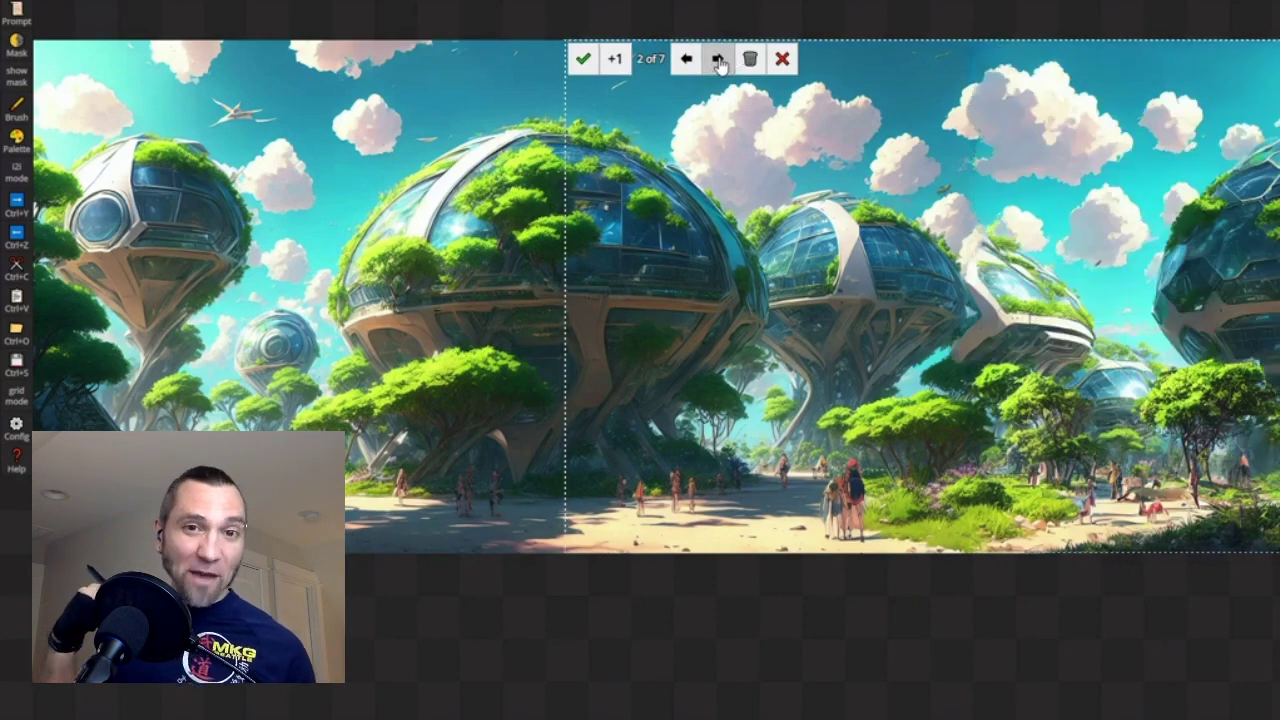
Step: Step through the right-extension outpainting variants until candidate 5 of 7 shows
{"action": "left_click", "coordinate": [718, 60]}
{"action": "left_click", "coordinate": [718, 60]}
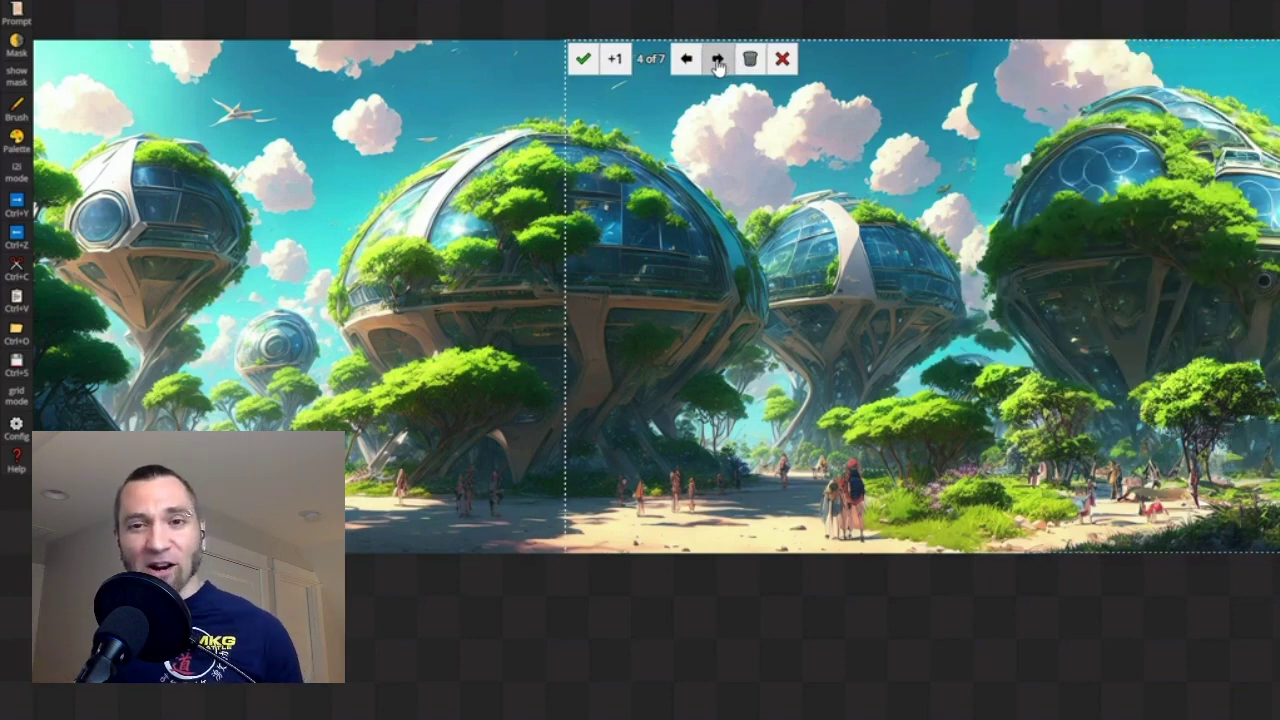
{"action": "left_click", "coordinate": [718, 60]}
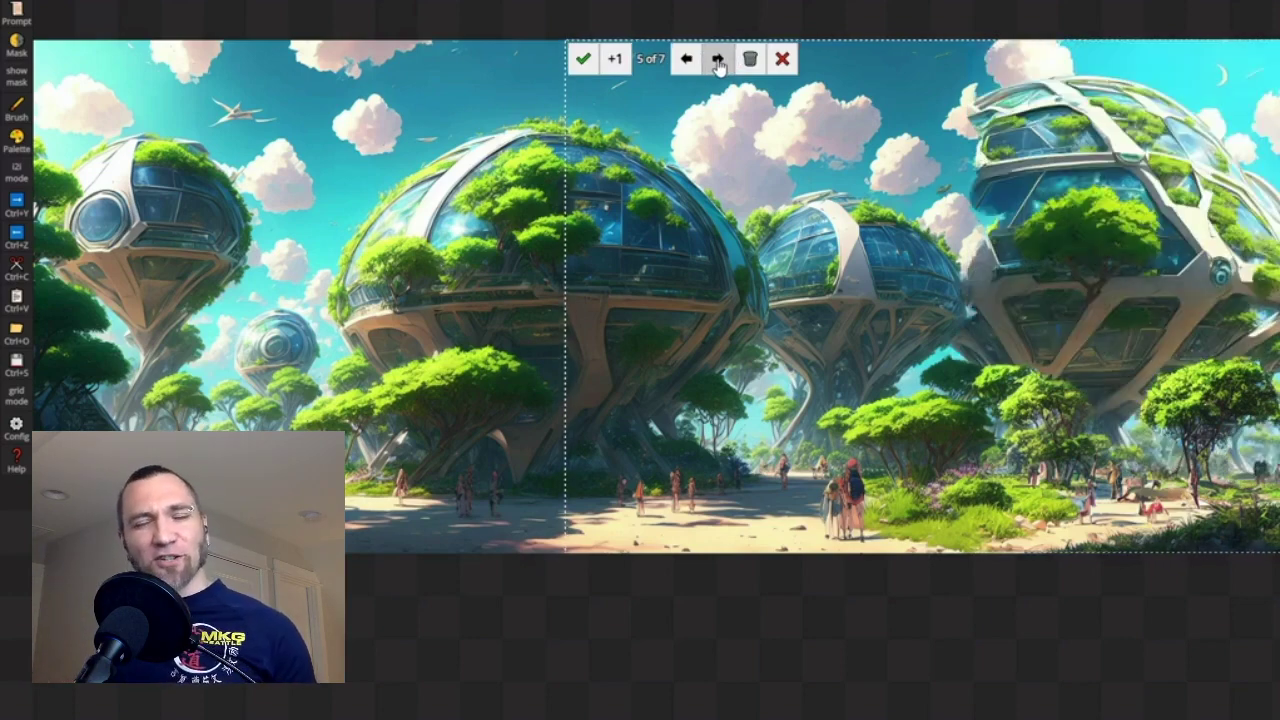
{"action": "left_click", "coordinate": [718, 60]}
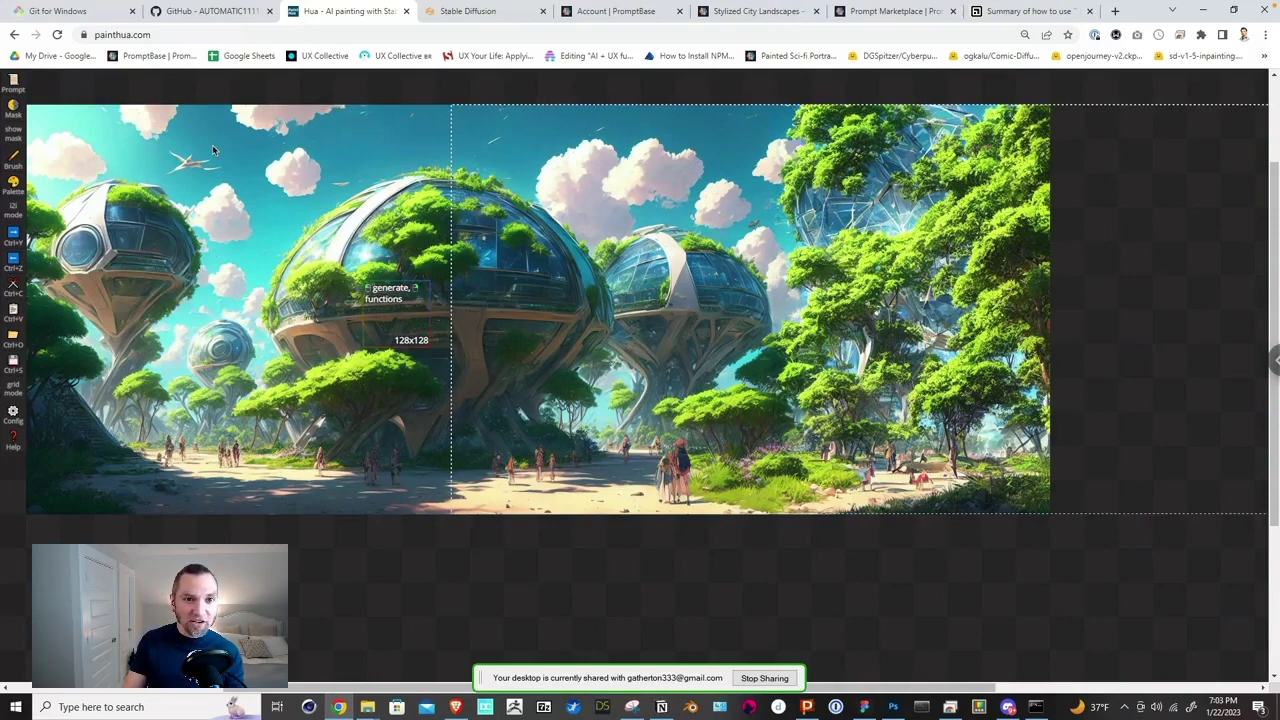
Step: Show the result toolbar and cycle right-extension variants toward the glass-domes-among-trees fill
{"action": "left_click", "coordinate": [566, 157]}
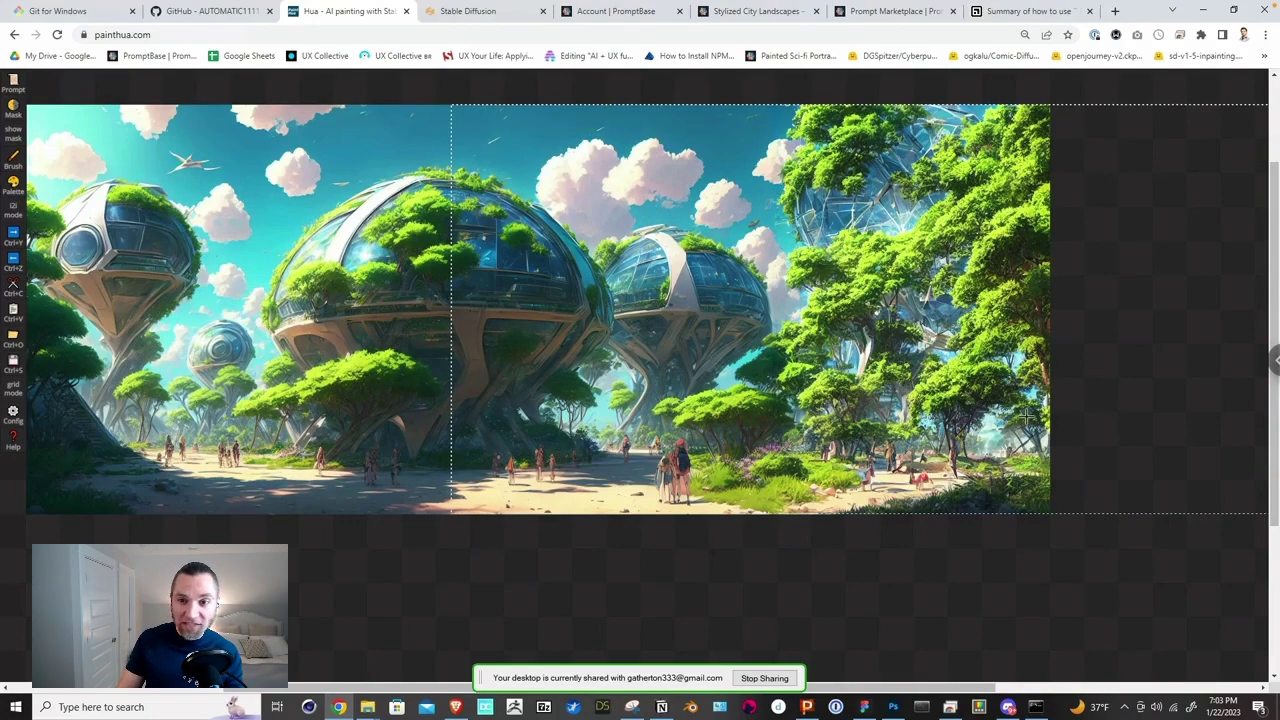
{"action": "mouse_move", "coordinate": [541, 89]}
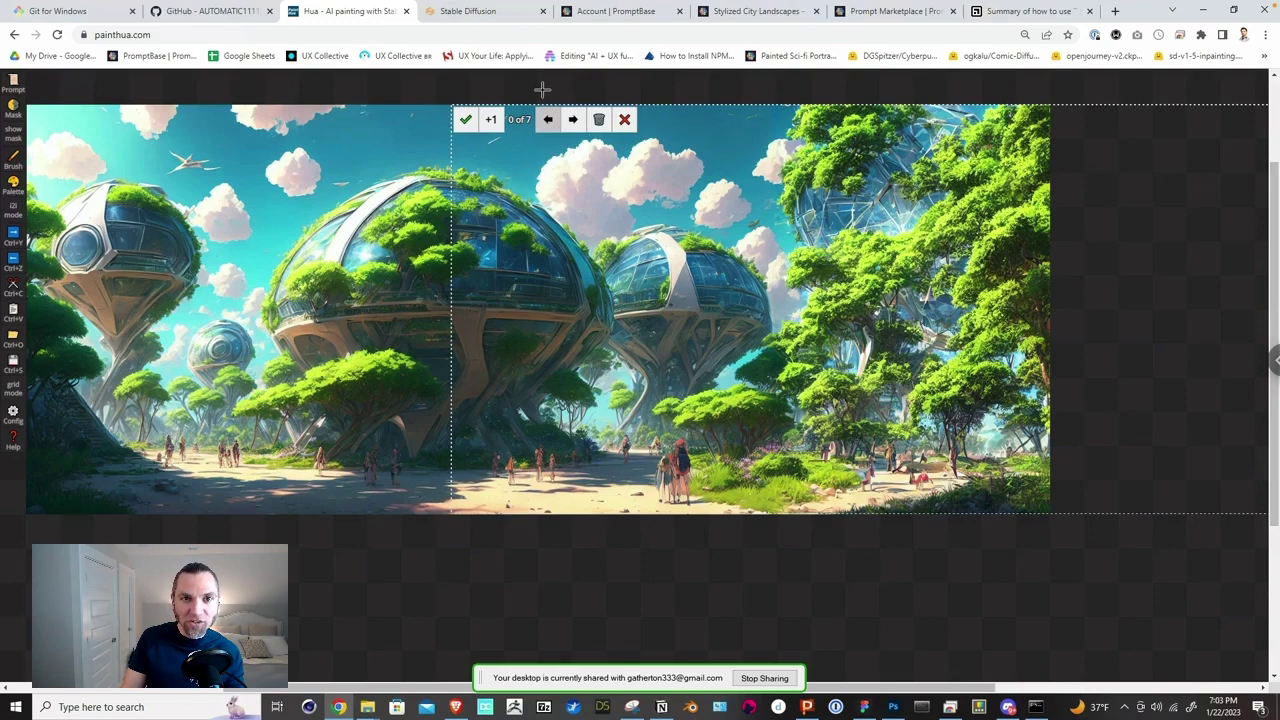
{"action": "left_click", "coordinate": [572, 119]}
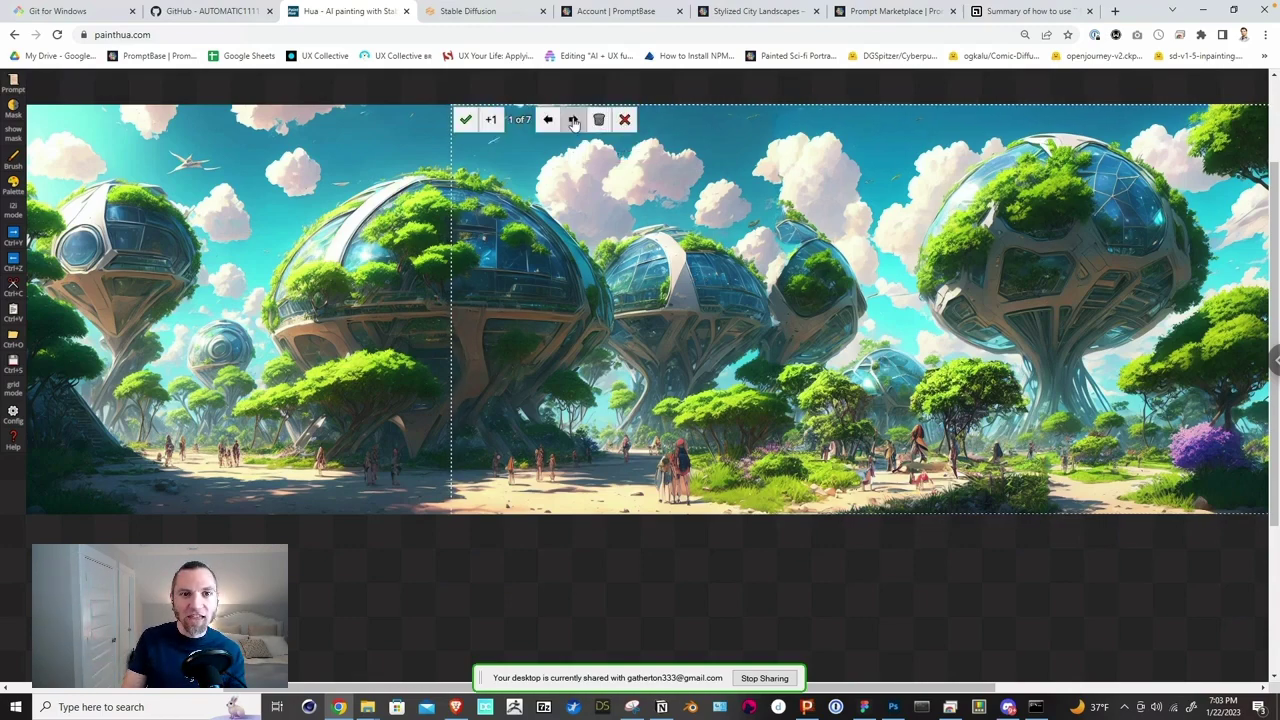
{"action": "left_click", "coordinate": [574, 119]}
{"action": "left_click", "coordinate": [574, 119]}
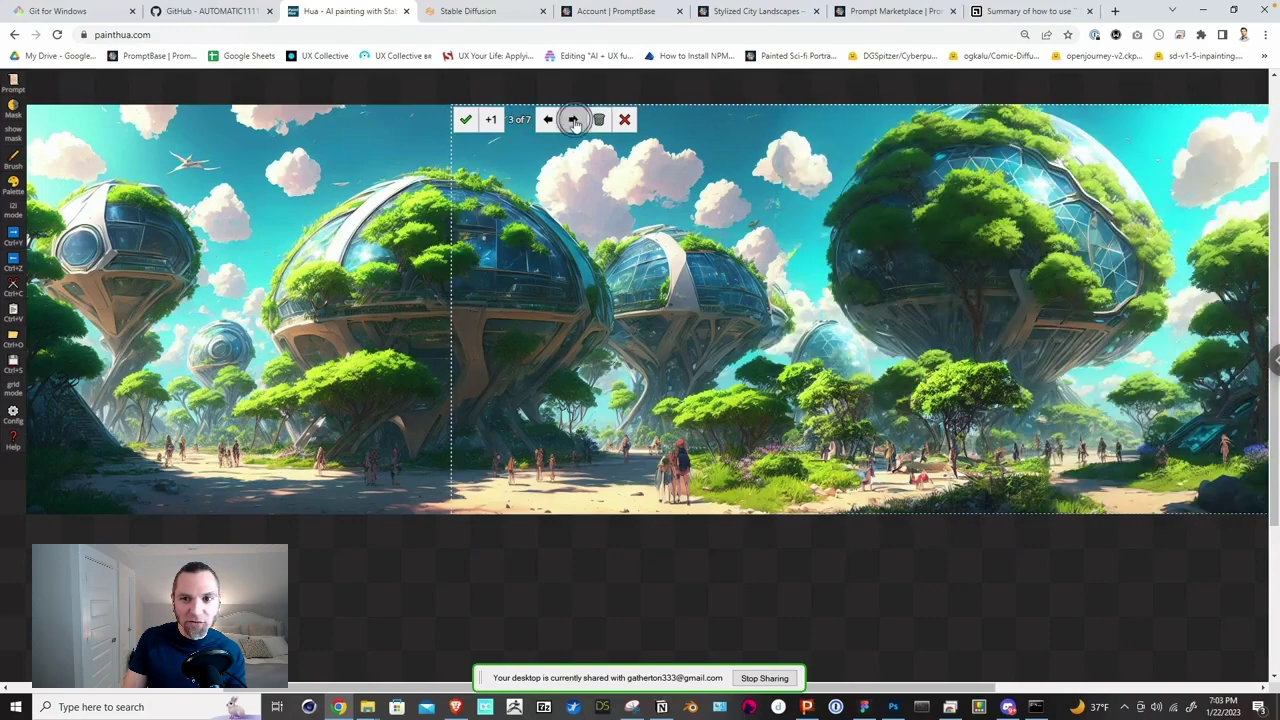
{"action": "left_click", "coordinate": [573, 120]}
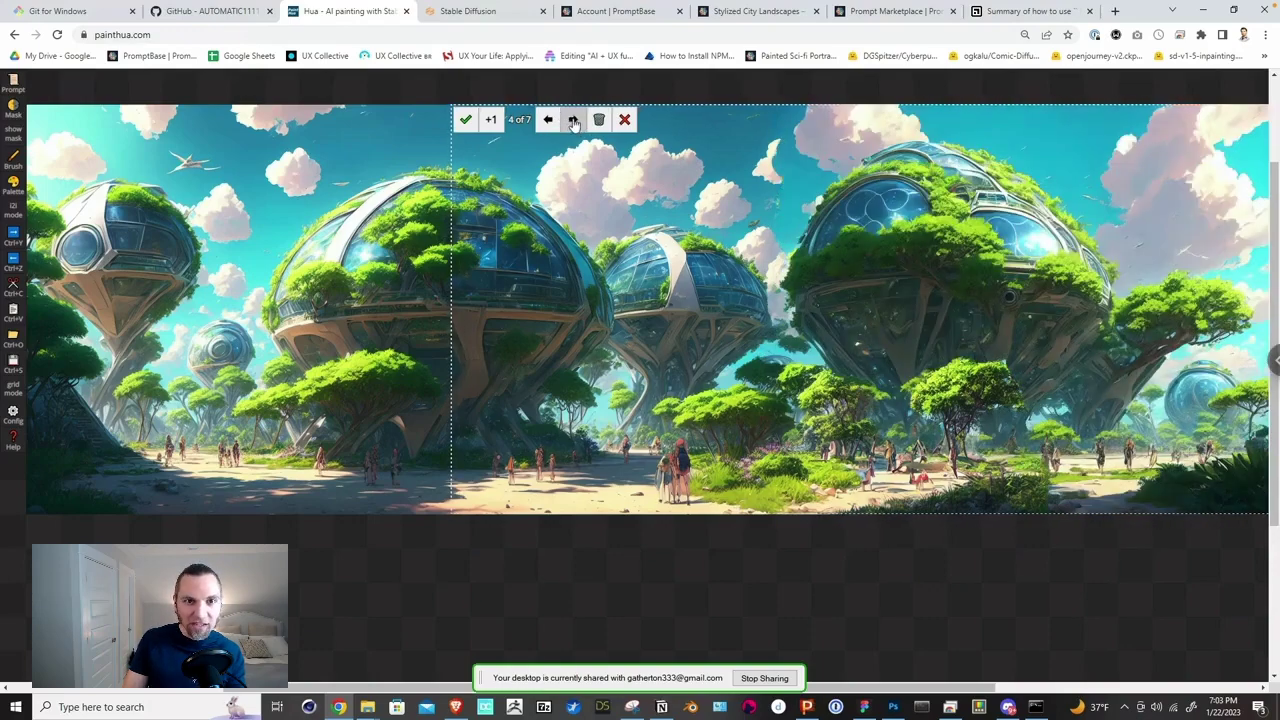
{"action": "left_click", "coordinate": [573, 120]}
{"action": "left_click", "coordinate": [573, 120]}
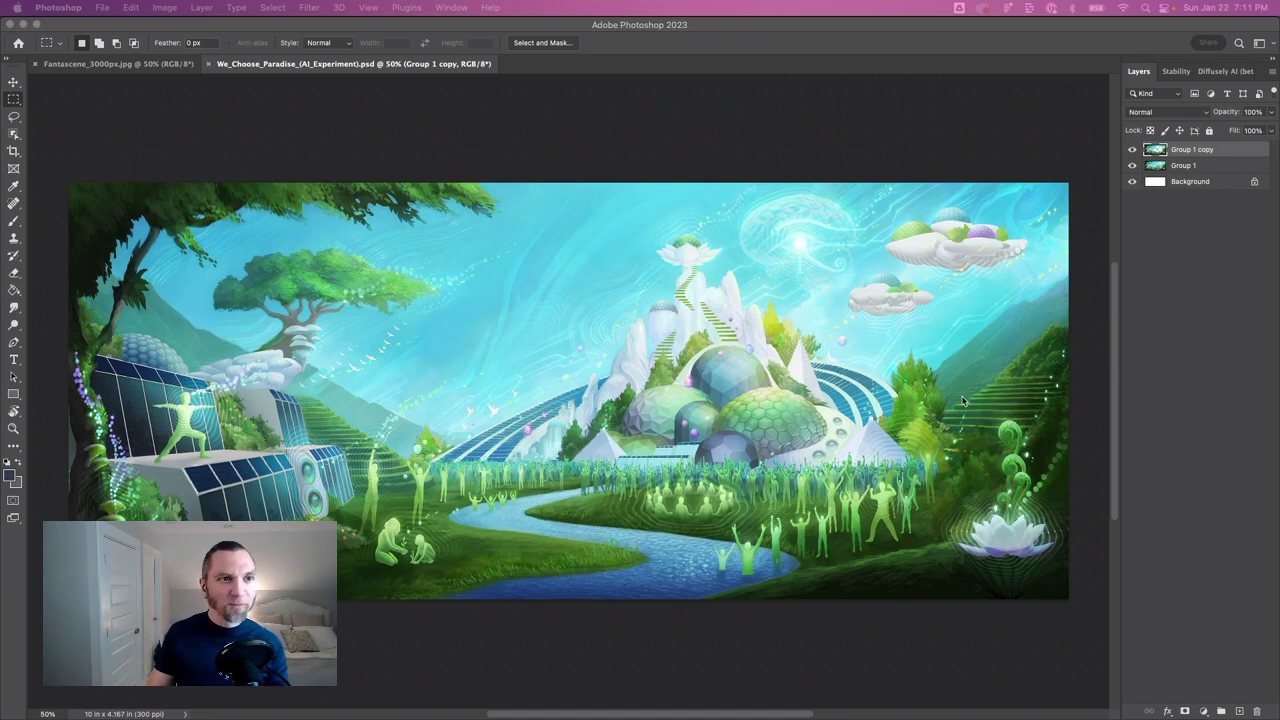
{"action": "left_click", "coordinate": [141, 66]}
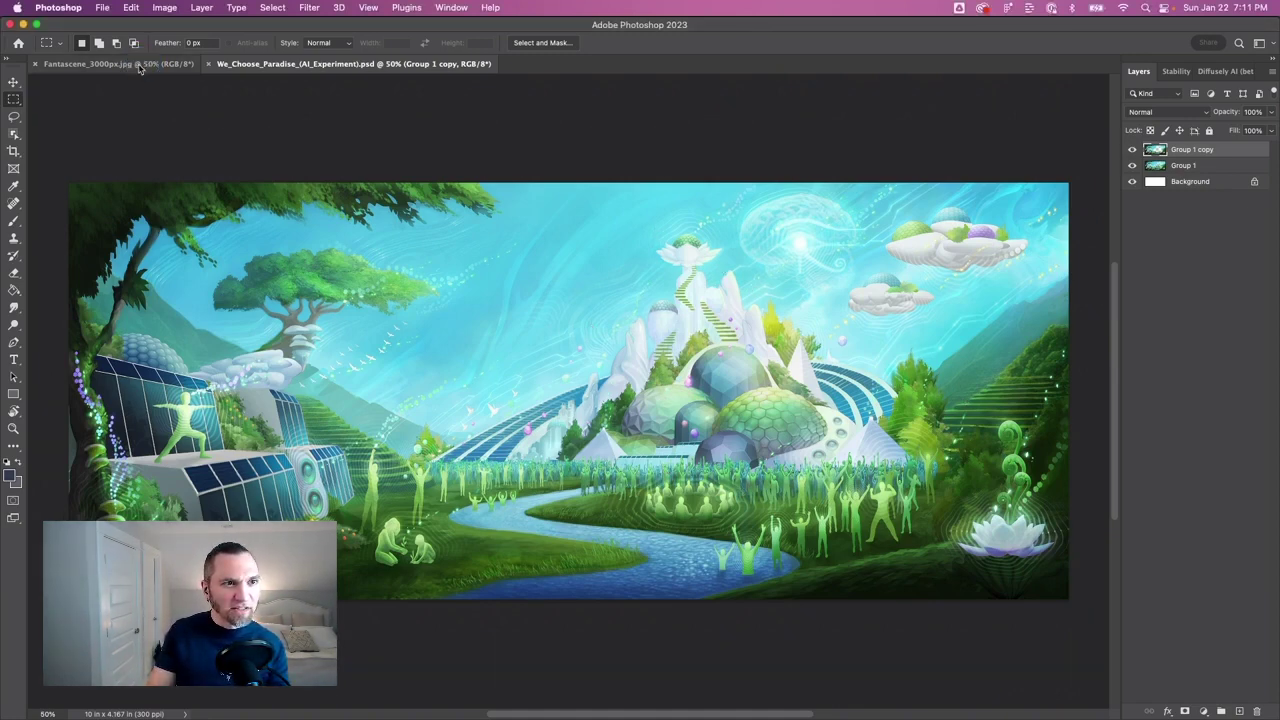
{"action": "left_click", "coordinate": [141, 66]}
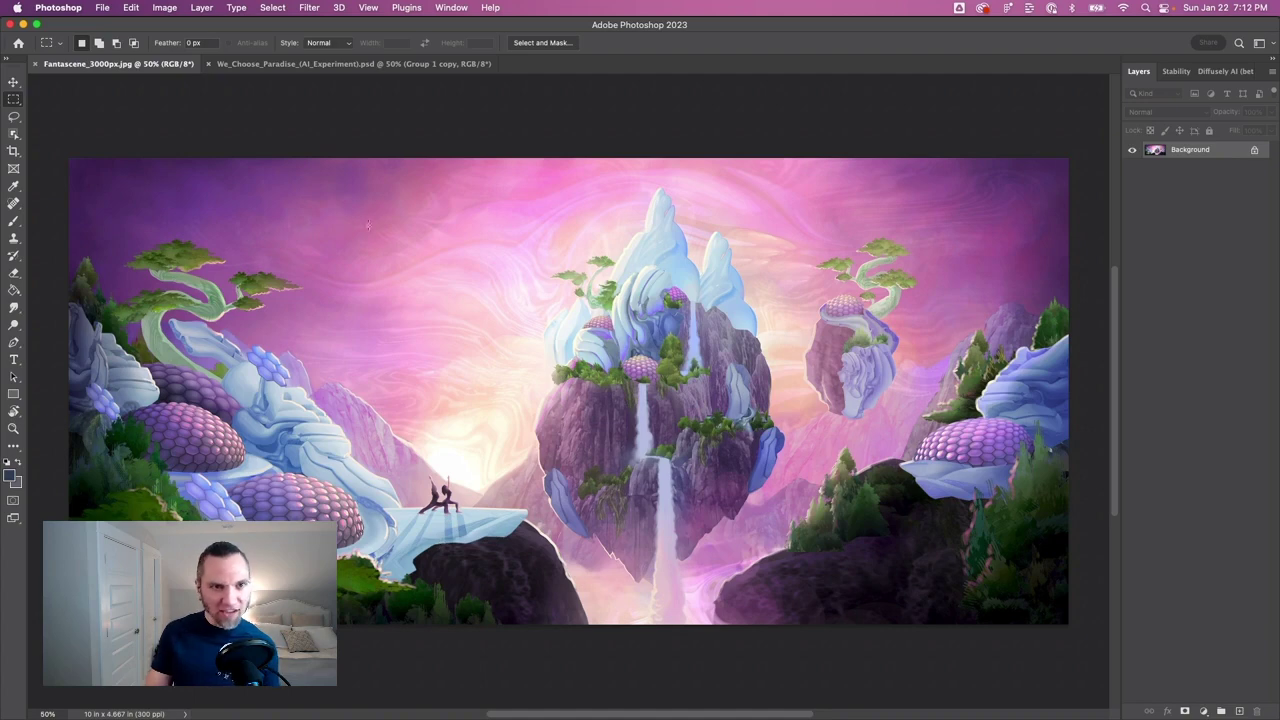
{"action": "left_click", "coordinate": [322, 63]}
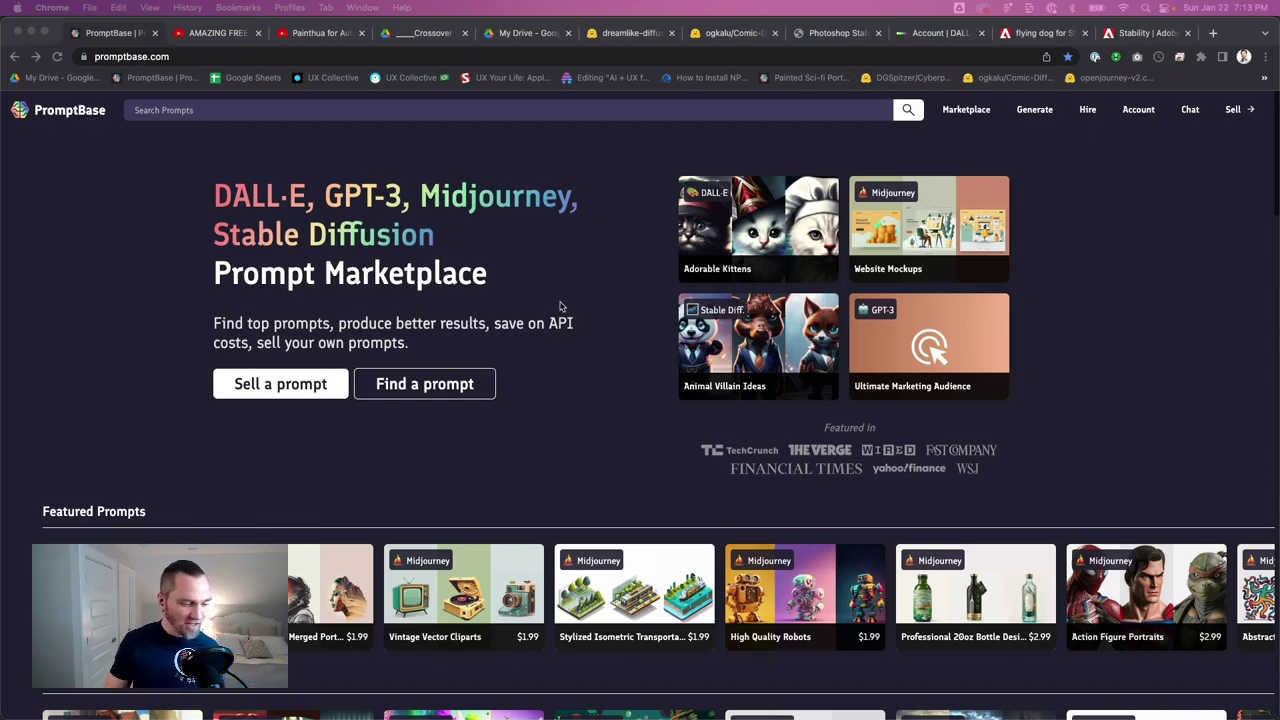
{"action": "scroll", "coordinate": [558, 333], "scroll_direction": "down", "scroll_amount": 5}
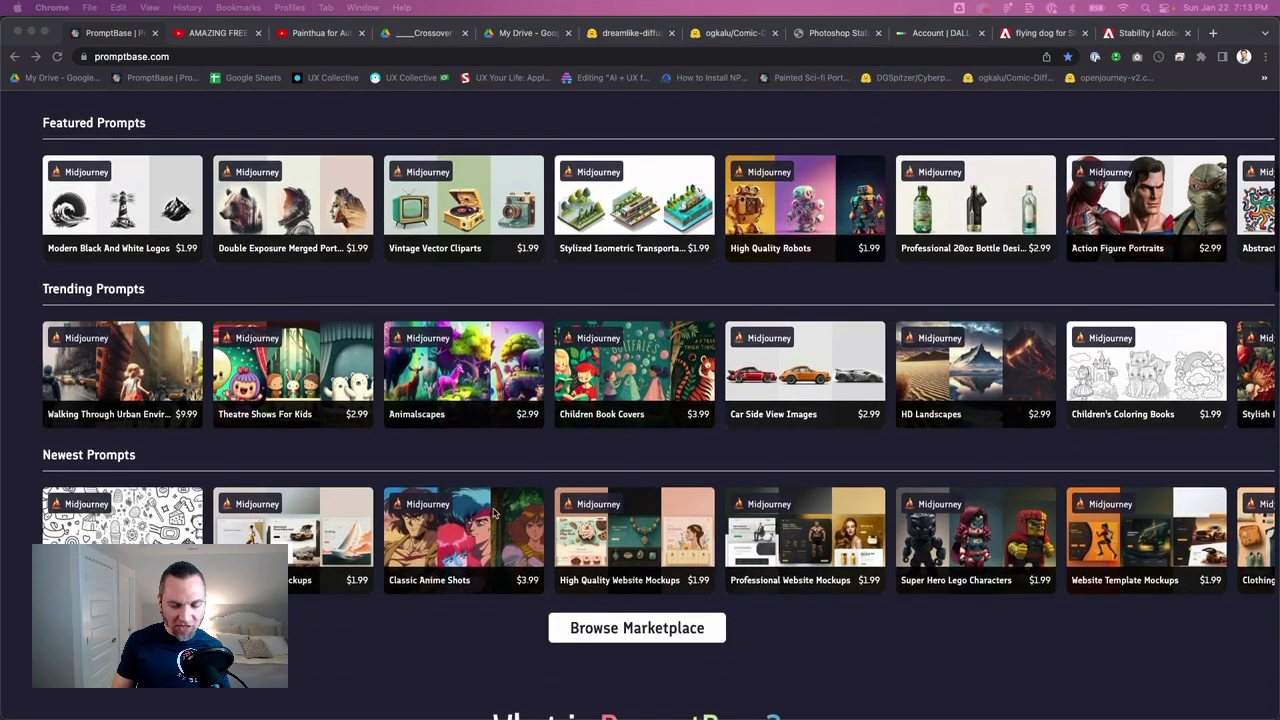
{"action": "scroll", "coordinate": [493, 512], "scroll_direction": "down", "scroll_amount": 5}
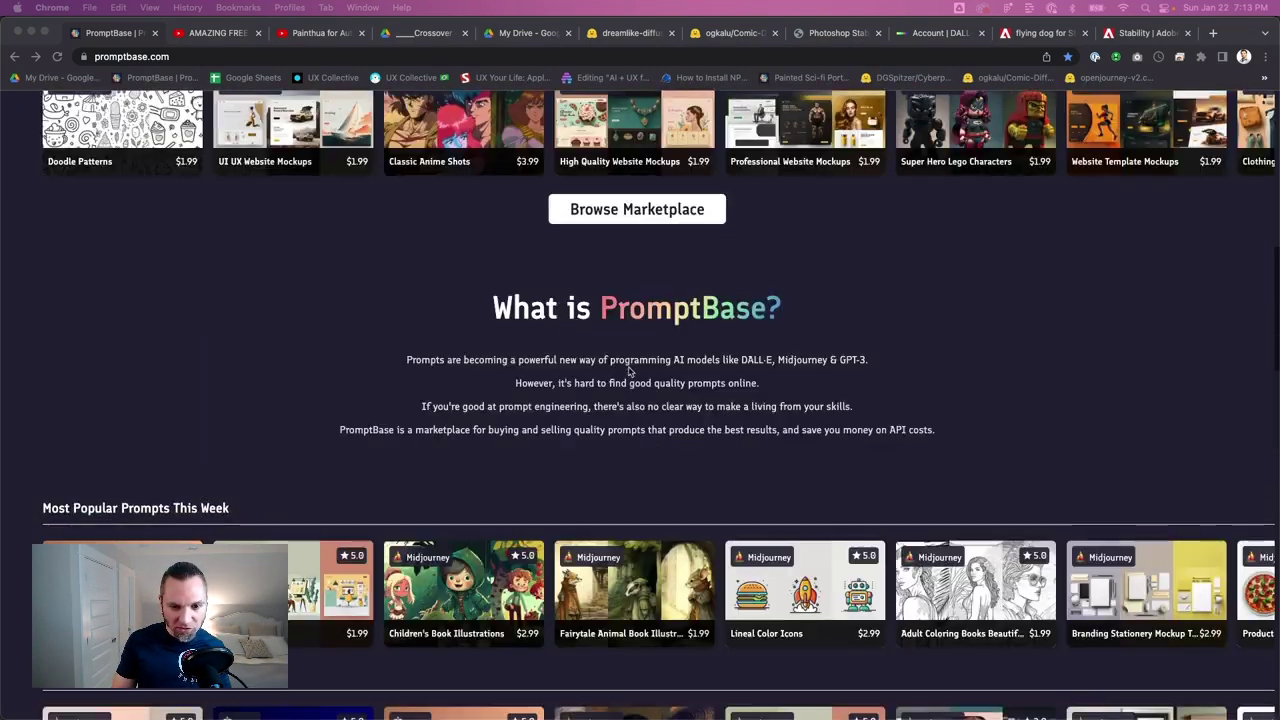
{"action": "scroll", "coordinate": [629, 371], "scroll_direction": "down", "scroll_amount": 4}
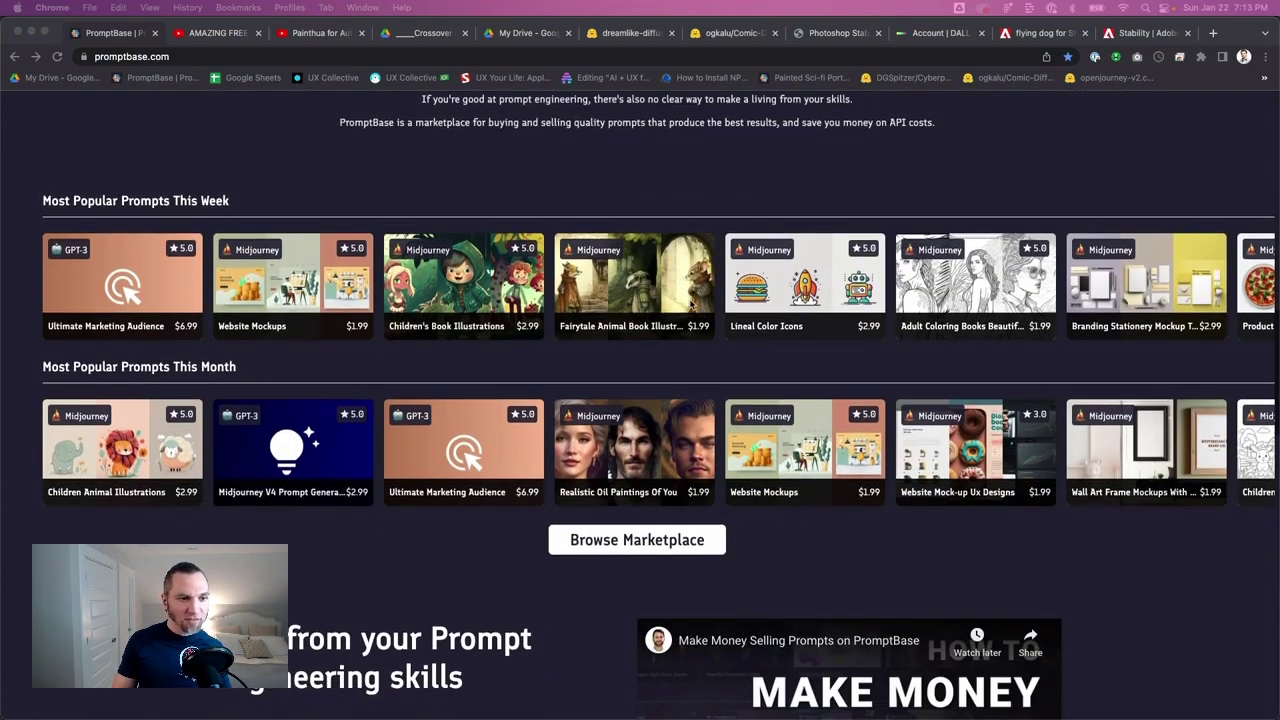
{"action": "scroll", "coordinate": [688, 307], "scroll_direction": "up", "scroll_amount": 9}
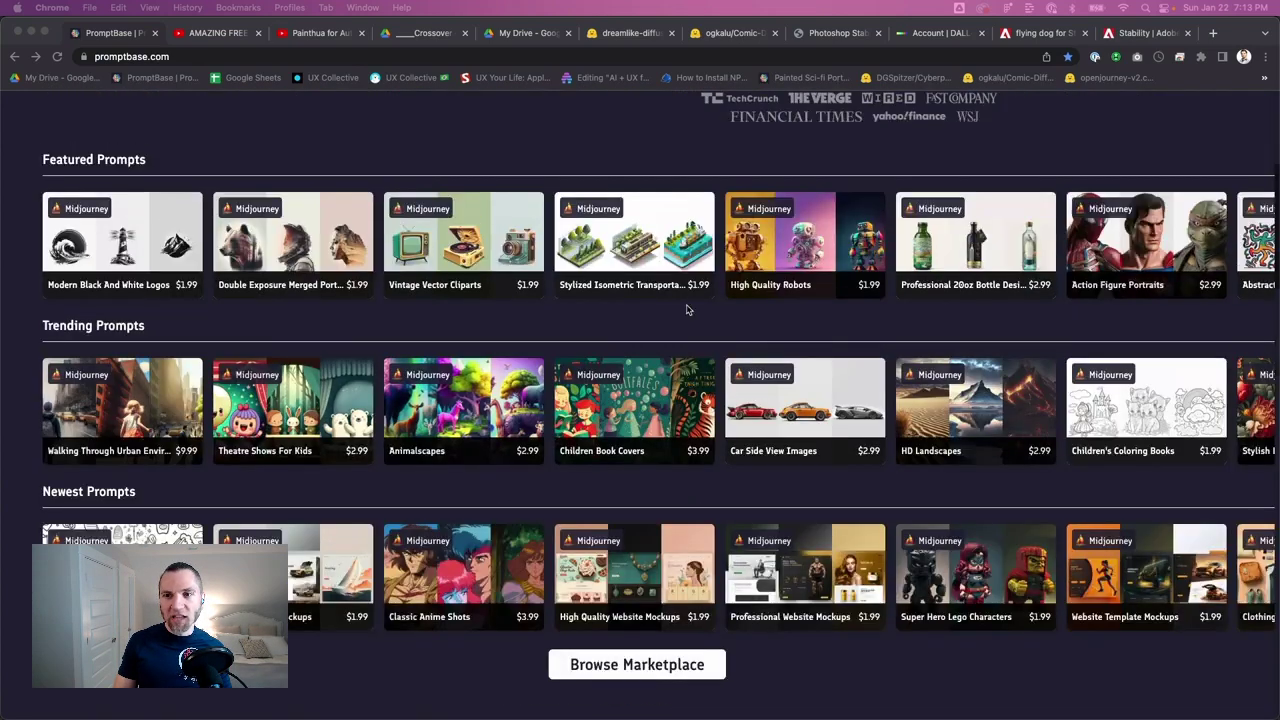
{"action": "scroll", "coordinate": [688, 307], "scroll_direction": "up", "scroll_amount": 3}
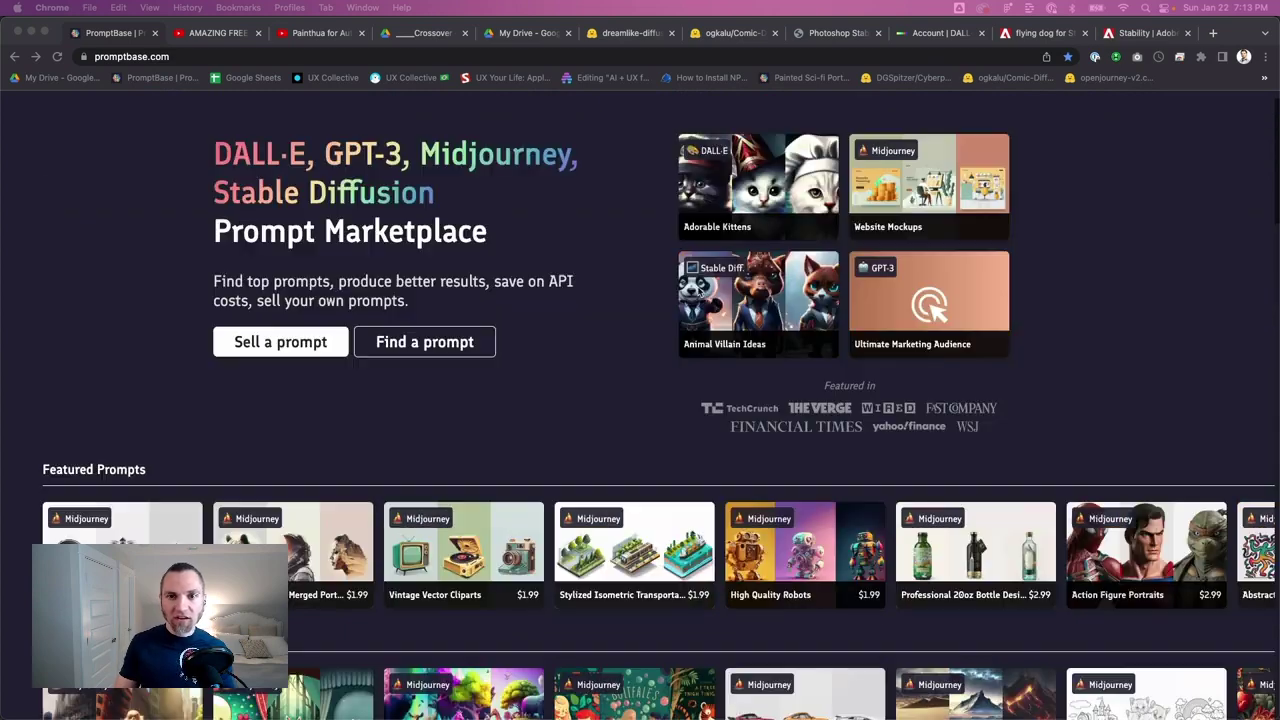
{"action": "scroll", "coordinate": [760, 264], "scroll_direction": "up", "scroll_amount": 1}
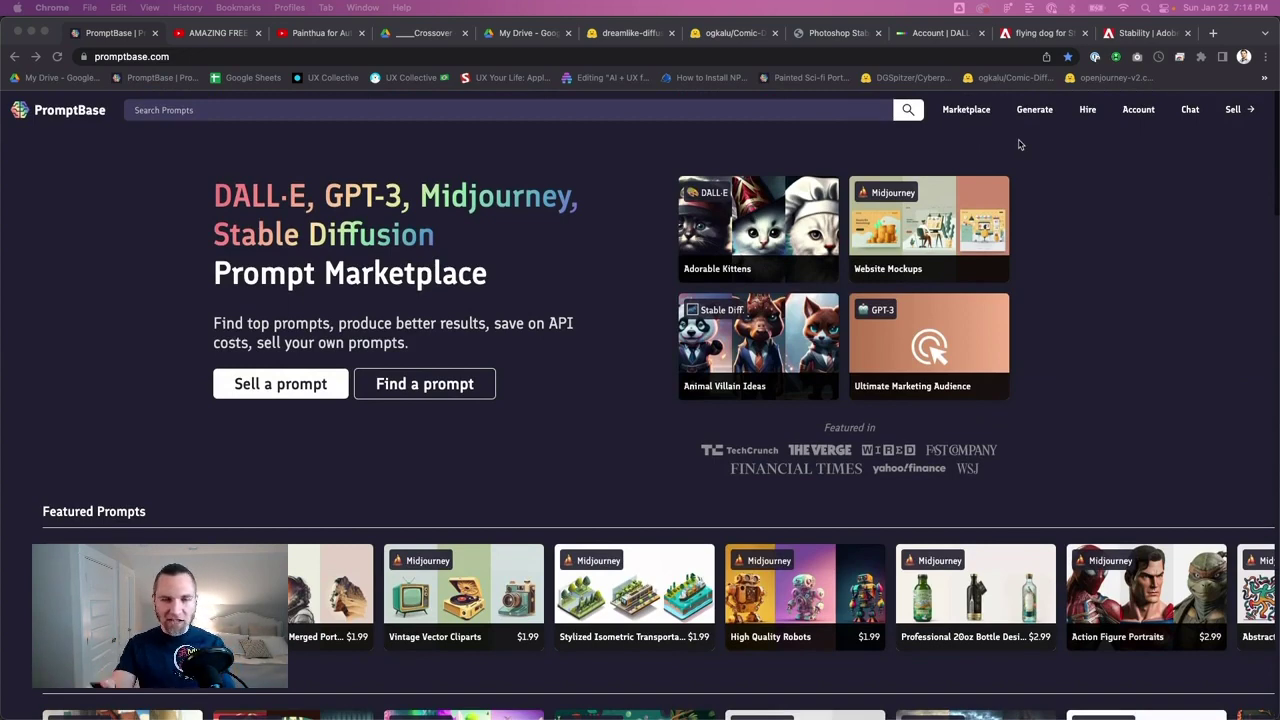
{"action": "left_click", "coordinate": [1050, 148]}
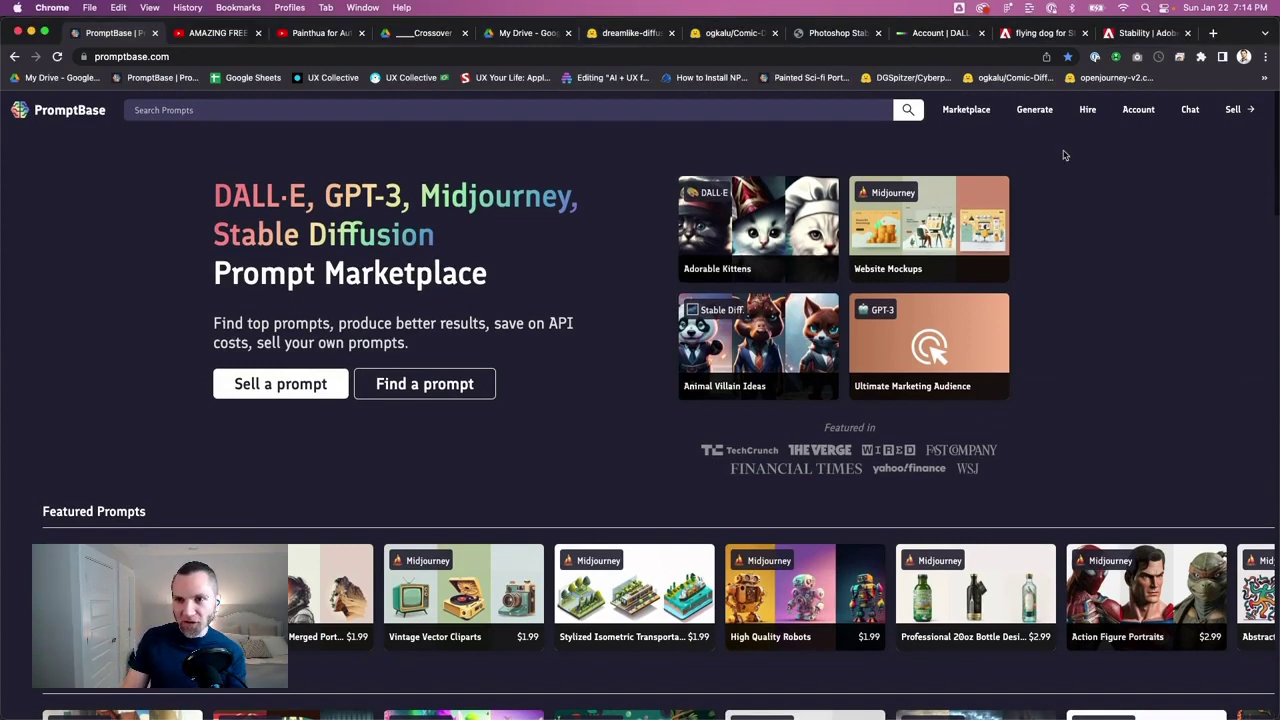
{"action": "left_click", "coordinate": [1141, 111]}
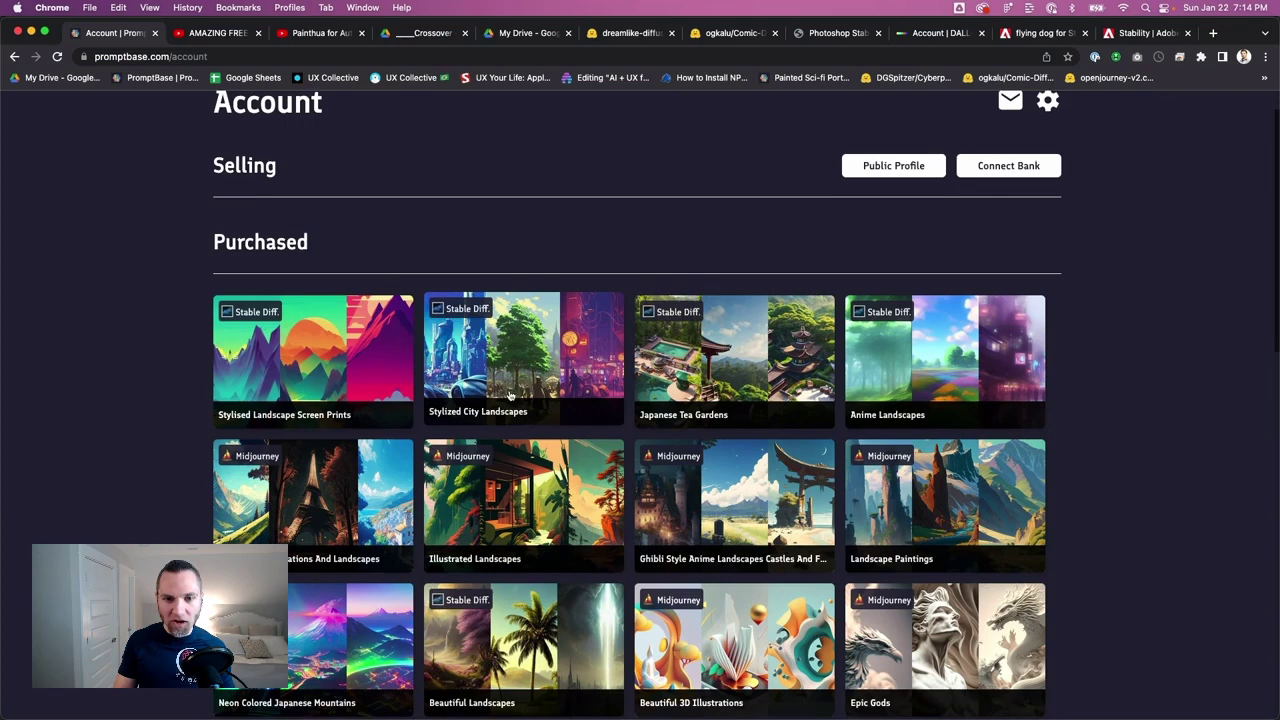
Step: Open the purchased Stylized City Landscapes prompt and select its full Stable Diffusion prompt text
{"action": "scroll", "coordinate": [379, 358], "scroll_direction": "down", "scroll_amount": 1}
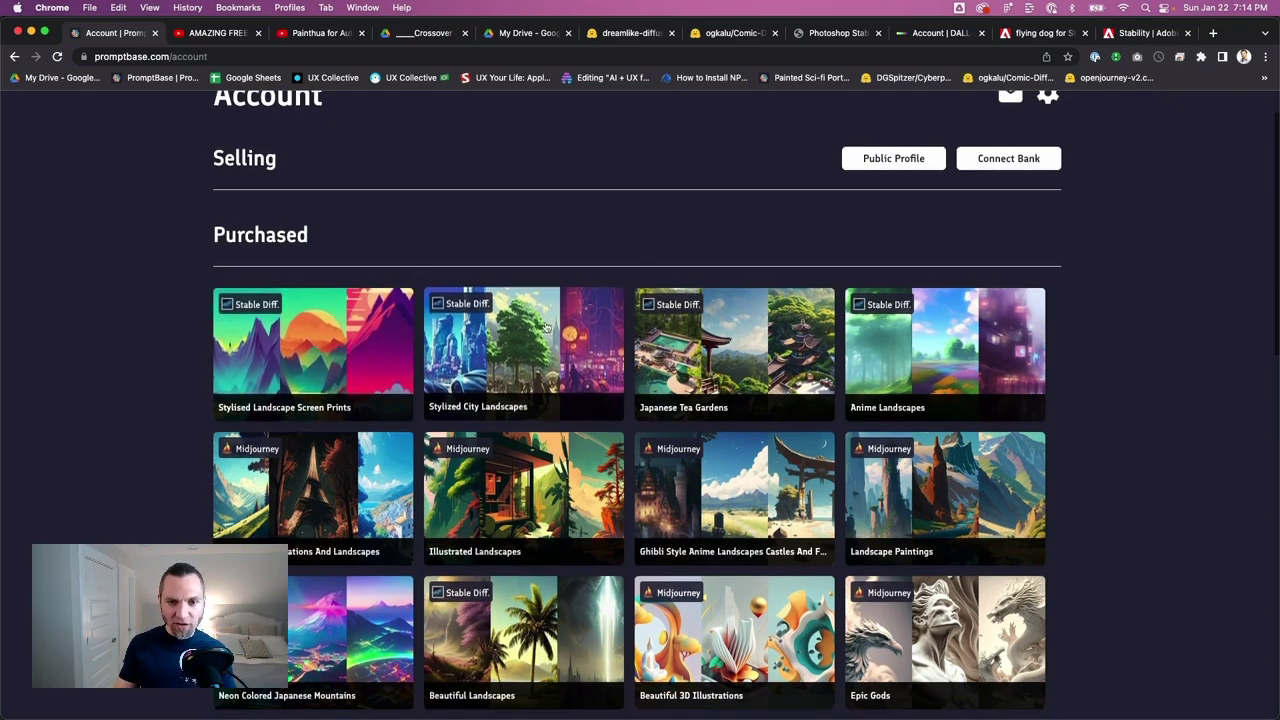
{"action": "scroll", "coordinate": [543, 330], "scroll_direction": "down", "scroll_amount": 1}
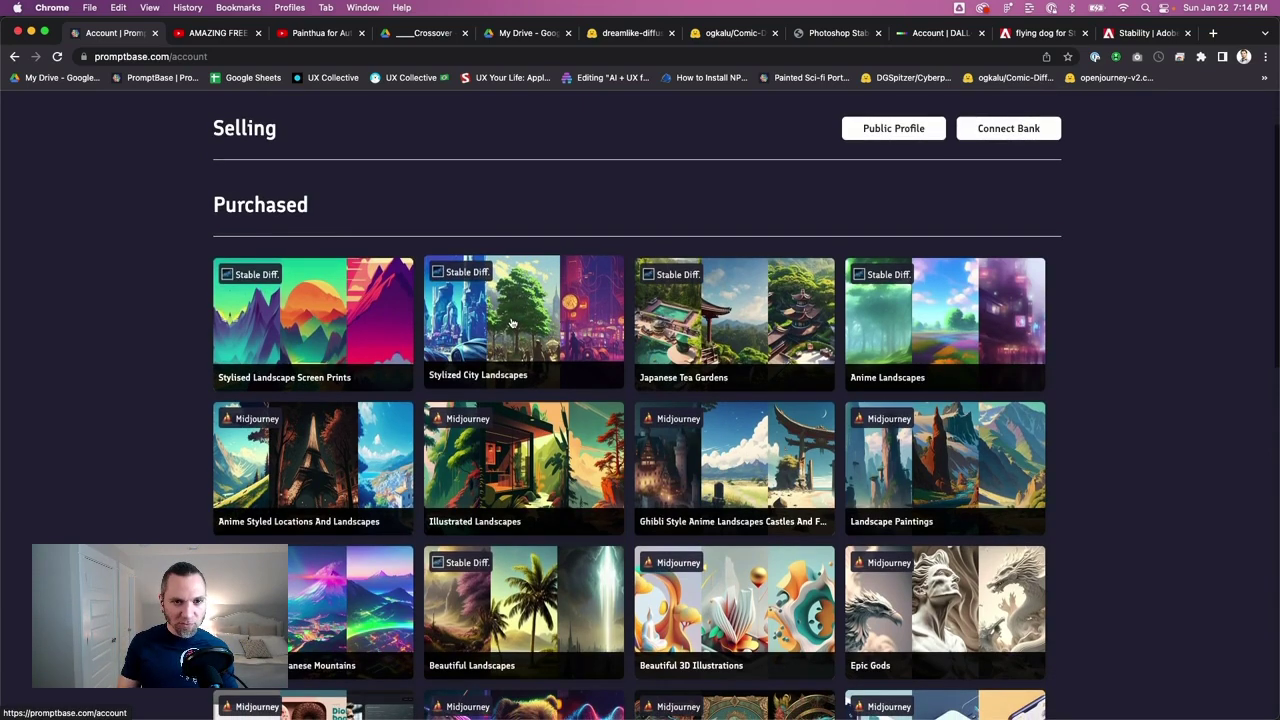
{"action": "left_click", "coordinate": [519, 323]}
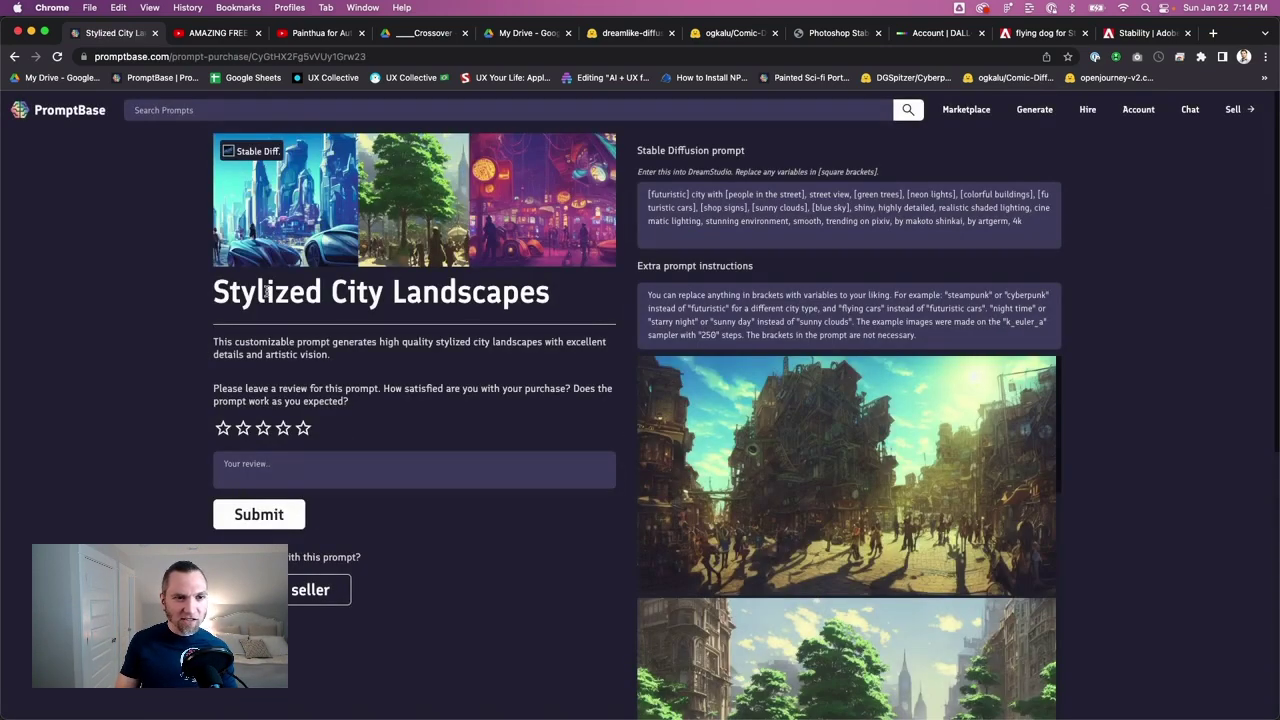
{"action": "left_click_drag", "start_coordinate": [649, 194], "coordinate": [1050, 222]}
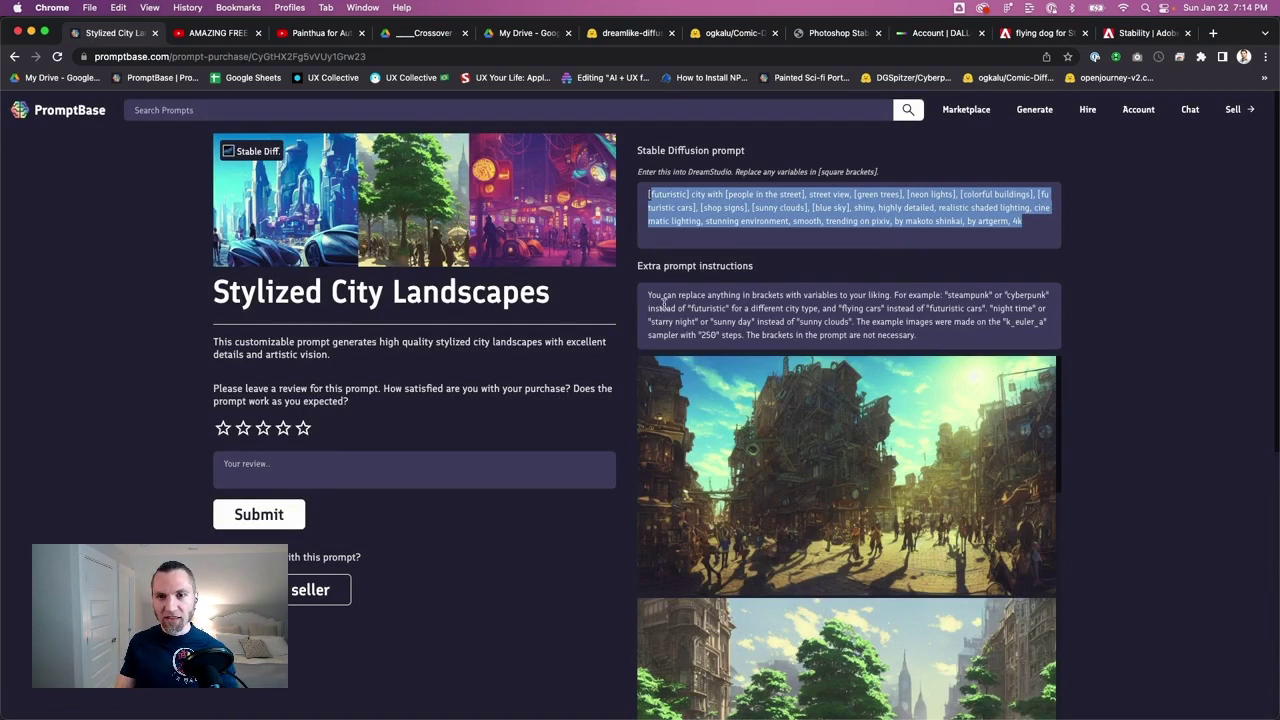
{"action": "left_click", "coordinate": [1092, 218]}
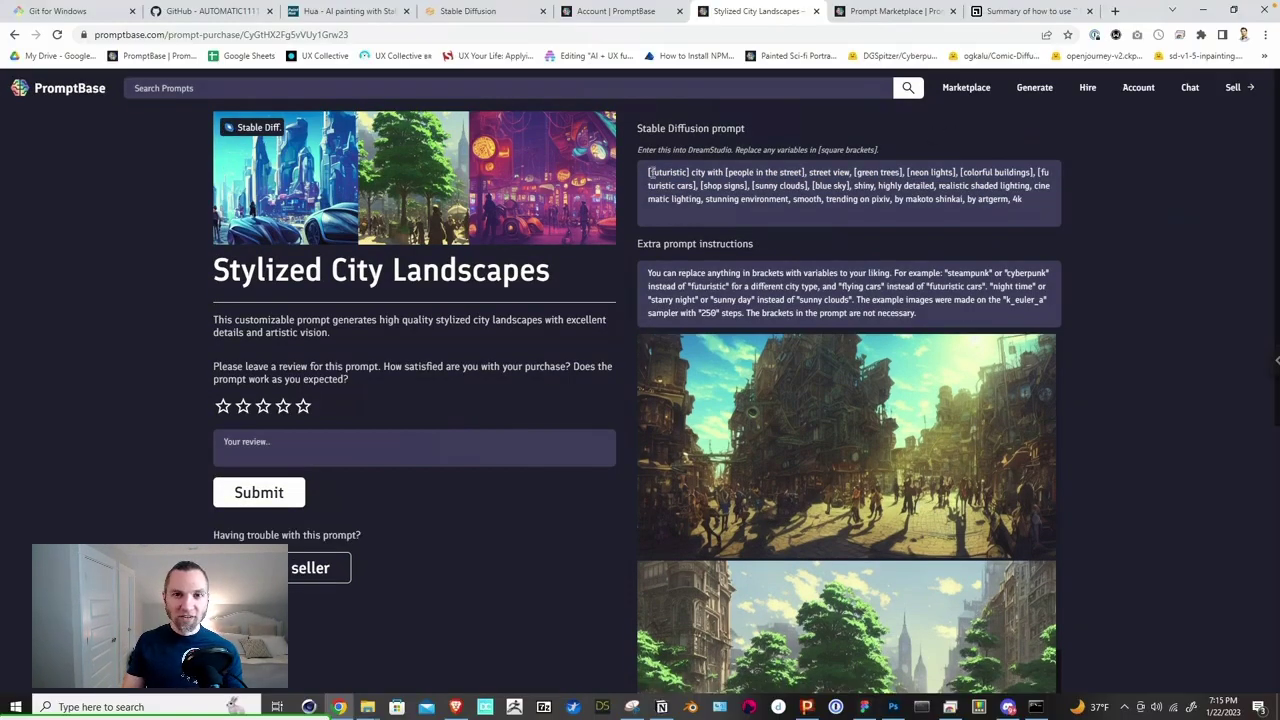
{"action": "left_click_drag", "start_coordinate": [648, 172], "coordinate": [1045, 200]}
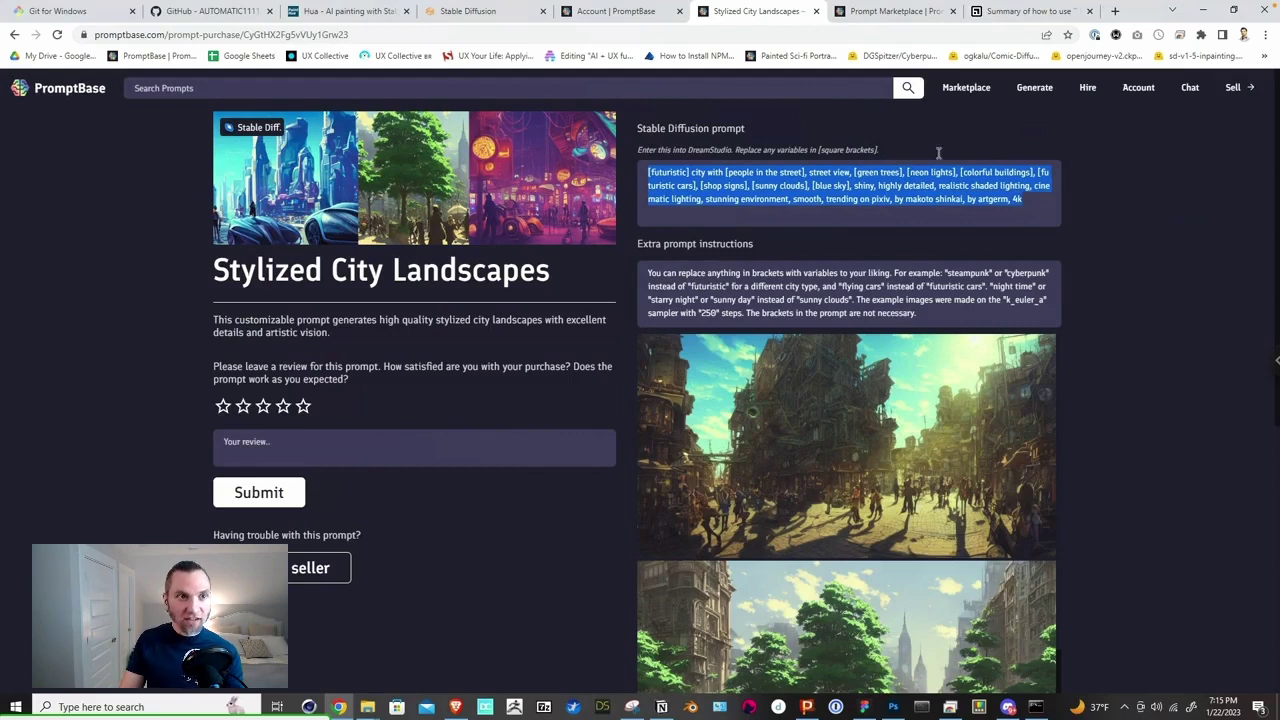
{"action": "left_click", "coordinate": [470, 14]}
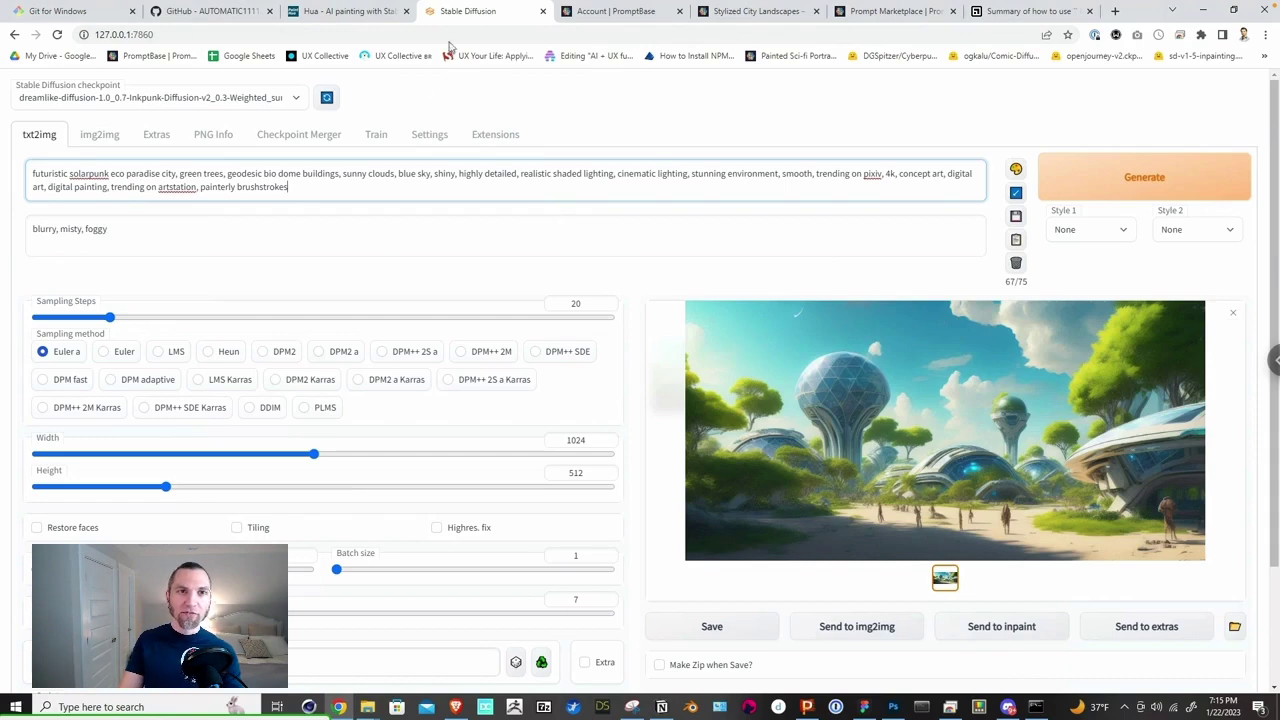
Step: Check the web UI address and positive prompt against the Stylized City Landscapes page
{"action": "left_click", "coordinate": [160, 35]}
{"action": "key", "text": "End"}
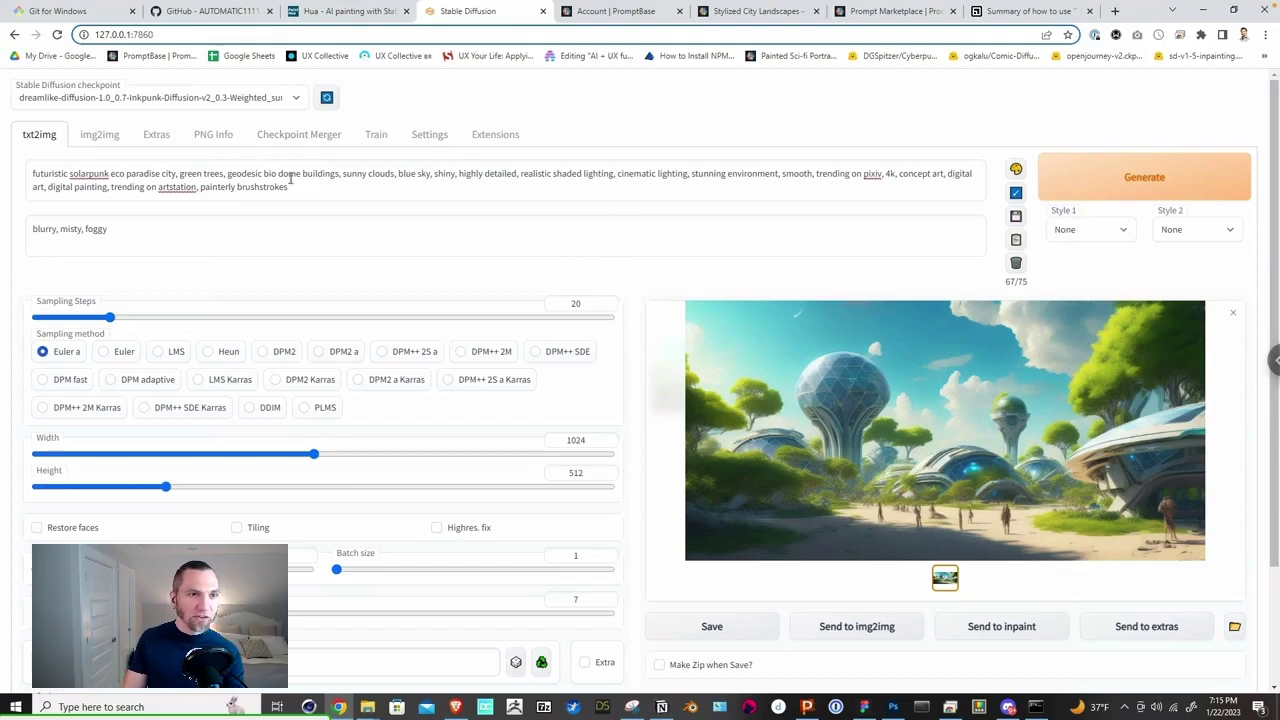
{"action": "left_click", "coordinate": [343, 176]}
{"action": "key", "text": "ctrl+a"}
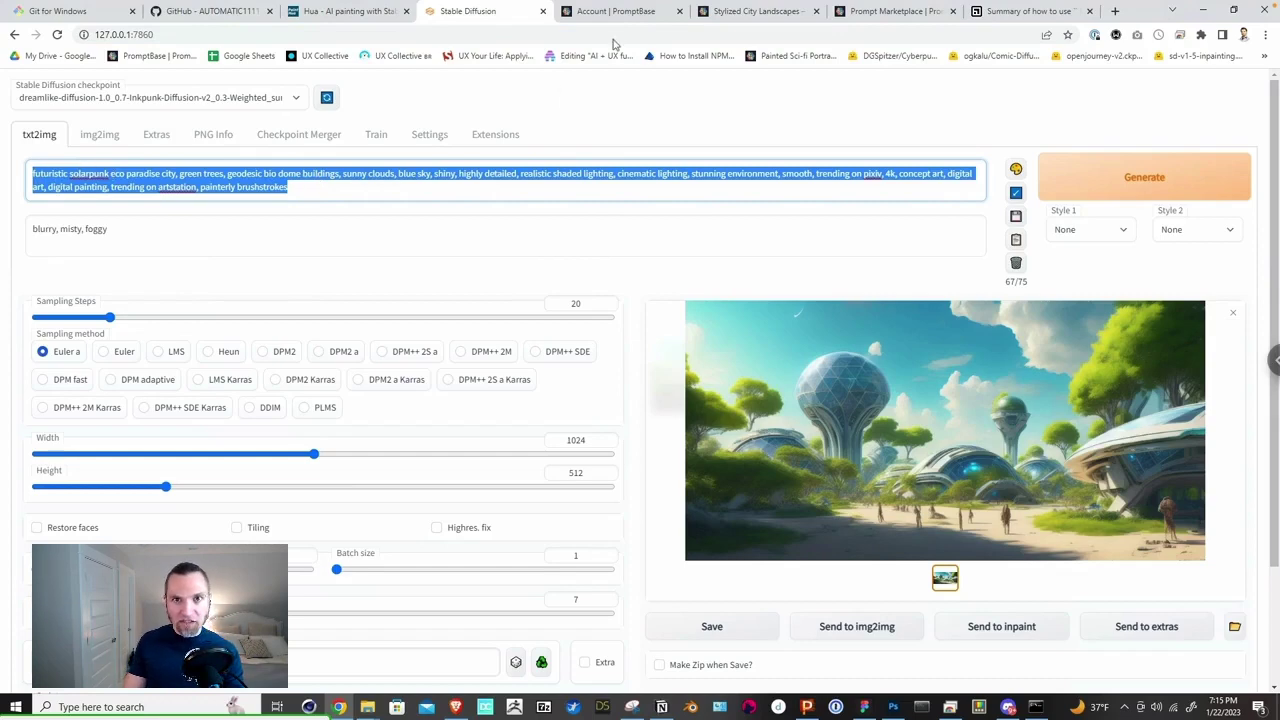
{"action": "left_click", "coordinate": [745, 11]}
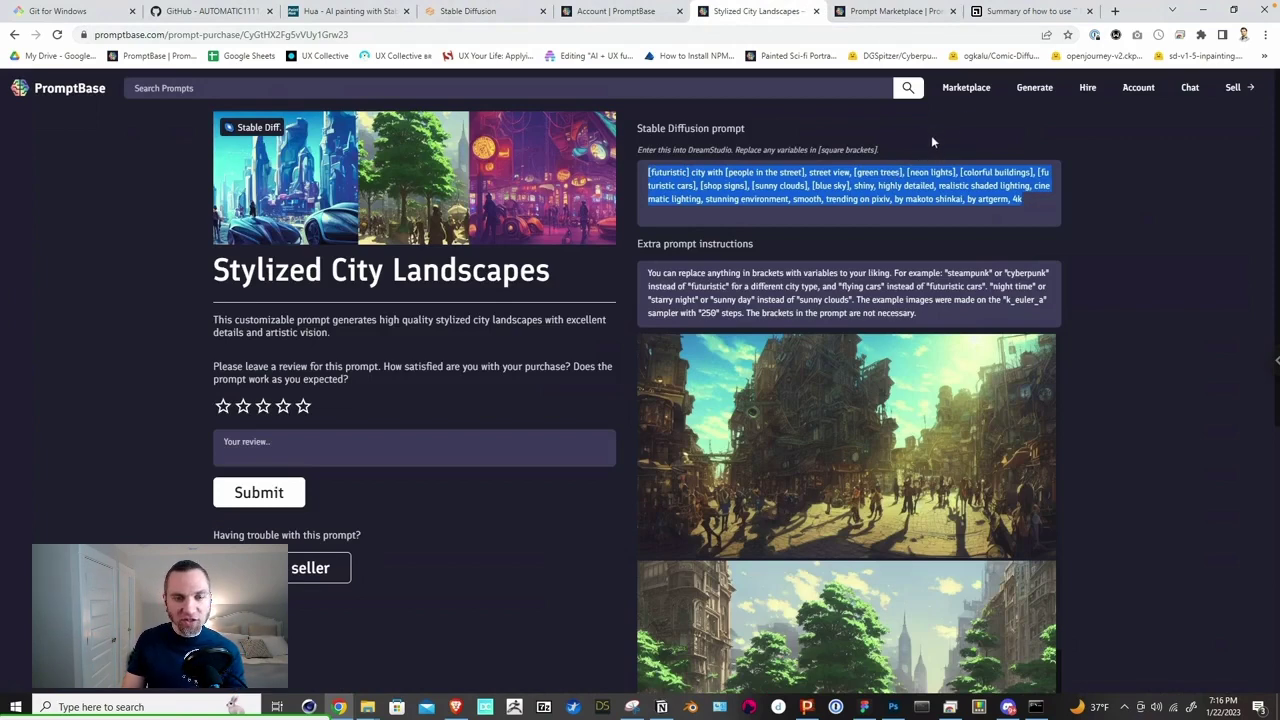
{"action": "left_click", "coordinate": [490, 14]}
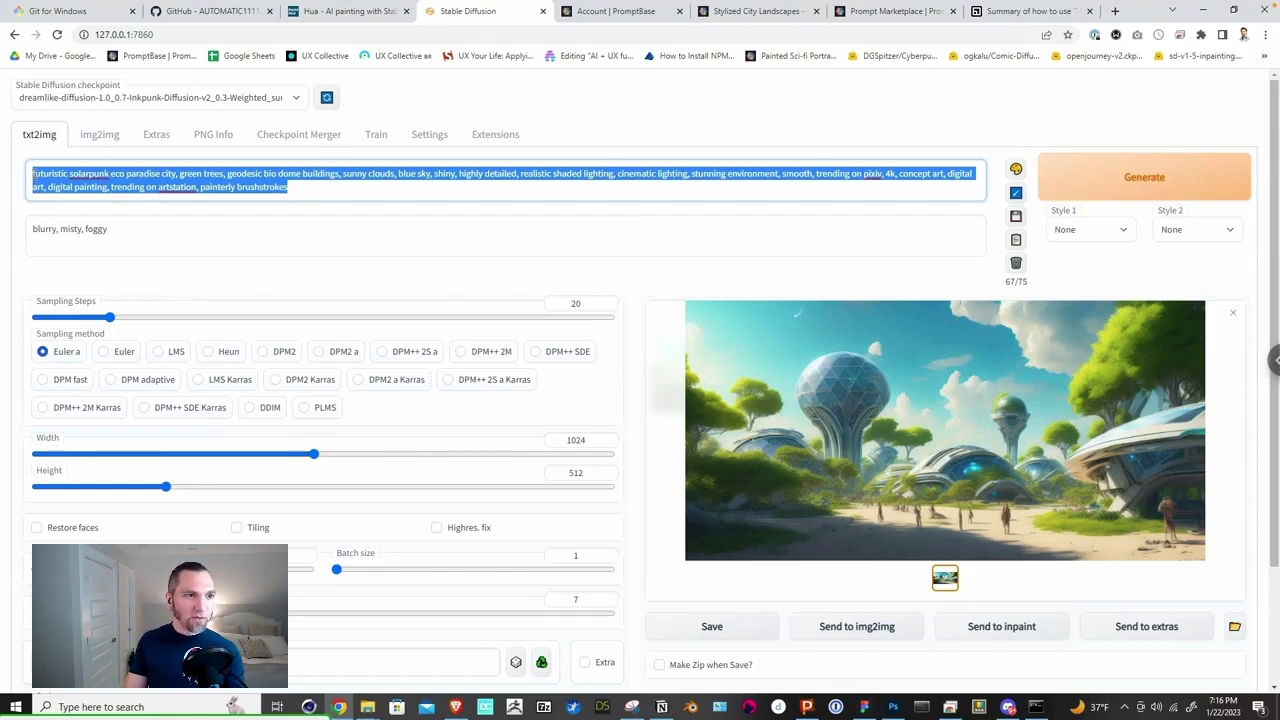
Step: Select the phrase 'geodesic bio dome buildings' in the positive prompt
{"action": "left_click", "coordinate": [103, 174]}
{"action": "left_click_drag", "start_coordinate": [59, 174], "coordinate": [343, 174]}
{"action": "left_click", "coordinate": [305, 174]}
{"action": "left_click_drag", "start_coordinate": [224, 174], "coordinate": [338, 174]}
{"action": "left_click", "coordinate": [344, 174]}
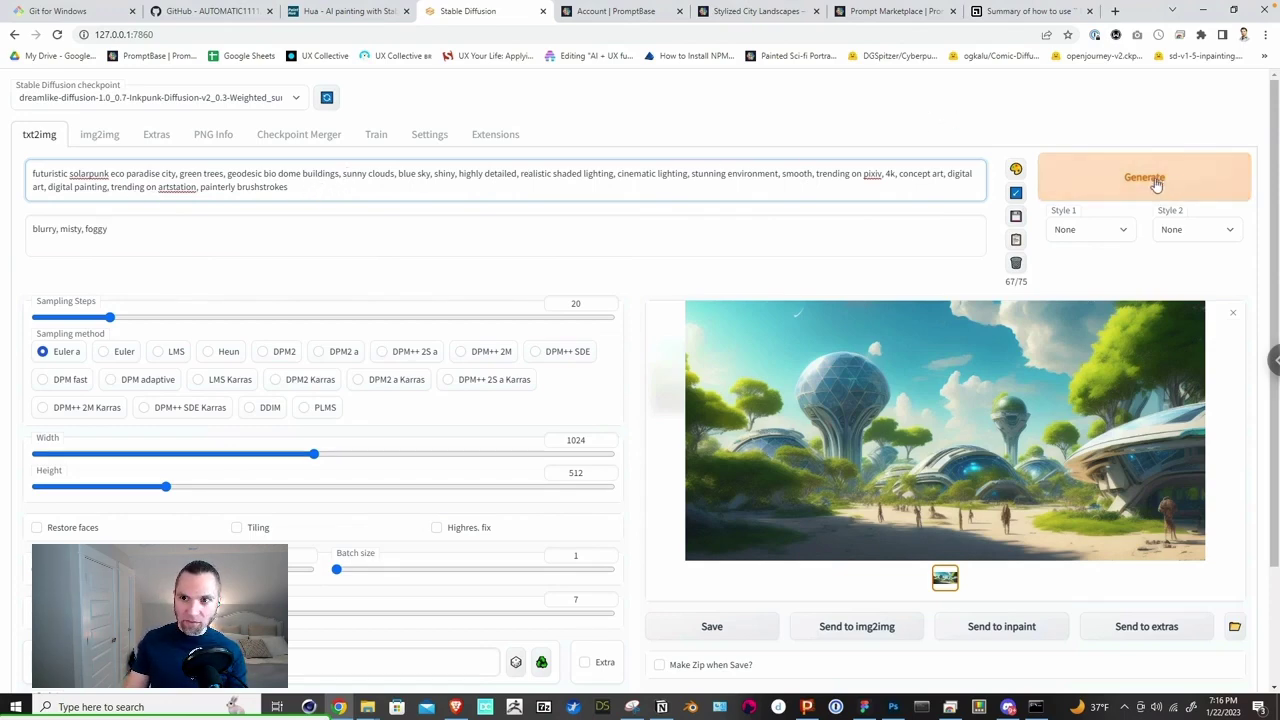
Step: Generate five more solarpunk biodome city images with new seeds, then return to PaintHua
{"action": "left_click_drag", "start_coordinate": [101, 234], "coordinate": [8, 224]}
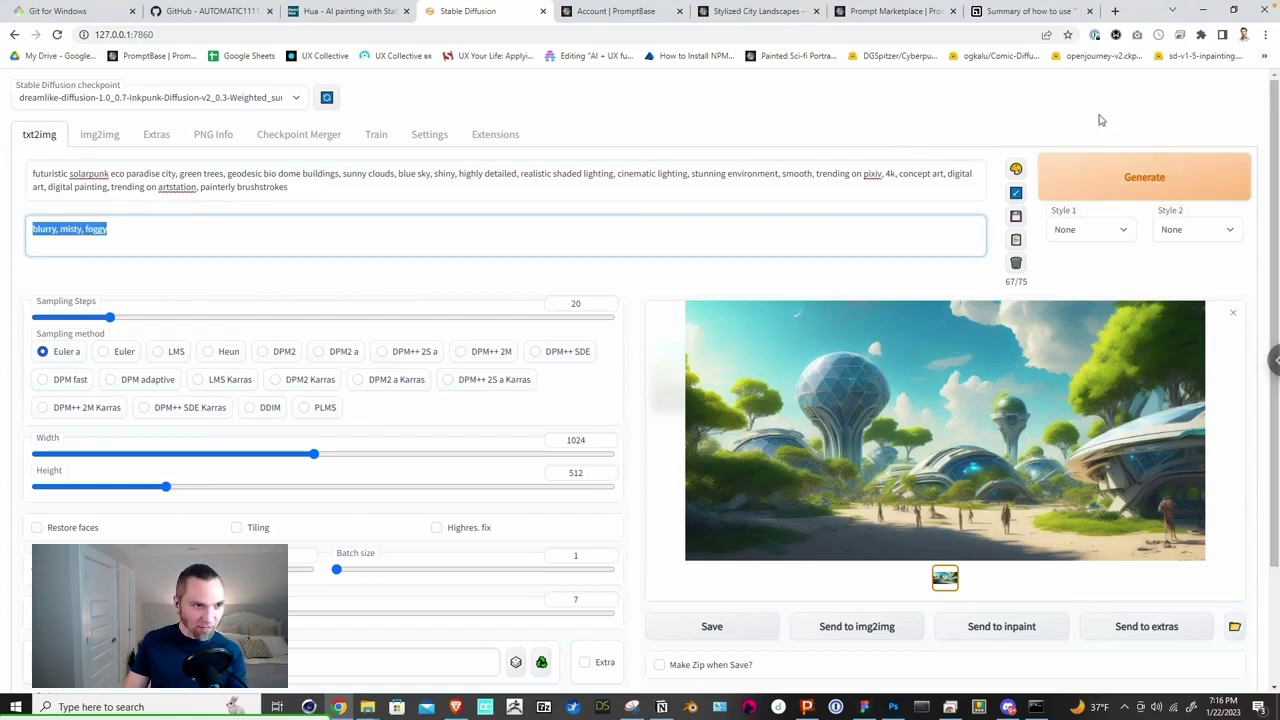
{"action": "left_click", "coordinate": [1120, 176]}
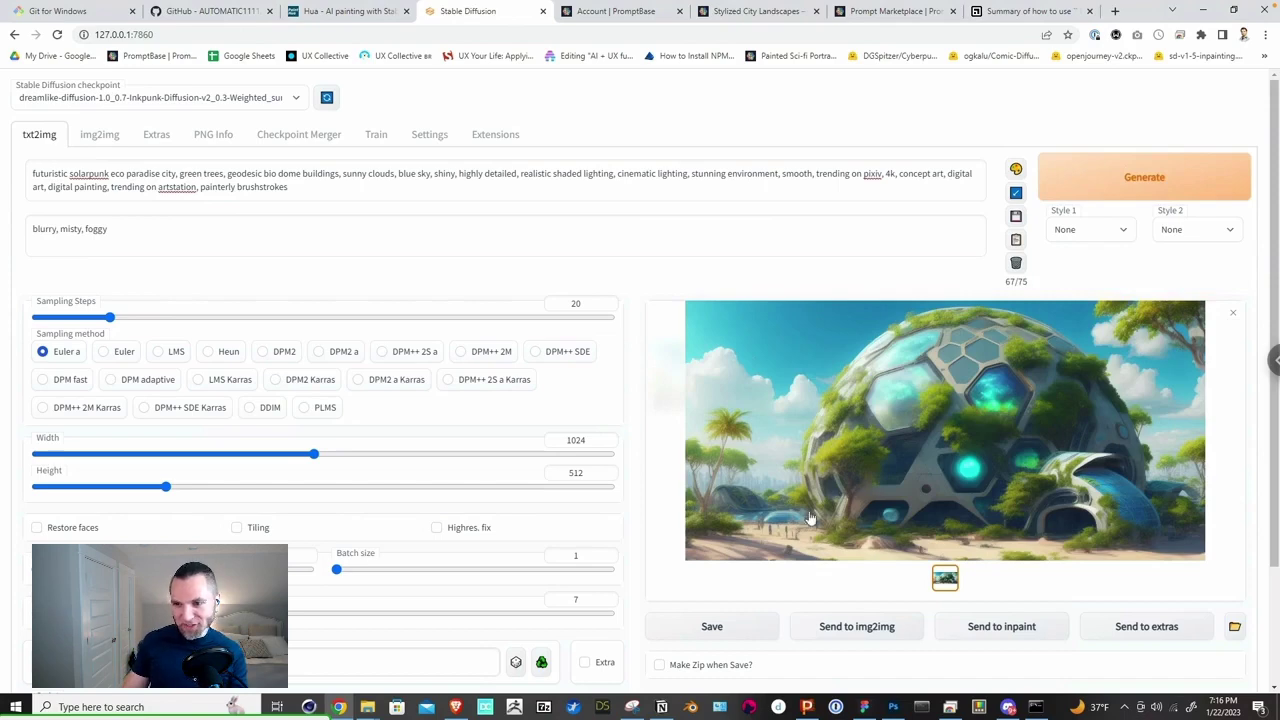
{"action": "left_click", "coordinate": [1118, 178]}
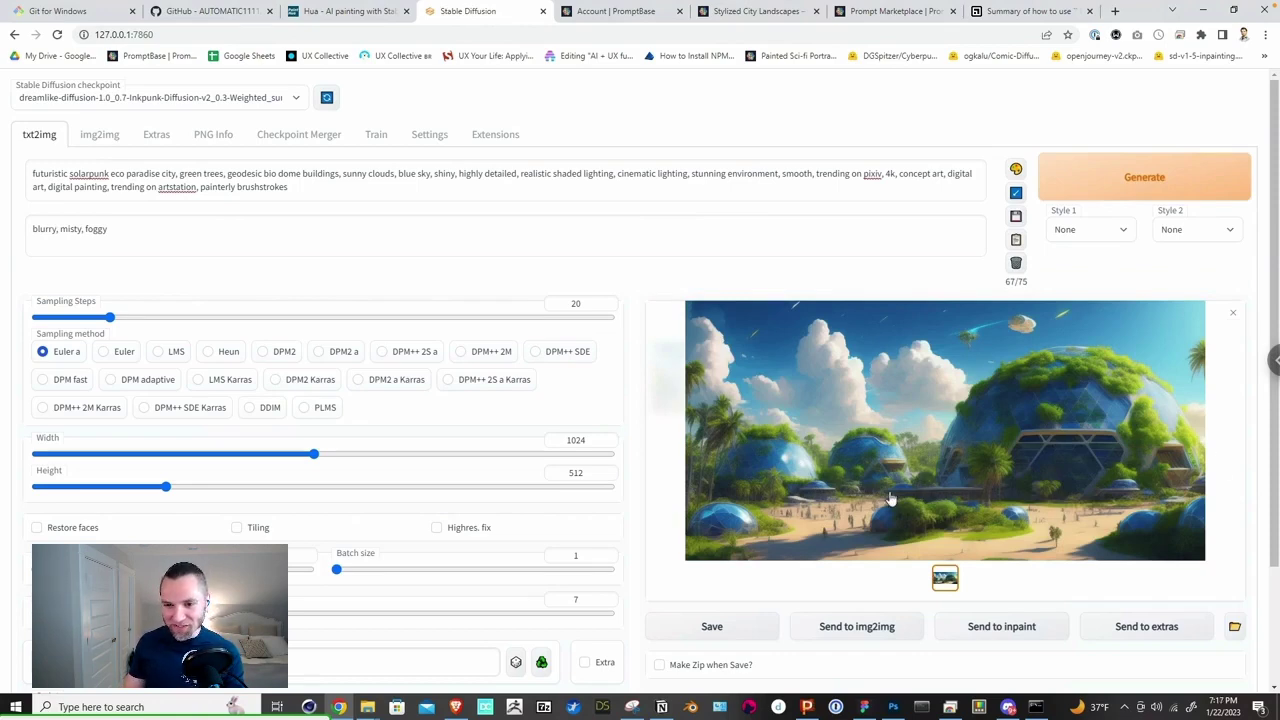
{"action": "left_click", "coordinate": [1136, 176]}
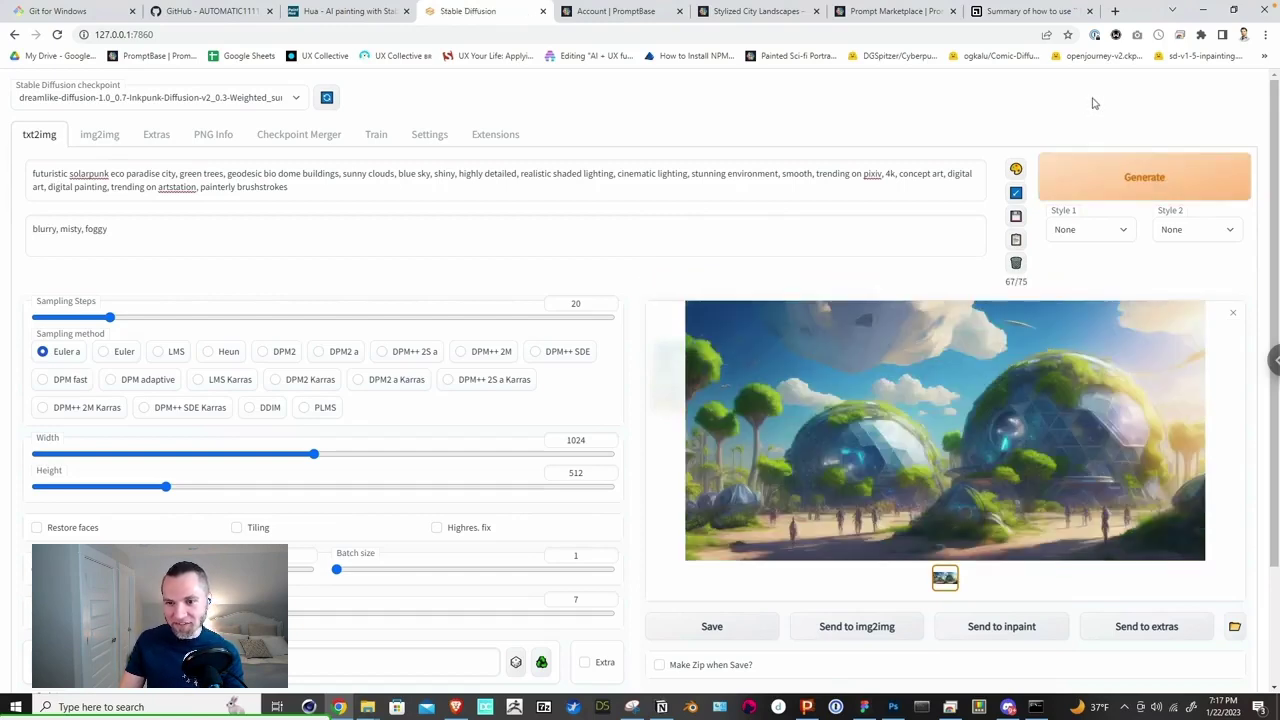
{"action": "left_click", "coordinate": [1136, 177]}
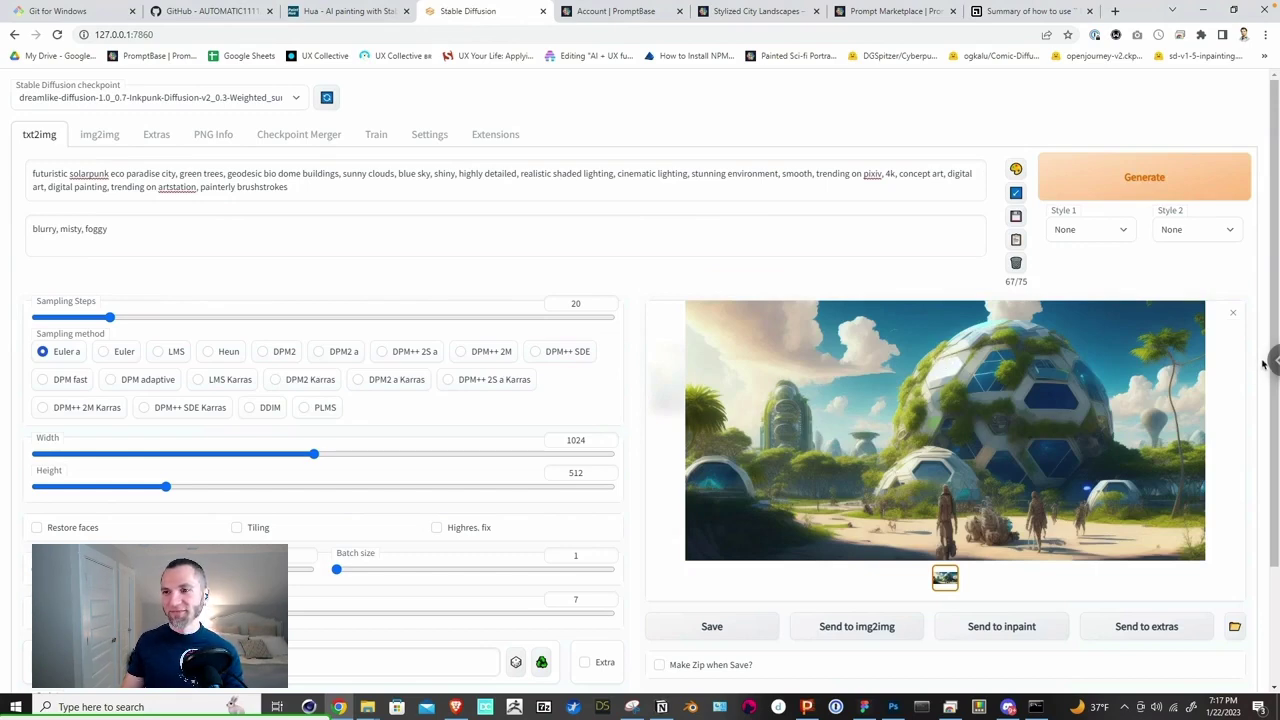
{"action": "left_click", "coordinate": [1130, 177]}
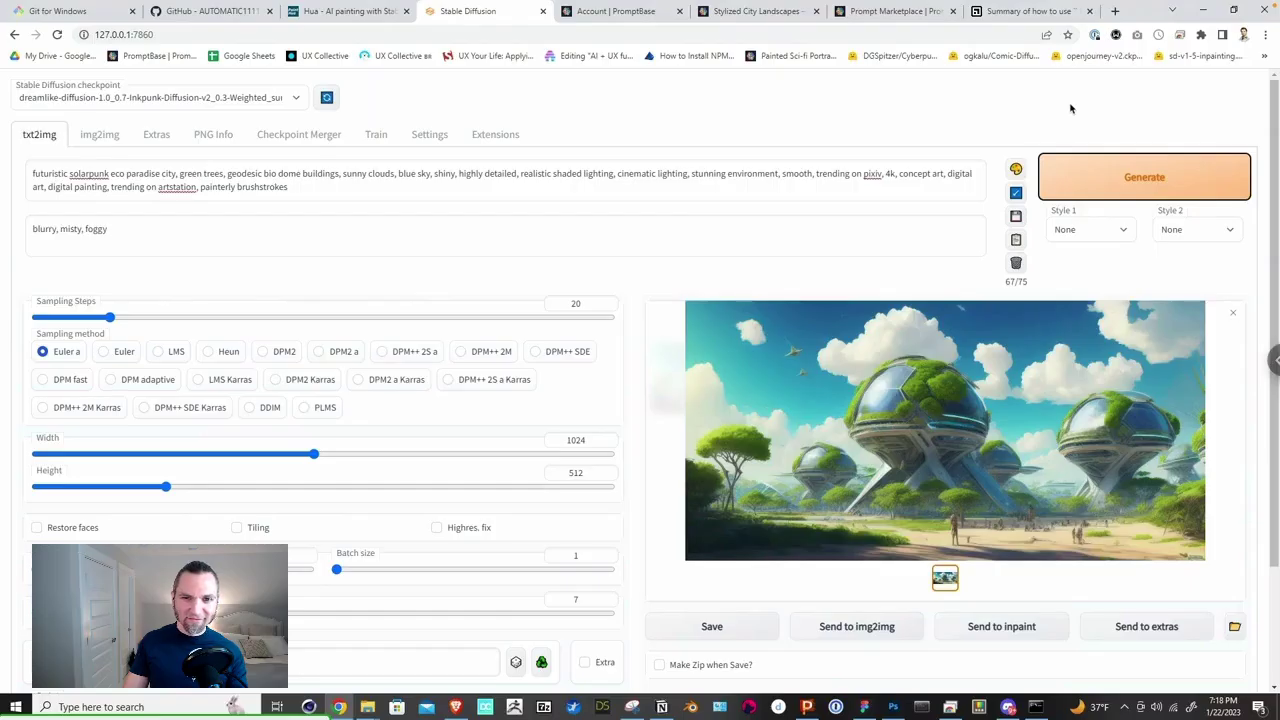
{"action": "left_click", "coordinate": [360, 13]}
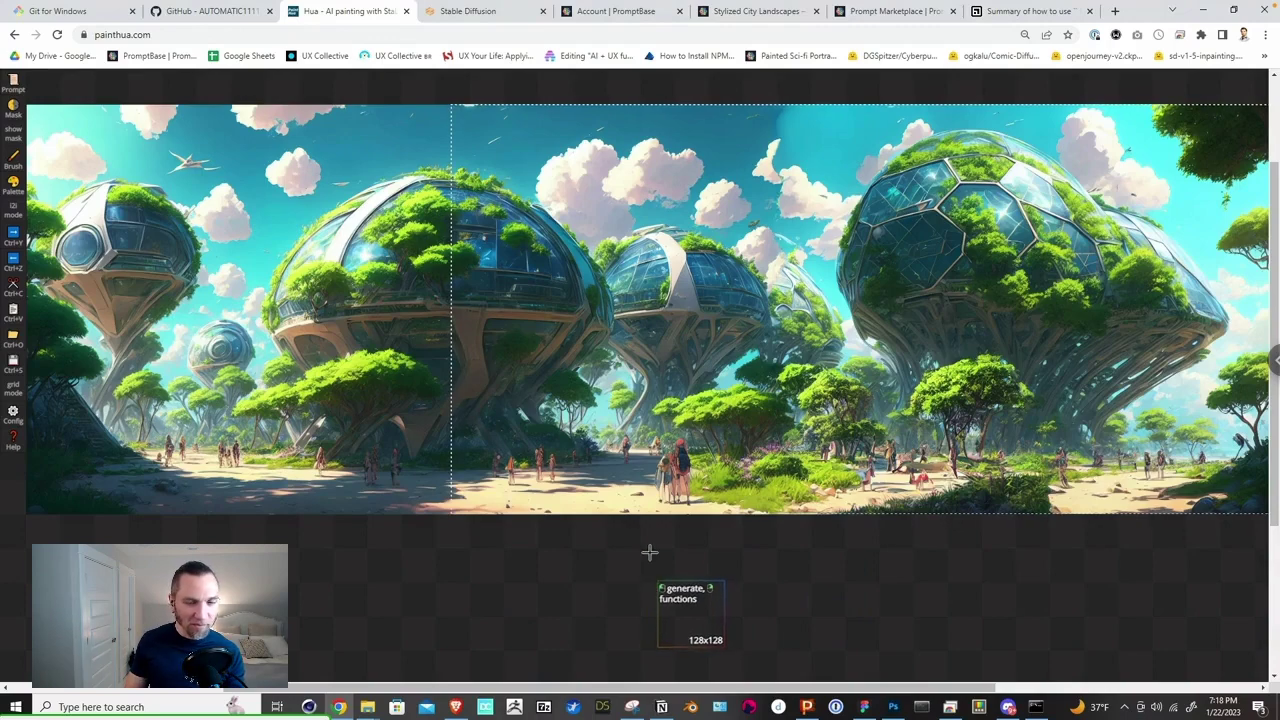
Step: Step back through all seven right-extension candidates to none, close the toolbar, and return to Stable Diffusion
{"action": "mouse_move", "coordinate": [471, 96]}
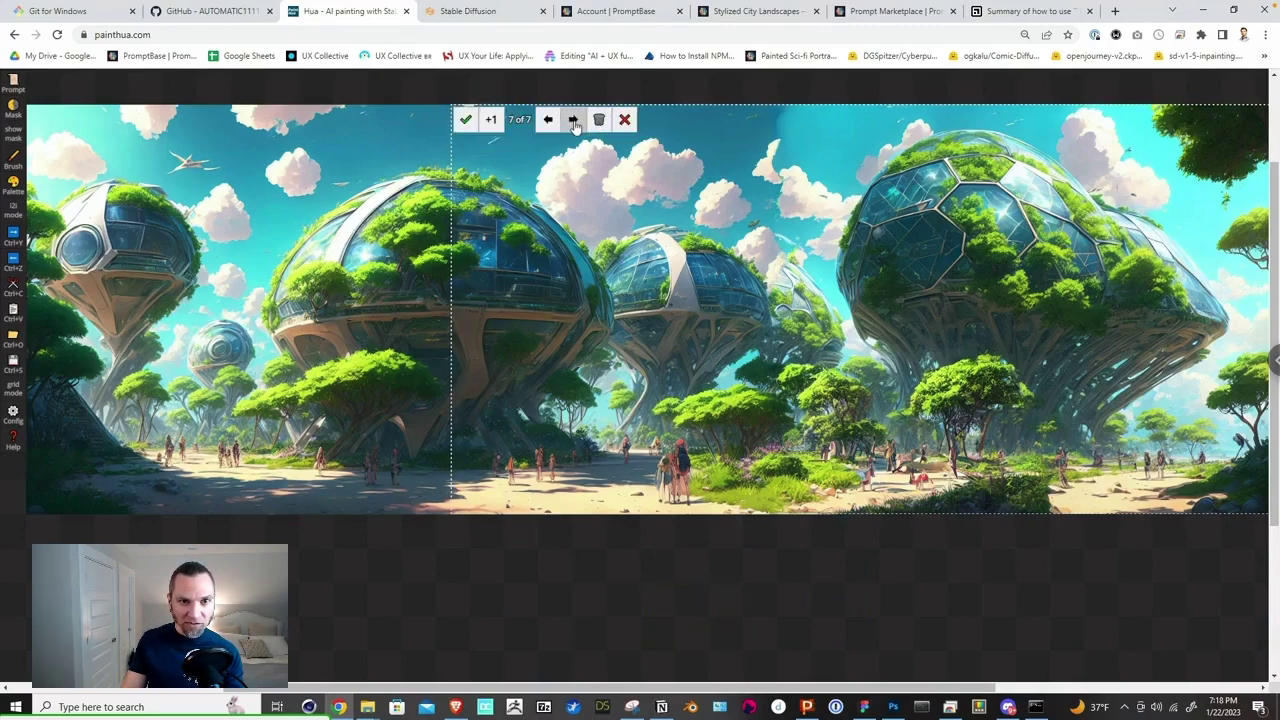
{"action": "left_click", "coordinate": [547, 120]}
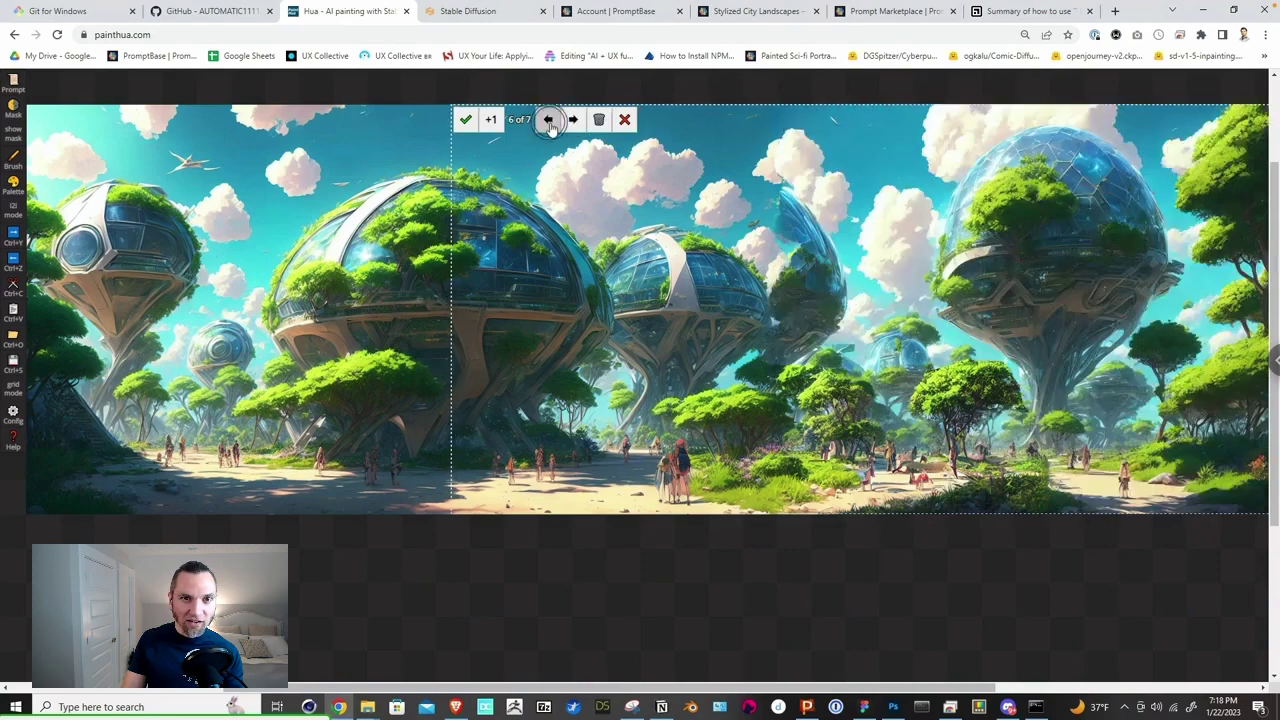
{"action": "left_click", "coordinate": [547, 120]}
{"action": "left_click", "coordinate": [547, 120]}
{"action": "left_click", "coordinate": [547, 120]}
{"action": "left_click", "coordinate": [547, 120]}
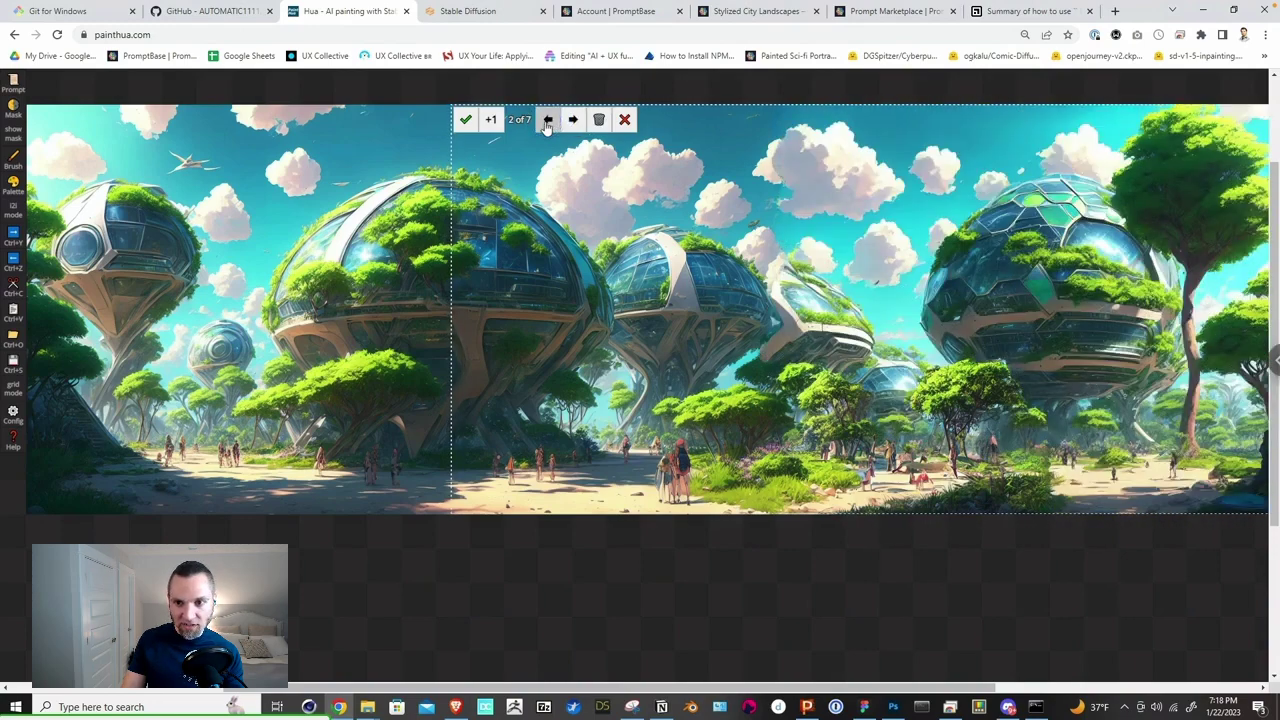
{"action": "left_click", "coordinate": [548, 122]}
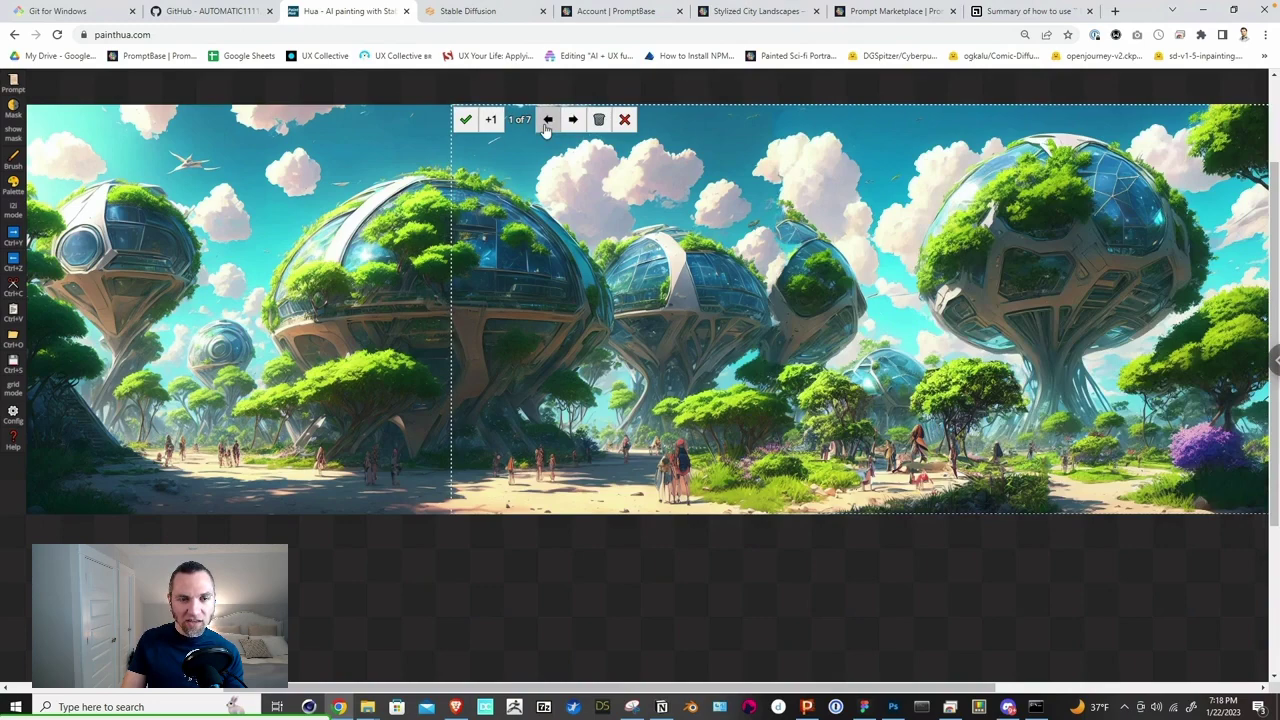
{"action": "left_click", "coordinate": [550, 122]}
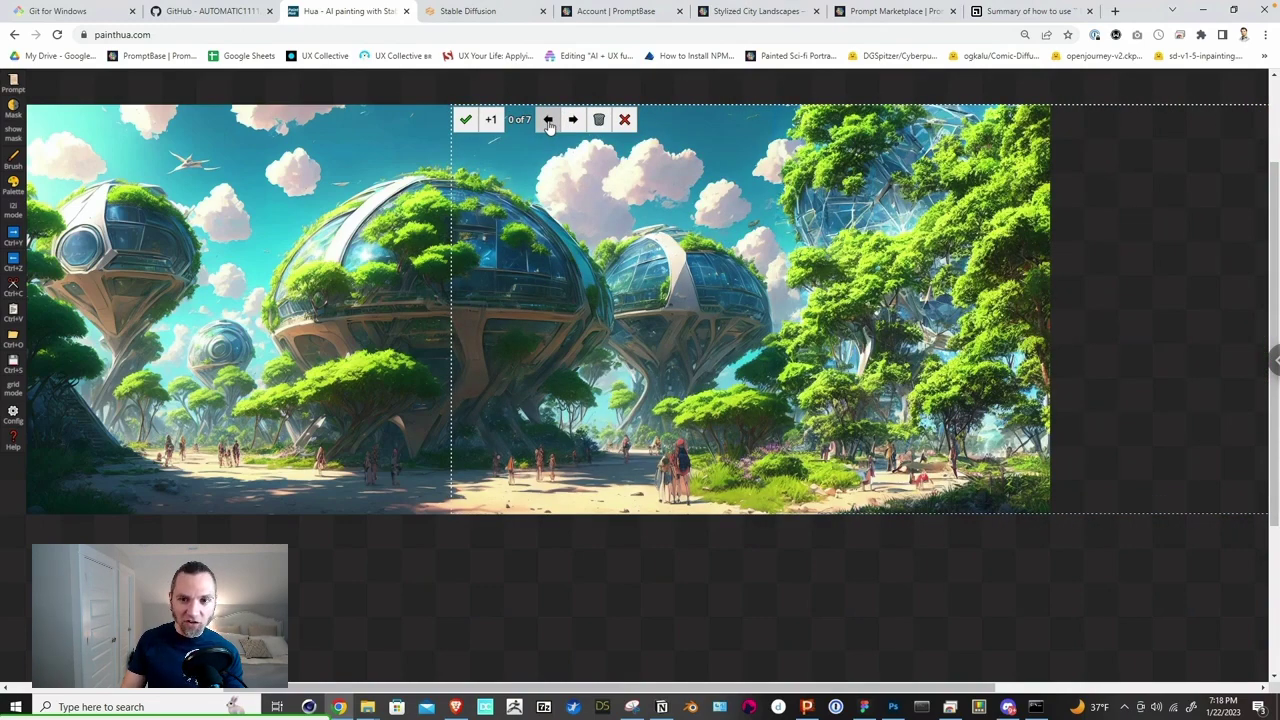
{"action": "left_click", "coordinate": [624, 120]}
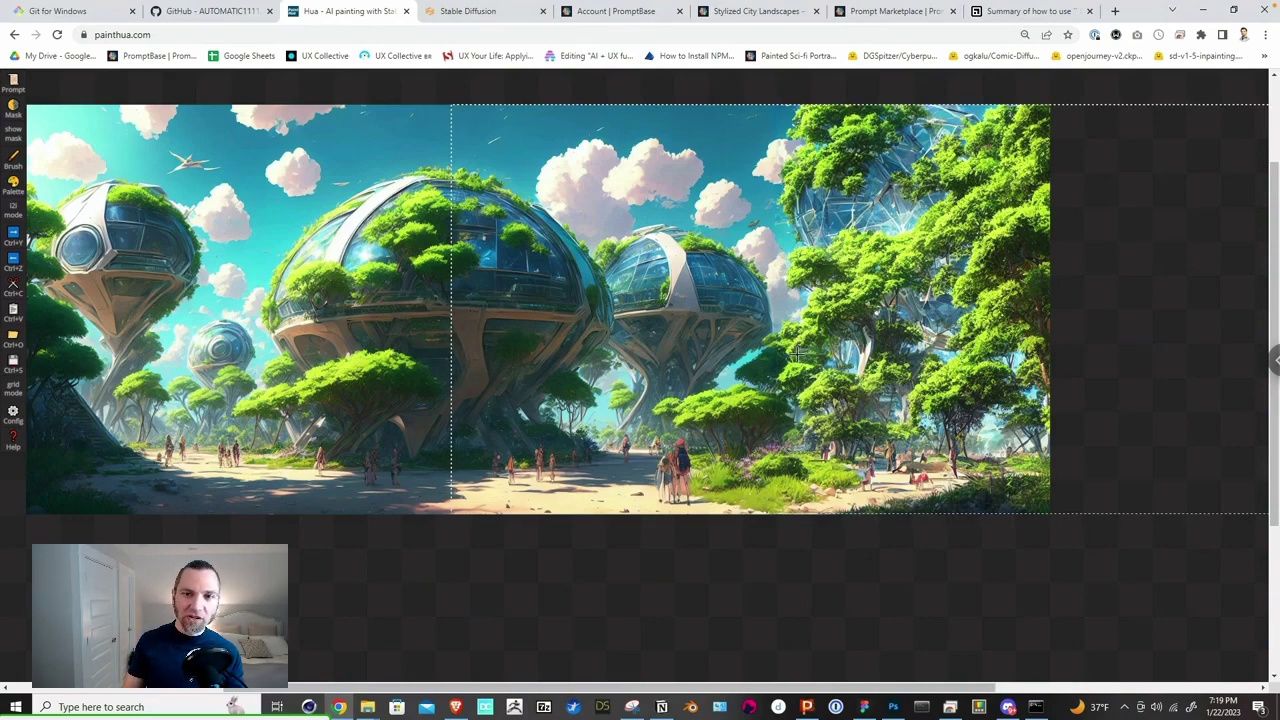
{"action": "left_click", "coordinate": [455, 12]}
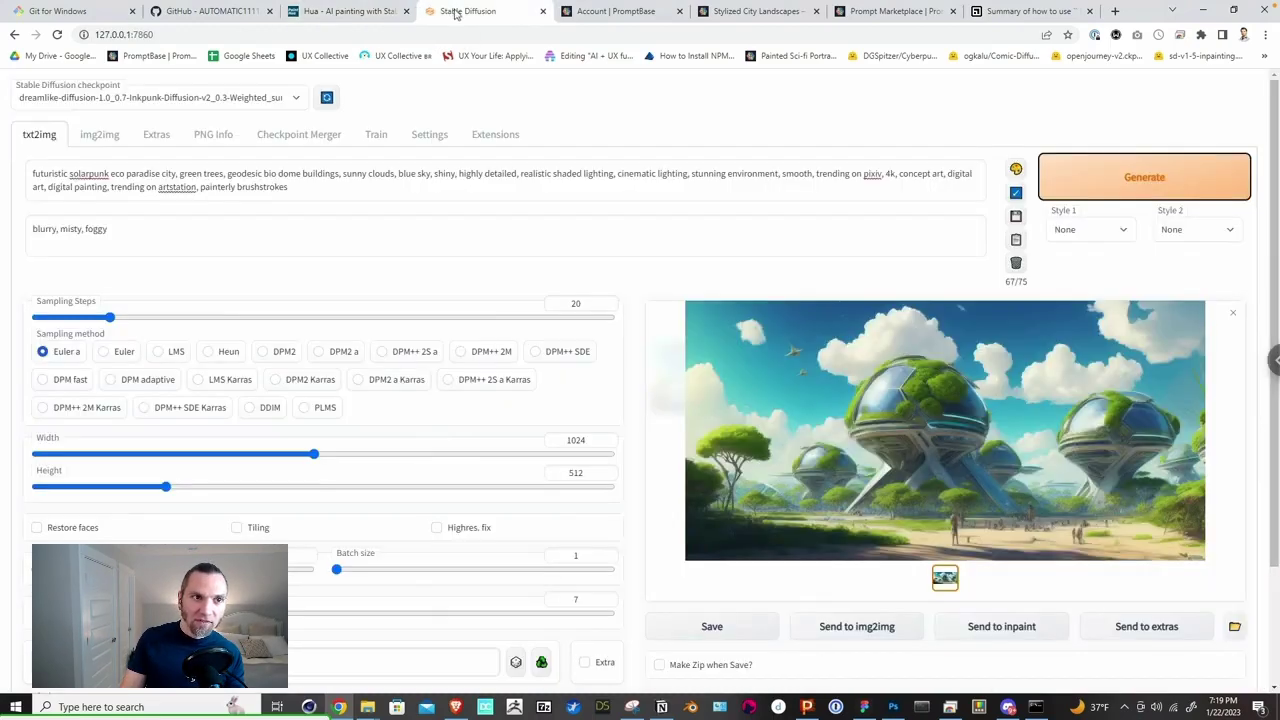
Step: Review the checkpoint list without changing the model, then go back to PaintHua
{"action": "left_click", "coordinate": [27, 104]}
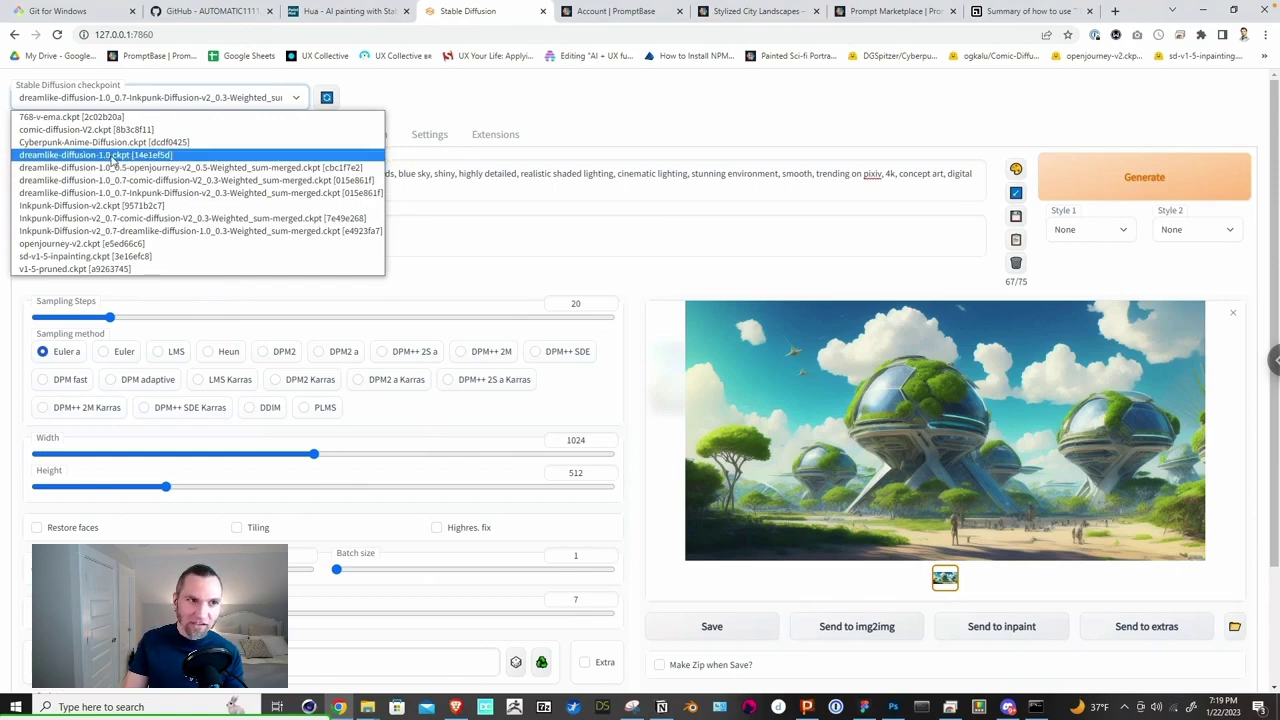
{"action": "left_click", "coordinate": [568, 100]}
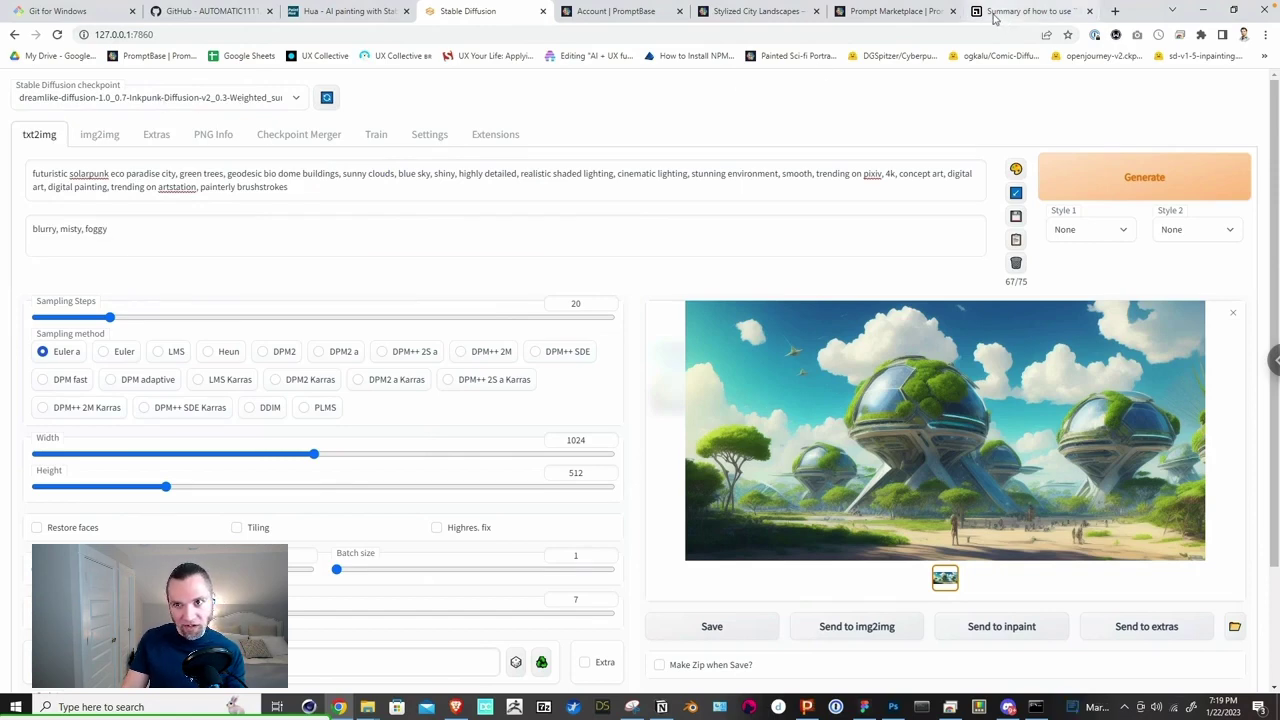
{"action": "left_click", "coordinate": [342, 12]}
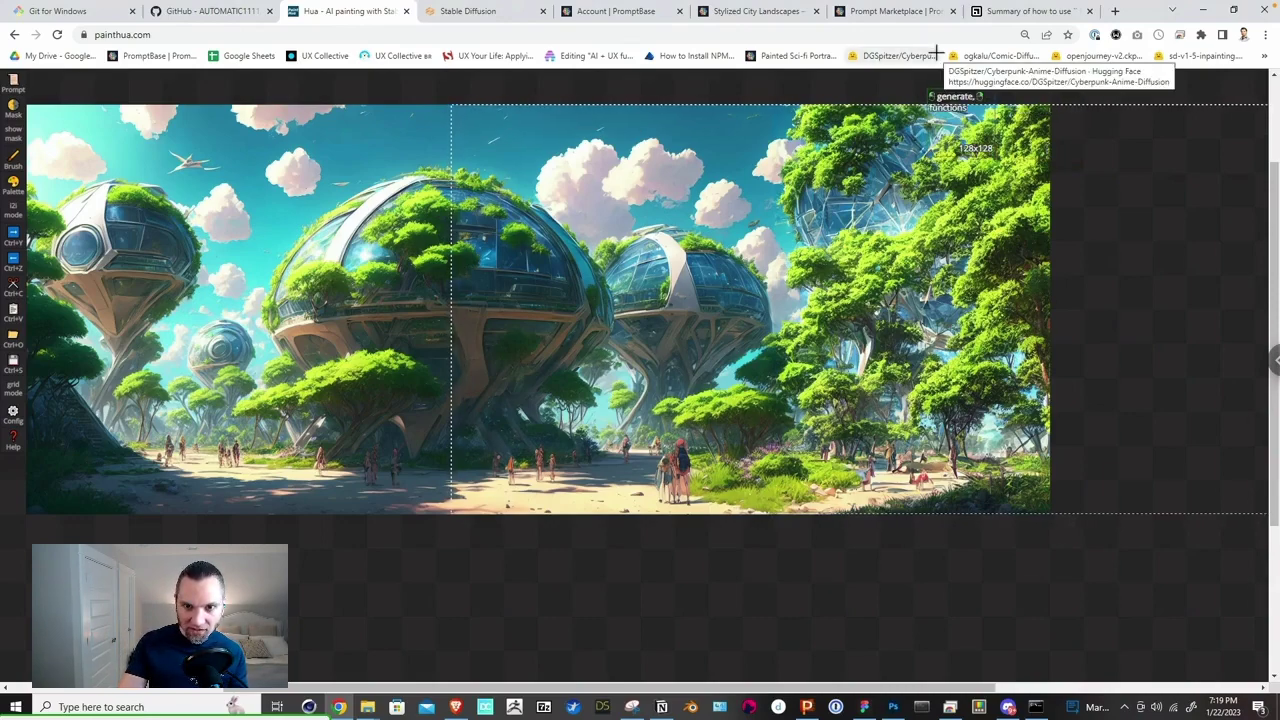
{"action": "key", "text": "ctrl+minus"}
{"action": "key", "text": "ctrl+minus"}
{"action": "key", "text": "ctrl+minus"}
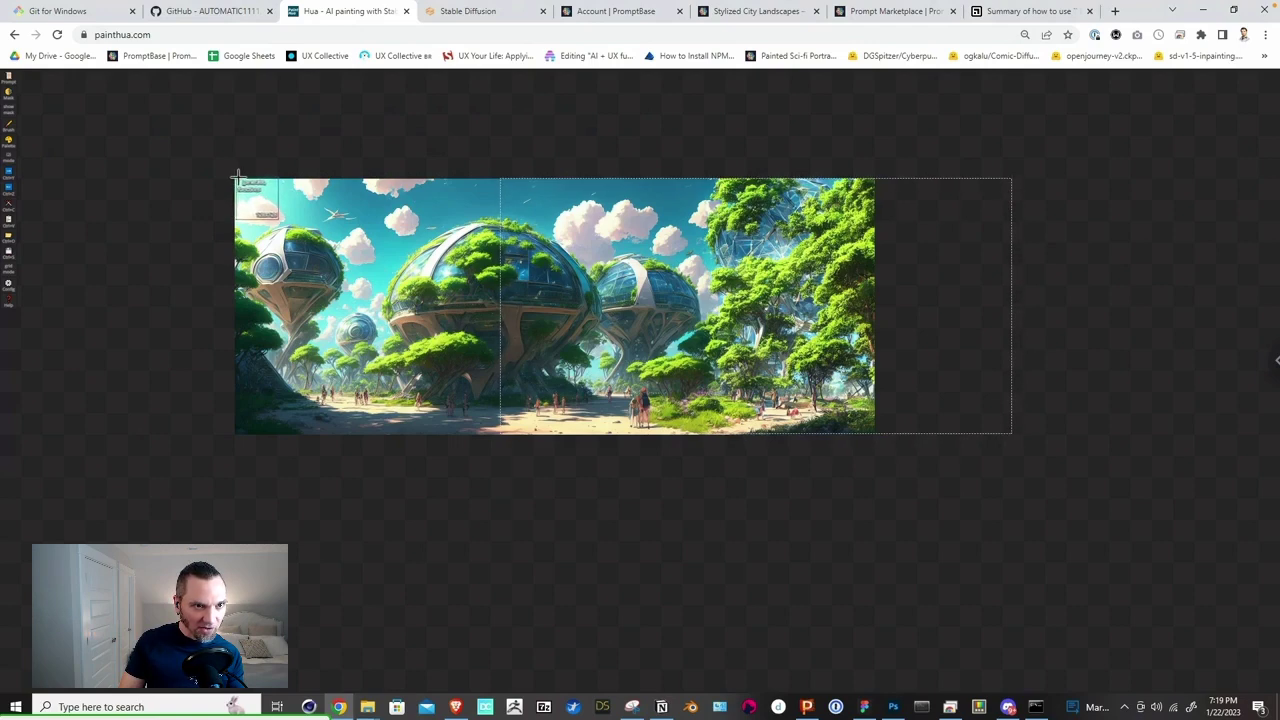
{"action": "left_click_drag", "start_coordinate": [250, 180], "coordinate": [91, 427]}
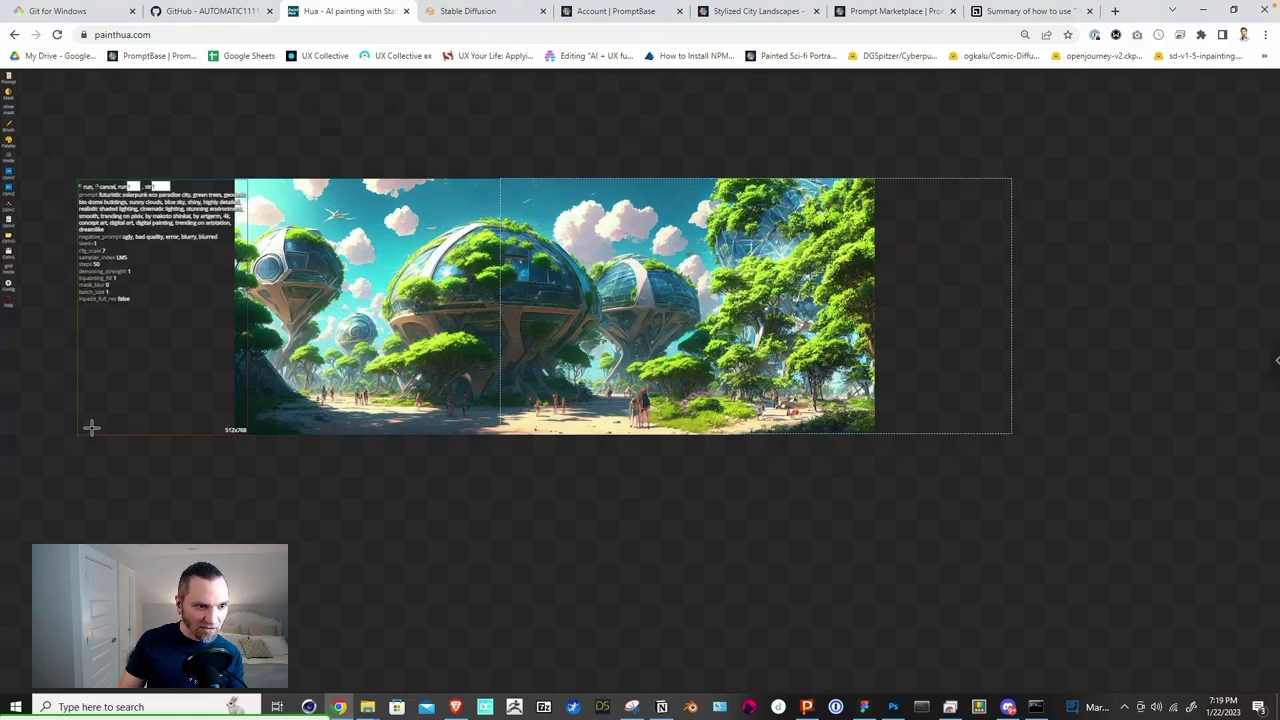
{"action": "left_click", "coordinate": [86, 186]}
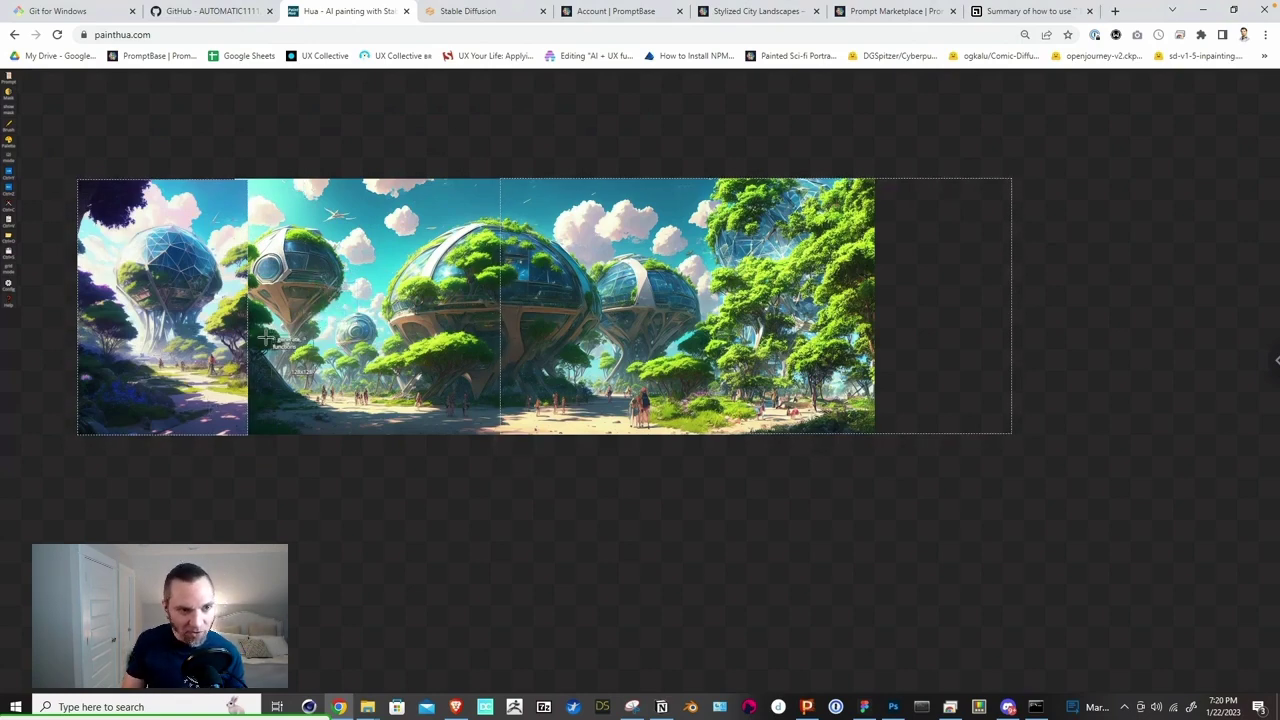
{"action": "left_click", "coordinate": [180, 187]}
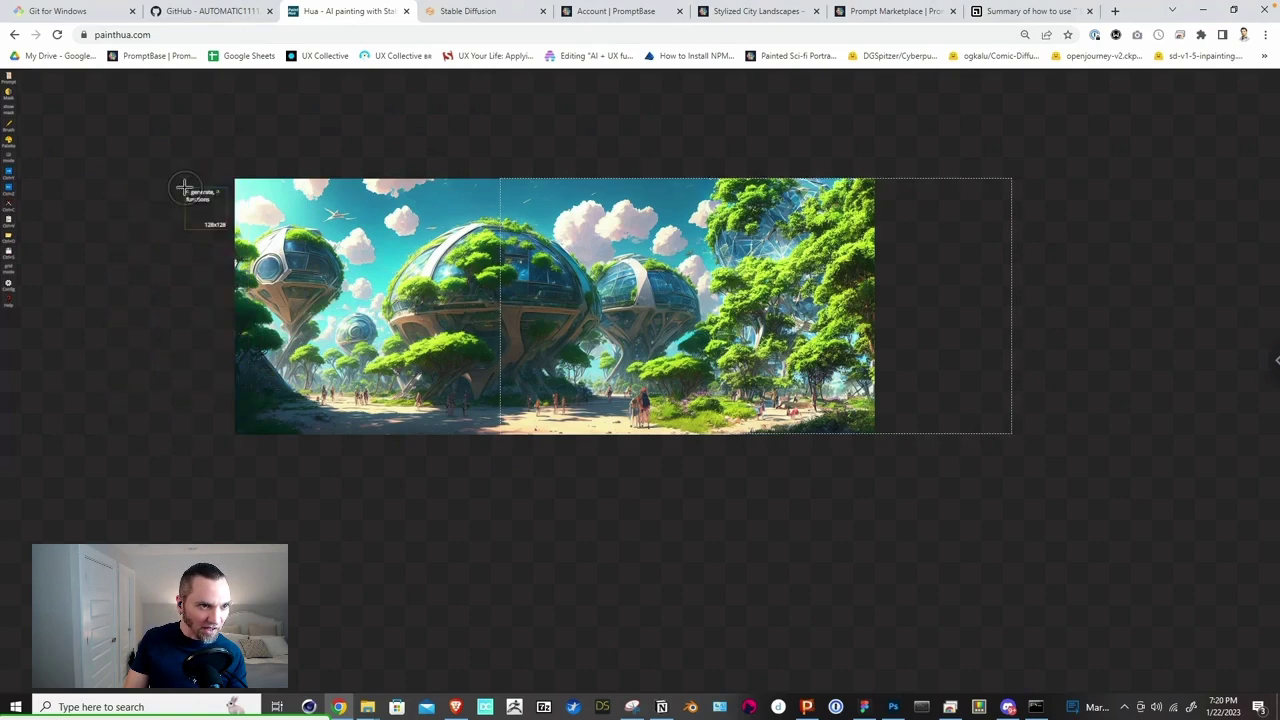
Step: Frame a generation area across the panorama's left edge and generate candidates
{"action": "left_click", "coordinate": [455, 191]}
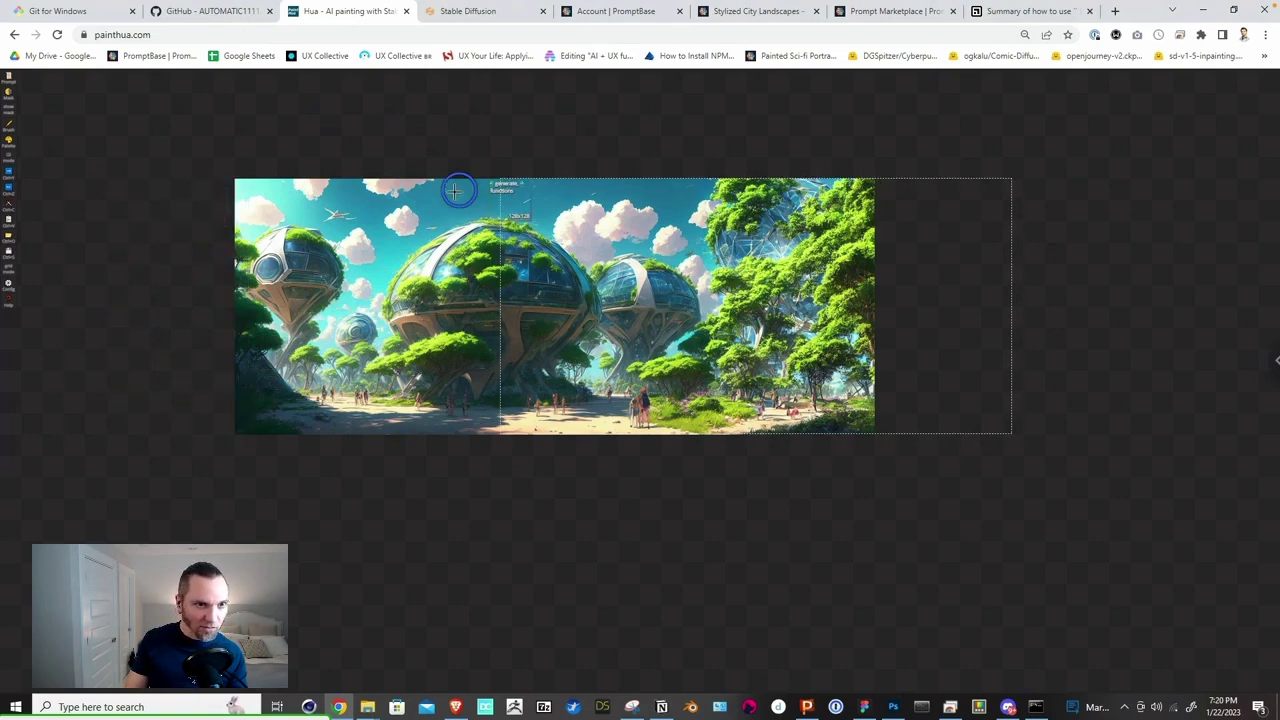
{"action": "left_click_drag", "start_coordinate": [455, 191], "coordinate": [56, 424]}
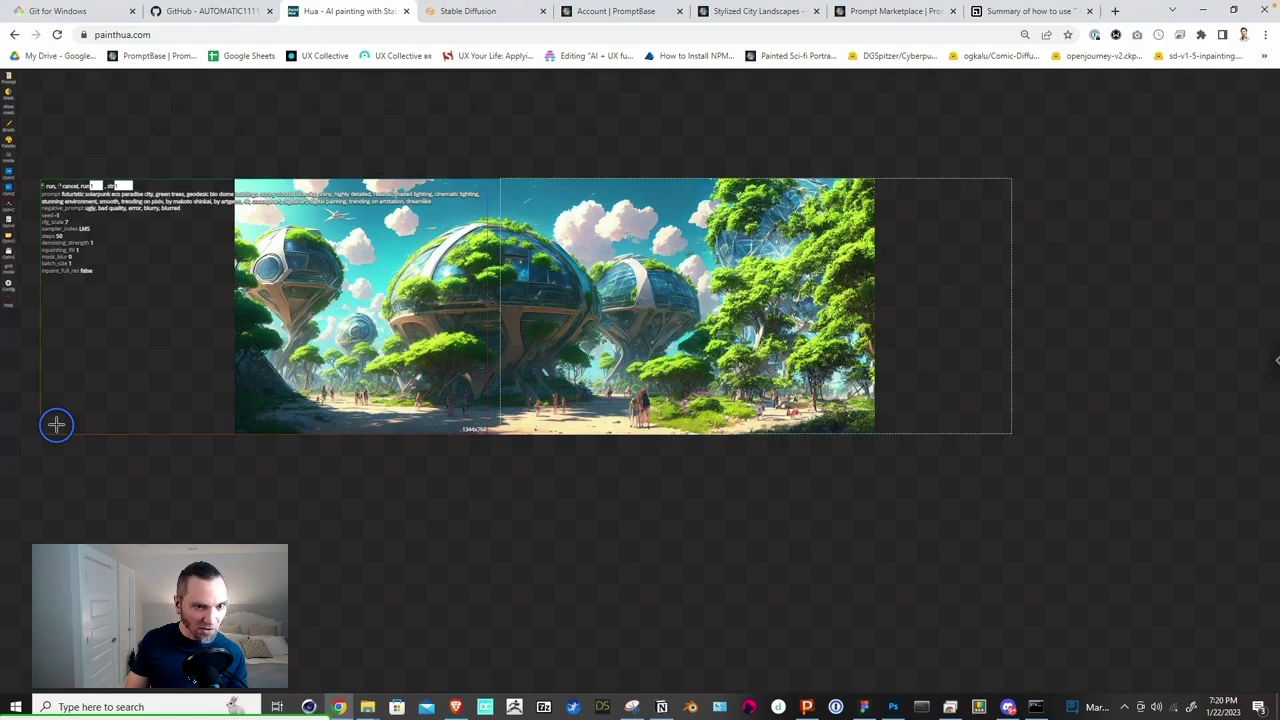
{"action": "mouse_move", "coordinate": [51, 425]}
{"action": "left_mouse_down"}
{"action": "mouse_move", "coordinate": [63, 409]}
{"action": "mouse_move", "coordinate": [49, 428]}
{"action": "left_mouse_up"}
{"action": "key", "text": "Return"}
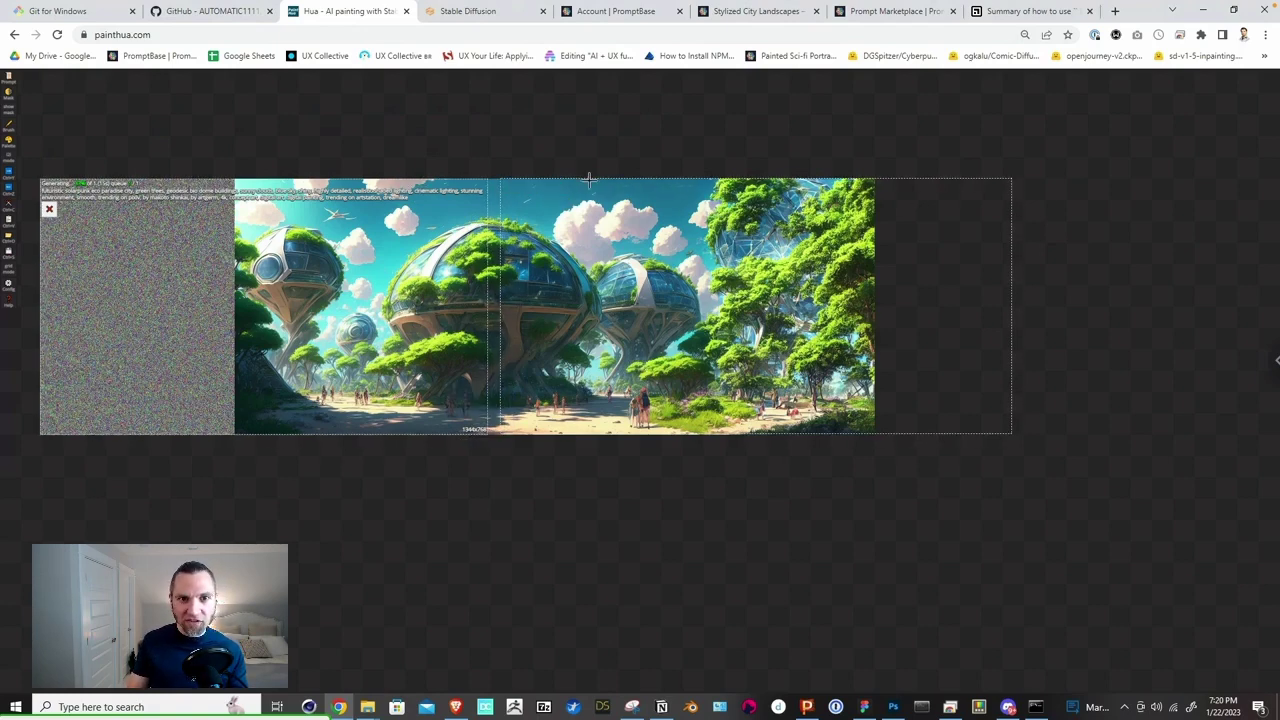
{"action": "mouse_move", "coordinate": [578, 188]}
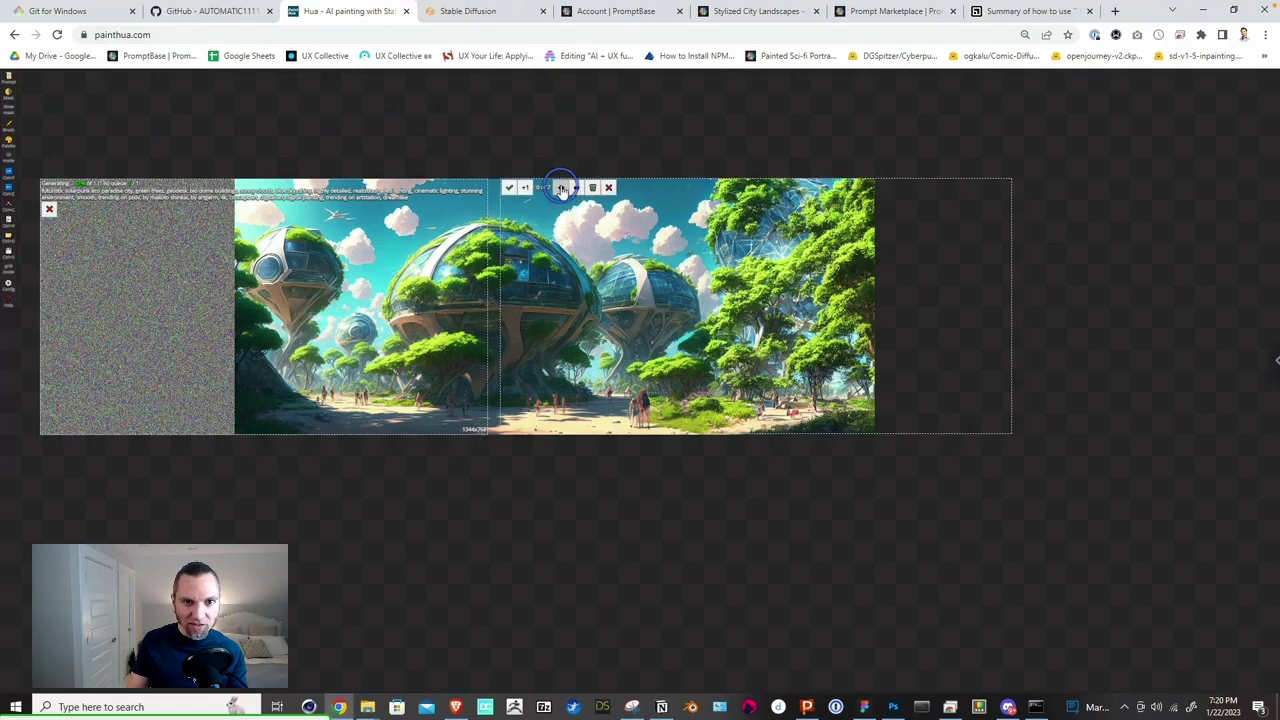
{"action": "left_click", "coordinate": [578, 188]}
{"action": "left_click", "coordinate": [578, 188]}
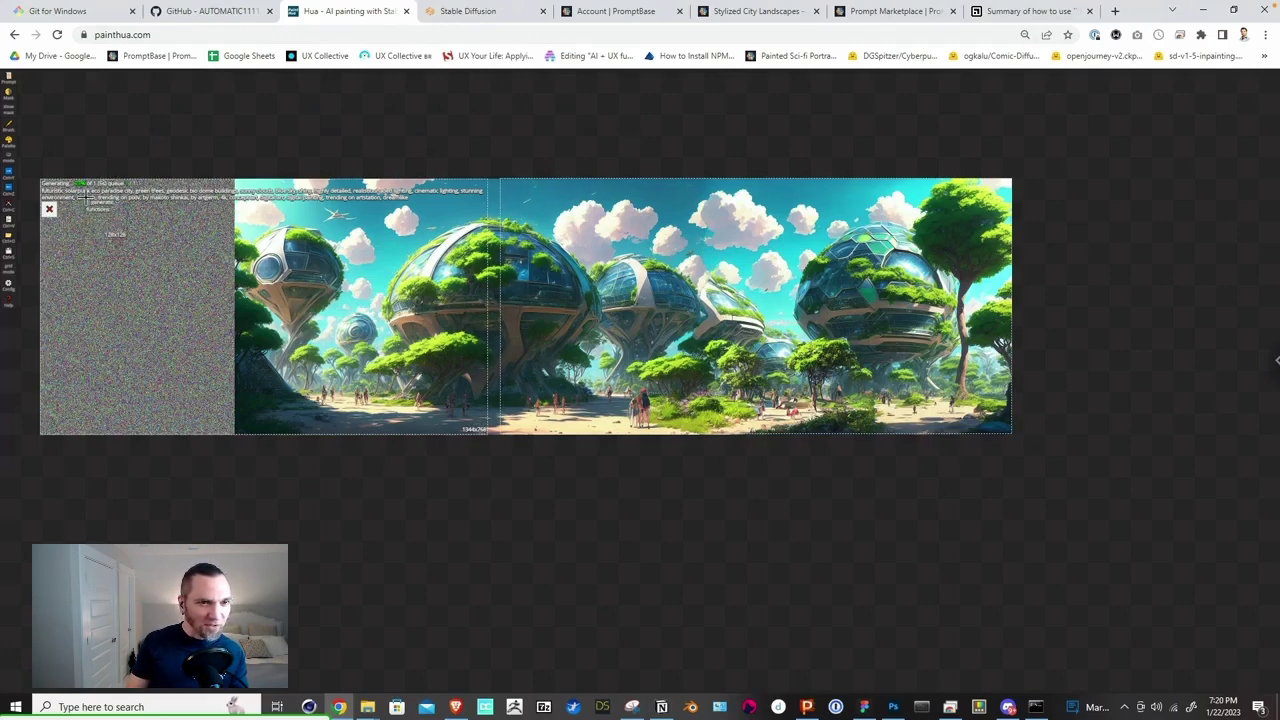
{"action": "mouse_move", "coordinate": [588, 187]}
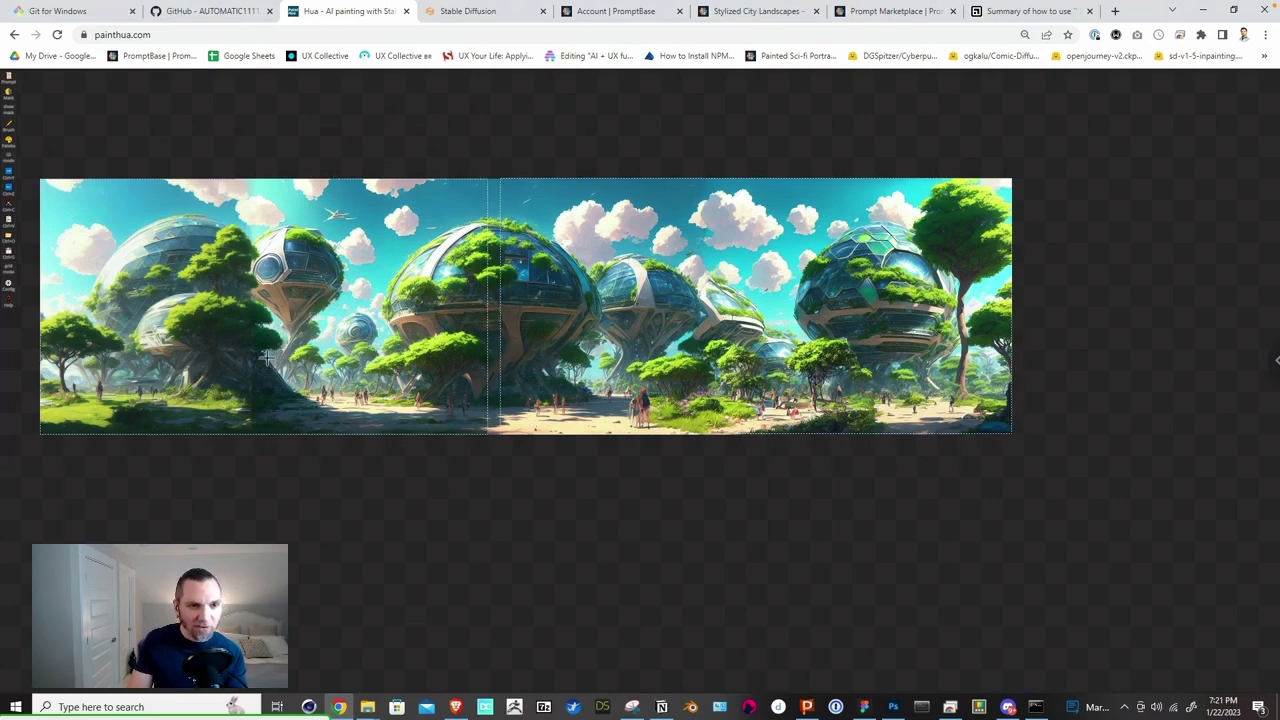
Step: Generate another left-end variant, compare them, and accept the first one
{"action": "left_click", "coordinate": [138, 168]}
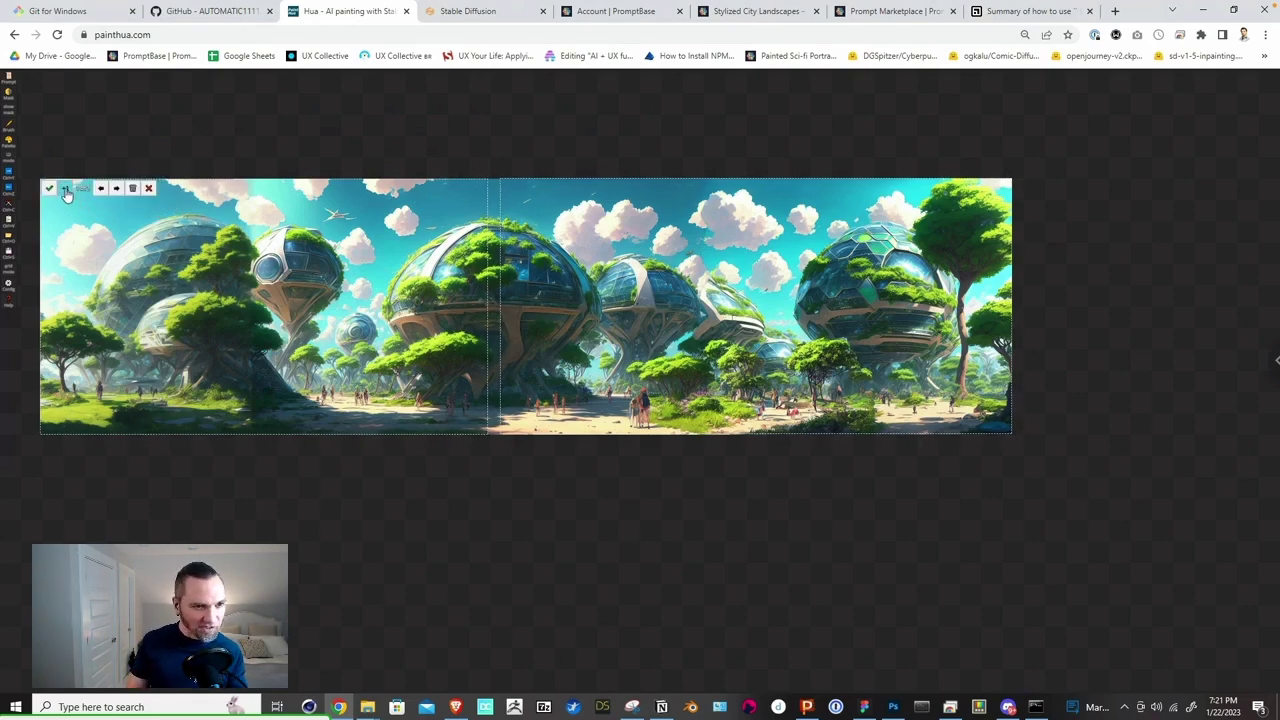
{"action": "left_click", "coordinate": [66, 191]}
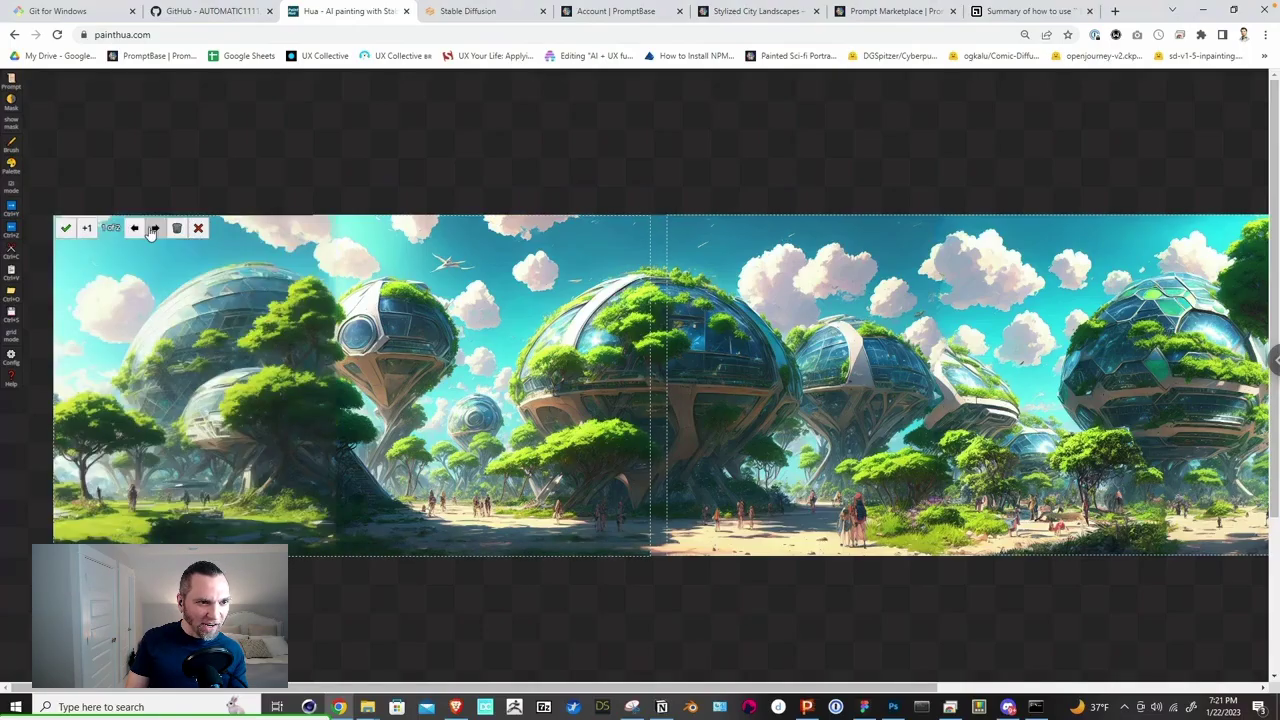
{"action": "left_click", "coordinate": [153, 229]}
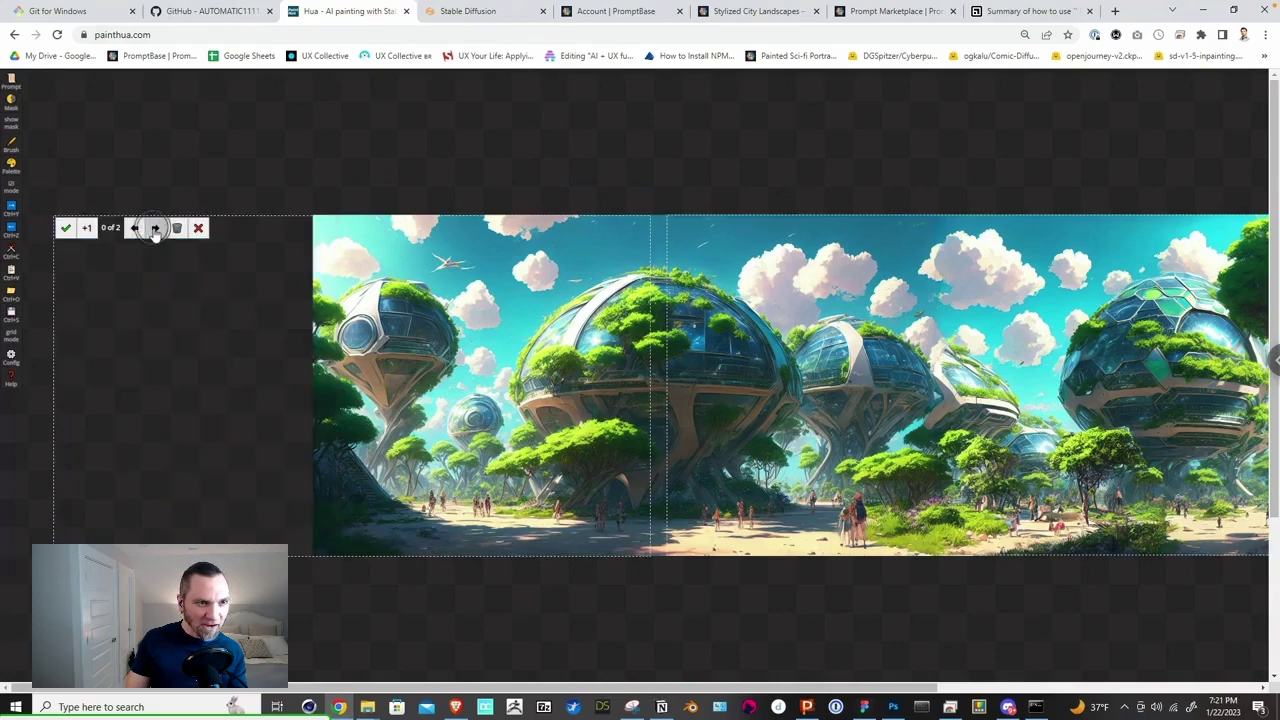
{"action": "left_click", "coordinate": [155, 231]}
{"action": "left_click", "coordinate": [155, 231]}
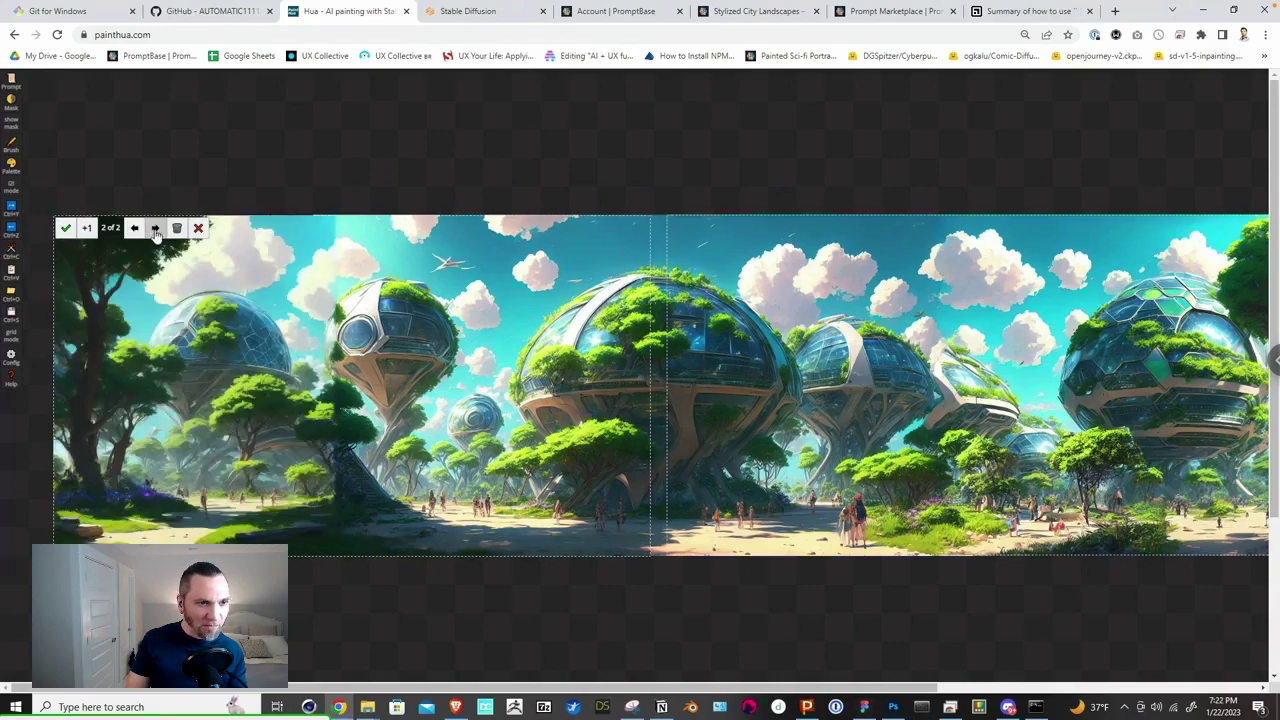
{"action": "left_click", "coordinate": [135, 230]}
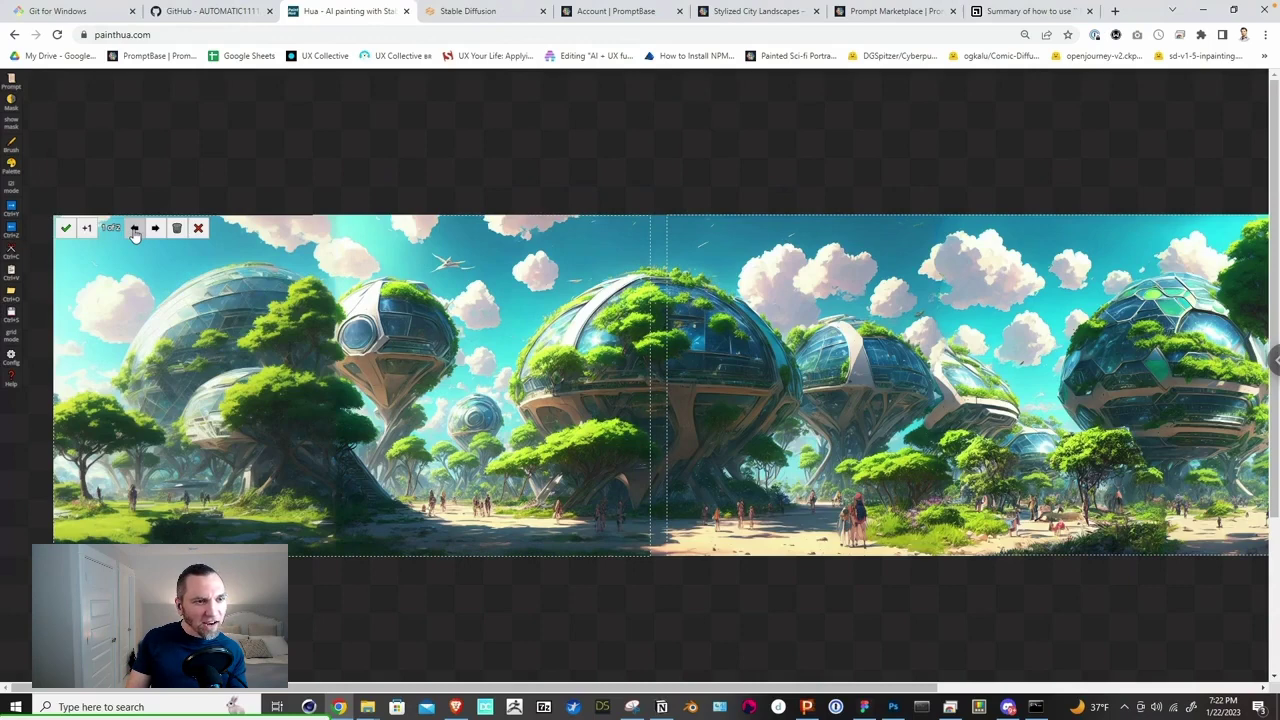
{"action": "left_click", "coordinate": [65, 229]}
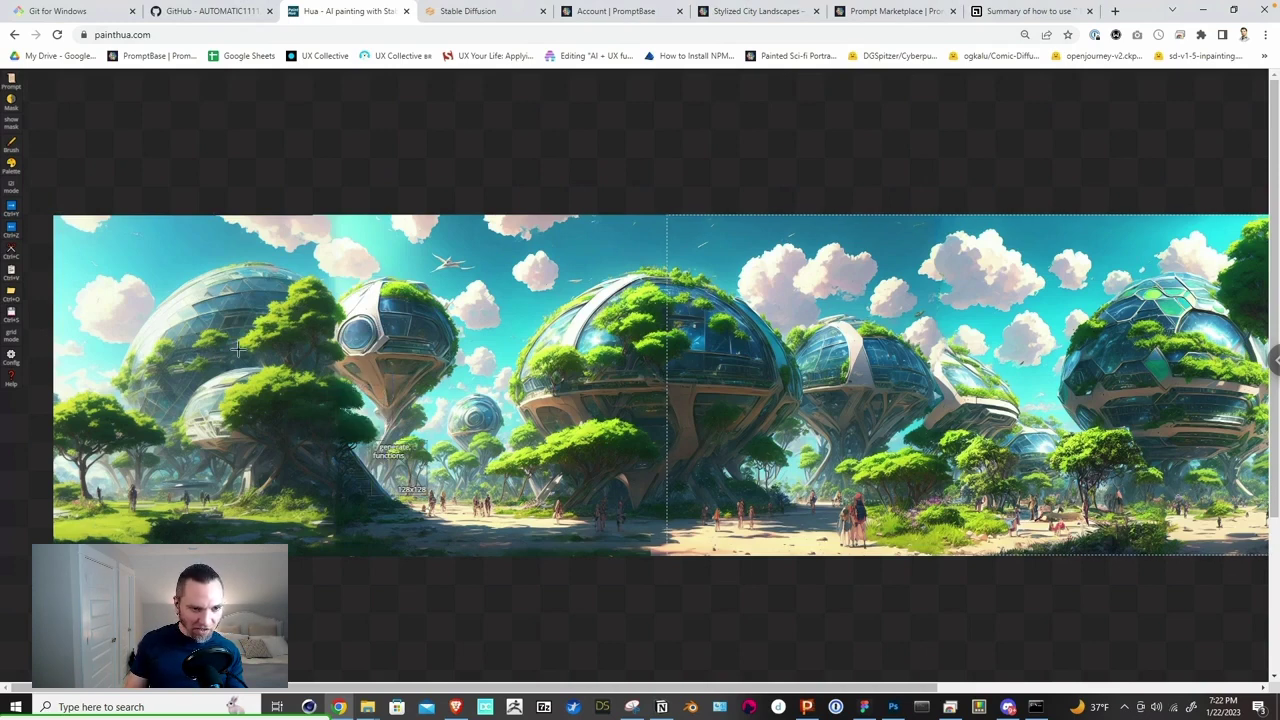
Step: Paint a red mask stroke over the strip beside the left dome and toggle its visibility
{"action": "left_click", "coordinate": [12, 126]}
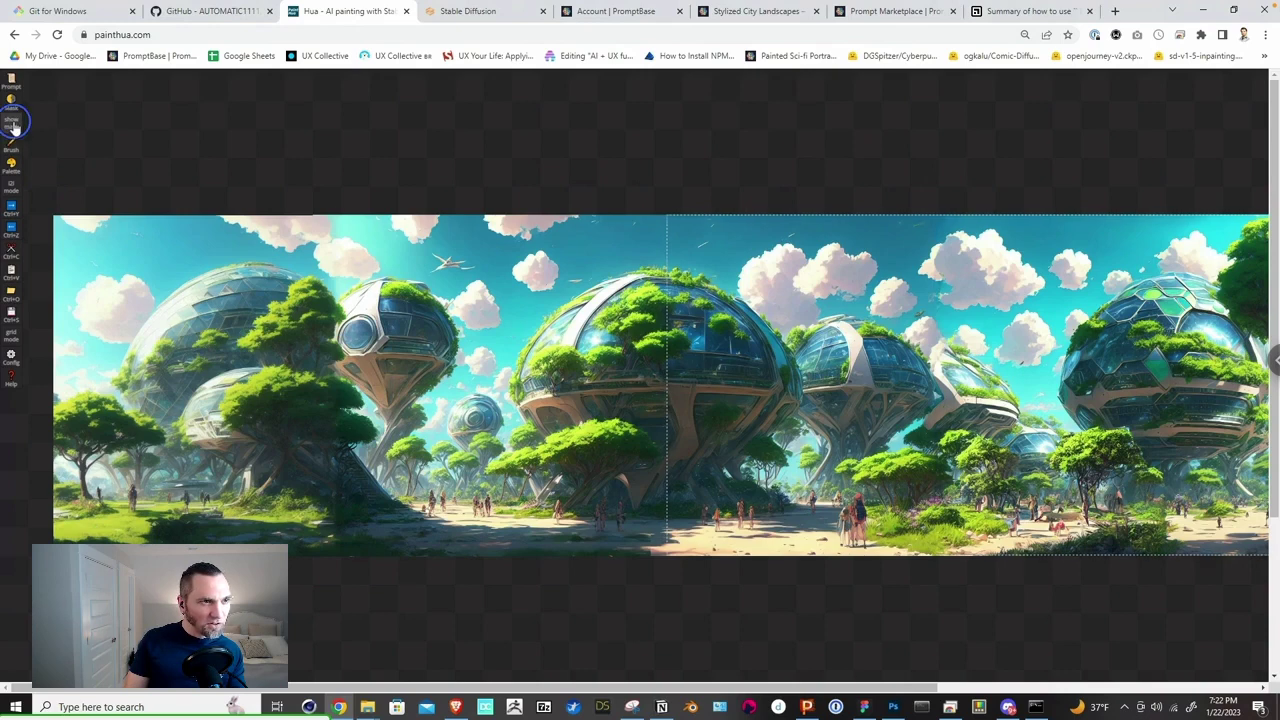
{"action": "mouse_move", "coordinate": [1000, 216]}
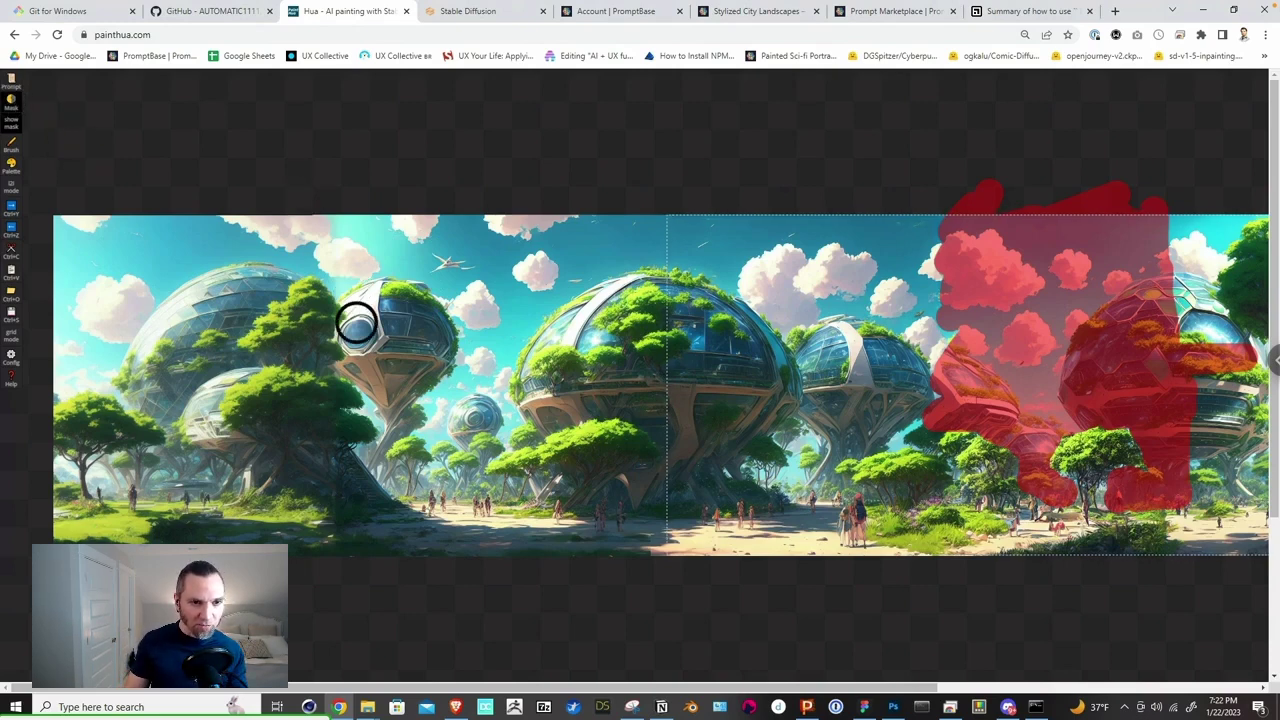
{"action": "left_click_drag", "start_coordinate": [342, 381], "coordinate": [393, 497]}
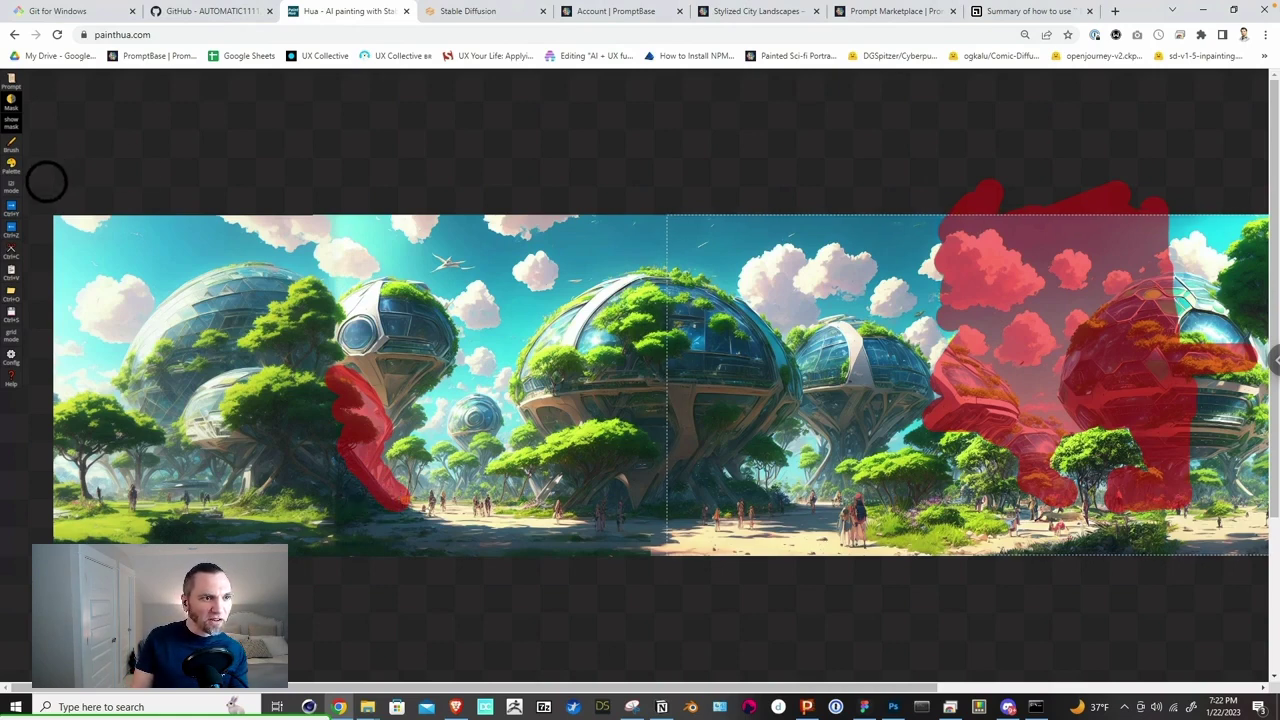
{"action": "left_click", "coordinate": [12, 122]}
{"action": "left_click", "coordinate": [12, 122]}
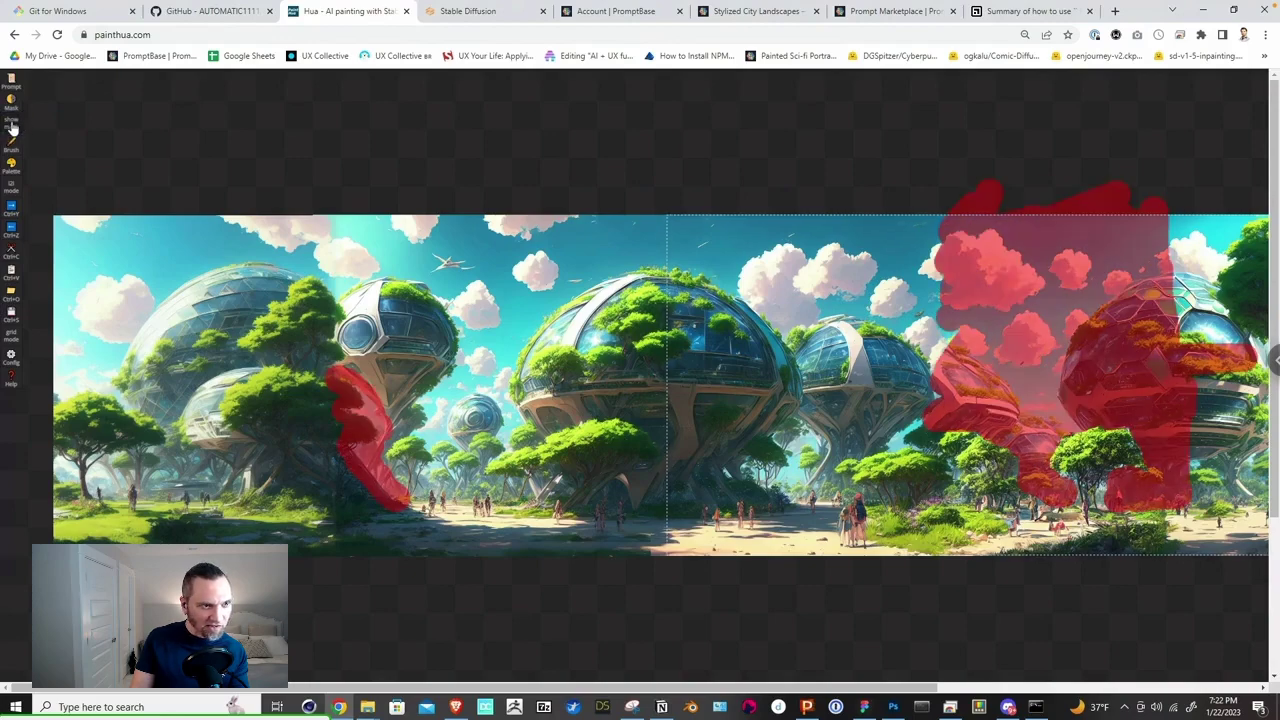
{"action": "left_click", "coordinate": [13, 124]}
{"action": "left_click", "coordinate": [13, 125]}
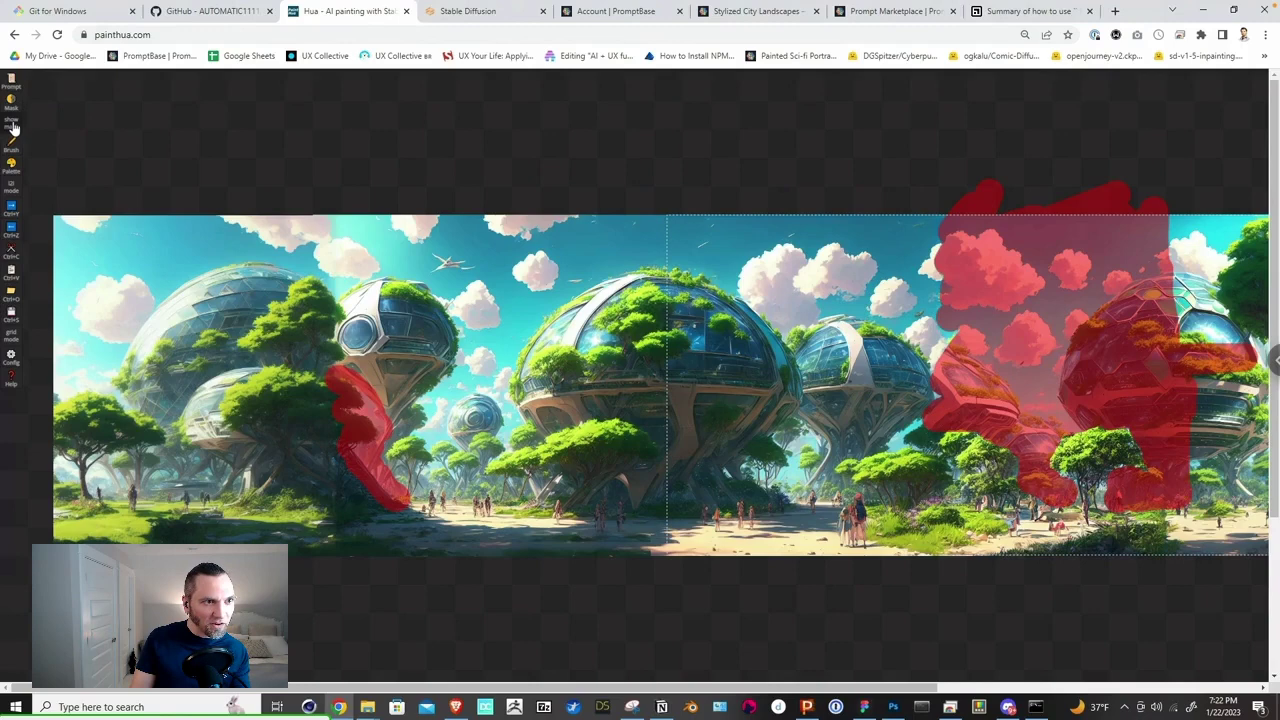
Step: Review the opening words of the prompt in the Prompt panel
{"action": "left_click", "coordinate": [12, 80]}
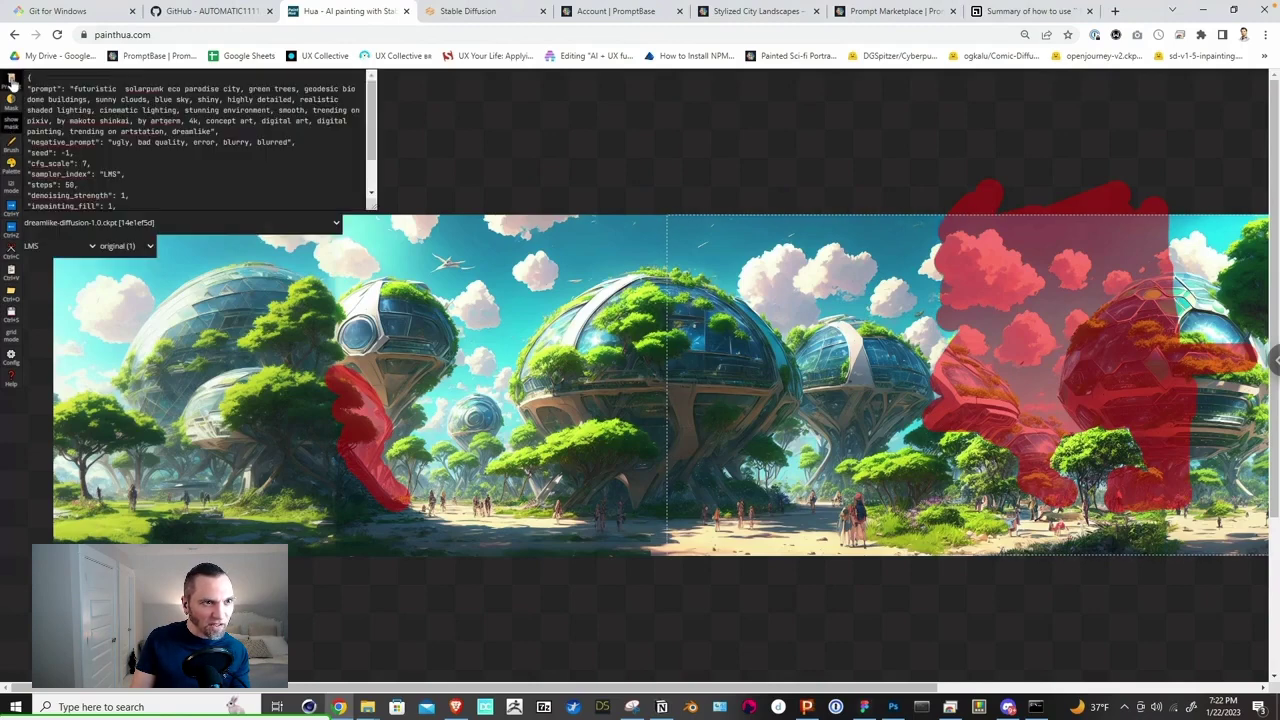
{"action": "left_click_drag", "start_coordinate": [71, 88], "coordinate": [312, 88]}
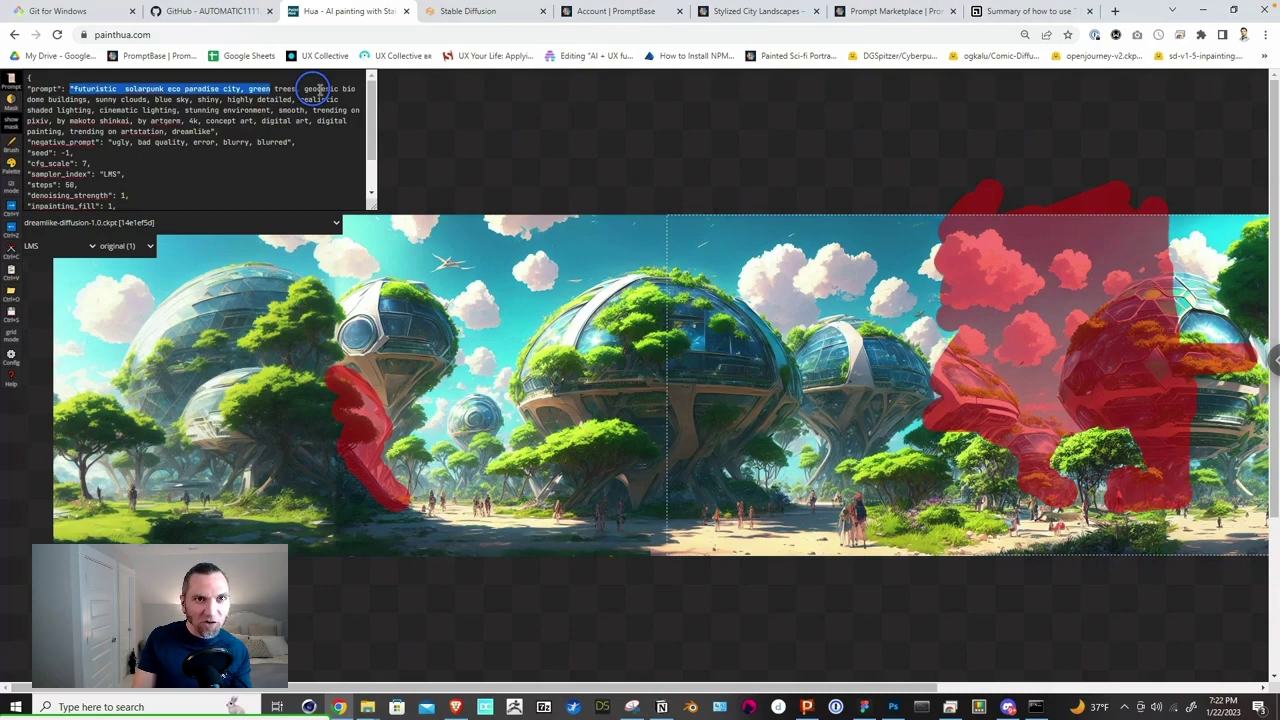
{"action": "left_click", "coordinate": [73, 88]}
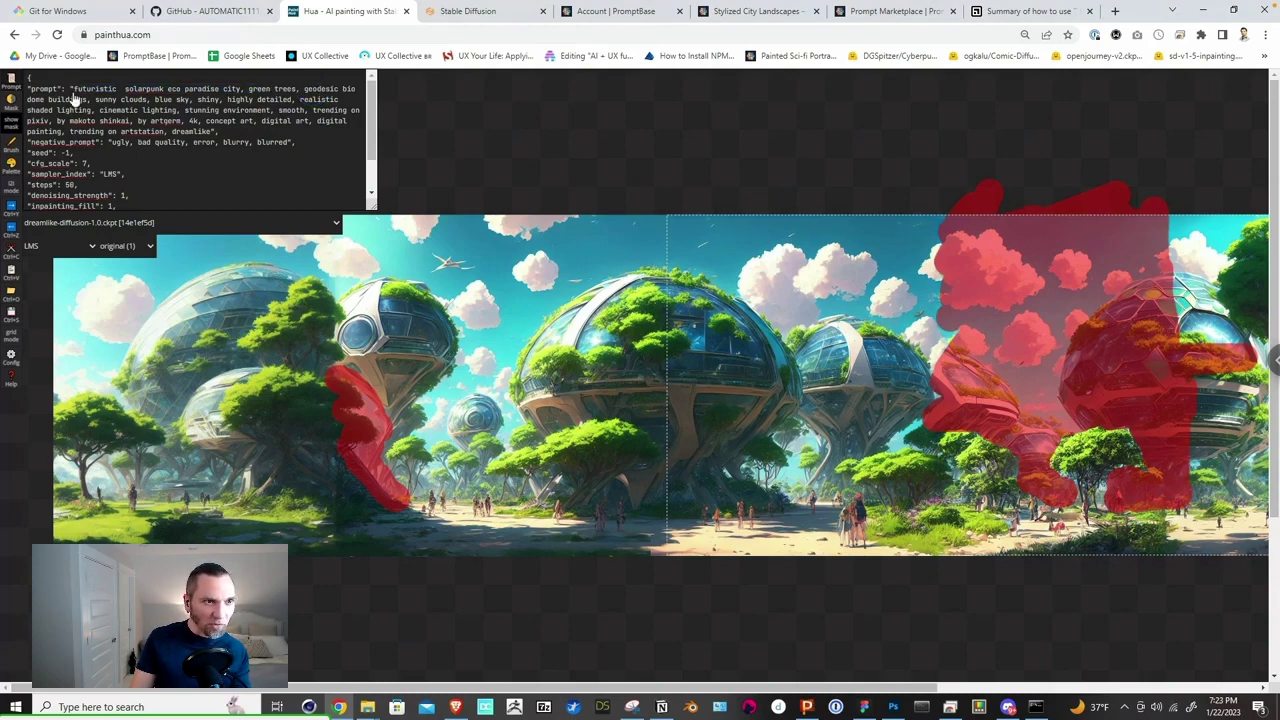
{"action": "left_click", "coordinate": [11, 80]}
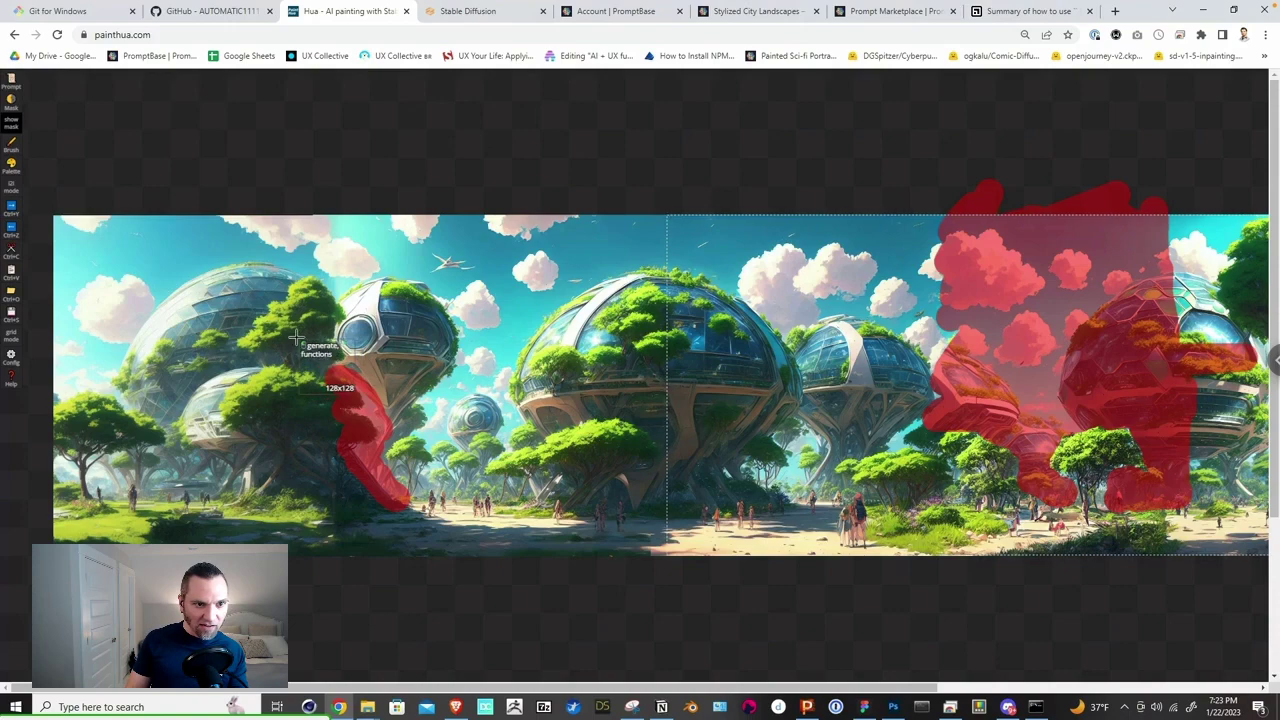
Step: Frame the masked strip, run inpainting, and queue three extra variants
{"action": "left_click_drag", "start_coordinate": [296, 340], "coordinate": [443, 521]}
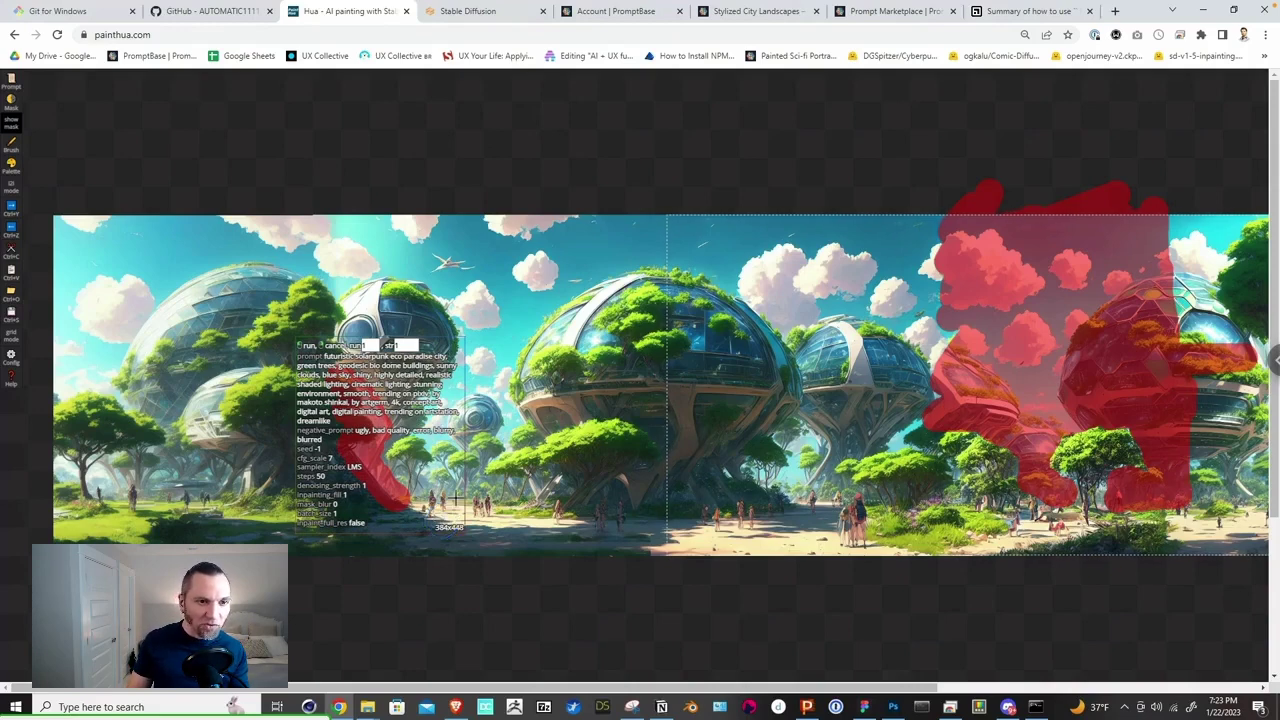
{"action": "key", "text": "r"}
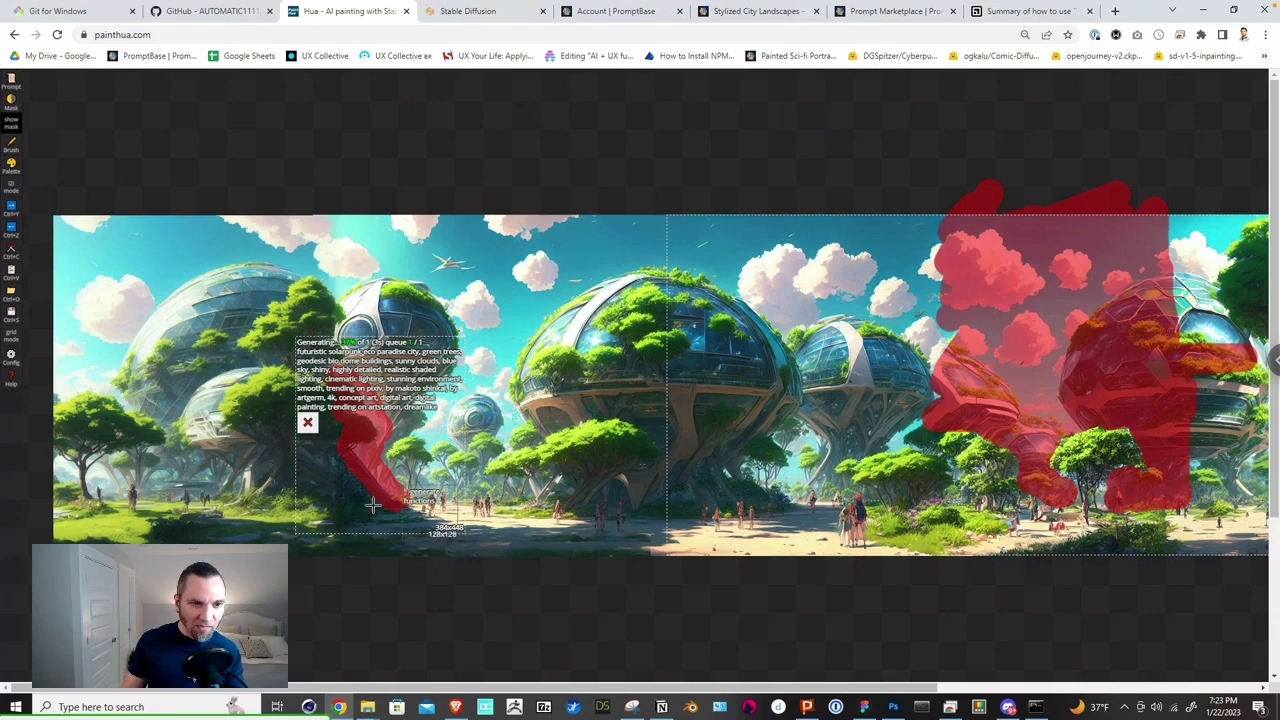
{"action": "left_click", "coordinate": [372, 347]}
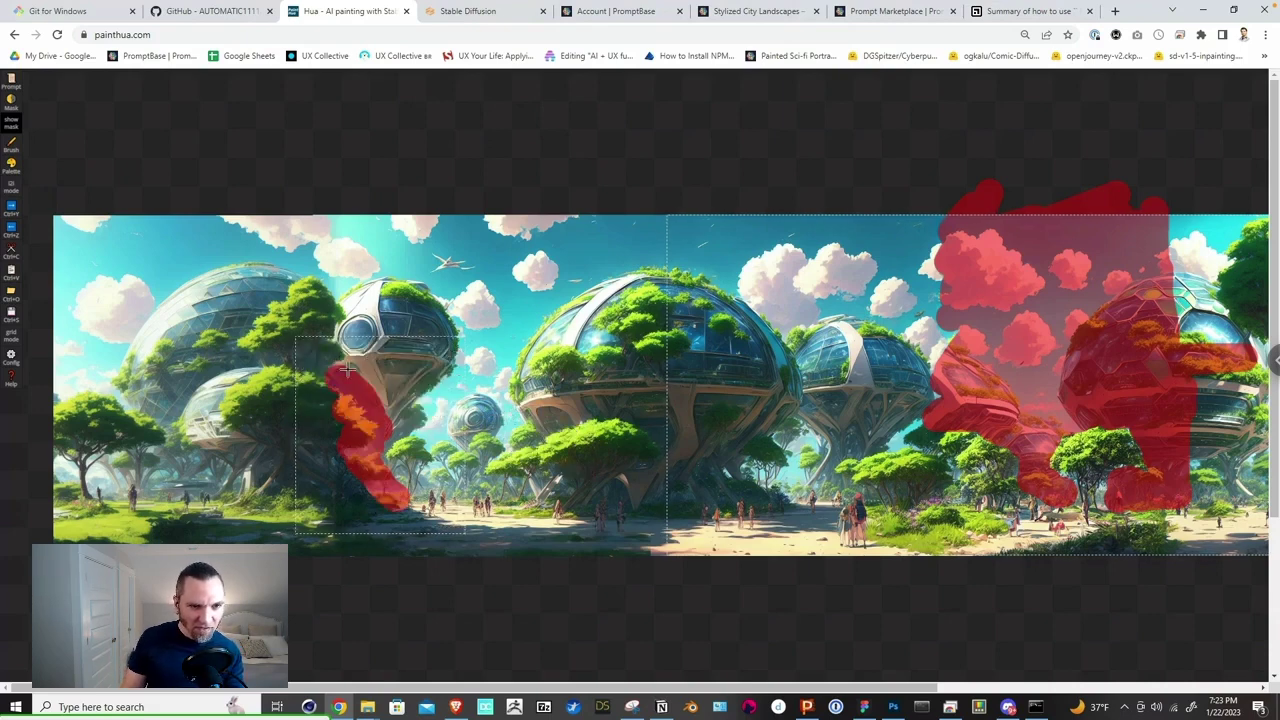
{"action": "left_click", "coordinate": [334, 352]}
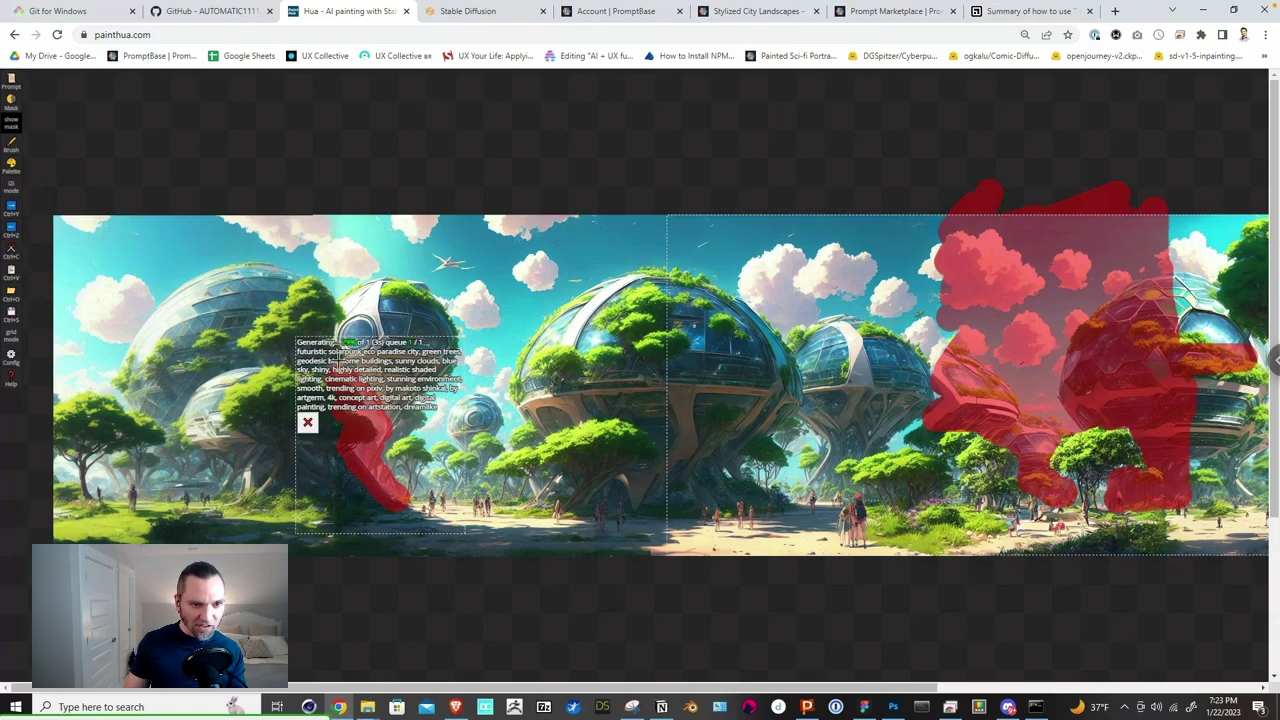
{"action": "left_click", "coordinate": [336, 356]}
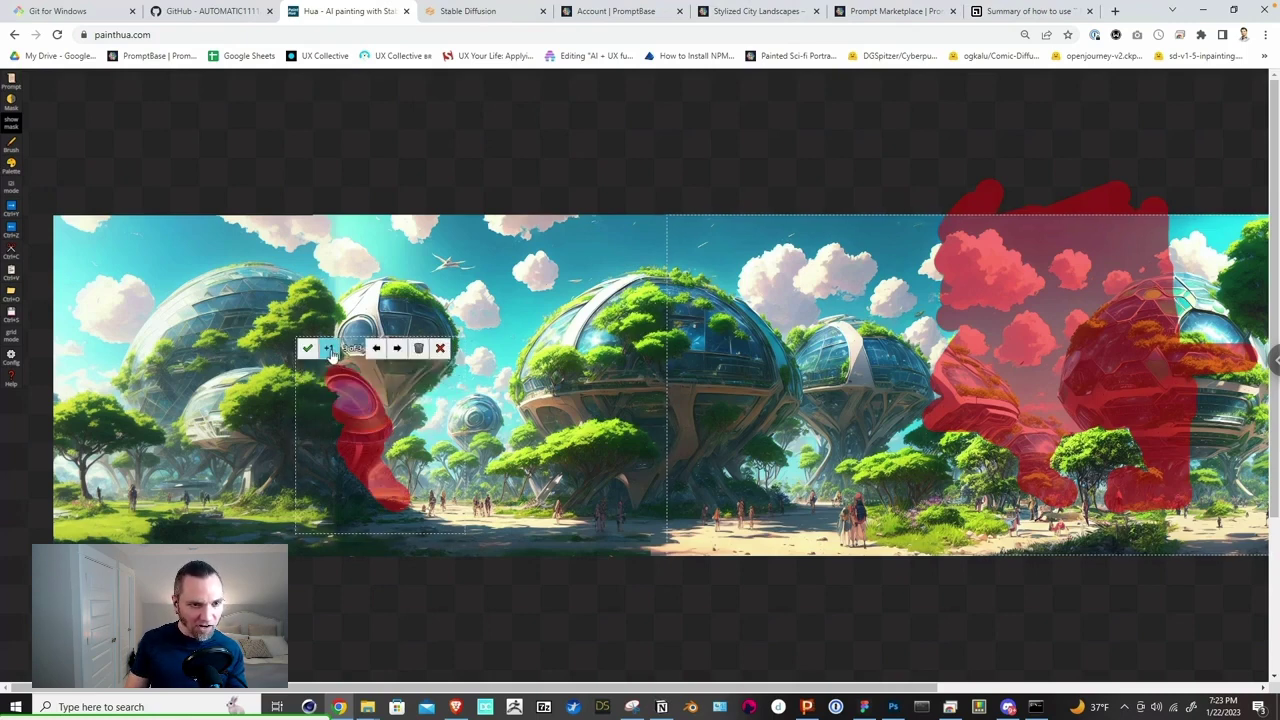
{"action": "left_click", "coordinate": [330, 349]}
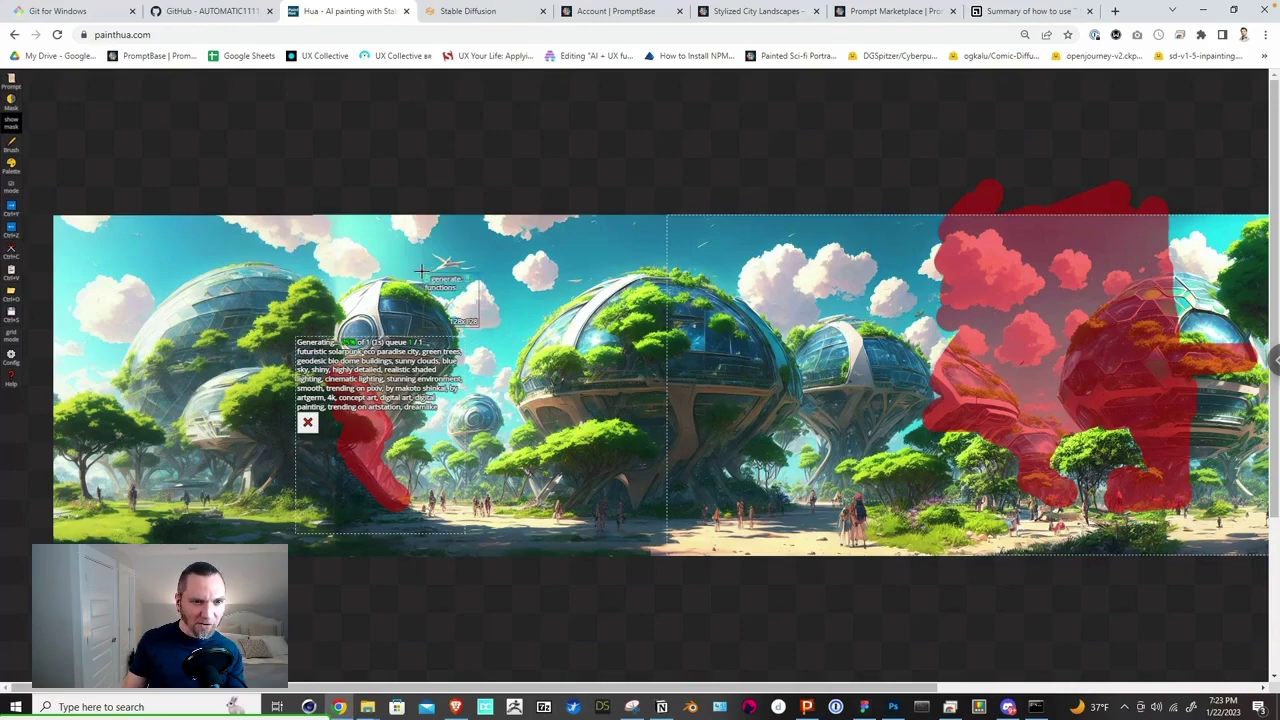
Step: Hide the mask and browse inpainted variants, settling on the blue round window one
{"action": "left_click", "coordinate": [11, 124]}
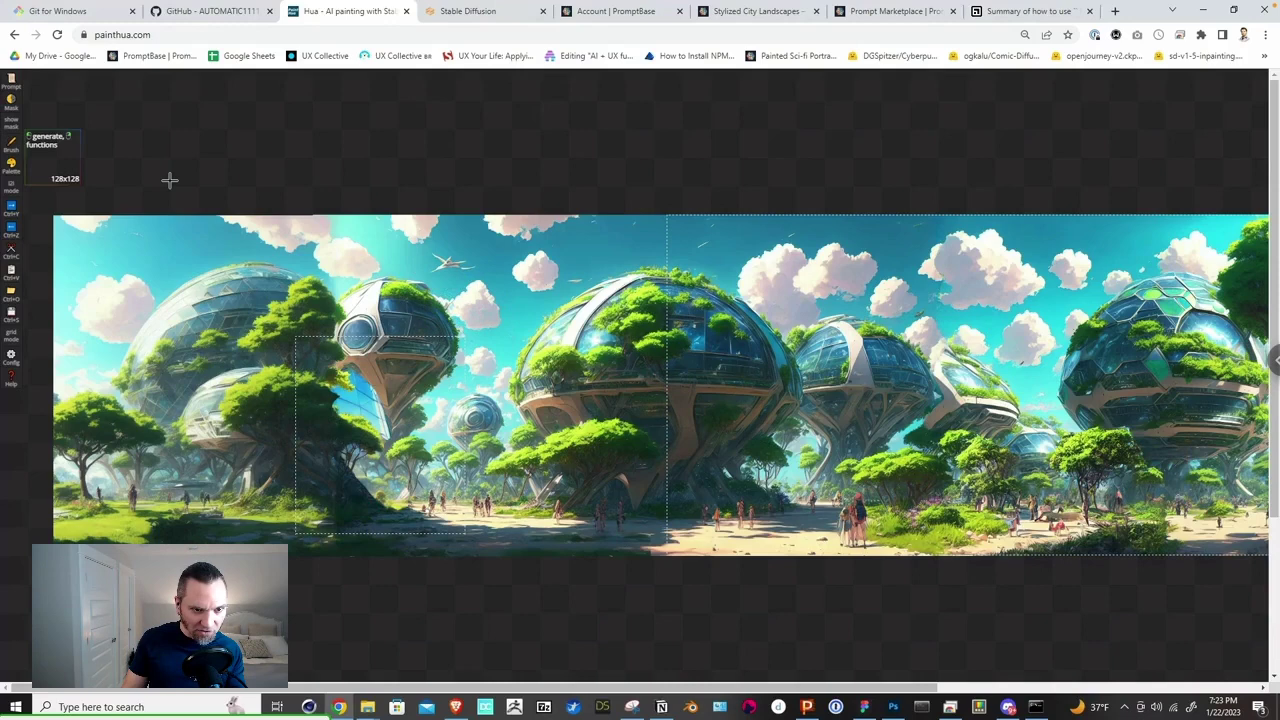
{"action": "mouse_move", "coordinate": [407, 361]}
{"action": "left_click", "coordinate": [376, 349]}
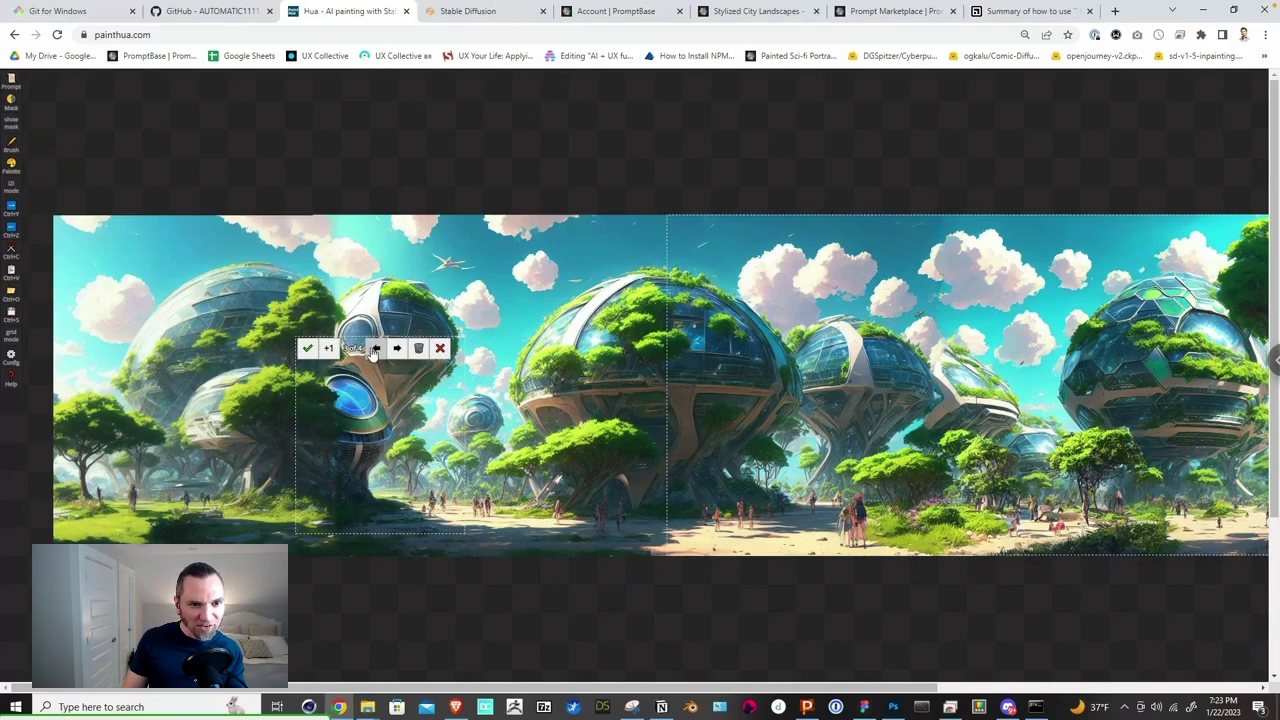
{"action": "left_click", "coordinate": [376, 349]}
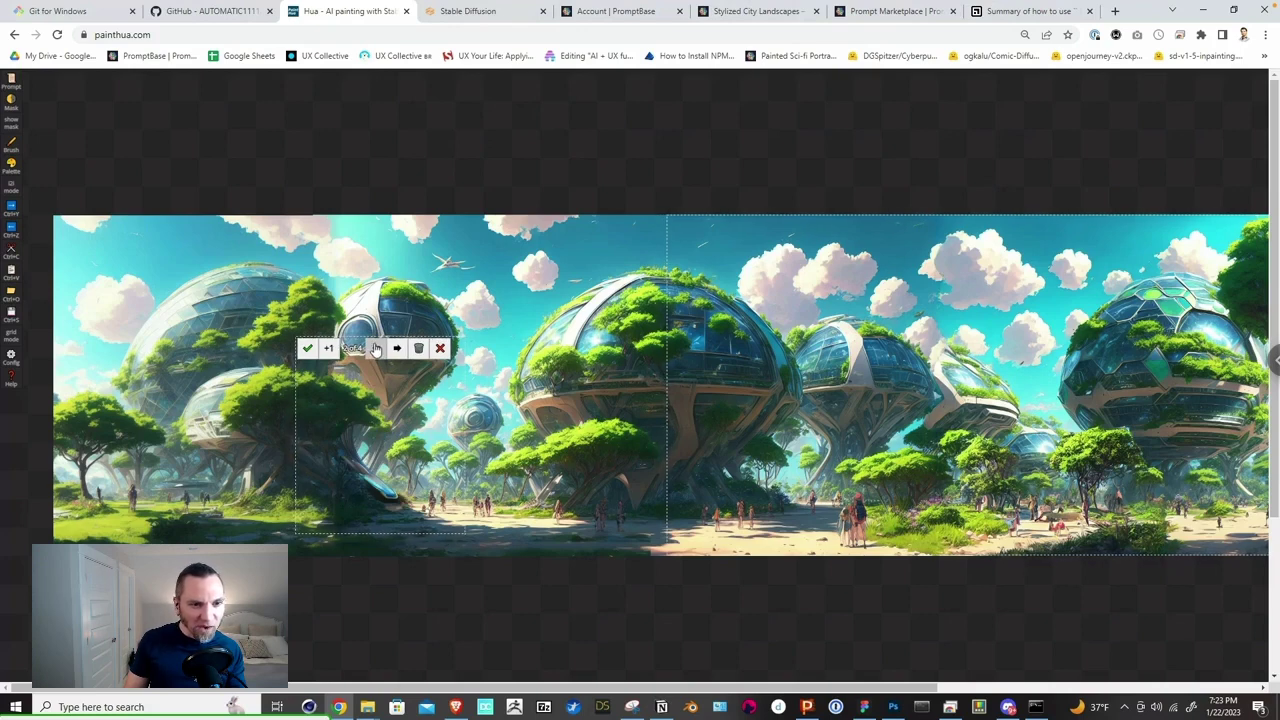
{"action": "left_click", "coordinate": [376, 349]}
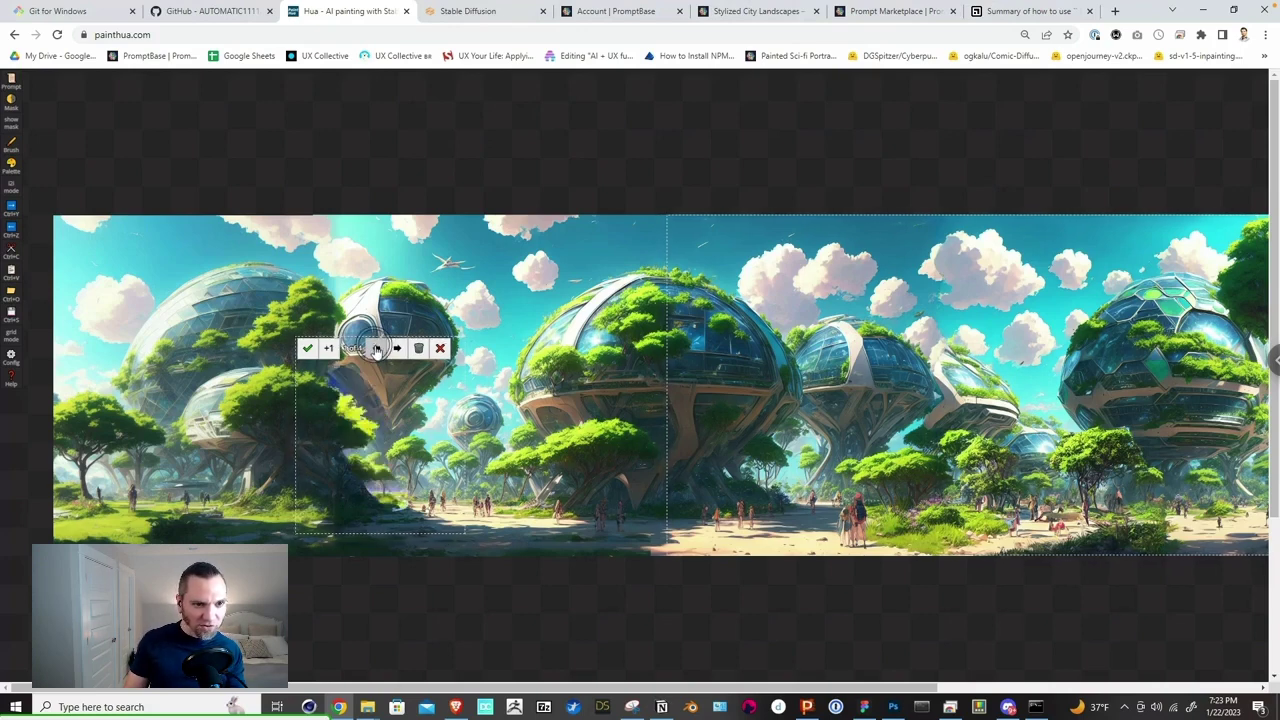
{"action": "left_click", "coordinate": [376, 349]}
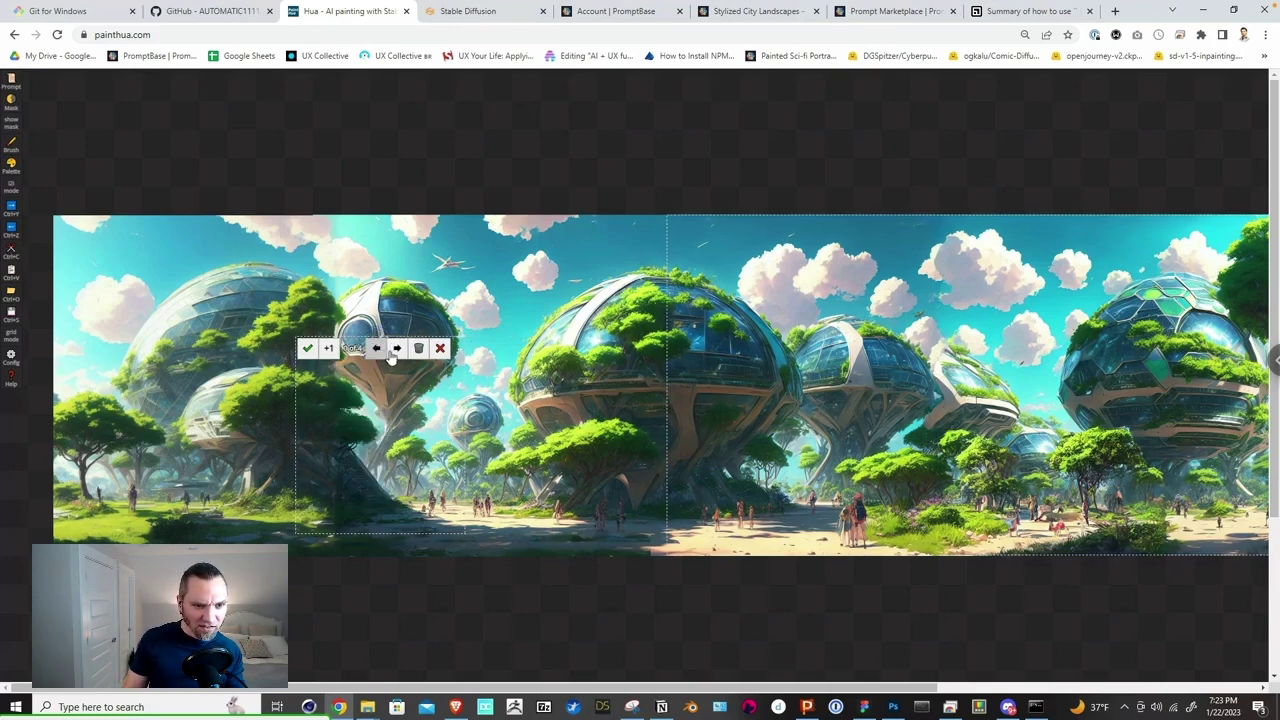
{"action": "left_click", "coordinate": [396, 349]}
{"action": "left_click", "coordinate": [396, 349]}
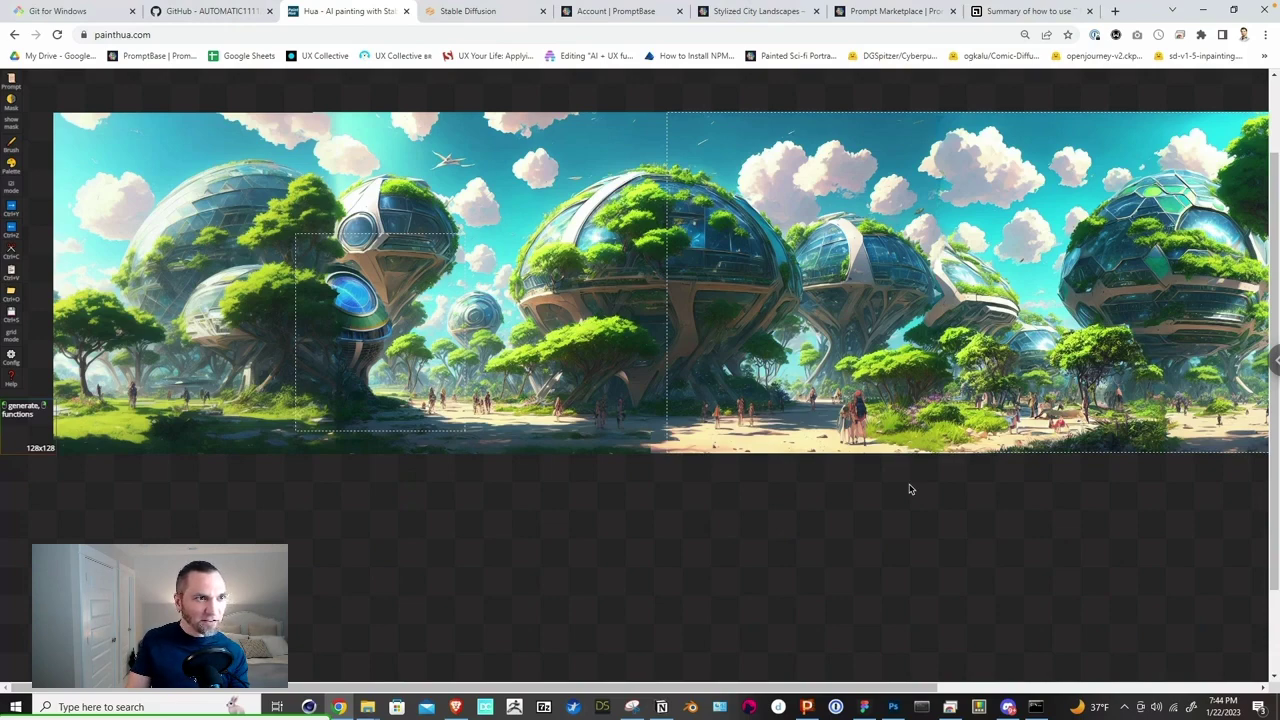
Step: Place a new generation box below the panorama for a lower strip
{"action": "left_click", "coordinate": [16, 84]}
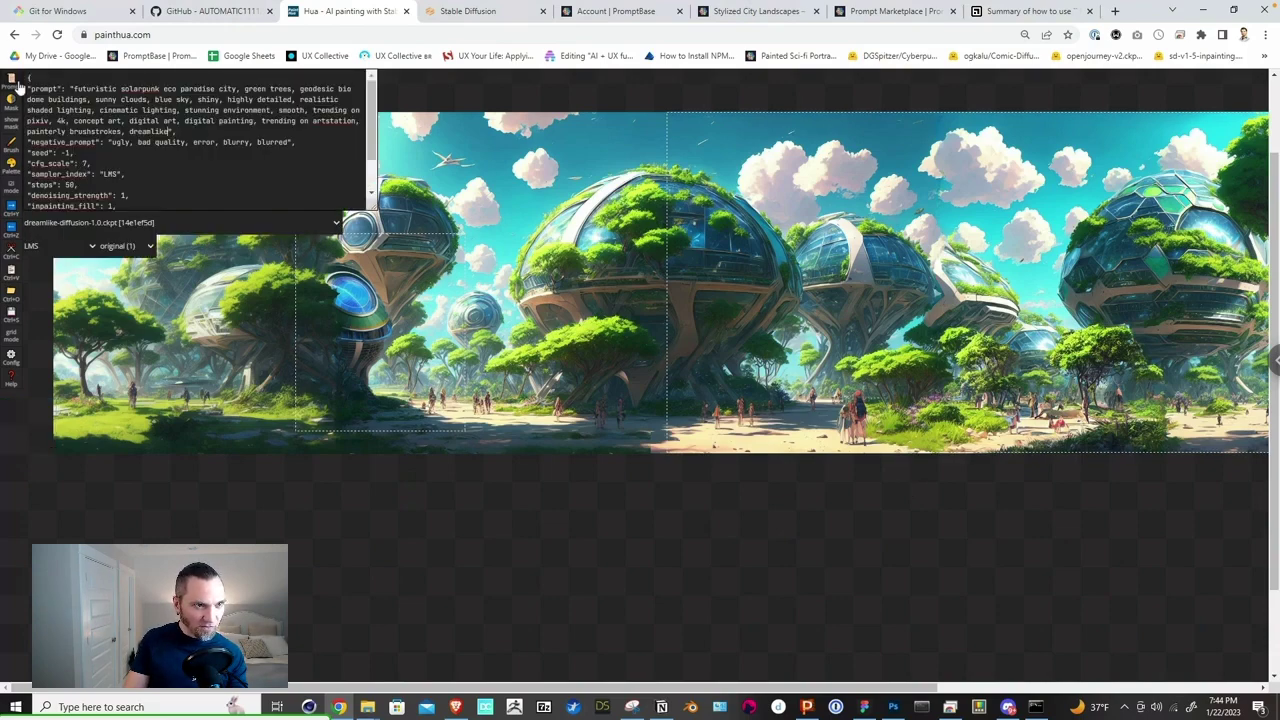
{"action": "left_click", "coordinate": [12, 84]}
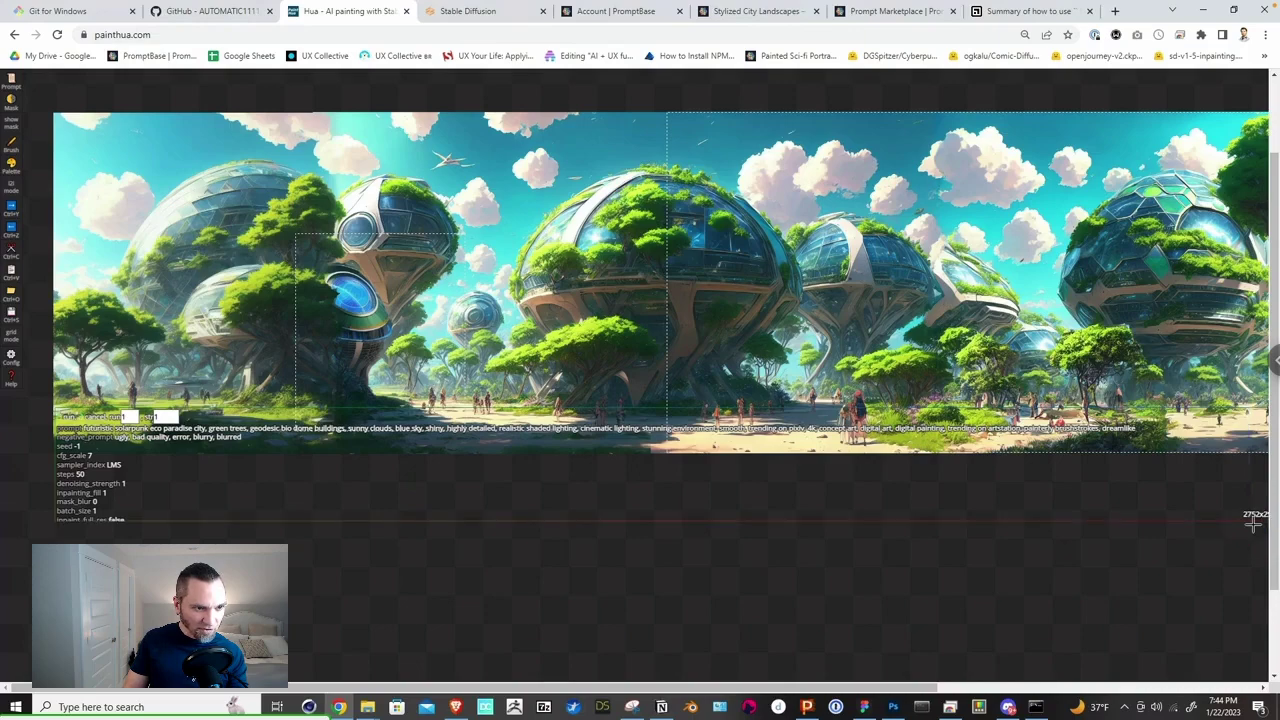
{"action": "left_click", "coordinate": [1255, 538]}
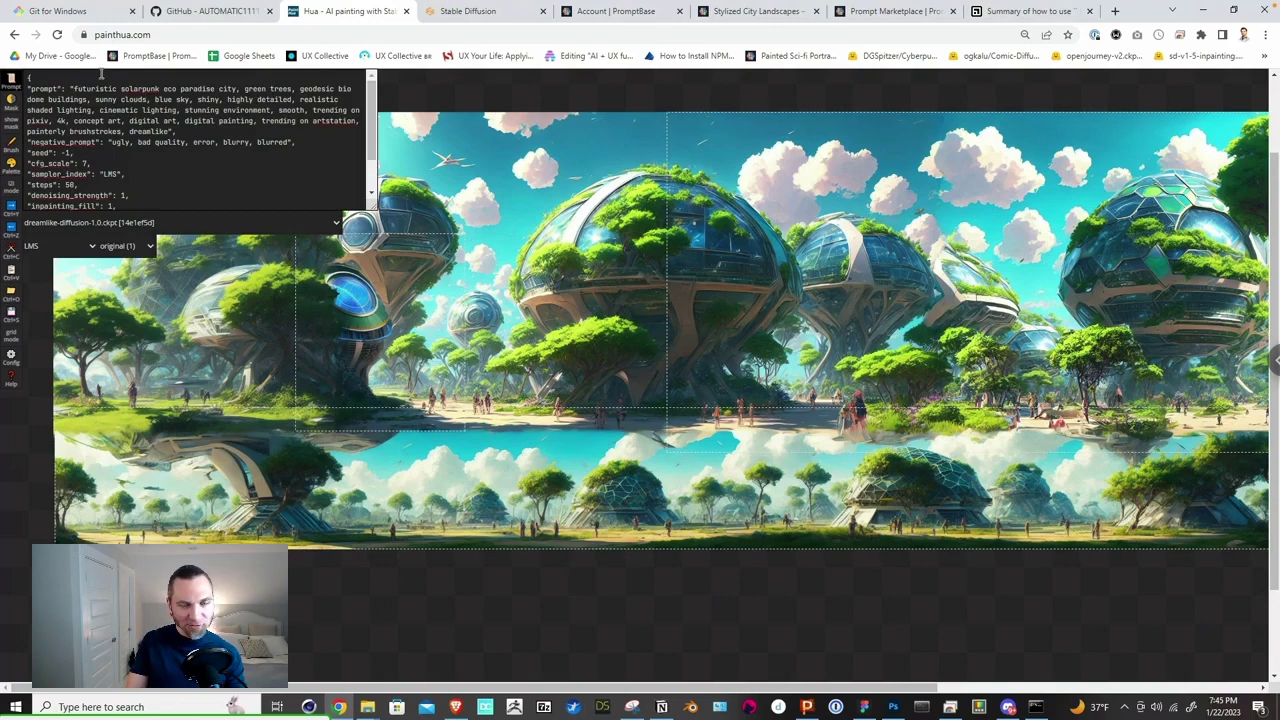
Step: Replace the city description at the prompt start with 'lush green graass with sunlight glinting'
{"action": "key", "text": "ctrl+shift+Right"}
{"action": "key", "text": "ctrl+shift+Right"}
{"action": "key", "text": "ctrl+shift+Right"}
{"action": "key", "text": "ctrl+shift+Right"}
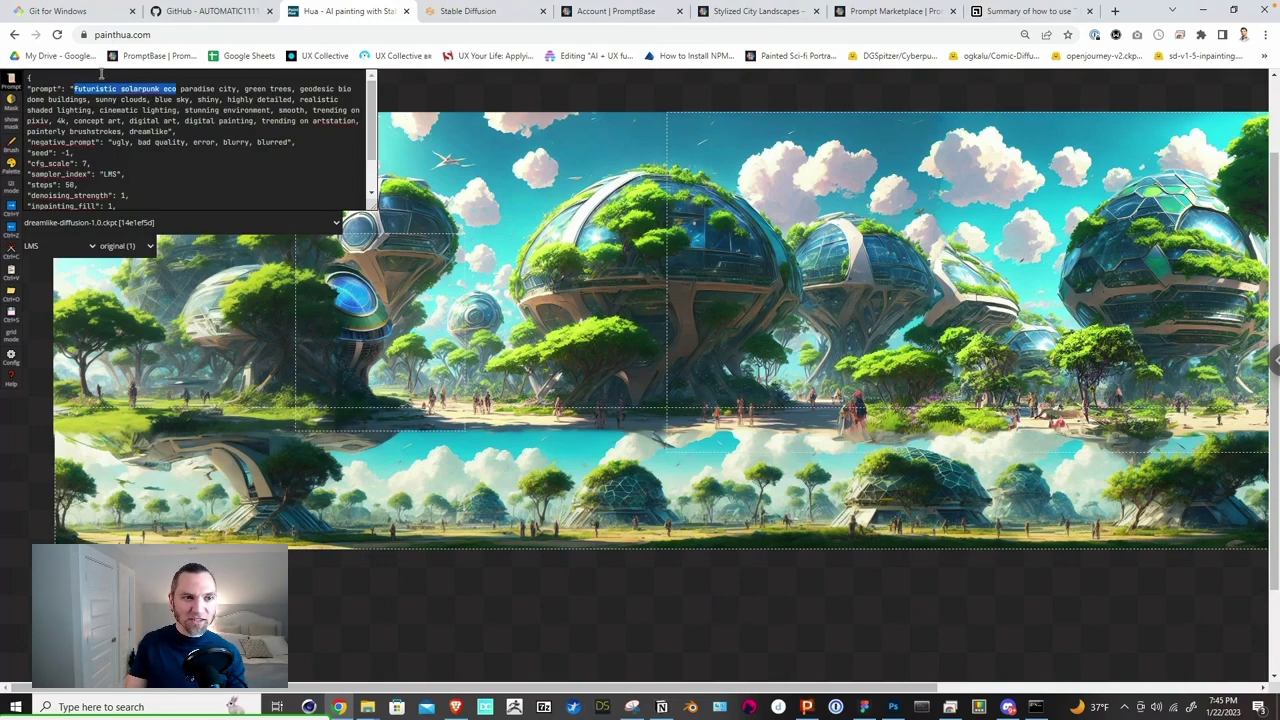
{"action": "key", "text": "shift+Right"}
{"action": "key", "text": "shift+Right"}
{"action": "key", "text": "shift+Right"}
{"action": "key", "text": "shift+Right"}
{"action": "key", "text": "shift+Right"}
{"action": "key", "text": "shift+Right"}
{"action": "key", "text": "shift+Right"}
{"action": "key", "text": "shift+Right"}
{"action": "key", "text": "shift+Right"}
{"action": "key", "text": "shift+Right"}
{"action": "key", "text": "shift+Right"}
{"action": "key", "text": "shift+Right"}
{"action": "key", "text": "shift+Right"}
{"action": "key", "text": "shift+Right"}
{"action": "key", "text": "shift+Right"}
{"action": "key", "text": "shift+Right"}
{"action": "key", "text": "shift+Right"}
{"action": "key", "text": "shift+Right"}
{"action": "key", "text": "shift+Right"}
{"action": "key", "text": "shift+Right"}
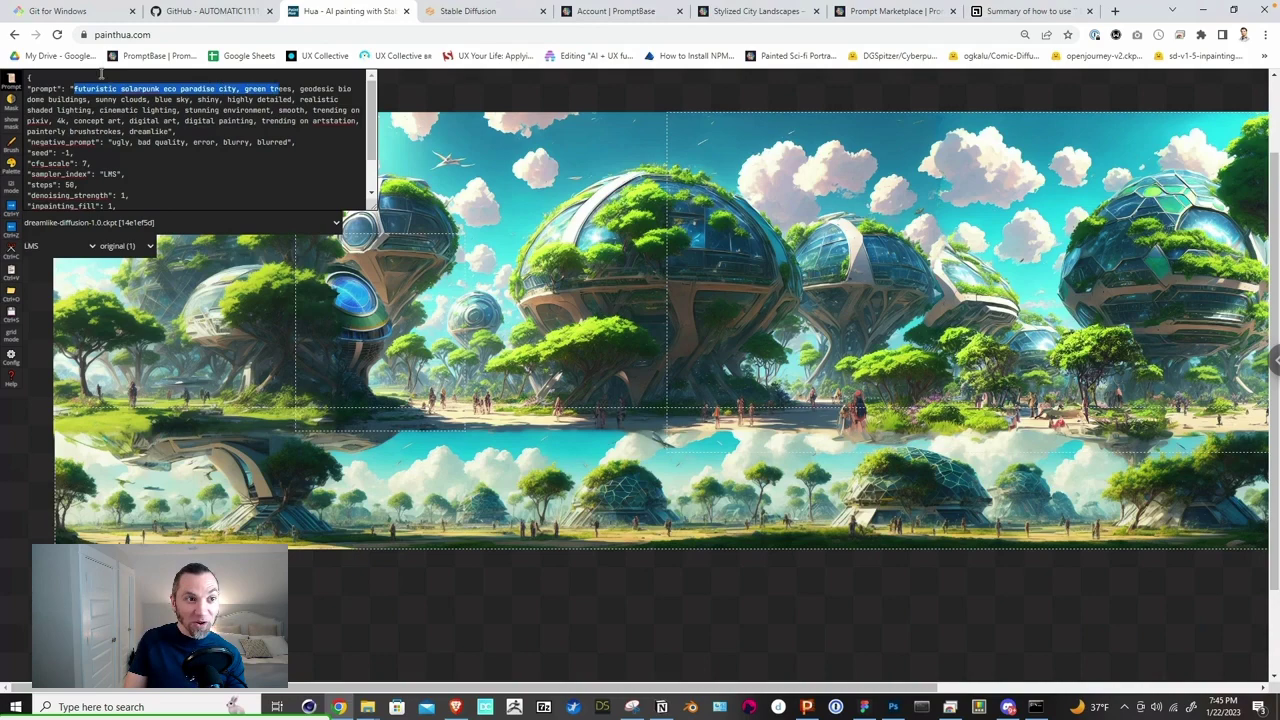
{"action": "key", "text": "shift+Right"}
{"action": "key", "text": "shift+Right"}
{"action": "key", "text": "shift+Right"}
{"action": "key", "text": "shift+Right"}
{"action": "key", "text": "shift+Right"}
{"action": "key", "text": "shift+Right"}
{"action": "key", "text": "shift+Right"}
{"action": "key", "text": "shift+Right"}
{"action": "key", "text": "shift+Right"}
{"action": "key", "text": "shift+Right"}
{"action": "key", "text": "shift+Right"}
{"action": "key", "text": "shift+Right"}
{"action": "key", "text": "shift+Right"}
{"action": "key", "text": "shift+Right"}
{"action": "key", "text": "Left"}
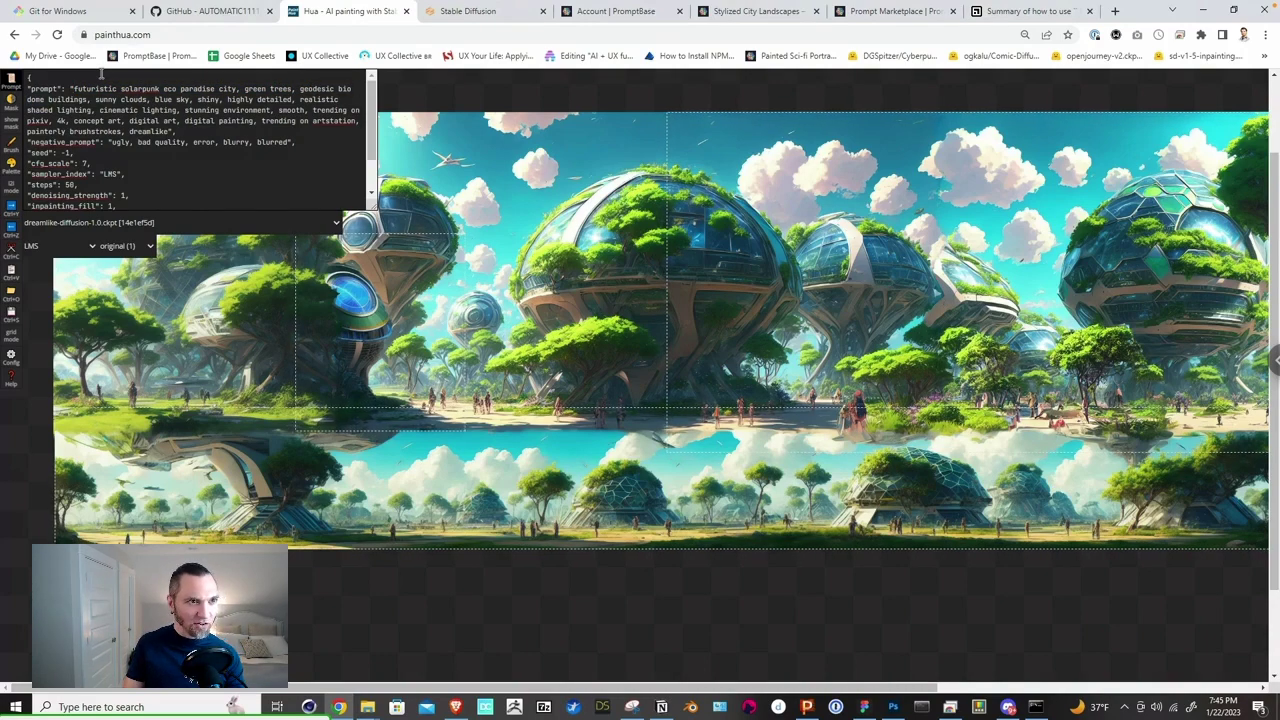
{"action": "key", "text": "shift+Right"}
{"action": "key", "text": "shift+Right"}
{"action": "key", "text": "shift+Right"}
{"action": "key", "text": "shift+Right"}
{"action": "key", "text": "shift+Right"}
{"action": "key", "text": "shift+Right"}
{"action": "key", "text": "shift+Right"}
{"action": "key", "text": "shift+Right"}
{"action": "key", "text": "shift+Right"}
{"action": "key", "text": "shift+Right"}
{"action": "key", "text": "shift+Right"}
{"action": "key", "text": "shift+Right"}
{"action": "key", "text": "shift+Right"}
{"action": "key", "text": "shift+Right"}
{"action": "key", "text": "shift+Right"}
{"action": "key", "text": "shift+Right"}
{"action": "key", "text": "shift+Right"}
{"action": "key", "text": "shift+Right"}
{"action": "key", "text": "shift+Right"}
{"action": "key", "text": "shift+Right"}
{"action": "key", "text": "shift+Right"}
{"action": "key", "text": "shift+Right"}
{"action": "key", "text": "shift+Right"}
{"action": "key", "text": "shift+Right"}
{"action": "key", "text": "shift+Right"}
{"action": "key", "text": "shift+Right"}
{"action": "key", "text": "shift+Right"}
{"action": "key", "text": "shift+Right"}
{"action": "key", "text": "shift+Right"}
{"action": "key", "text": "shift+Right"}
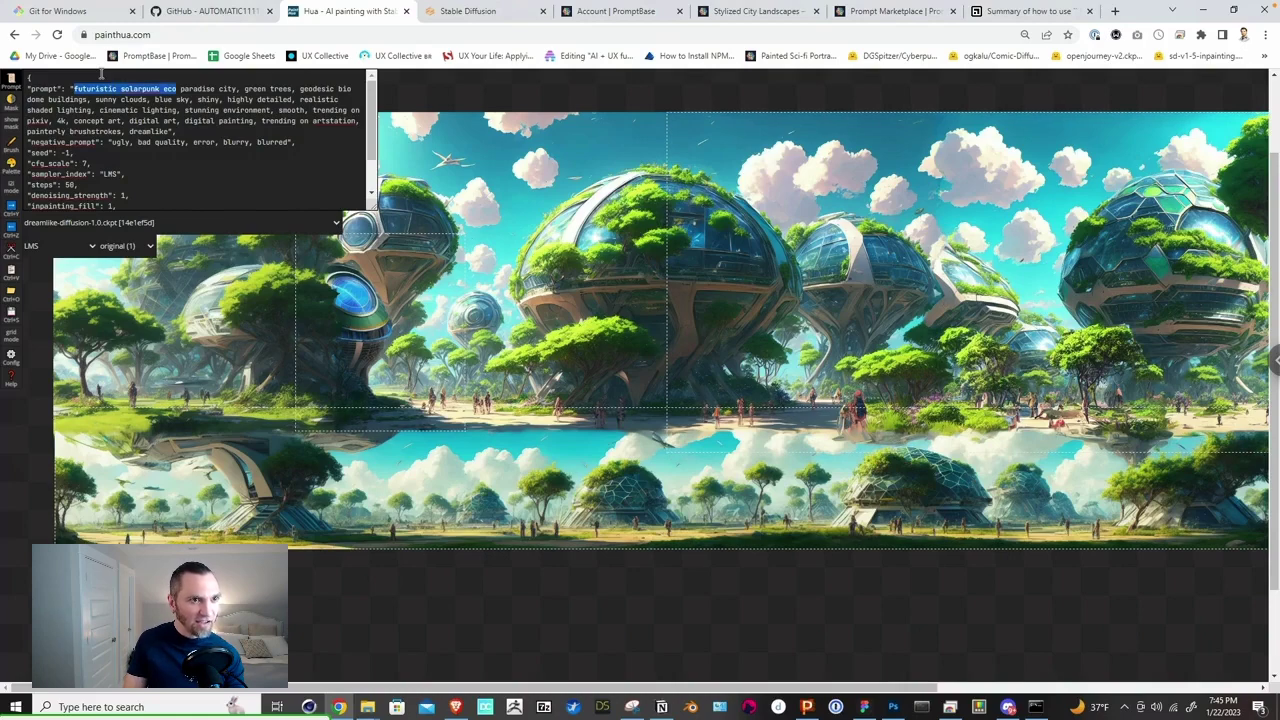
{"action": "key", "text": "shift+Right"}
{"action": "key", "text": "shift+Right"}
{"action": "key", "text": "shift+Right"}
{"action": "key", "text": "shift+Right"}
{"action": "key", "text": "shift+Right"}
{"action": "key", "text": "shift+Right"}
{"action": "key", "text": "shift+Right"}
{"action": "key", "text": "shift+Right"}
{"action": "key", "text": "shift+Right"}
{"action": "key", "text": "shift+Right"}
{"action": "key", "text": "shift+Right"}
{"action": "key", "text": "shift+Right"}
{"action": "key", "text": "shift+Right"}
{"action": "key", "text": "shift+Right"}
{"action": "key", "text": "shift+Right"}
{"action": "key", "text": "shift+Right"}
{"action": "key", "text": "shift+Right"}
{"action": "key", "text": "shift+Right"}
{"action": "key", "text": "shift+Right"}
{"action": "key", "text": "shift+Right"}
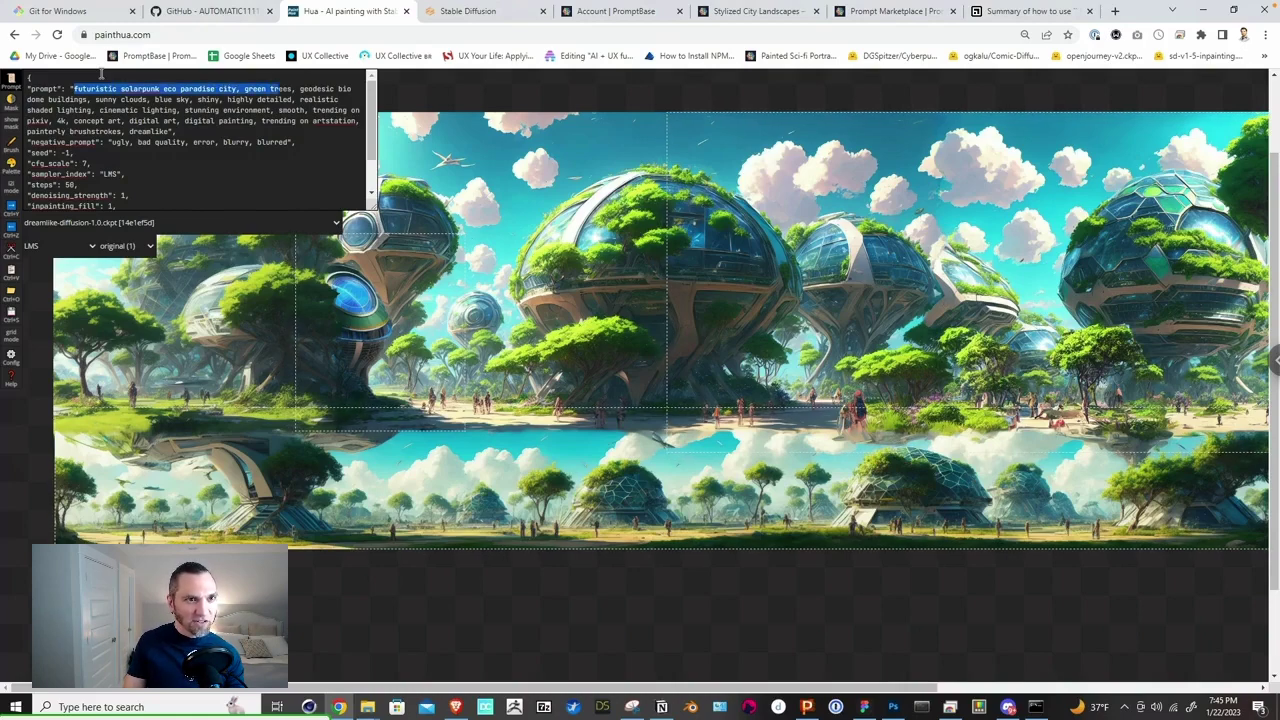
{"action": "key", "text": "shift+Right"}
{"action": "key", "text": "shift+Right"}
{"action": "key", "text": "shift+Right"}
{"action": "key", "text": "shift+Right"}
{"action": "key", "text": "shift+Right"}
{"action": "key", "text": "shift+Right"}
{"action": "key", "text": "shift+Right"}
{"action": "key", "text": "shift+Right"}
{"action": "key", "text": "shift+Right"}
{"action": "key", "text": "shift+Right"}
{"action": "key", "text": "shift+Right"}
{"action": "key", "text": "shift+Right"}
{"action": "key", "text": "shift+Right"}
{"action": "key", "text": "shift+Right"}
{"action": "key", "text": "shift+Right"}
{"action": "key", "text": "shift+Right"}
{"action": "key", "text": "shift+Right"}
{"action": "key", "text": "shift+Right"}
{"action": "key", "text": "shift+Right"}
{"action": "key", "text": "shift+Right"}
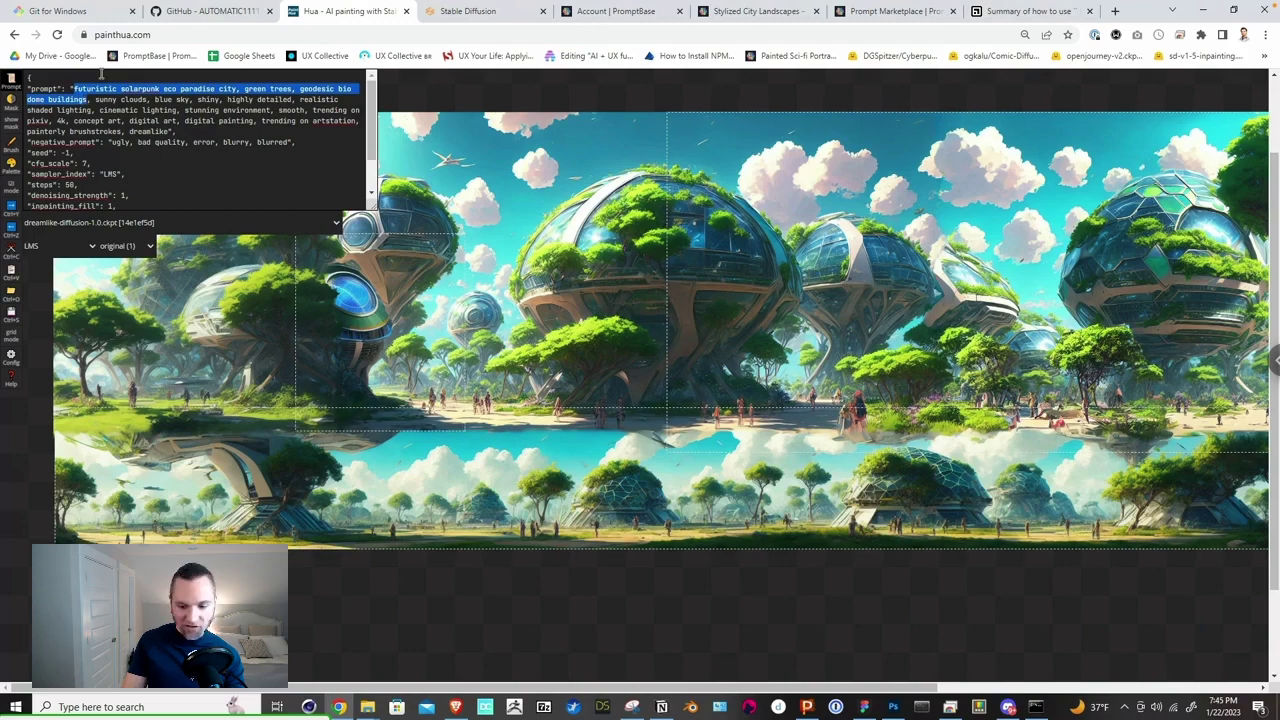
{"action": "key", "text": "BackSpace"}
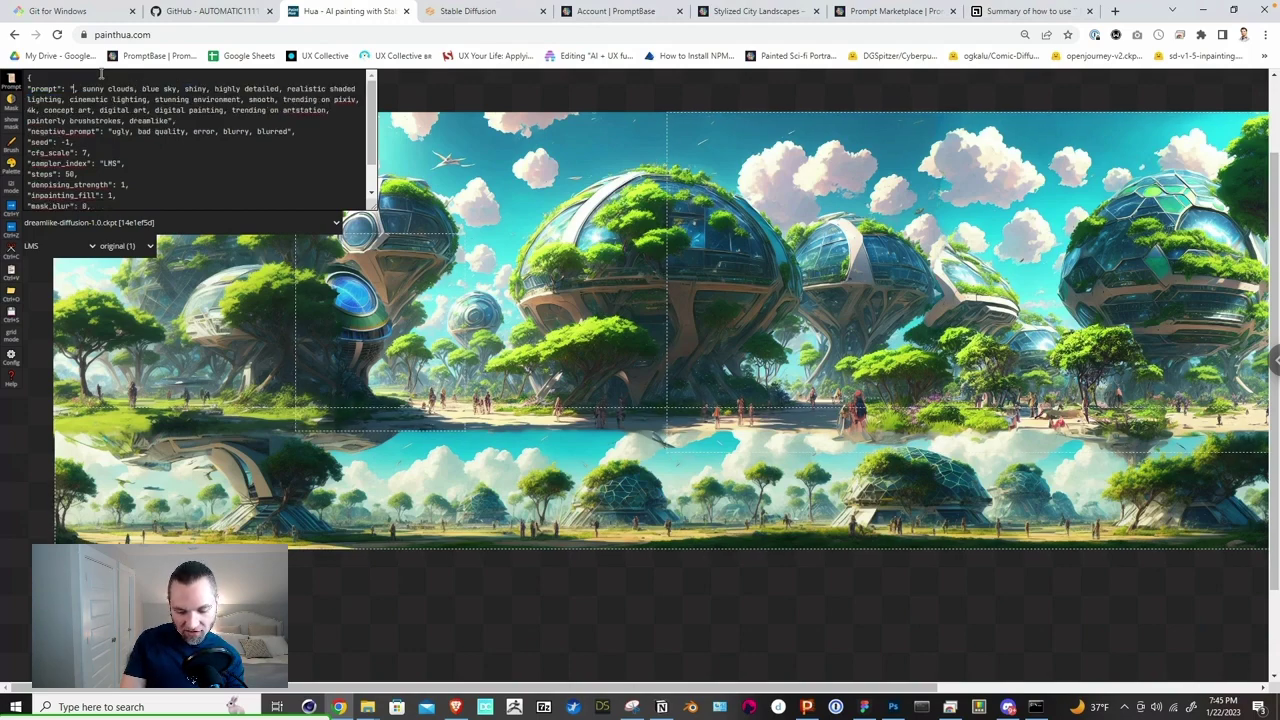
{"action": "type", "text": "lush green "}
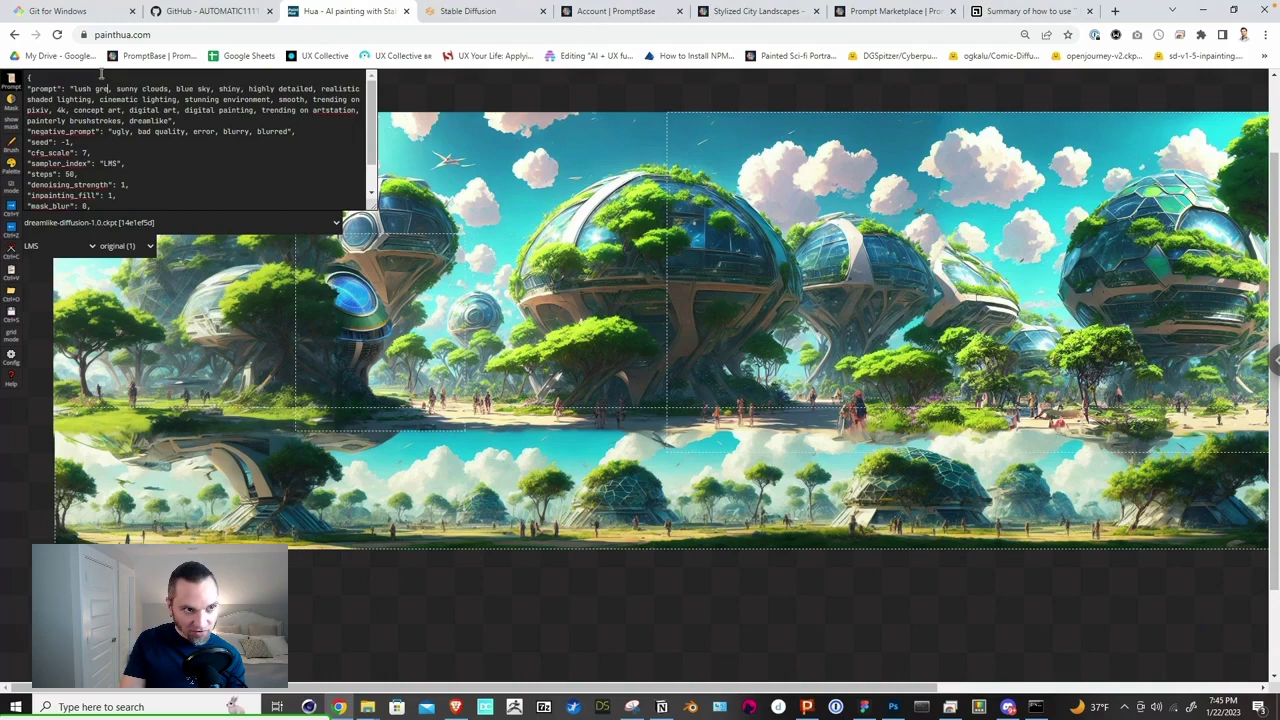
{"action": "type", "text": "gr"}
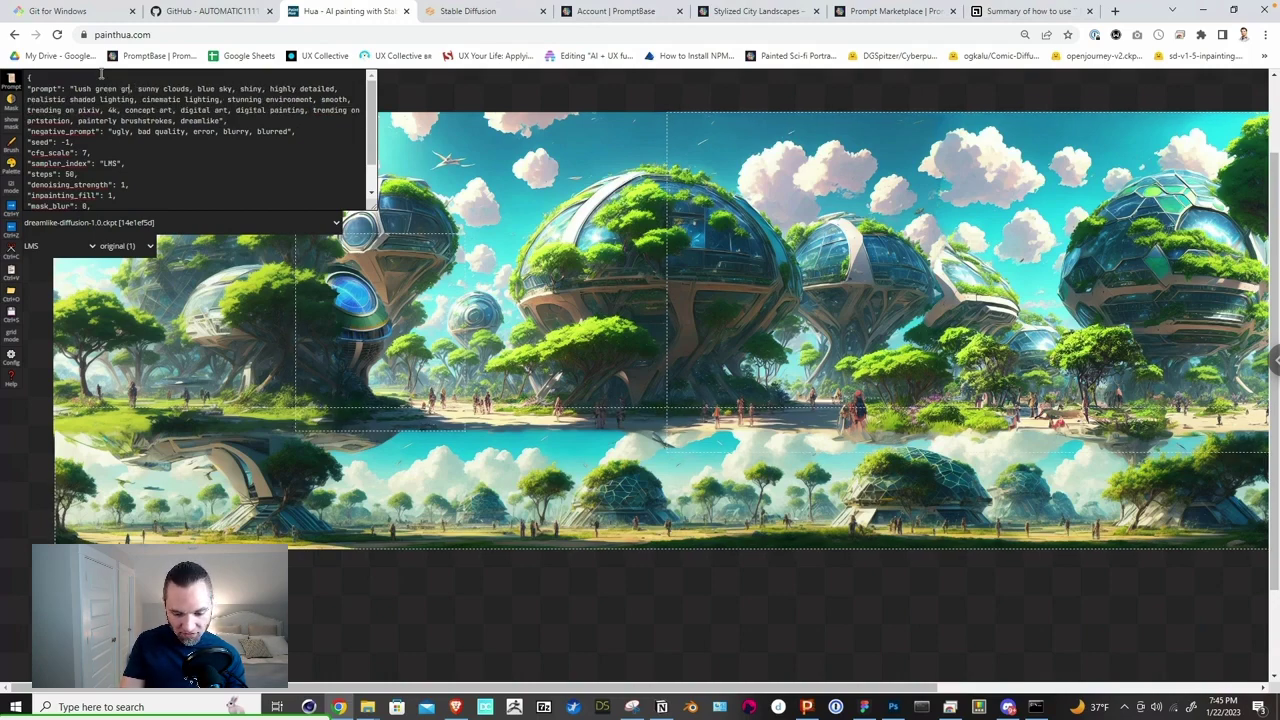
{"action": "type", "text": "a"}
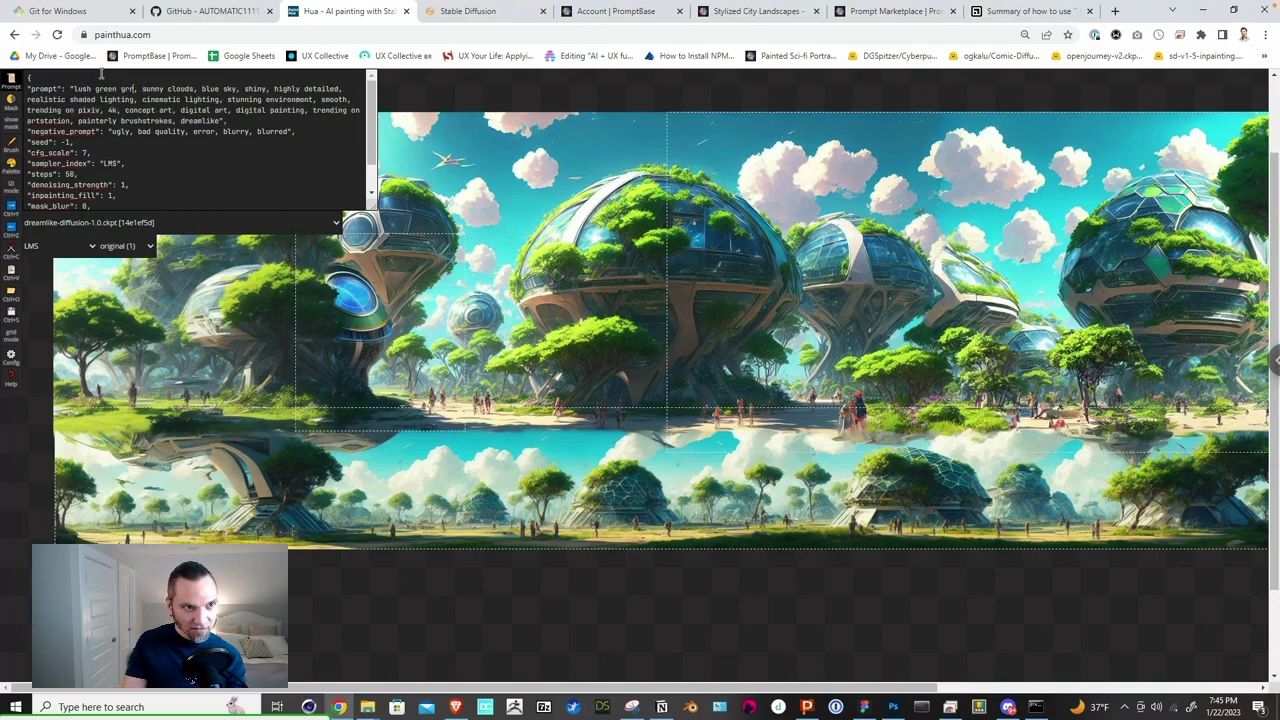
{"action": "type", "text": "ass with sun"}
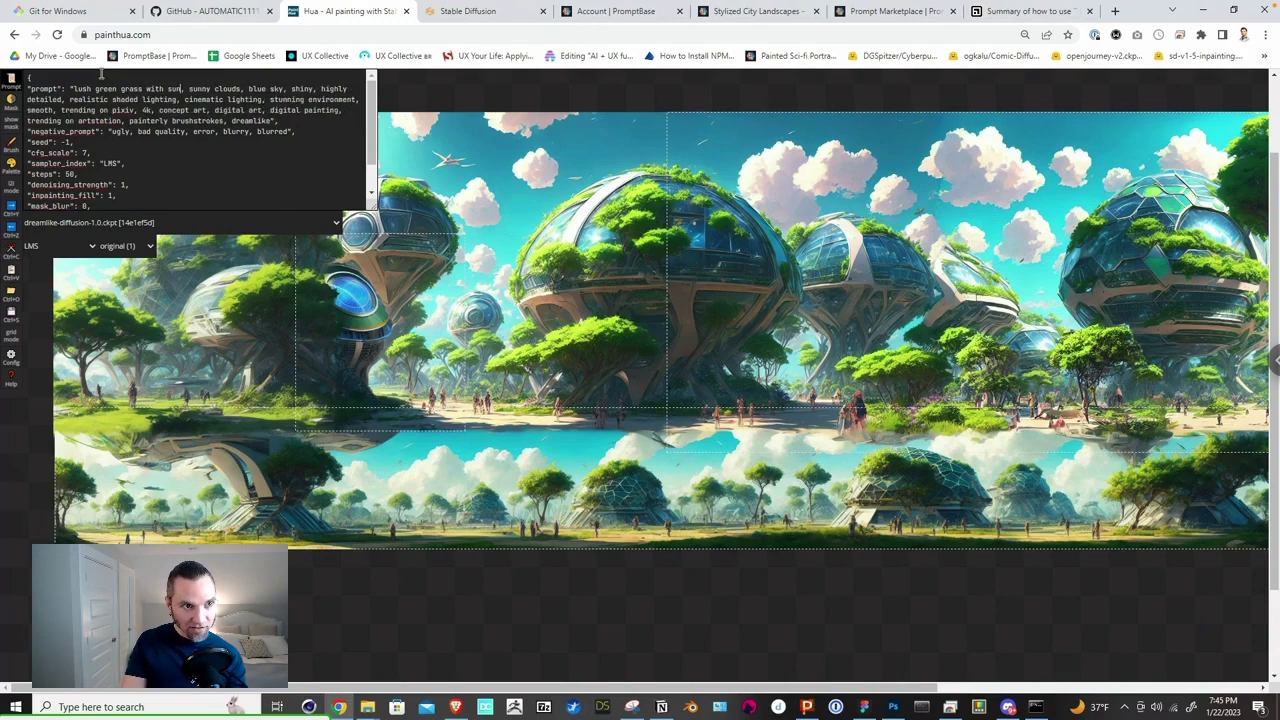
{"action": "type", "text": "light"}
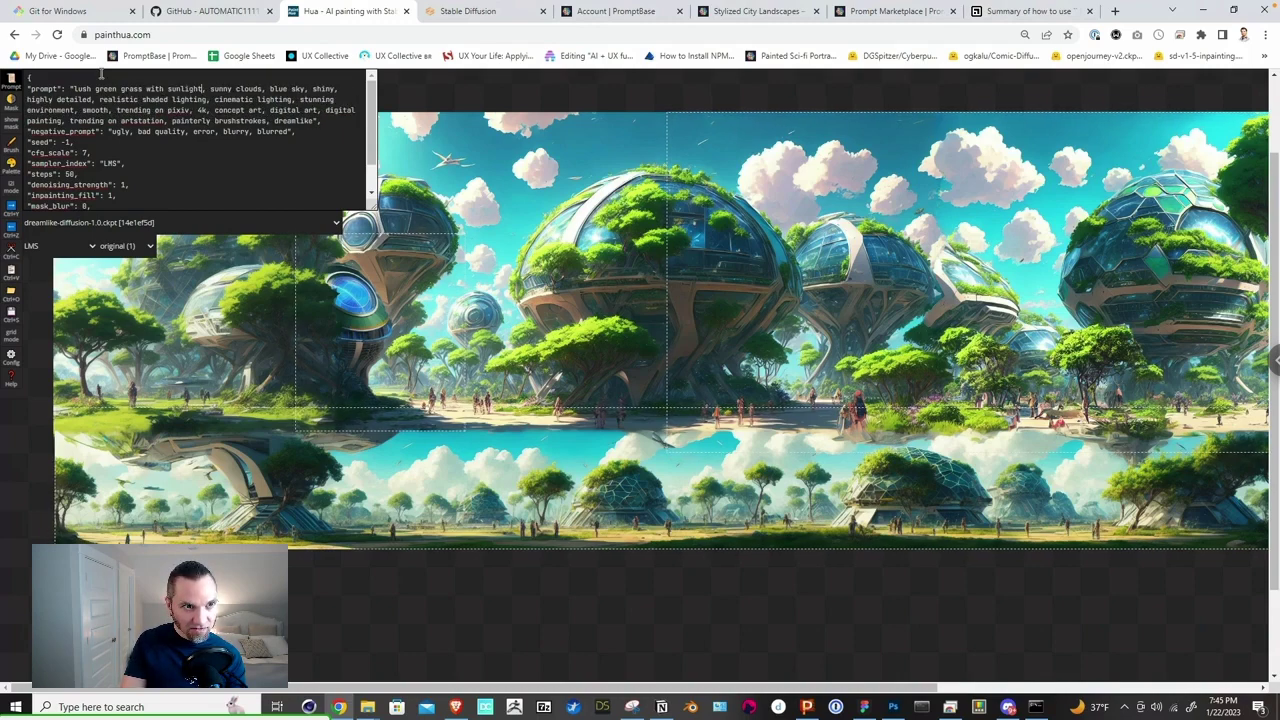
{"action": "type", "text": " glinting"}
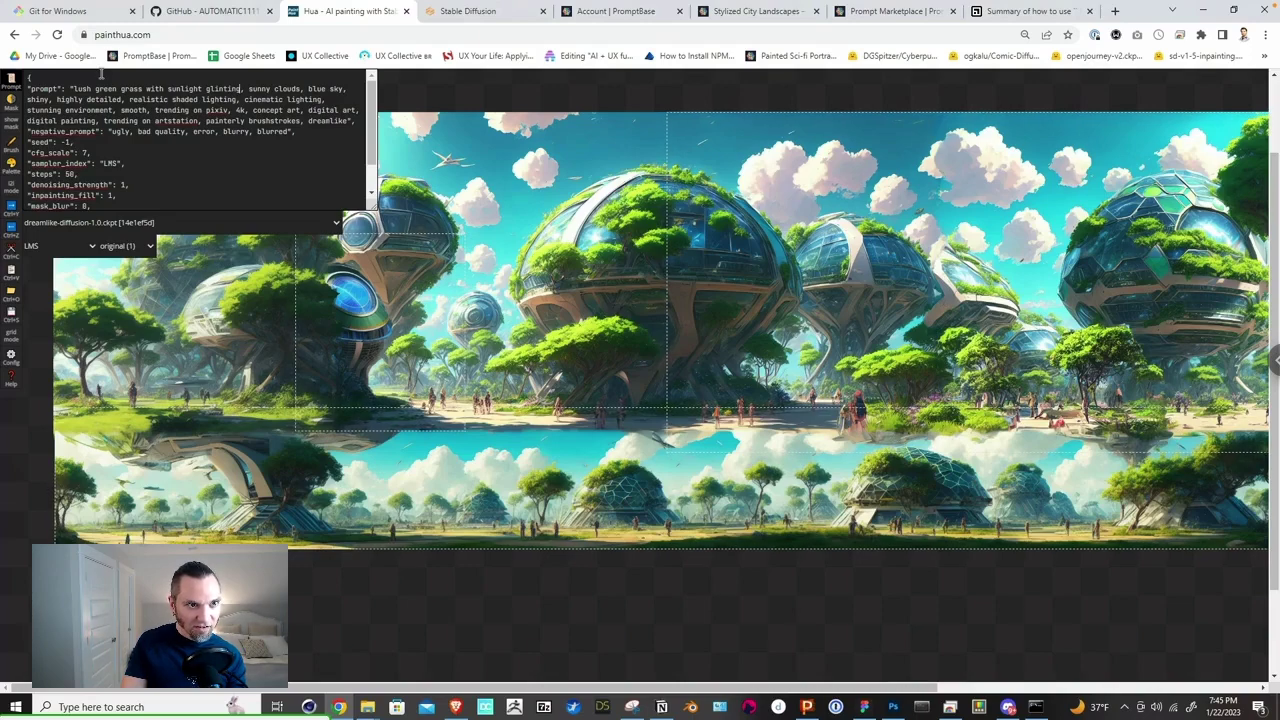
Step: Remove 'sunny clouds, blue sky,' from the prompt and generate the lower strip
{"action": "key", "text": "Right"}
{"action": "key", "text": "Right"}
{"action": "key", "text": "shift+Right"}
{"action": "key", "text": "shift+Right"}
{"action": "key", "text": "shift+Right"}
{"action": "key", "text": "shift+Right"}
{"action": "key", "text": "shift+Right"}
{"action": "key", "text": "shift+Right"}
{"action": "key", "text": "shift+Right"}
{"action": "key", "text": "shift+Right"}
{"action": "key", "text": "shift+Right"}
{"action": "key", "text": "shift+Right"}
{"action": "key", "text": "shift+Right"}
{"action": "key", "text": "shift+Right"}
{"action": "key", "text": "shift+Right"}
{"action": "key", "text": "shift+Right"}
{"action": "key", "text": "shift+Right"}
{"action": "key", "text": "shift+Right"}
{"action": "key", "text": "shift+Right"}
{"action": "key", "text": "shift+Right"}
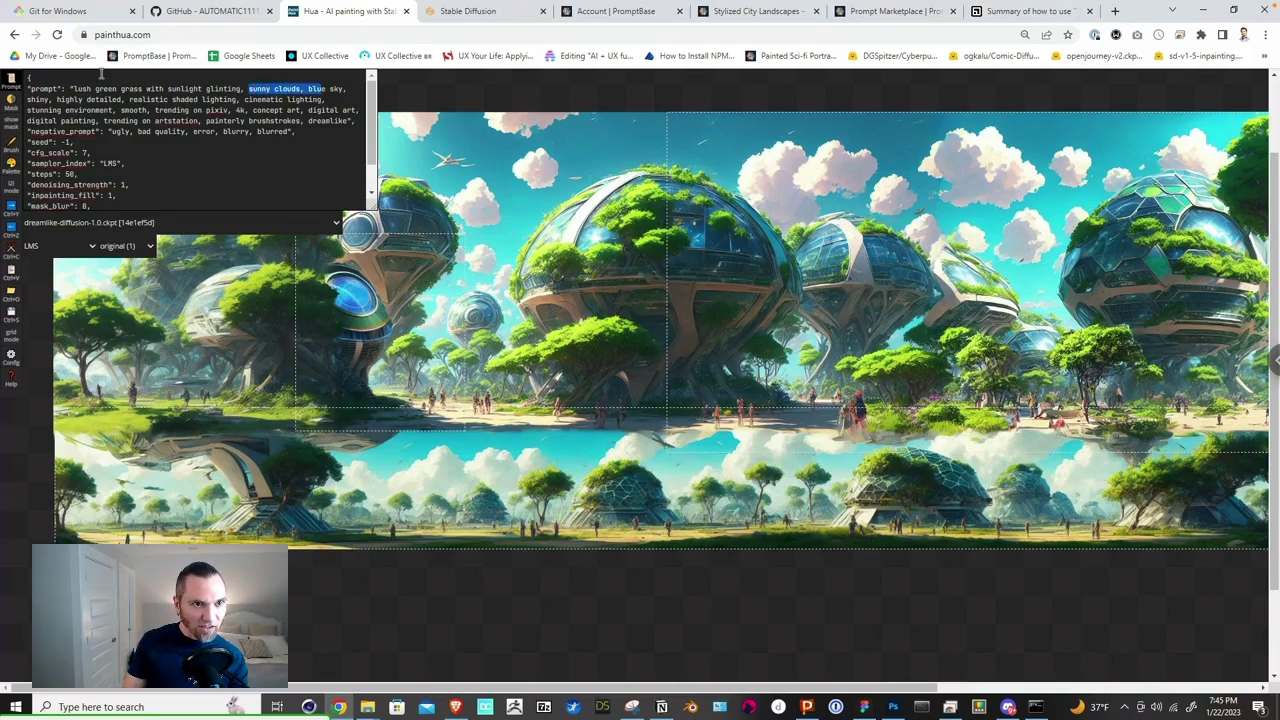
{"action": "key", "text": "shift+Right"}
{"action": "key", "text": "shift+Right"}
{"action": "key", "text": "shift+Right"}
{"action": "key", "text": "shift+Right"}
{"action": "key", "text": "shift+Right"}
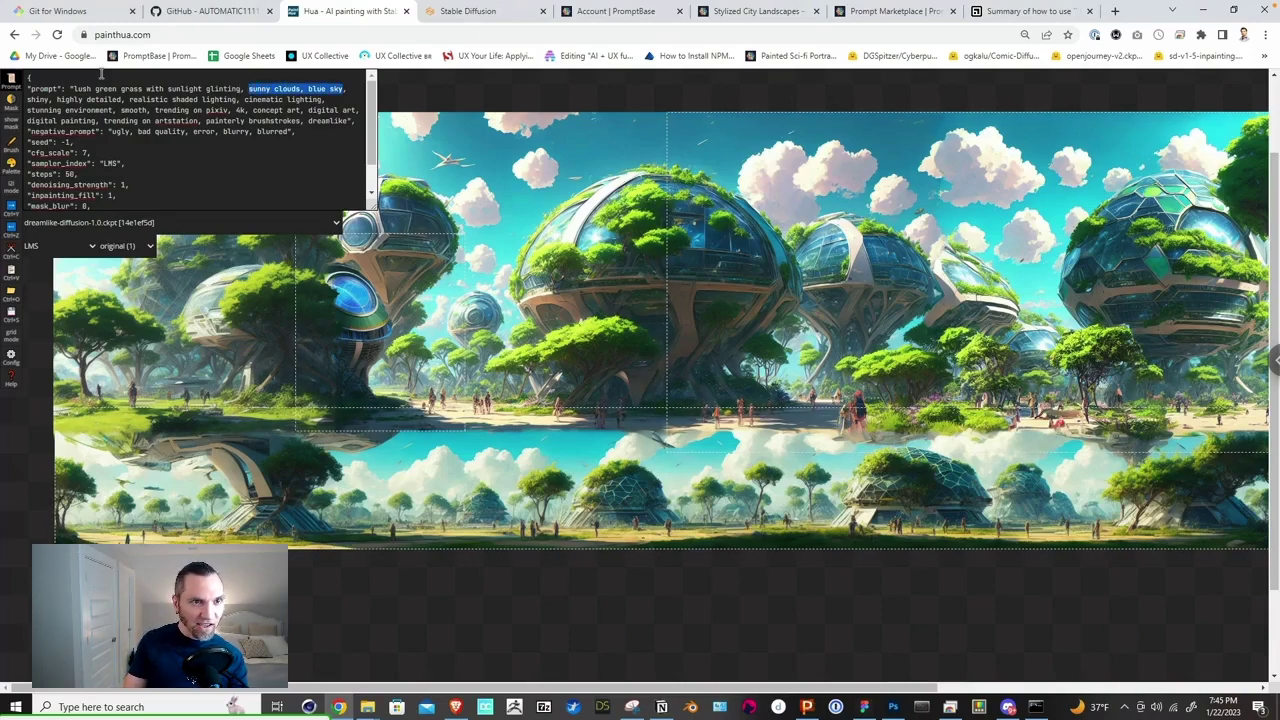
{"action": "key", "text": "BackSpace"}
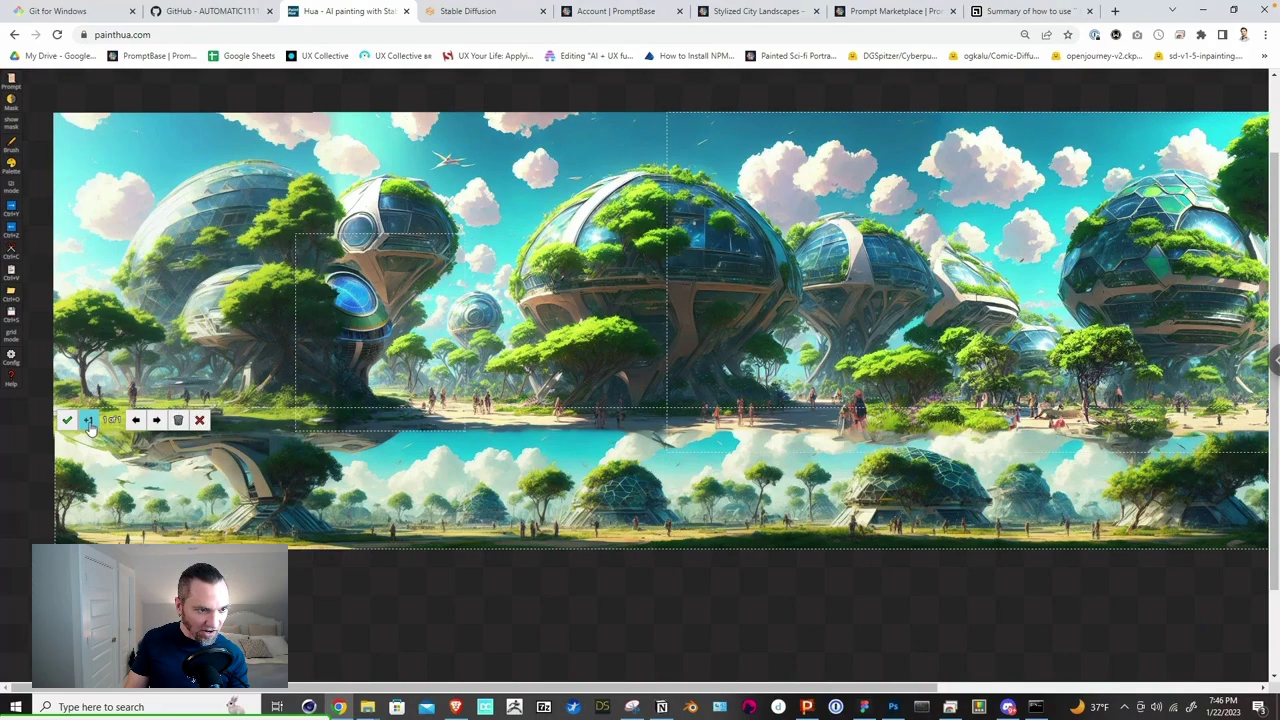
{"action": "left_click", "coordinate": [91, 422]}
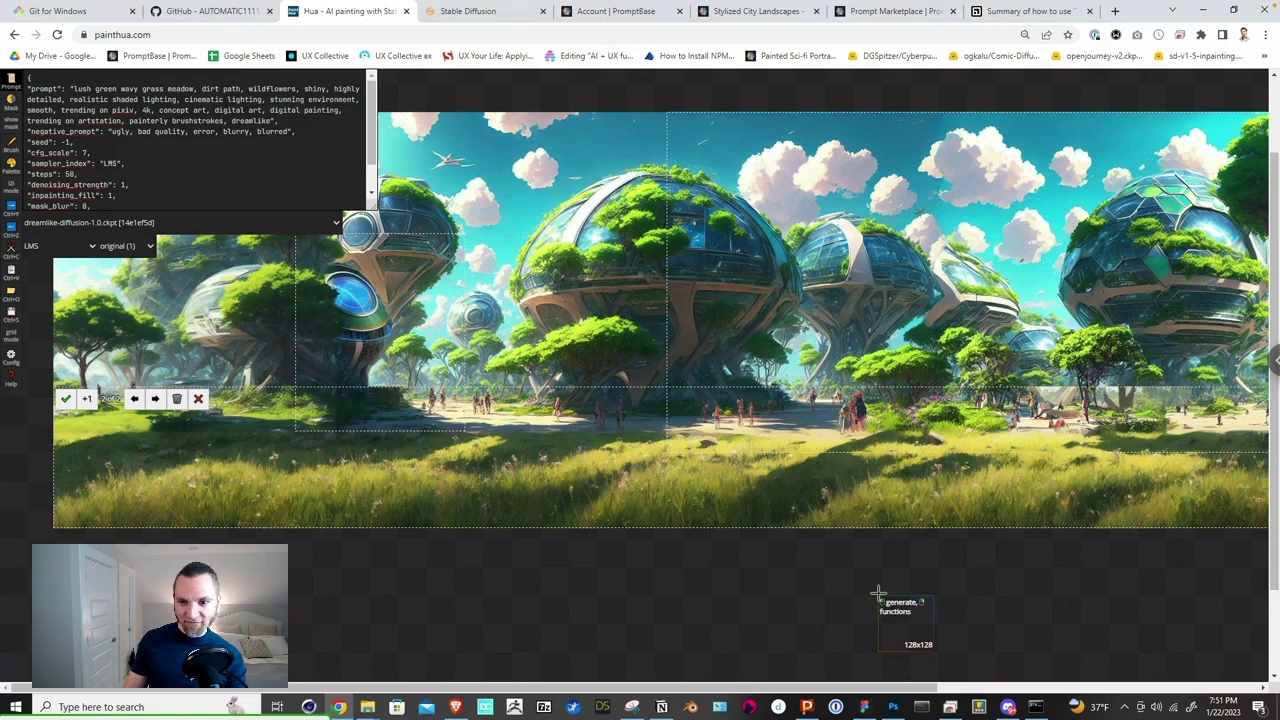
Step: Cycle through the lower-strip candidates and keep the plain sunlit grass meadow
{"action": "left_click", "coordinate": [198, 398]}
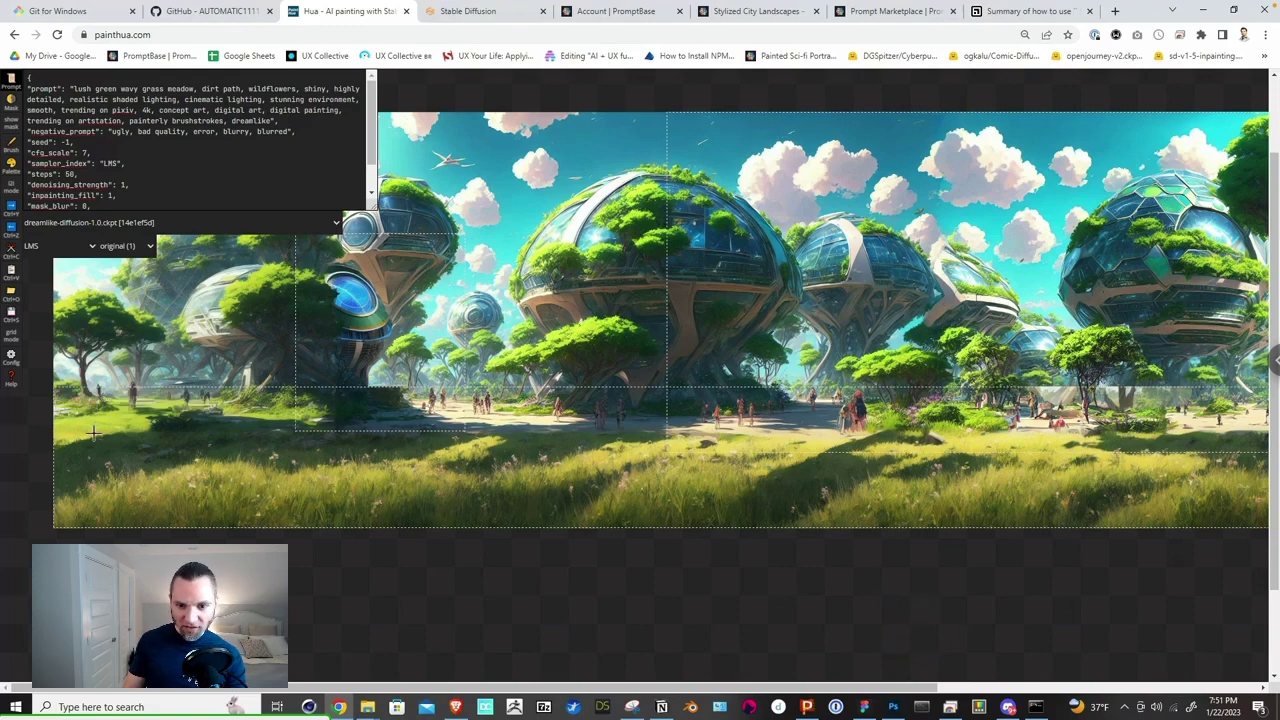
{"action": "left_click", "coordinate": [92, 432]}
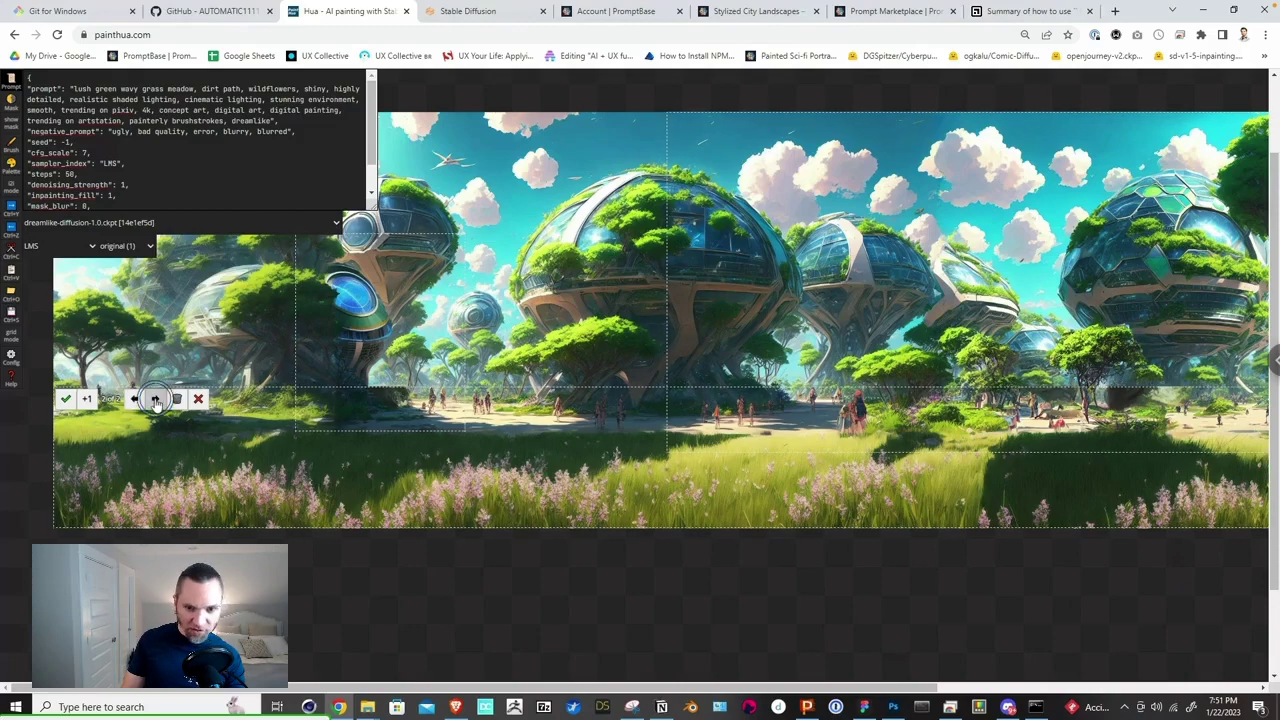
{"action": "left_click", "coordinate": [154, 399]}
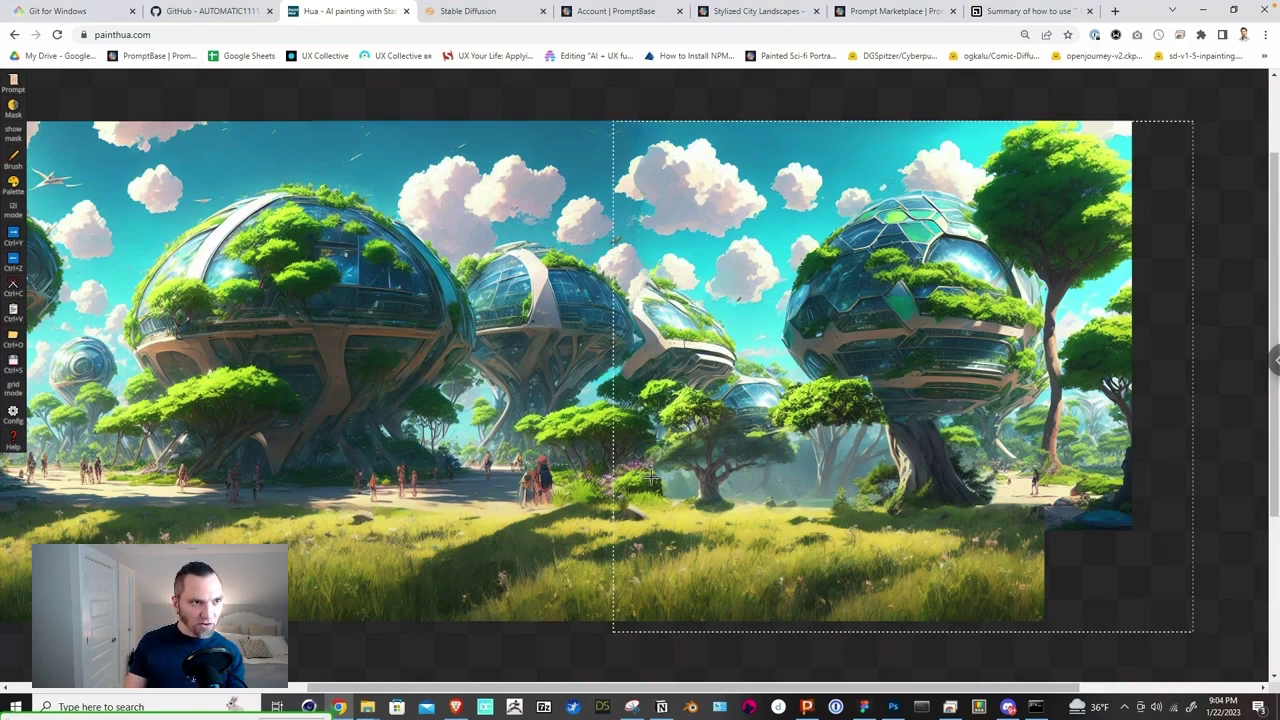
{"action": "left_click", "coordinate": [12, 134]}
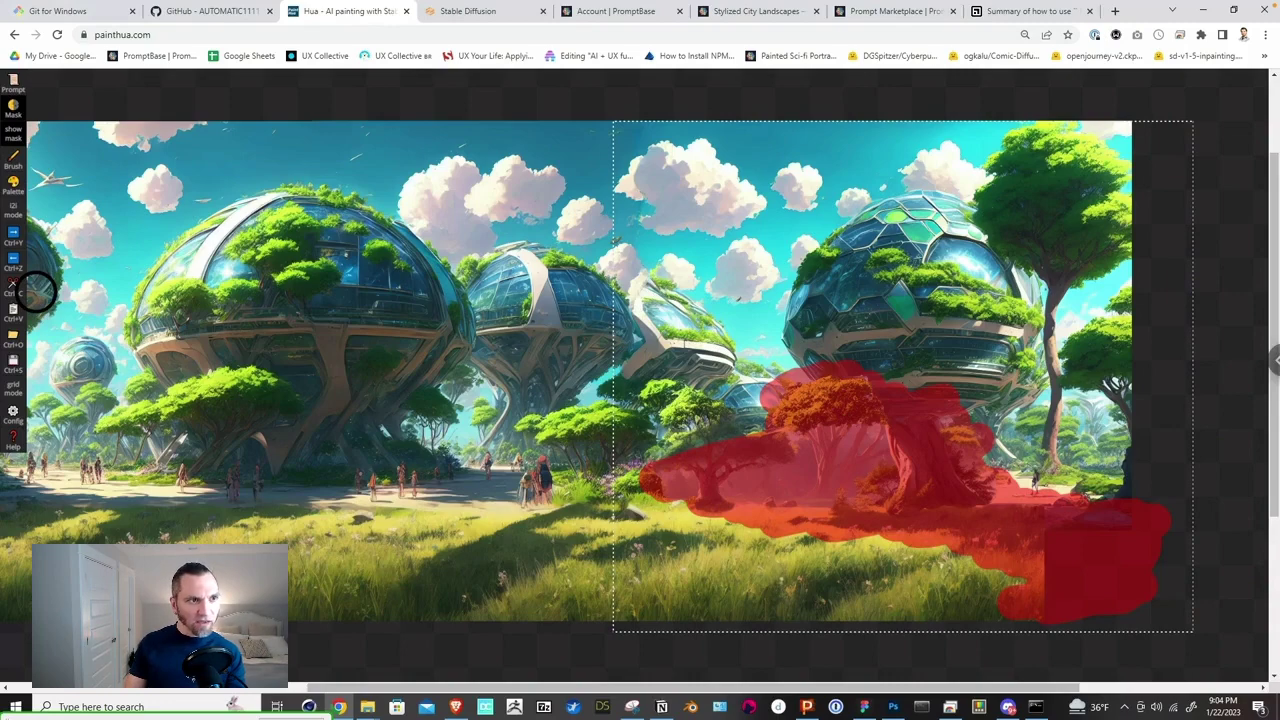
Step: Inpaint the masked tree into a tall glass dome on a stalk, then hide the mask
{"action": "left_click", "coordinate": [13, 86]}
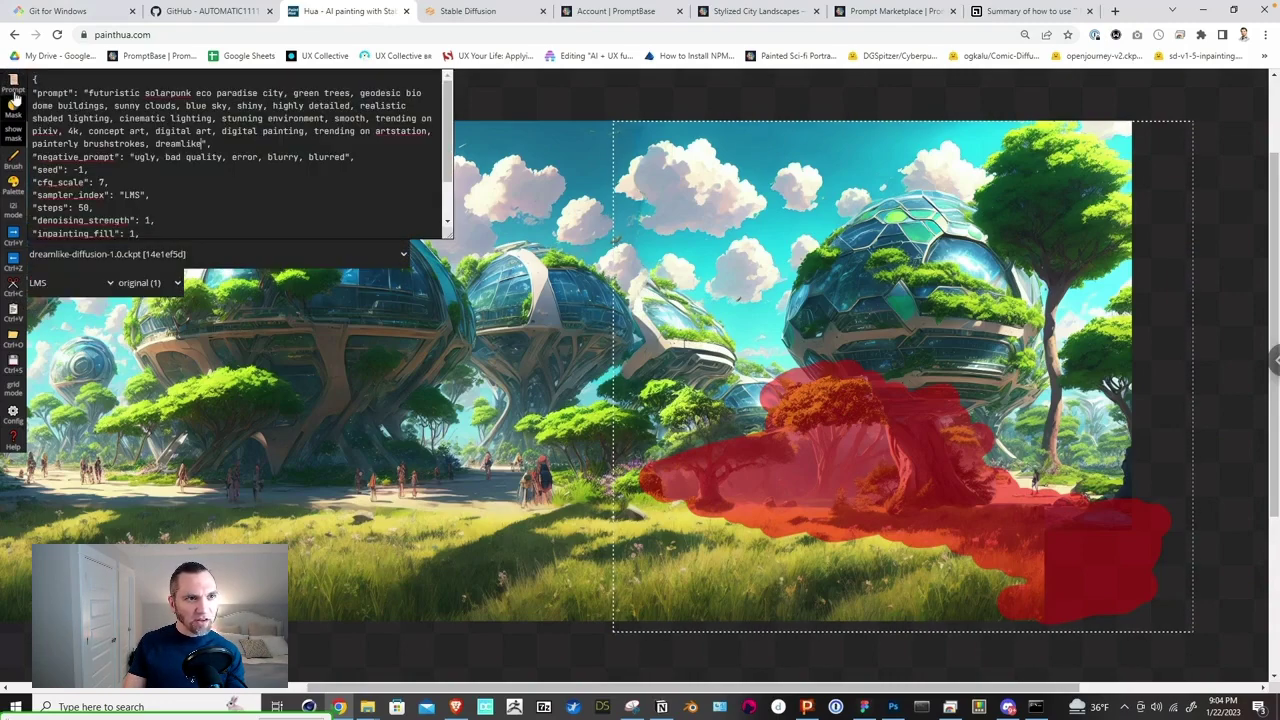
{"action": "left_click", "coordinate": [489, 13]}
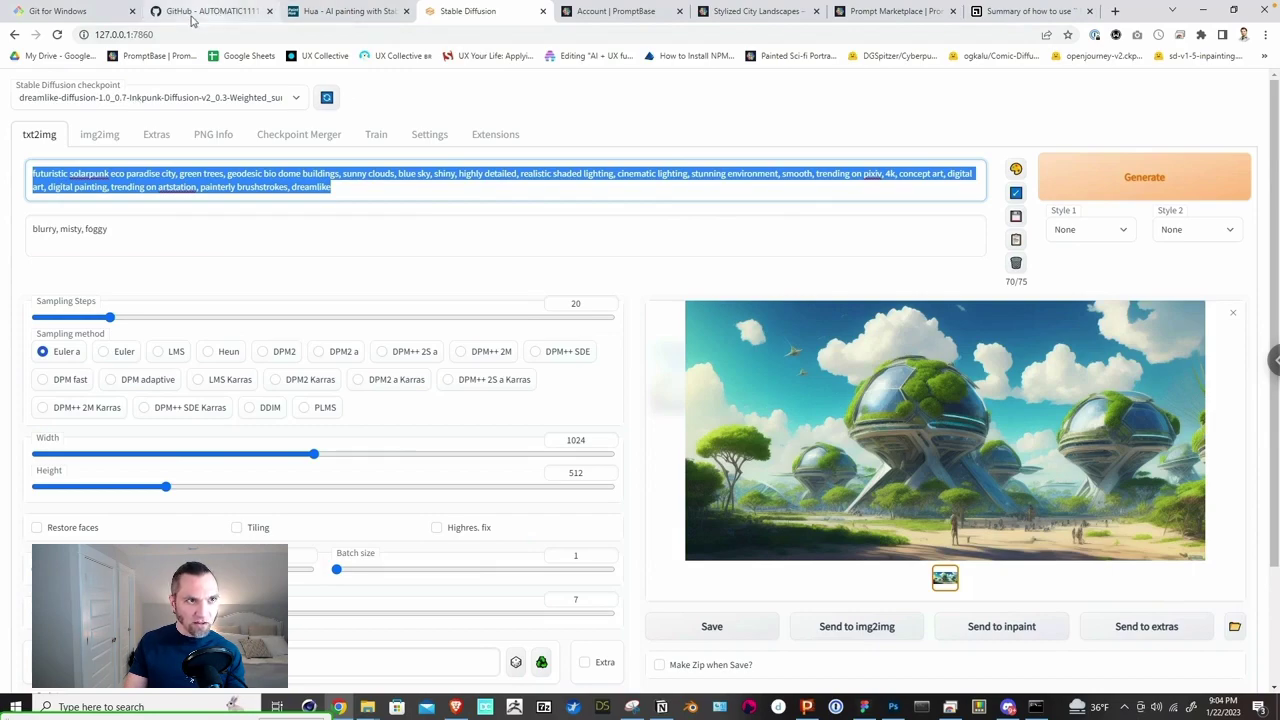
{"action": "left_click", "coordinate": [335, 12]}
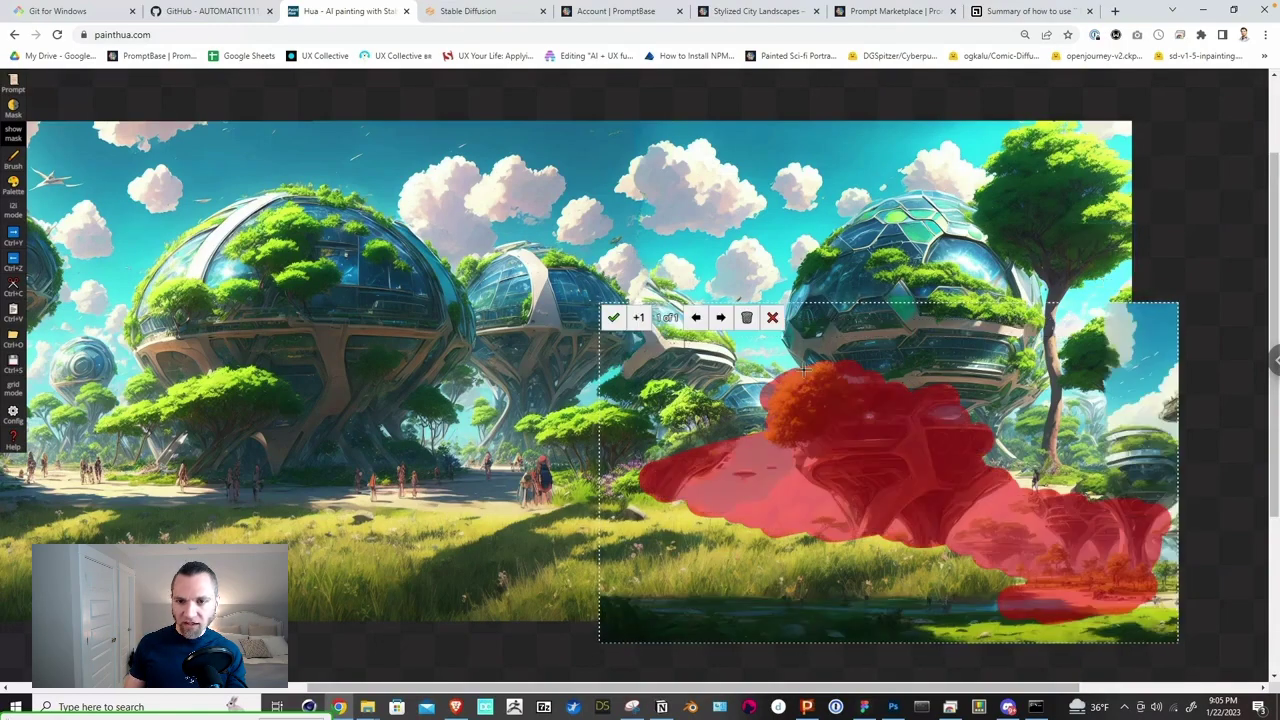
{"action": "key", "text": "Return"}
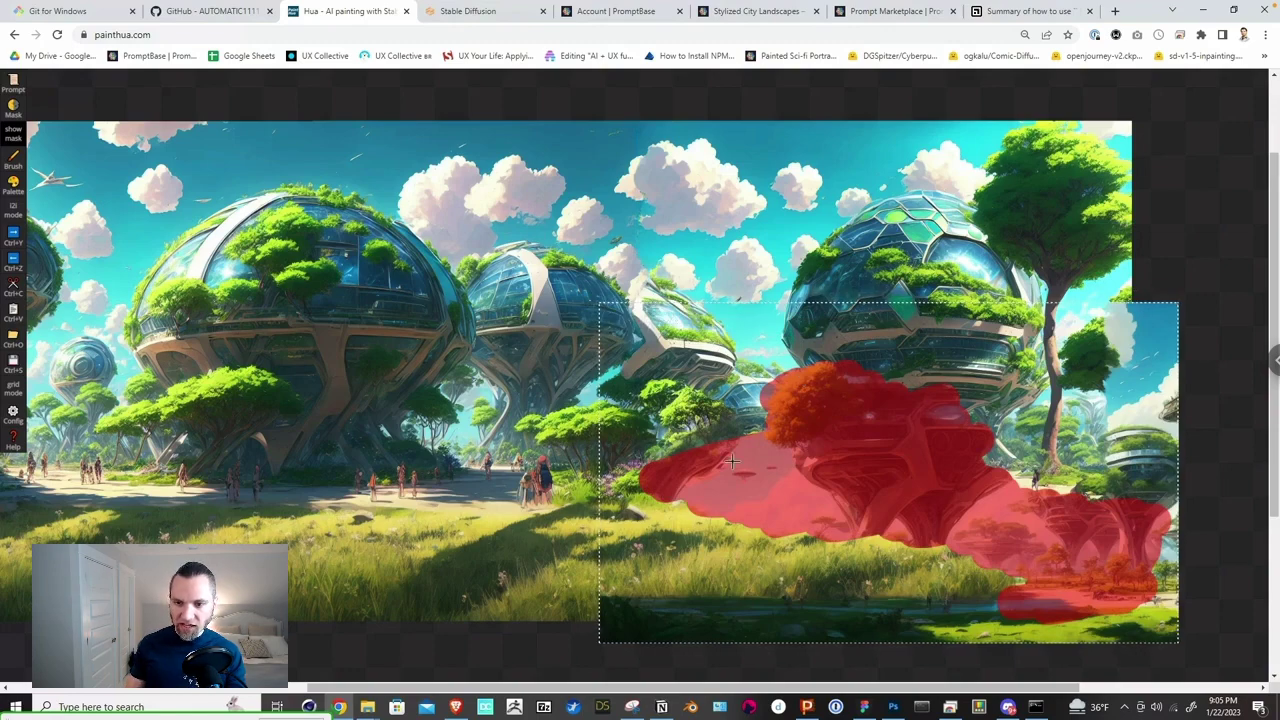
{"action": "left_click", "coordinate": [13, 84]}
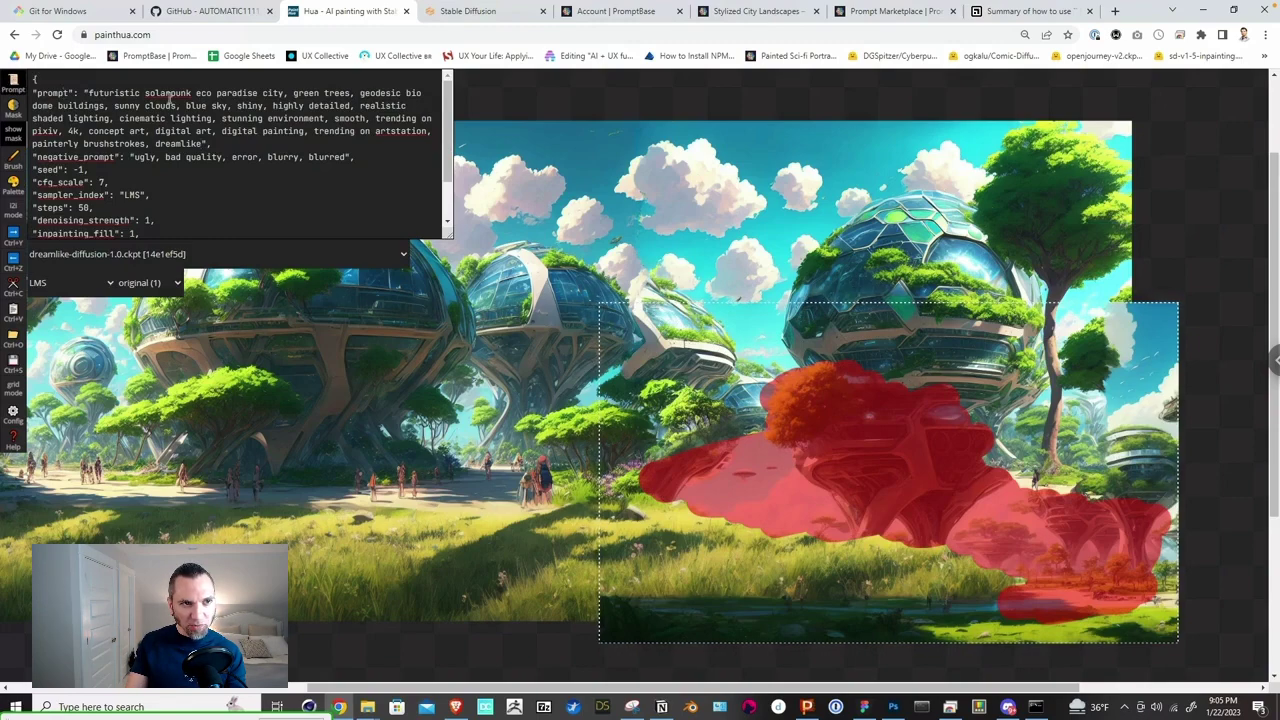
{"action": "left_click", "coordinate": [13, 84]}
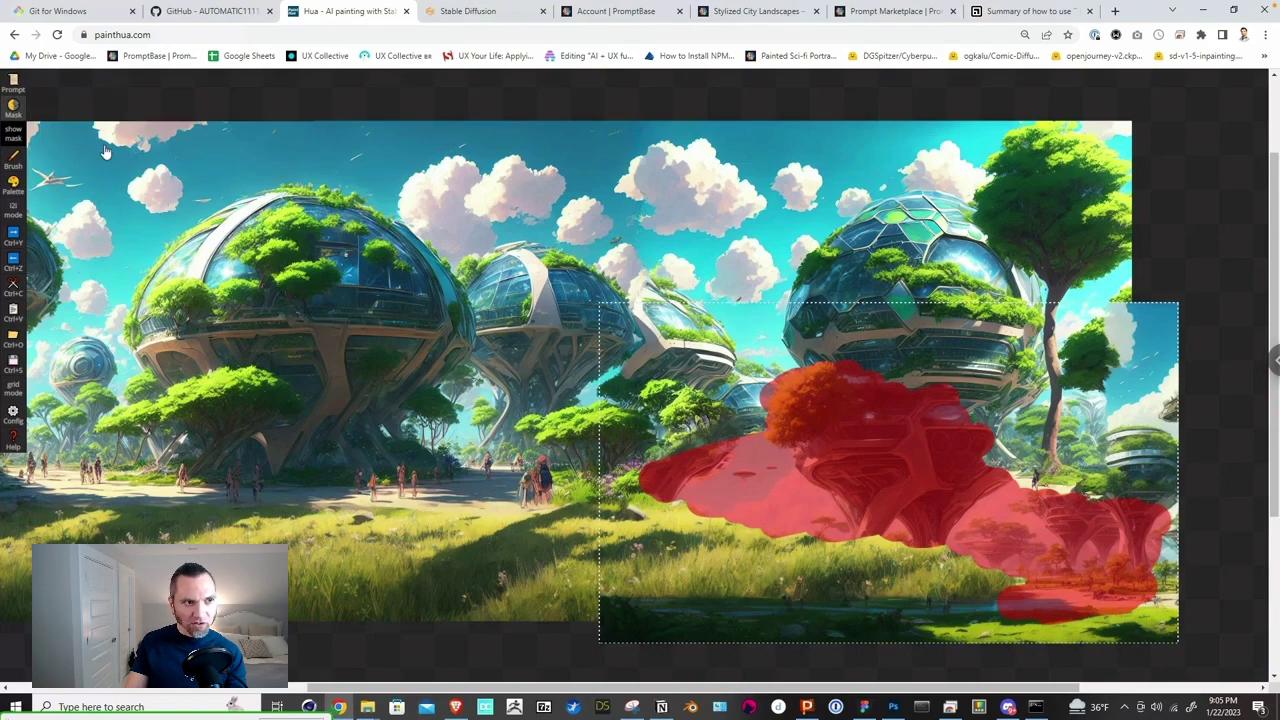
{"action": "left_click", "coordinate": [13, 135]}
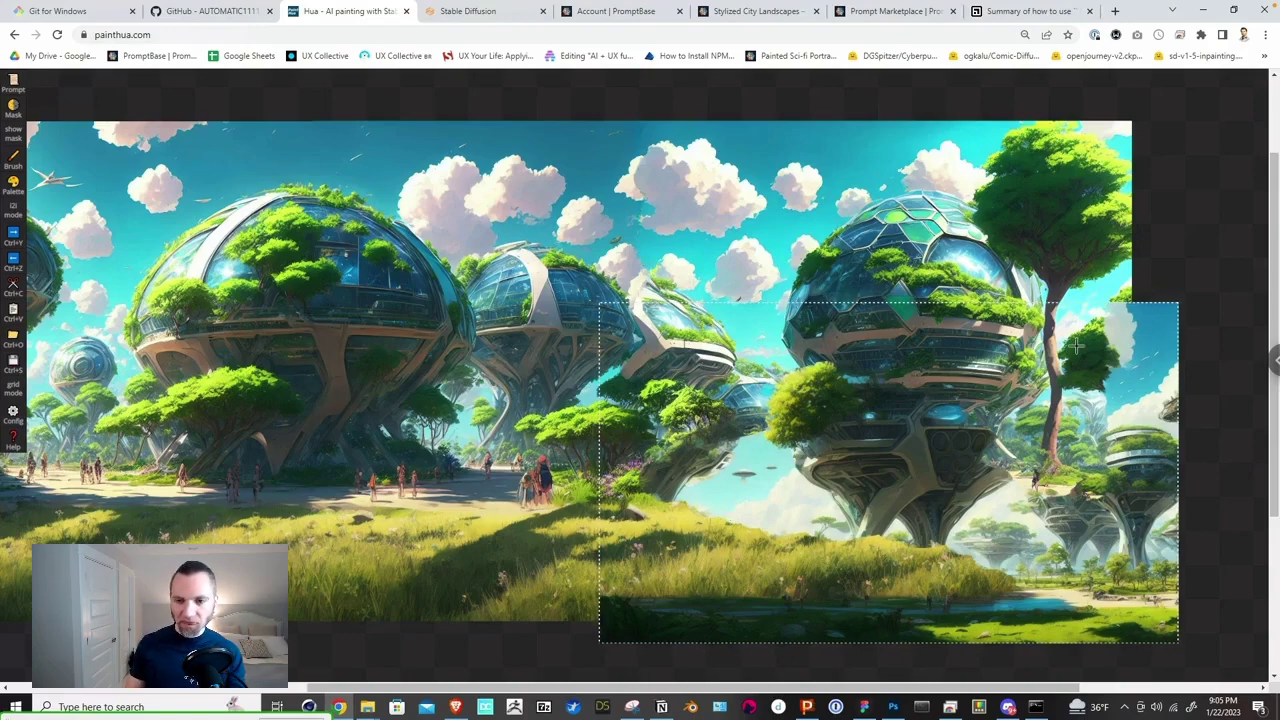
{"action": "mouse_move", "coordinate": [776, 328]}
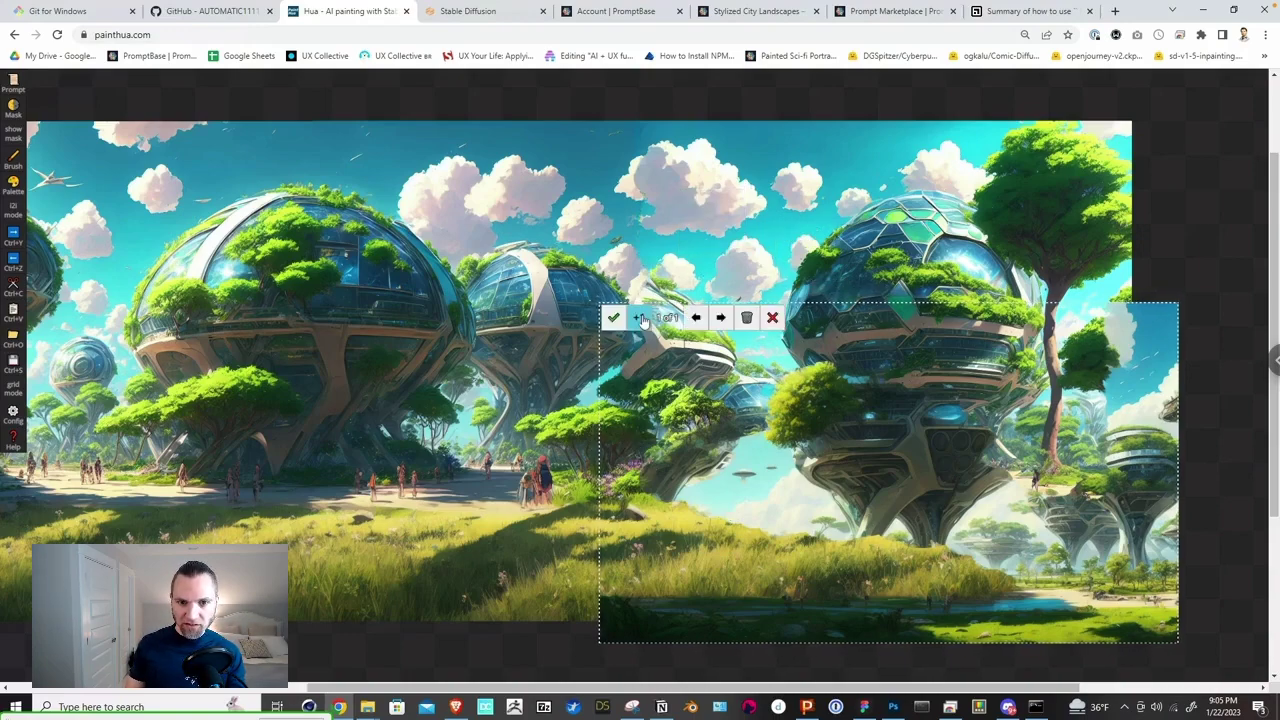
Step: Switch the Stable Diffusion model to the sd-v1-5-inpainting.ckpt checkpoint
{"action": "left_click", "coordinate": [483, 13]}
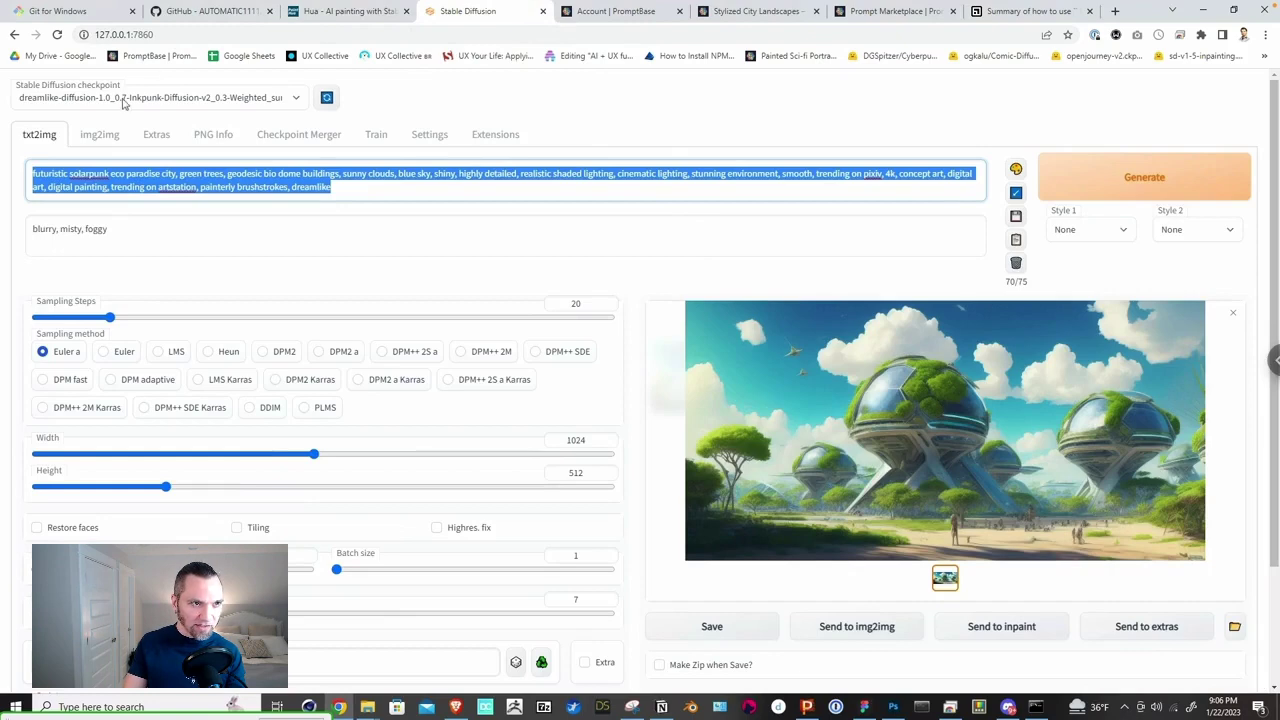
{"action": "left_click", "coordinate": [124, 104]}
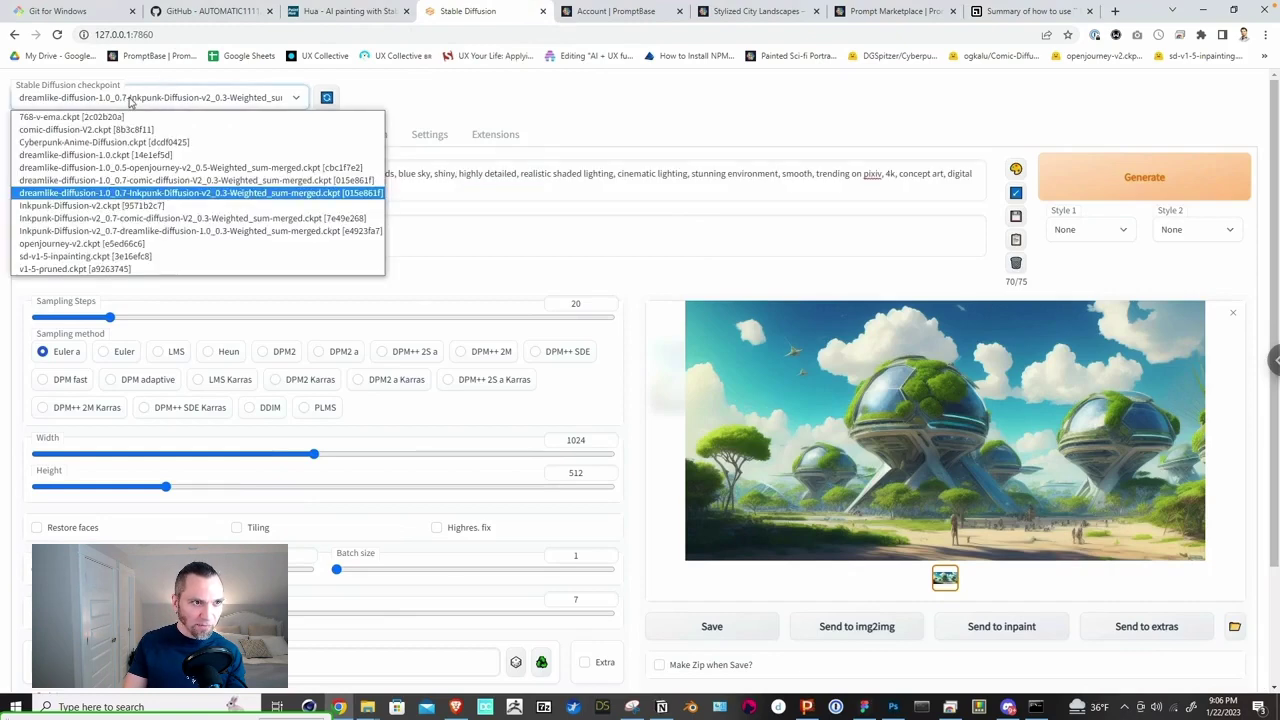
{"action": "left_click", "coordinate": [96, 258]}
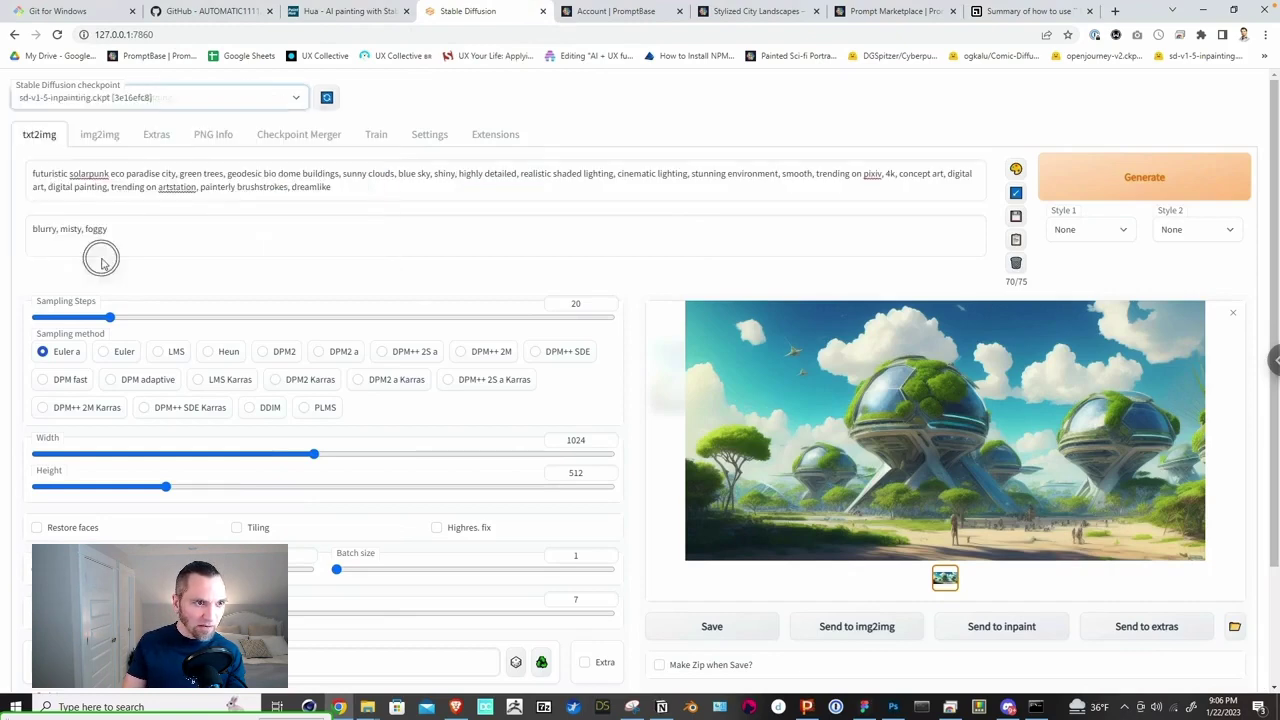
{"action": "left_click", "coordinate": [362, 16]}
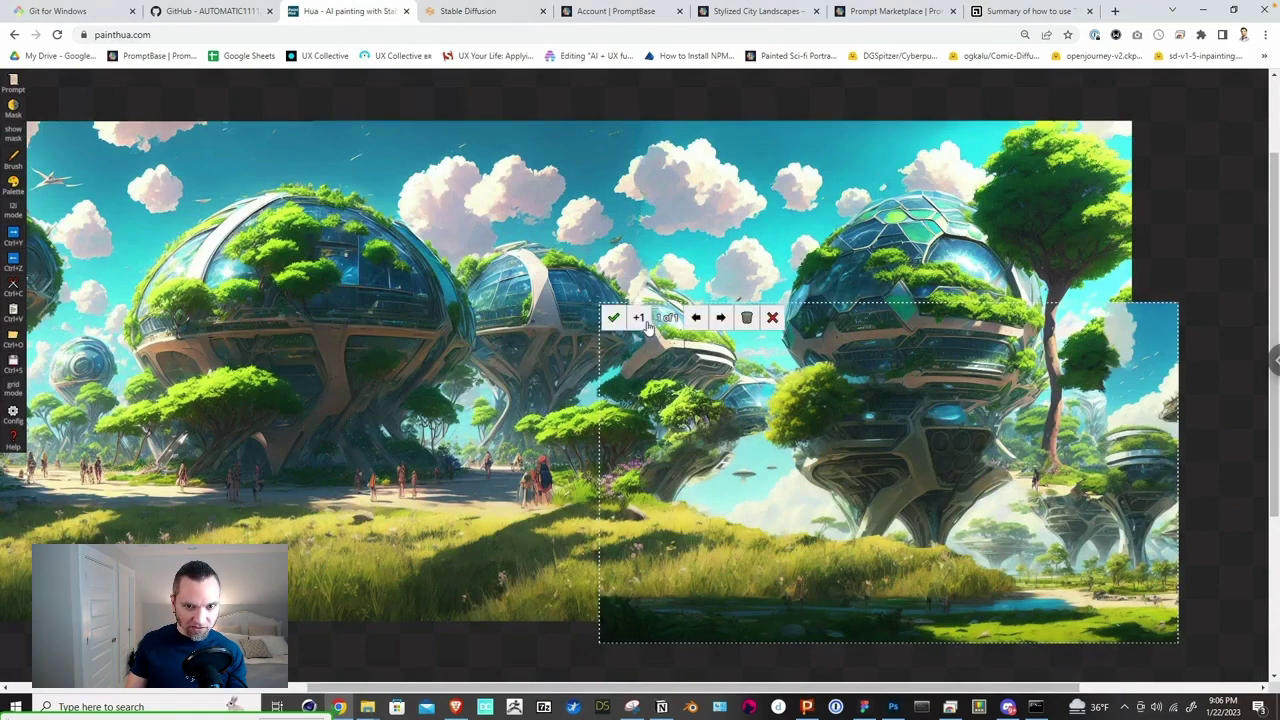
Step: Generate four fills for the right-hand gap and commit option 3, the sunlit grassy meadow
{"action": "left_click", "coordinate": [641, 320]}
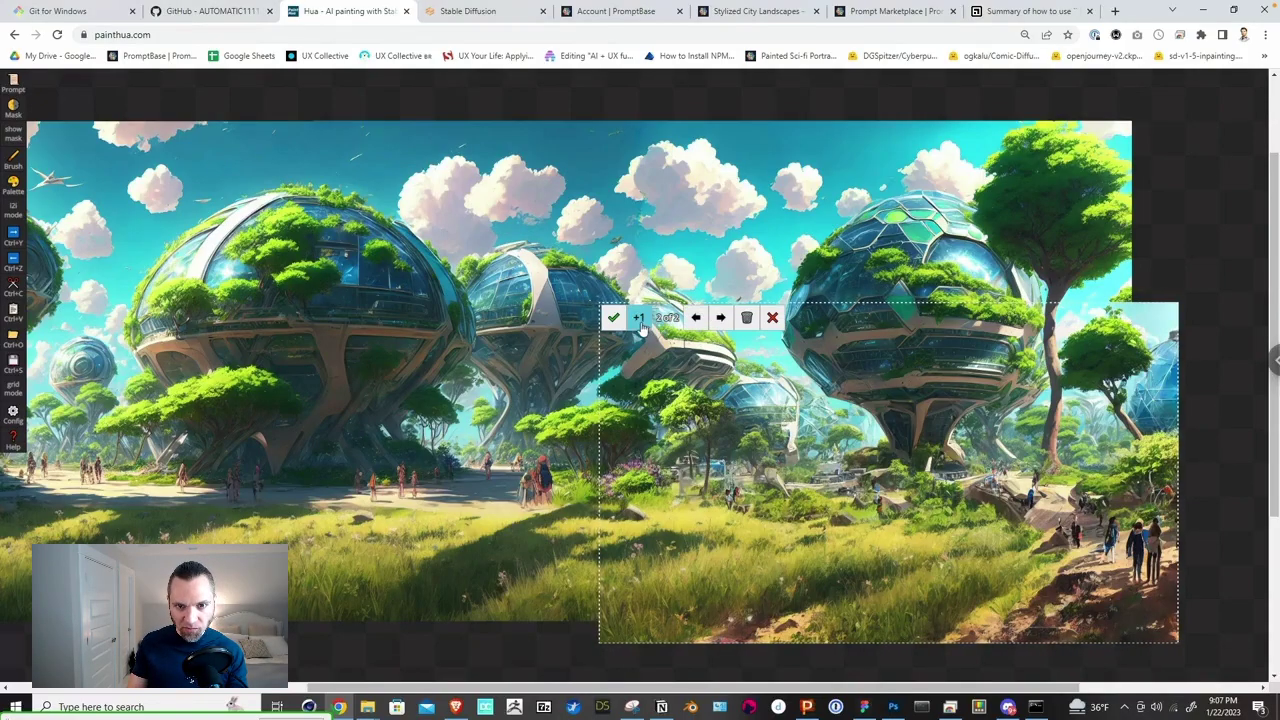
{"action": "left_click", "coordinate": [639, 318]}
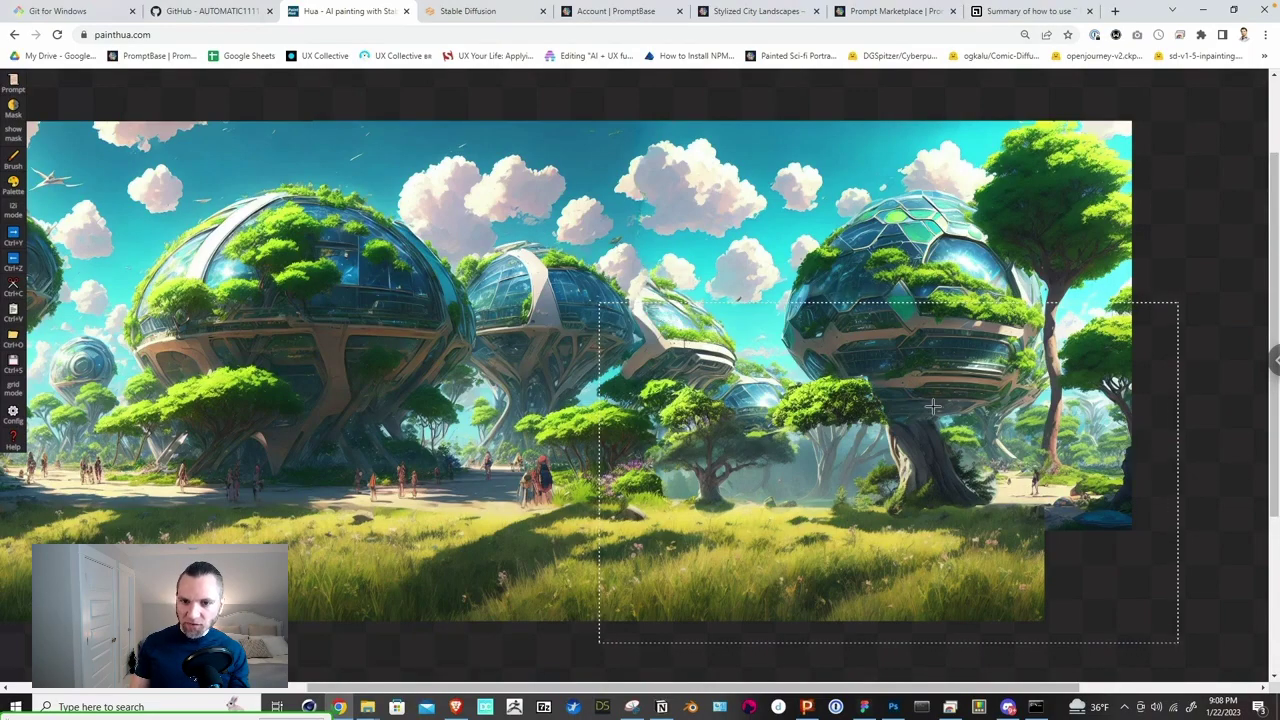
{"action": "left_click", "coordinate": [720, 318]}
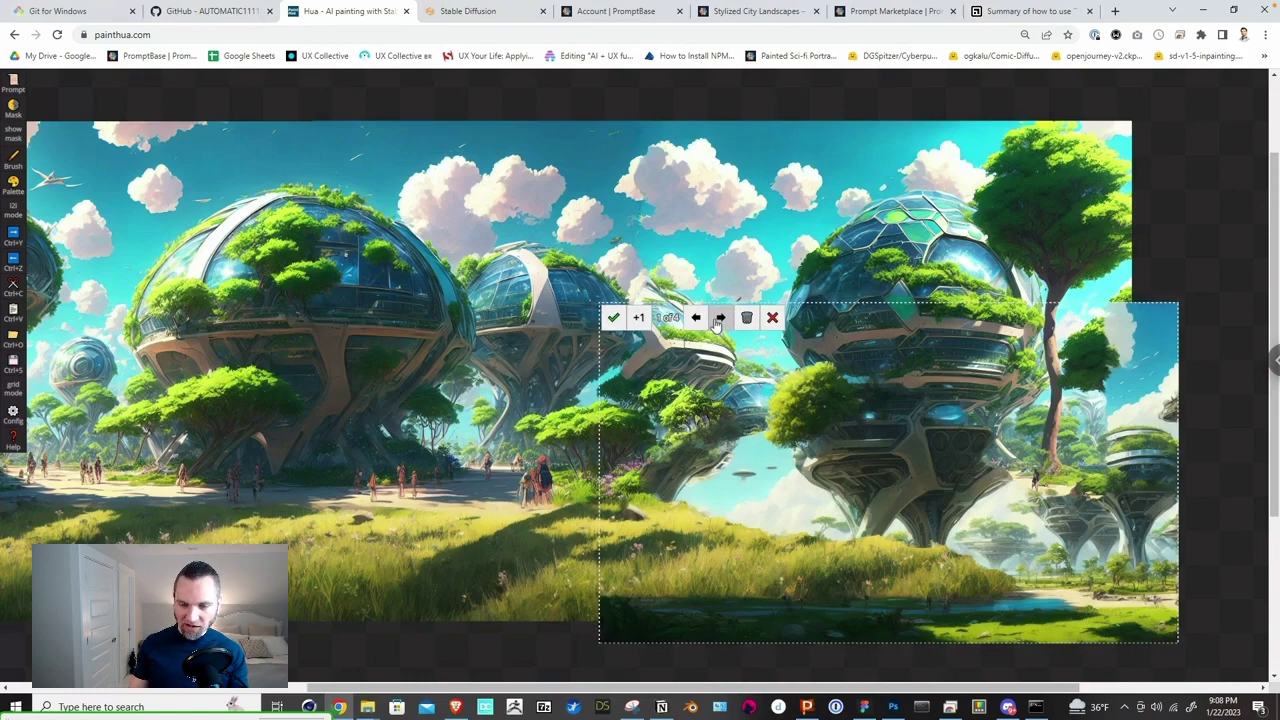
{"action": "left_click", "coordinate": [720, 318]}
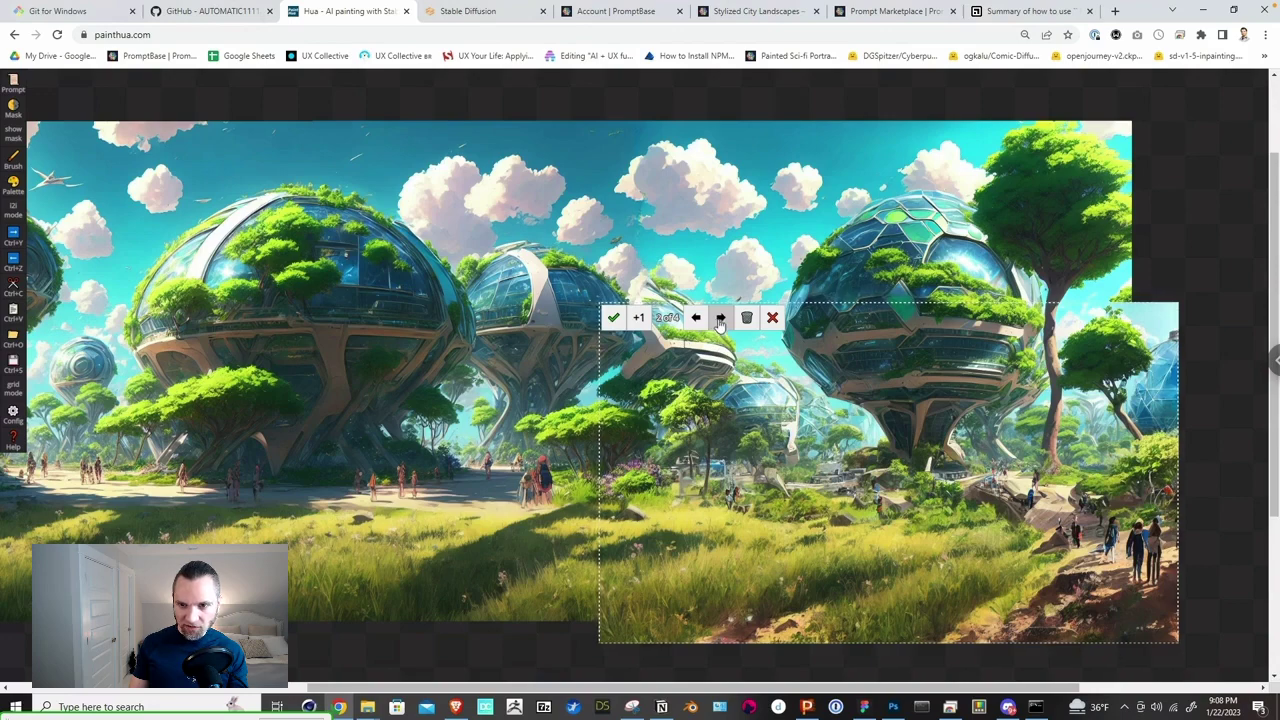
{"action": "left_click", "coordinate": [720, 318]}
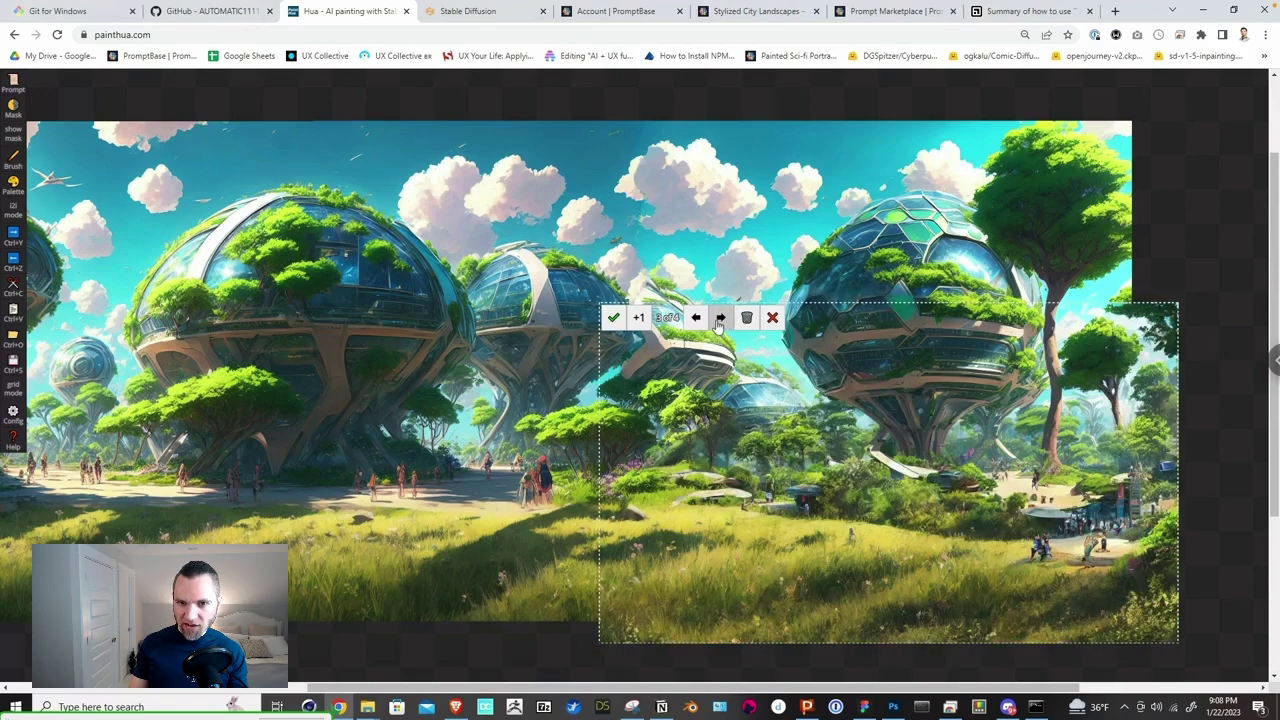
{"action": "left_click", "coordinate": [720, 318]}
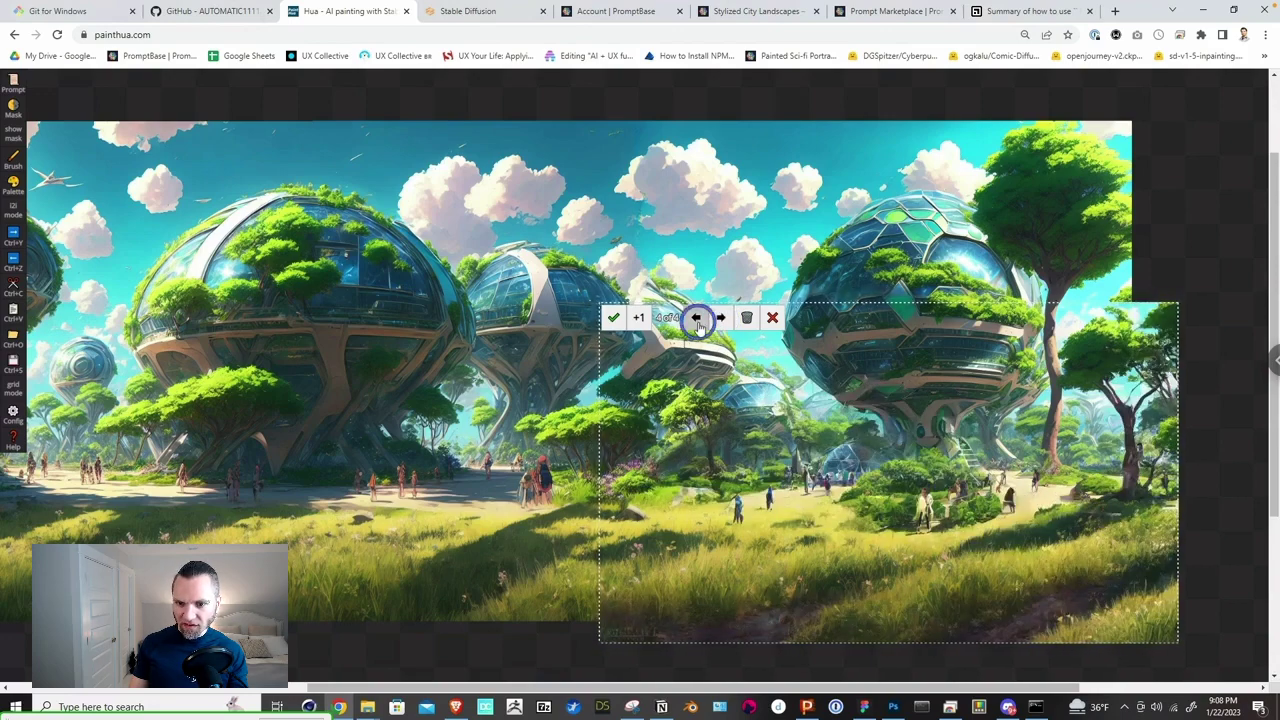
{"action": "left_click", "coordinate": [697, 319]}
{"action": "left_click", "coordinate": [613, 318]}
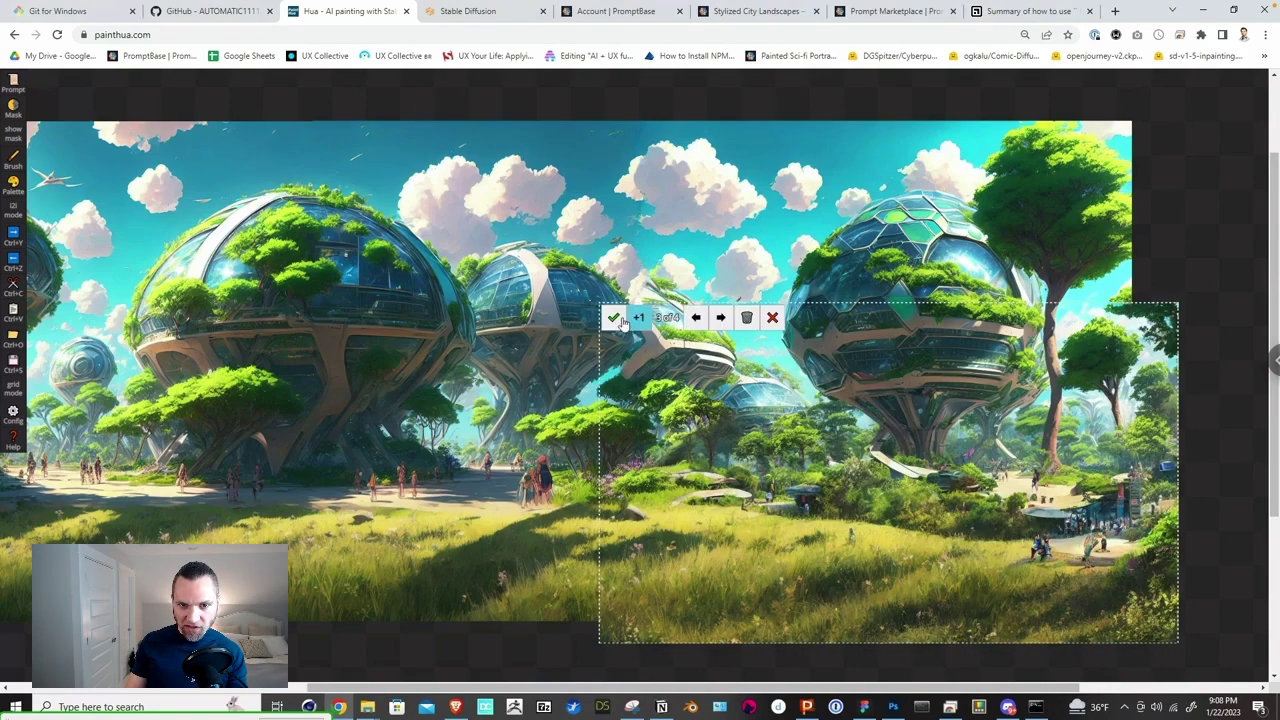
{"action": "left_click", "coordinate": [608, 314]}
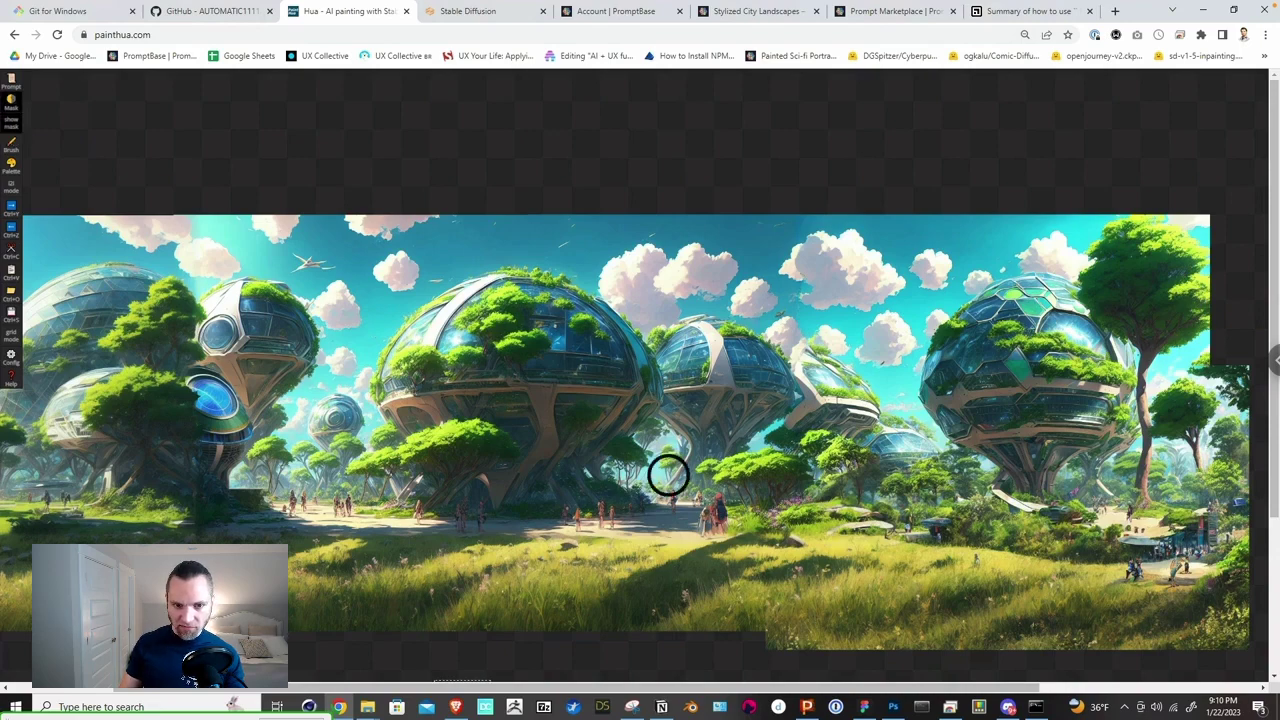
Step: Mask the lower-right area and download the finished panorama image
{"action": "mouse_move", "coordinate": [1005, 458]}
{"action": "left_mouse_down"}
{"action": "mouse_move", "coordinate": [889, 549]}
{"action": "mouse_move", "coordinate": [994, 522]}
{"action": "mouse_move", "coordinate": [991, 544]}
{"action": "mouse_move", "coordinate": [1129, 507]}
{"action": "mouse_move", "coordinate": [985, 590]}
{"action": "mouse_move", "coordinate": [1073, 566]}
{"action": "mouse_move", "coordinate": [1058, 590]}
{"action": "mouse_move", "coordinate": [1174, 560]}
{"action": "left_mouse_up"}
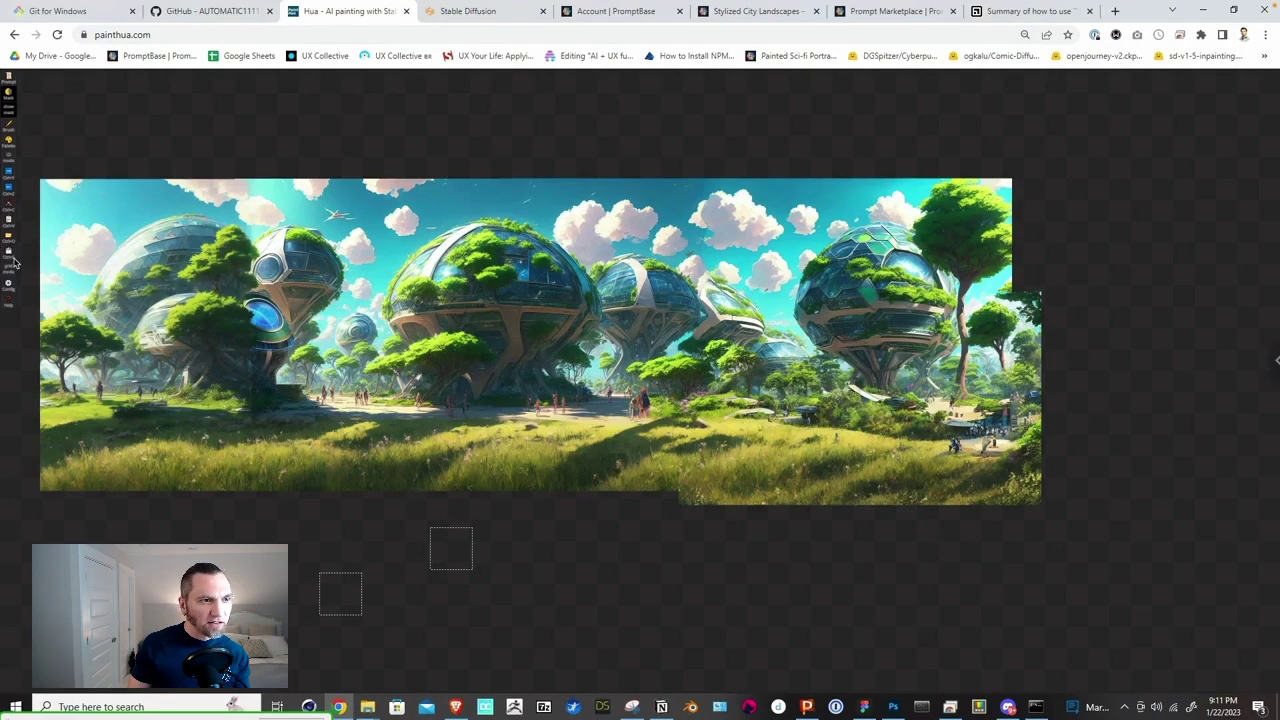
{"action": "left_click", "coordinate": [10, 258]}
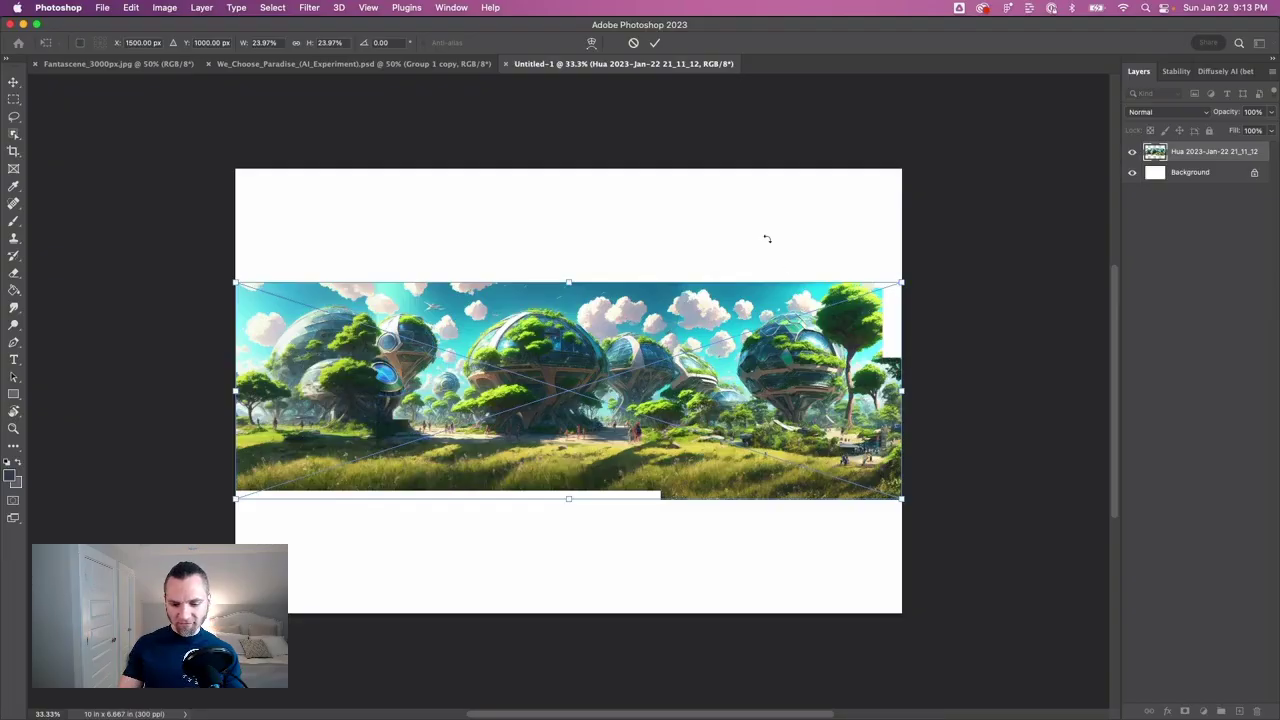
Step: Crop the Untitled-1 canvas tightly to the placed panorama, 9.697 x 3.077 in
{"action": "key", "text": "Return"}
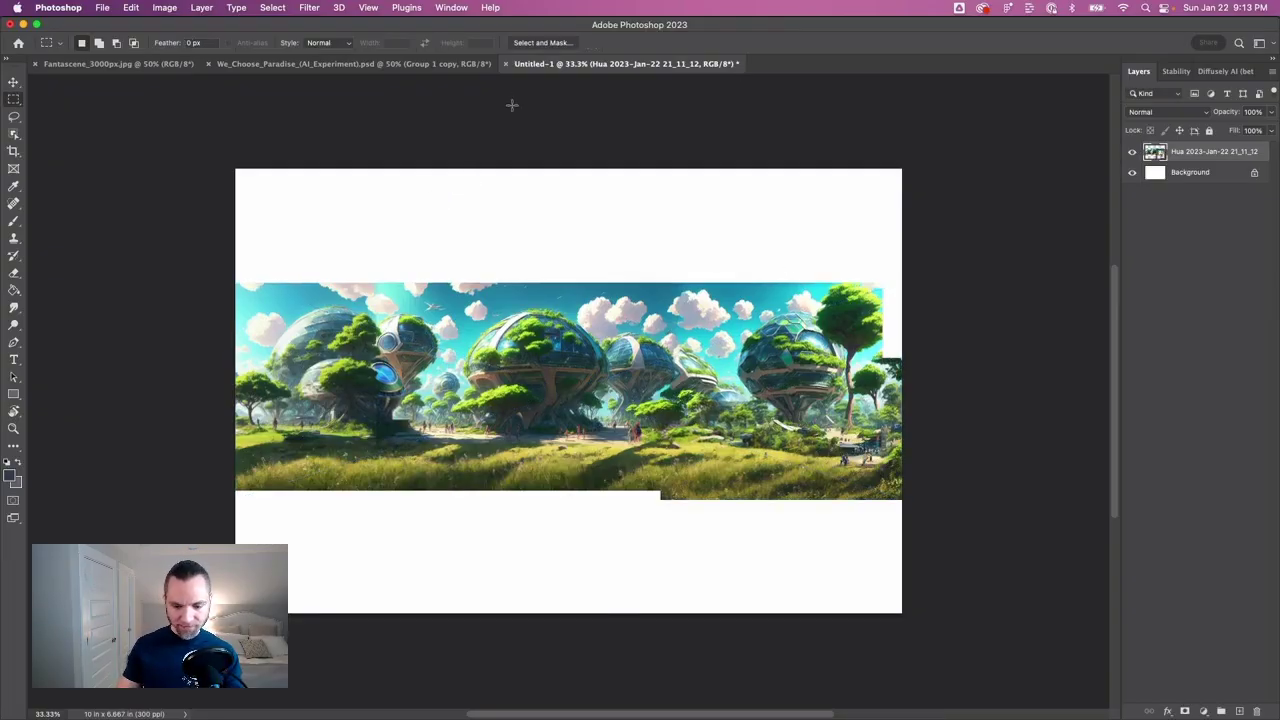
{"action": "left_click_drag", "start_coordinate": [234, 283], "coordinate": [881, 478]}
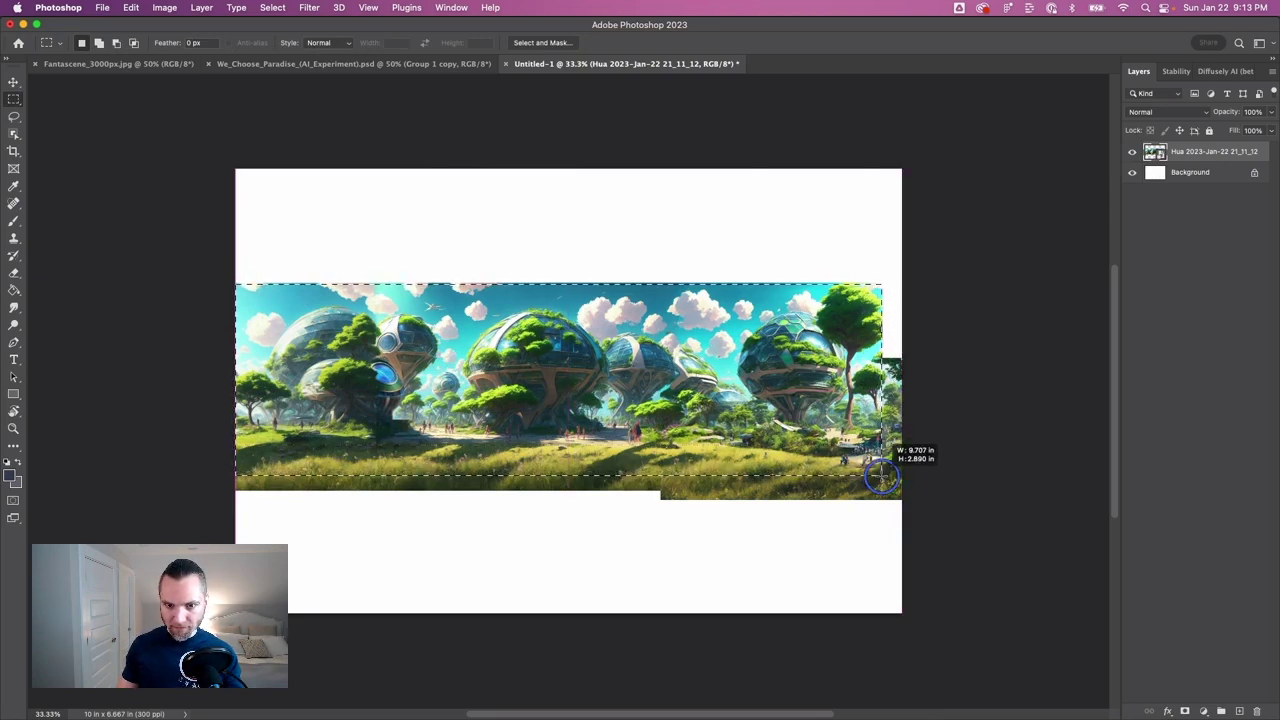
{"action": "left_click_drag", "start_coordinate": [881, 478], "coordinate": [879, 481]}
{"action": "key", "text": "super+alt+c"}
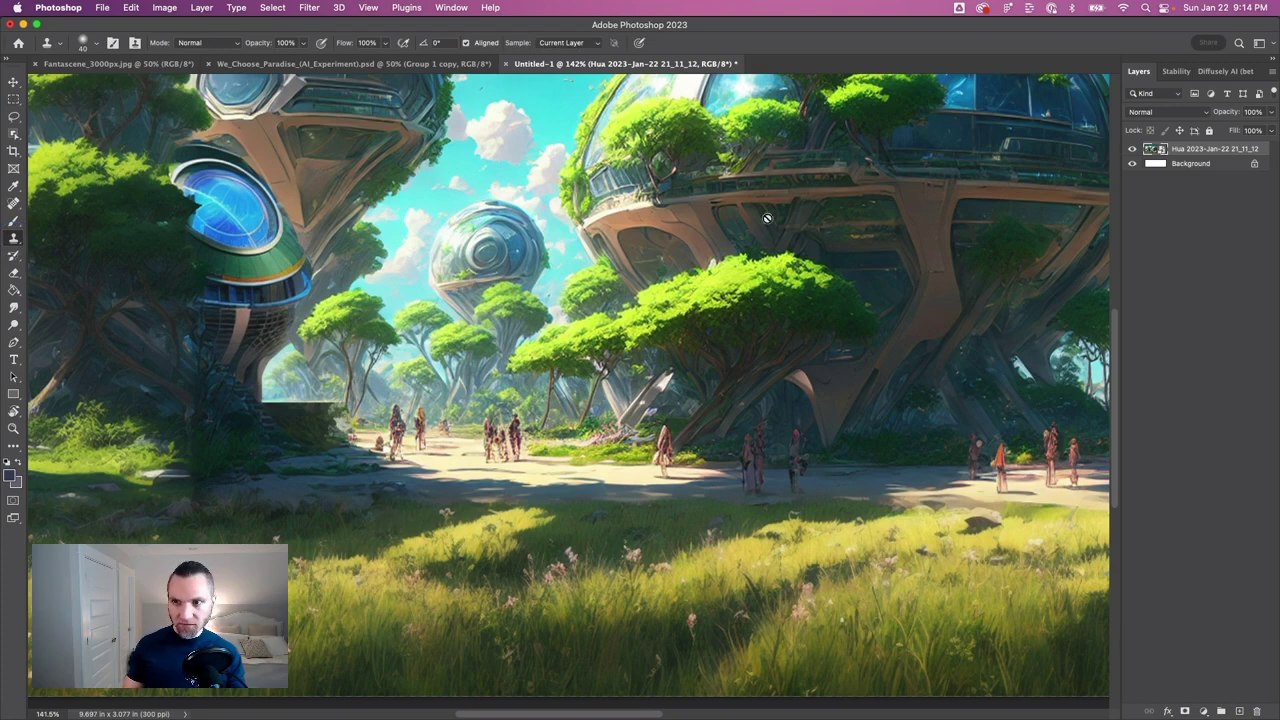
Step: Put the panorama layer into Group 1 and clone foliage over the stone wall
{"action": "key", "text": "Return"}
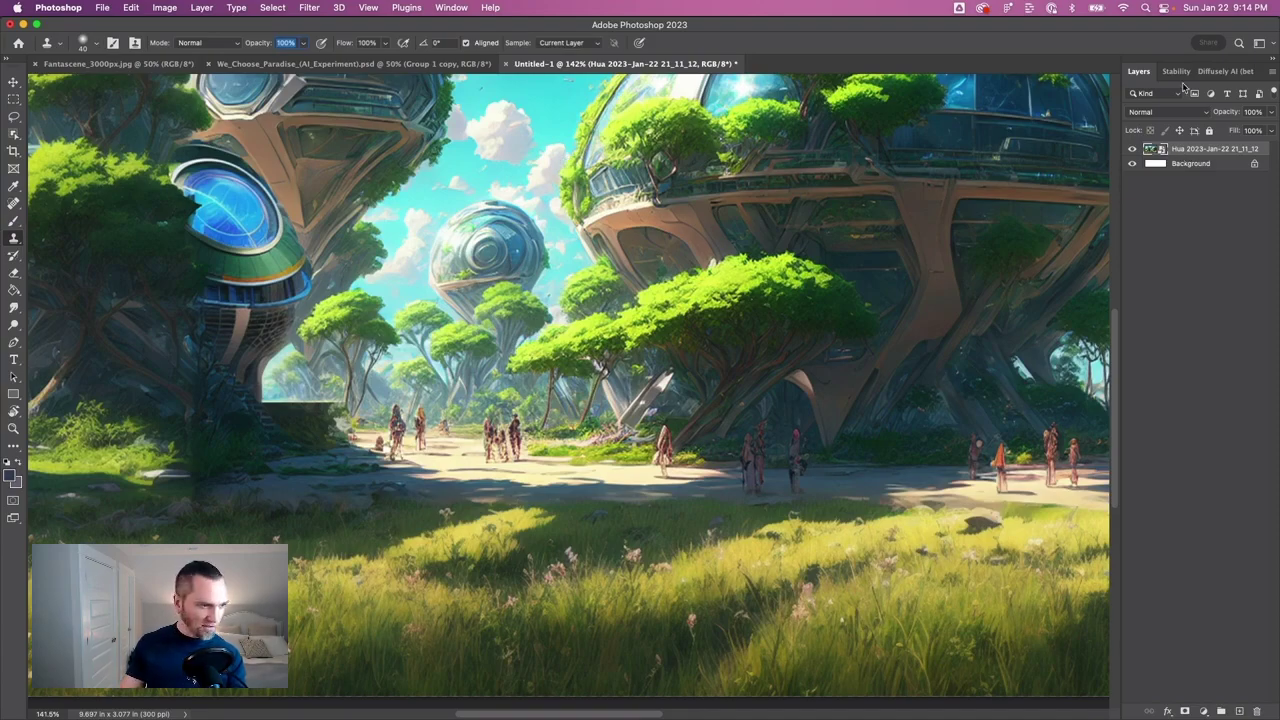
{"action": "key", "text": "super+g"}
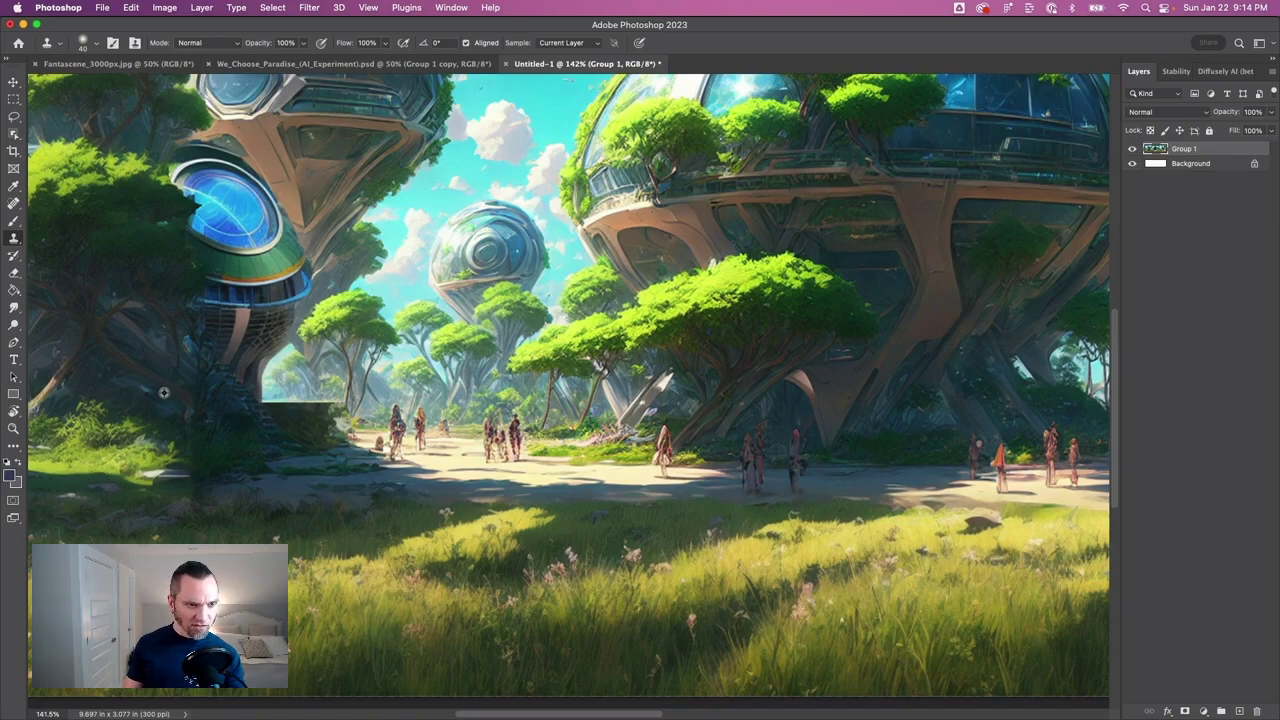
{"action": "key", "text": "bracketright"}
{"action": "key", "text": "bracketright"}
{"action": "key", "text": "bracketright"}
{"action": "key", "text": "bracketright"}
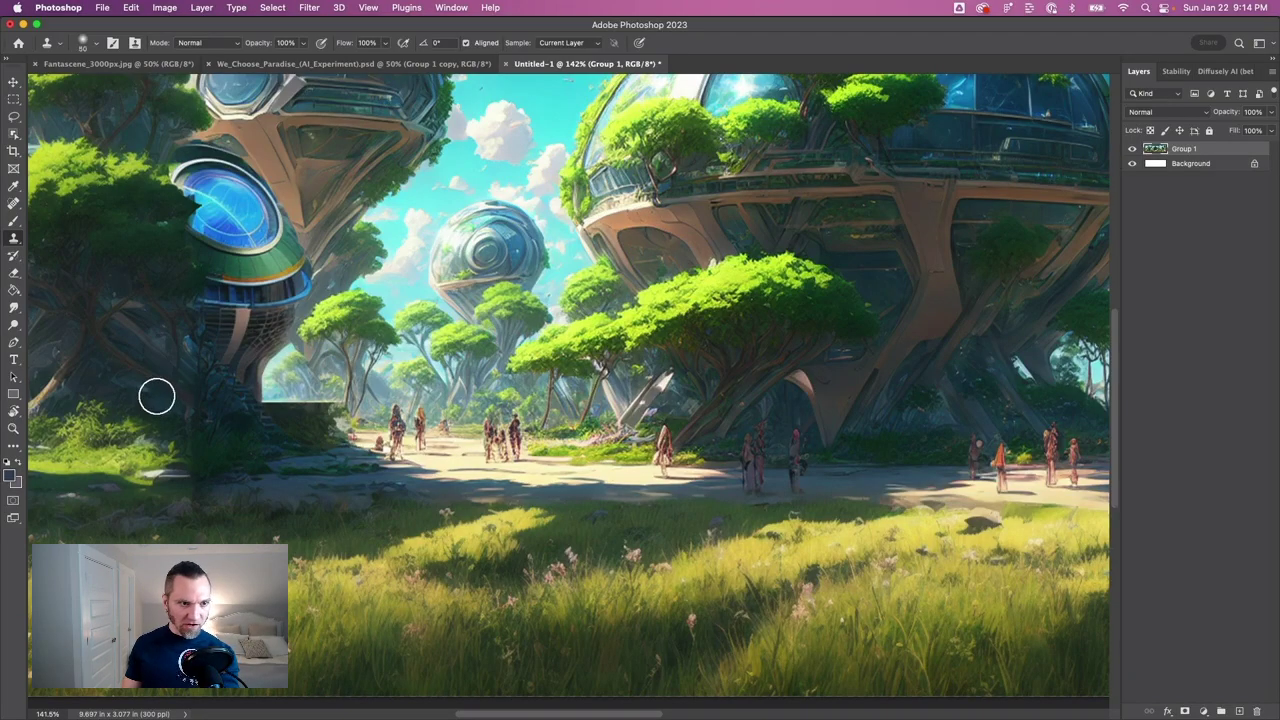
{"action": "mouse_move", "coordinate": [230, 392]}
{"action": "left_mouse_down"}
{"action": "mouse_move", "coordinate": [262, 394]}
{"action": "mouse_move", "coordinate": [318, 411]}
{"action": "mouse_move", "coordinate": [237, 420]}
{"action": "left_mouse_up"}
Step: Clone the upper porthole over the lower blue window
{"action": "scroll", "coordinate": [580, 436], "scroll_direction": "down", "scroll_amount": 5}
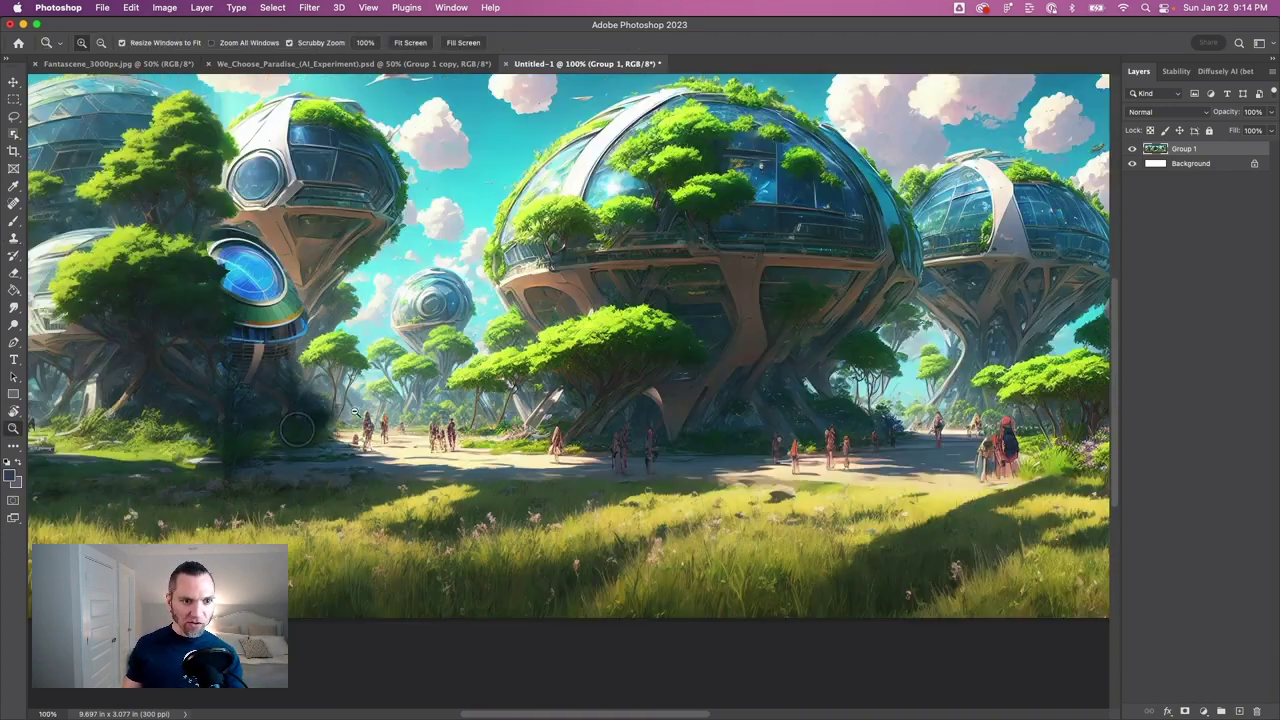
{"action": "scroll", "coordinate": [650, 433], "scroll_direction": "right", "scroll_amount": 3}
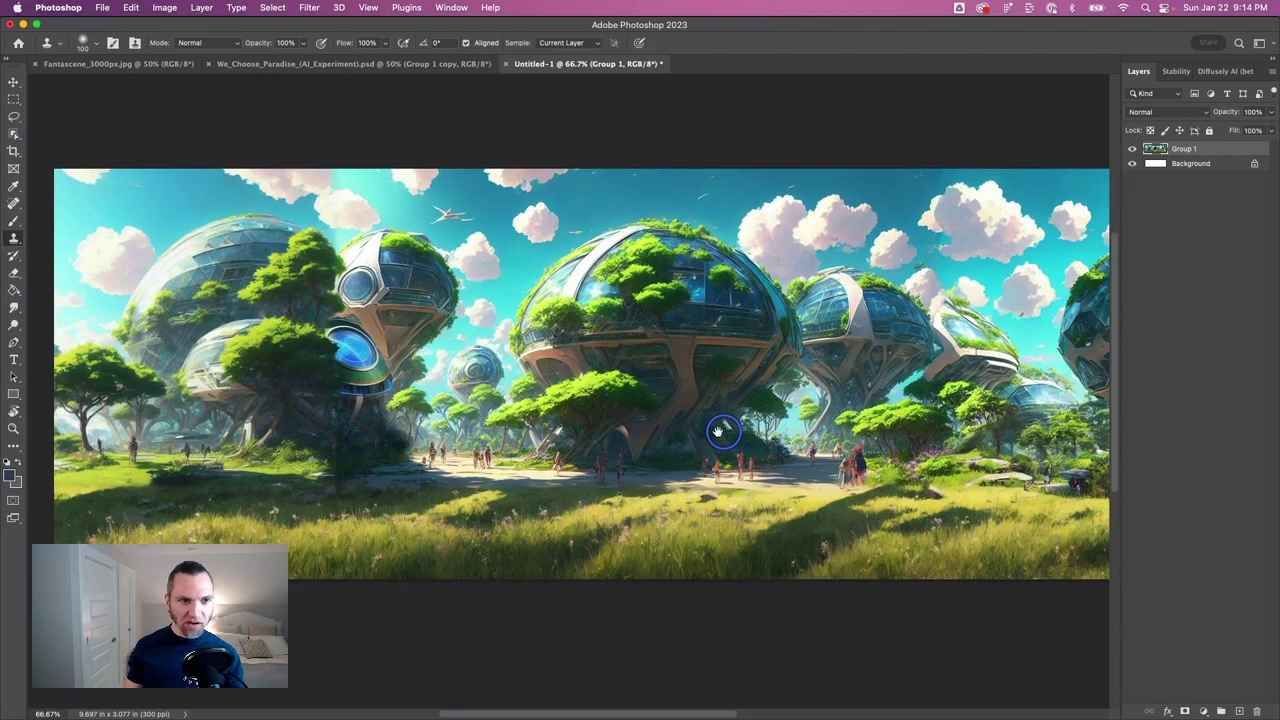
{"action": "scroll", "coordinate": [411, 425], "scroll_direction": "left", "scroll_amount": 4}
{"action": "scroll", "coordinate": [411, 425], "scroll_direction": "up", "scroll_amount": 1}
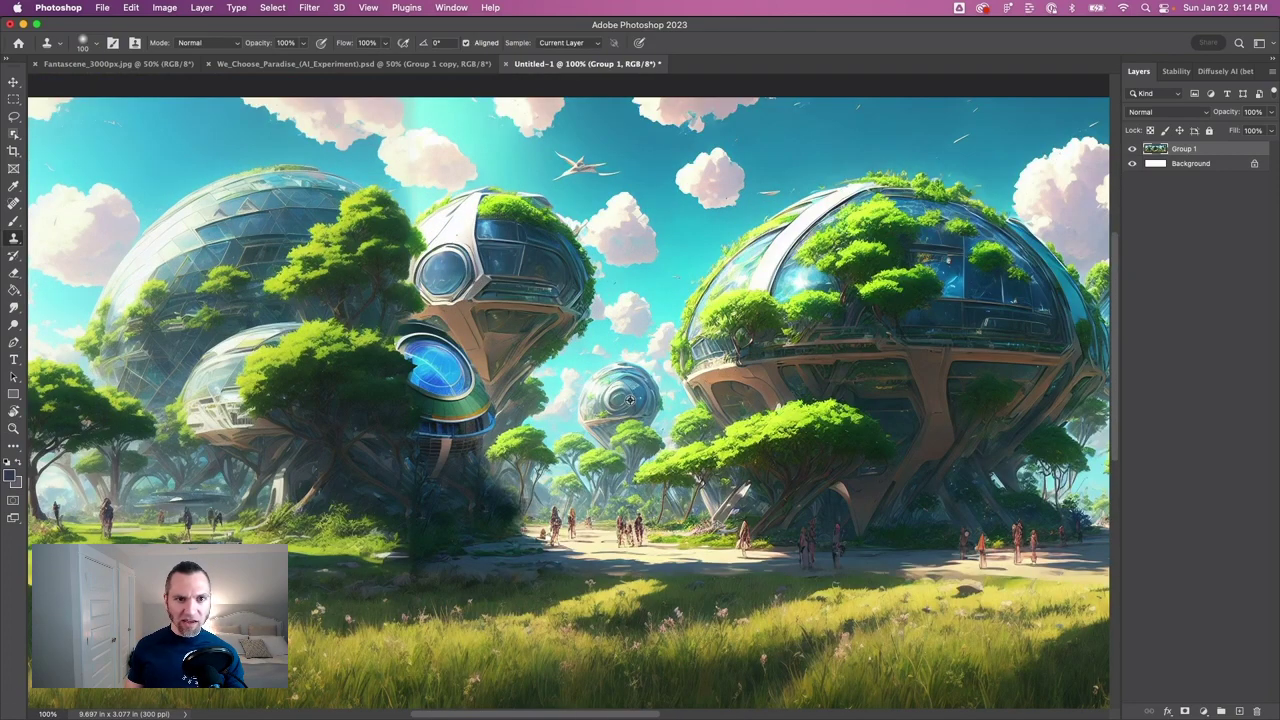
{"action": "scroll", "coordinate": [411, 412], "scroll_direction": "right", "scroll_amount": 1}
{"action": "scroll", "coordinate": [411, 412], "scroll_direction": "up", "scroll_amount": 1}
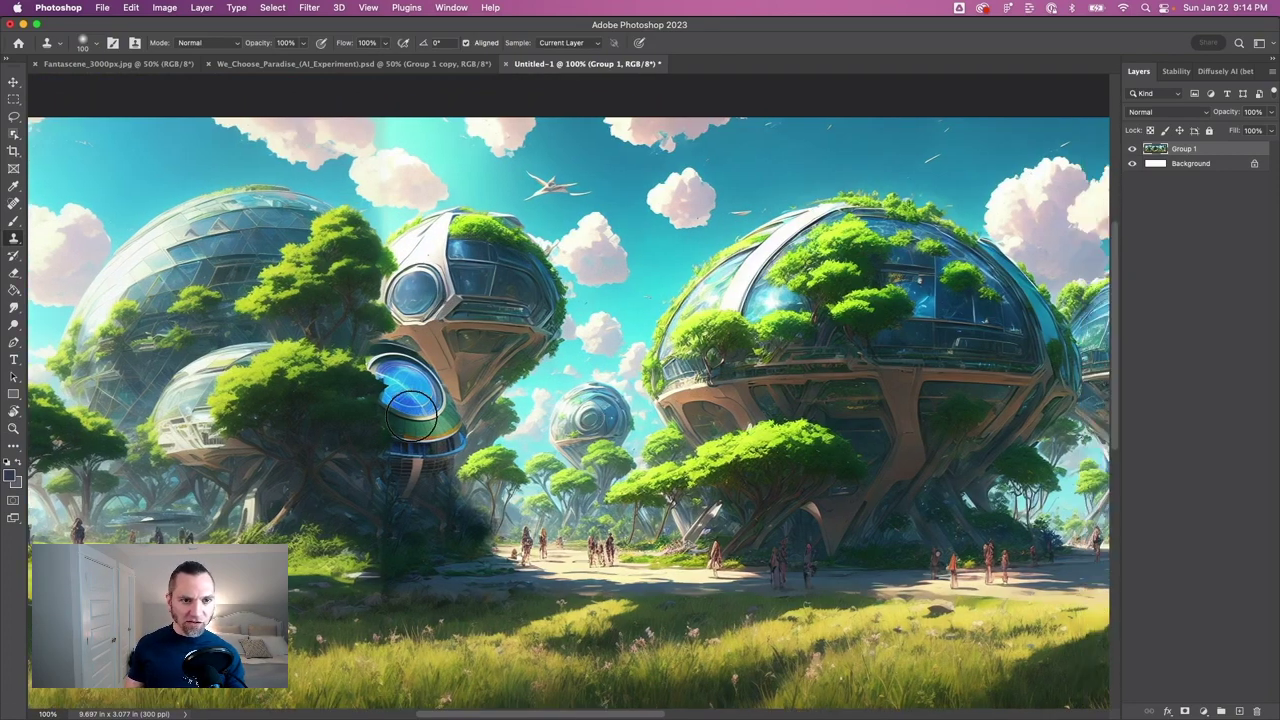
{"action": "left_click_drag", "start_coordinate": [411, 410], "coordinate": [413, 393]}
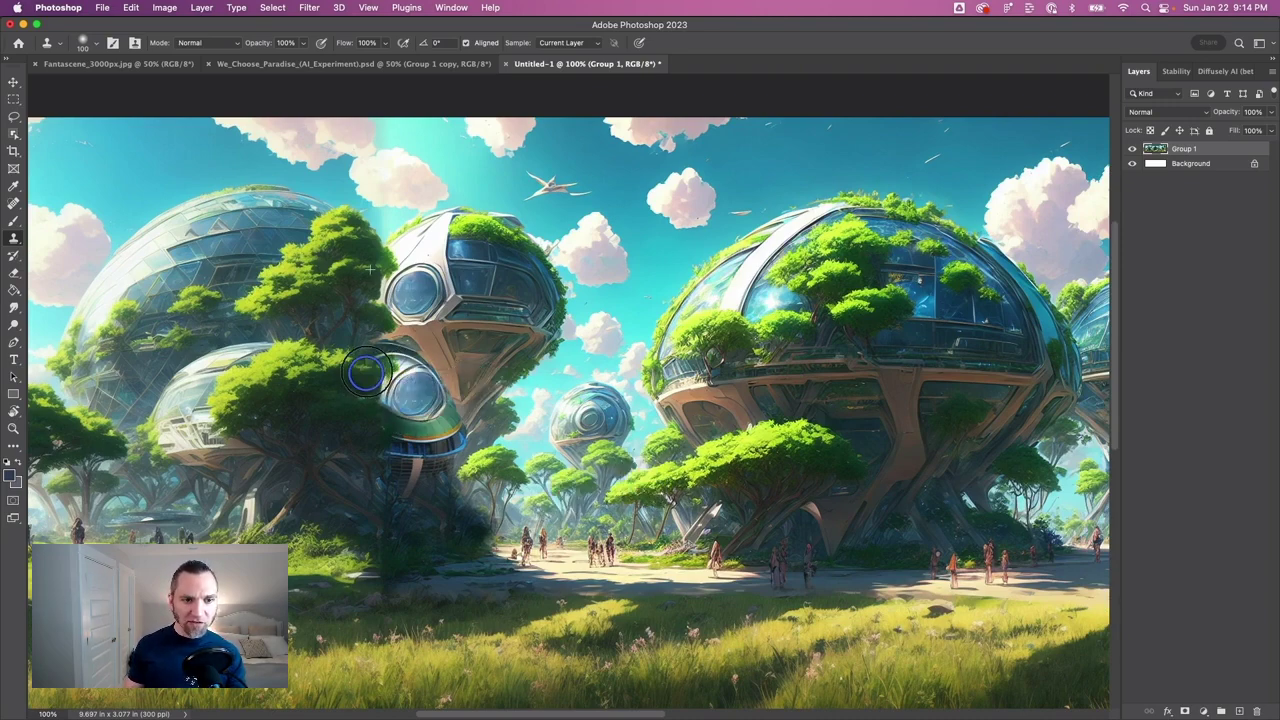
Step: Switch to the We_Choose_Paradise_(AI_Experiment).psd document
{"action": "scroll", "coordinate": [800, 428], "scroll_direction": "left", "scroll_amount": 5}
{"action": "scroll", "coordinate": [745, 430], "scroll_direction": "right", "scroll_amount": 10}
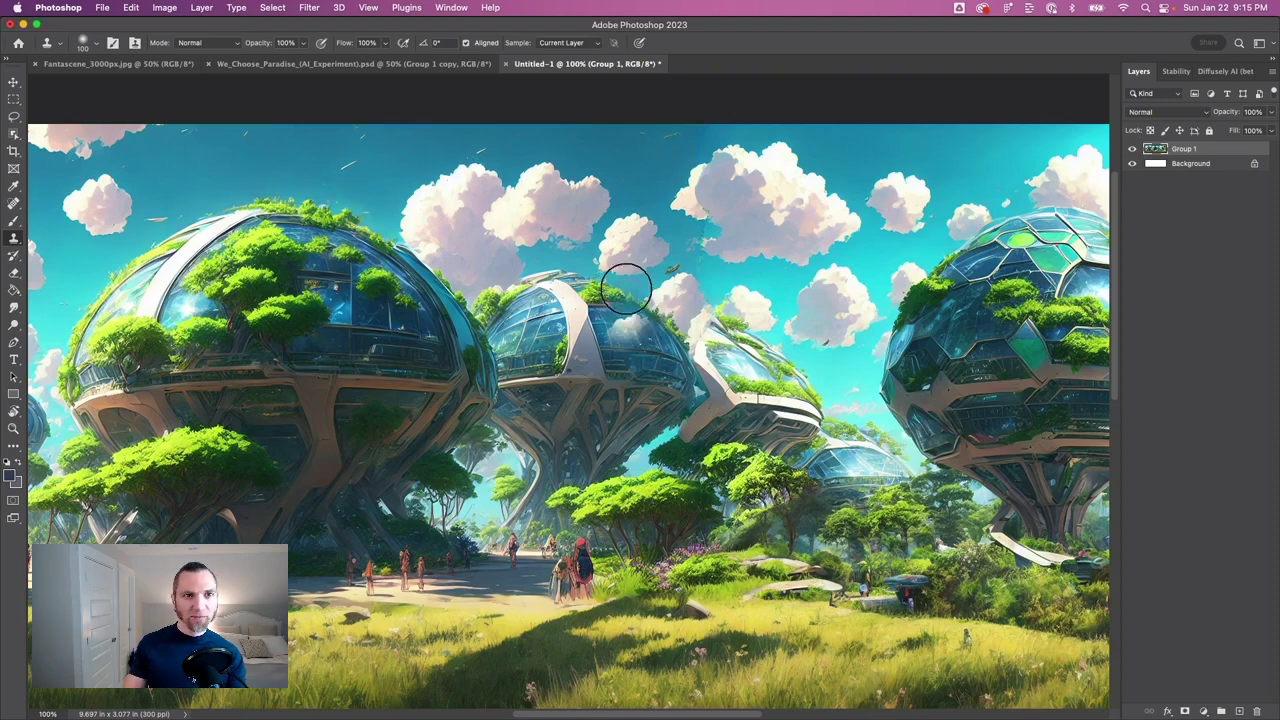
{"action": "left_click", "coordinate": [290, 64]}
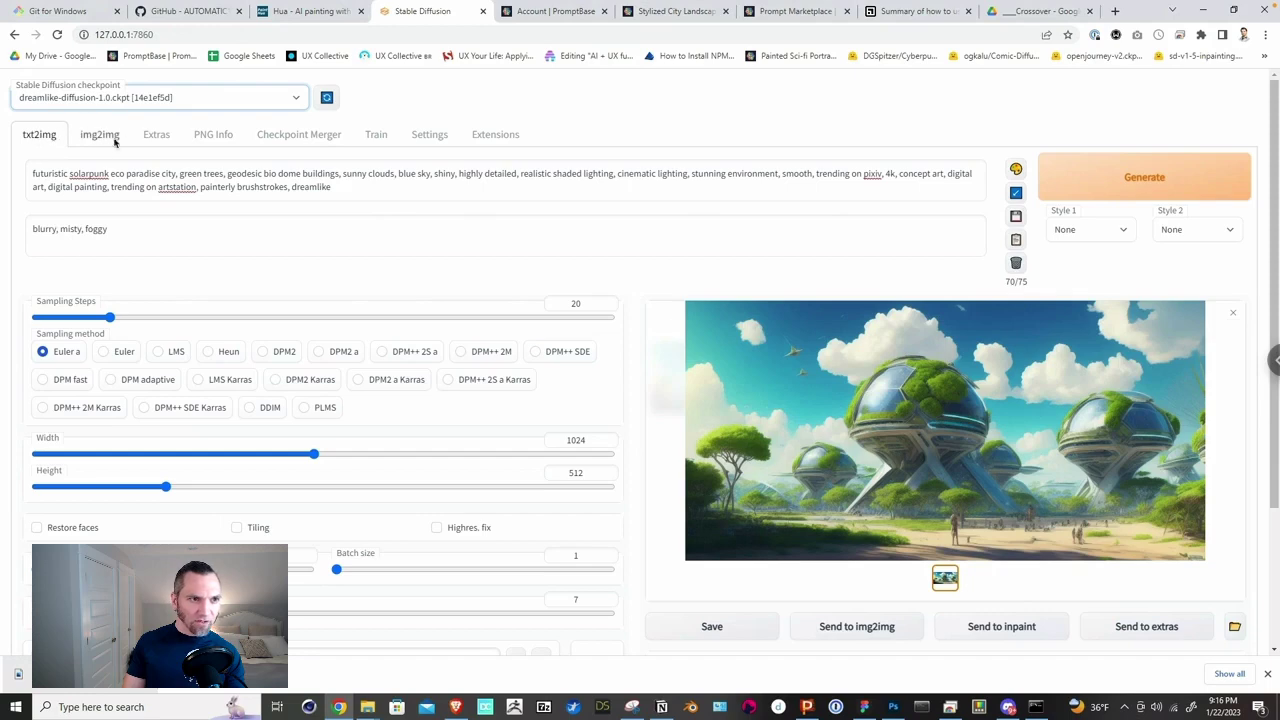
Step: Copy the solarpunk prompt from txt2img into the img2img prompt
{"action": "left_click", "coordinate": [100, 135]}
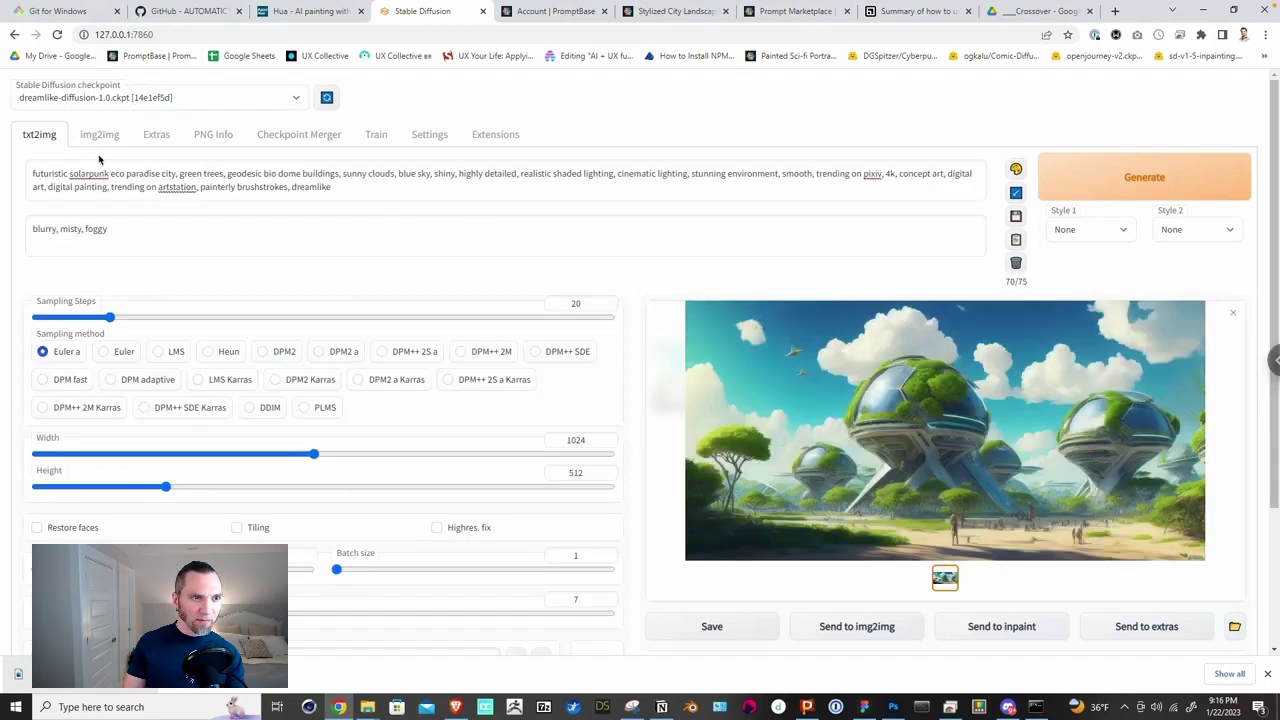
{"action": "left_click_drag", "start_coordinate": [333, 186], "coordinate": [22, 167]}
{"action": "key", "text": "ctrl+c"}
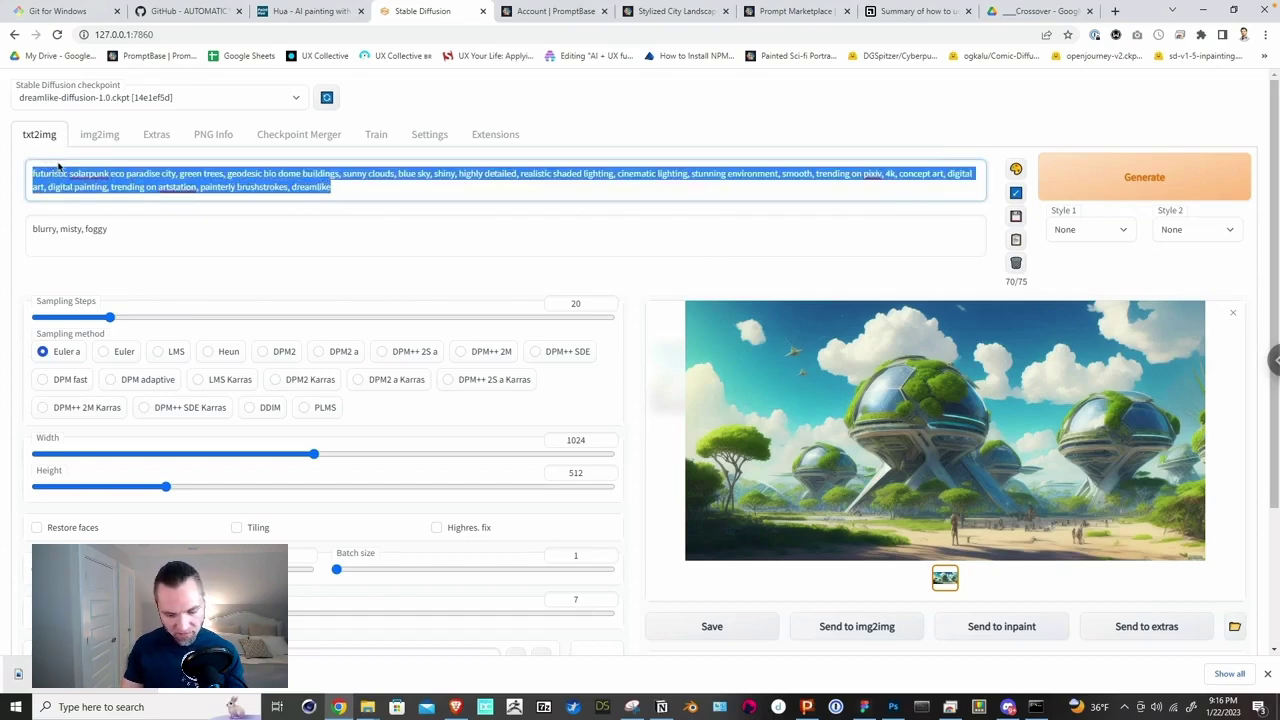
{"action": "left_click", "coordinate": [100, 134]}
{"action": "left_click", "coordinate": [136, 176]}
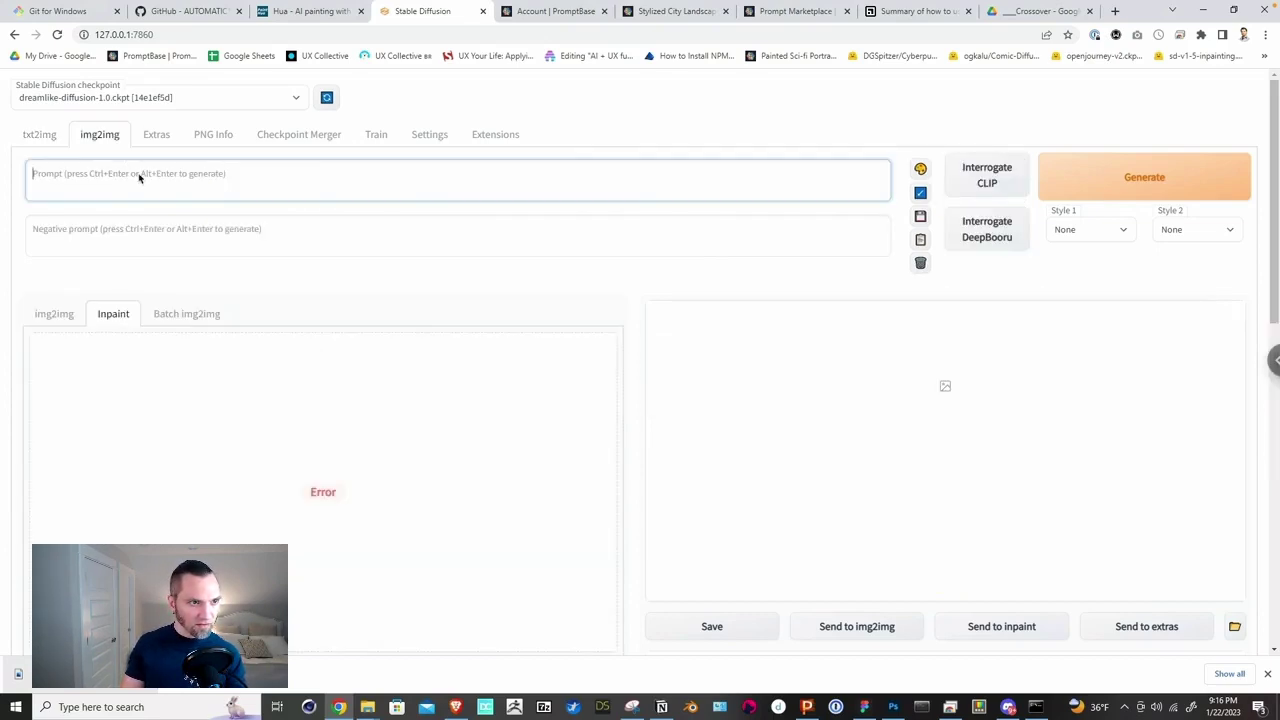
{"action": "key", "text": "ctrl+v"}
Step: Paste the negative prompt 'blurry, misty, foggy' into img2img
{"action": "left_click", "coordinate": [36, 134]}
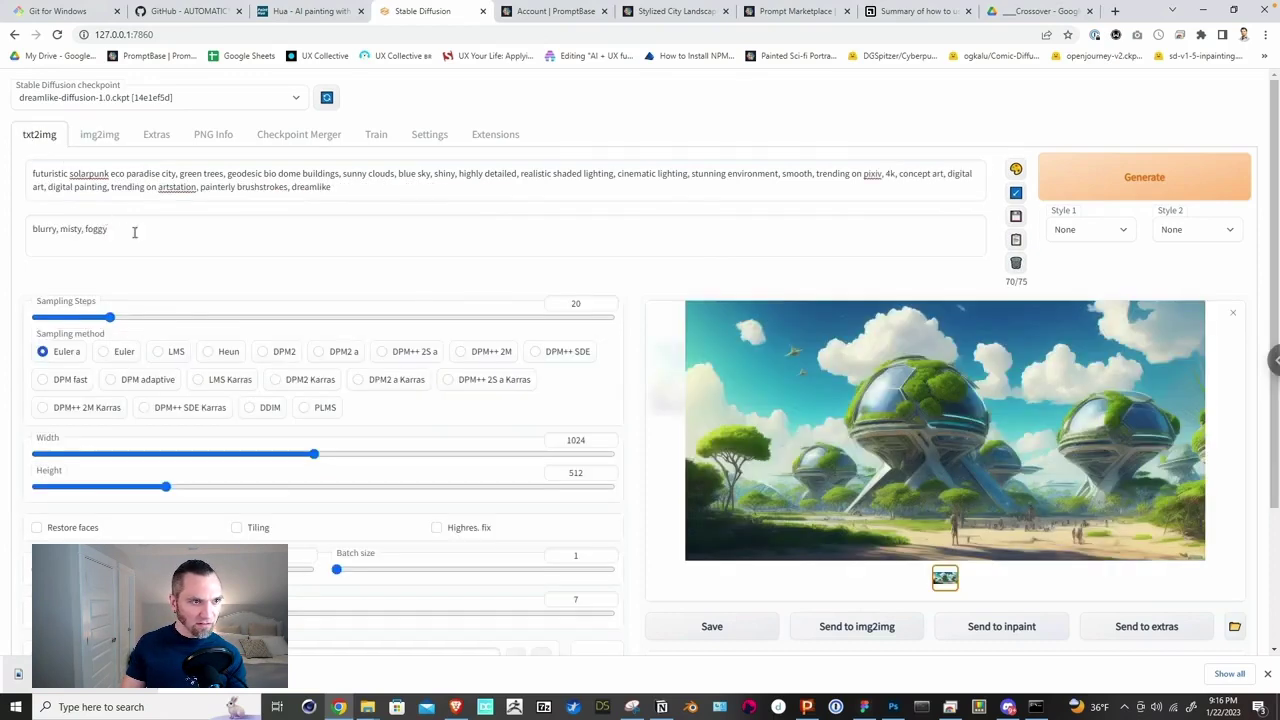
{"action": "left_click_drag", "start_coordinate": [134, 234], "coordinate": [8, 218]}
{"action": "key", "text": "ctrl+c"}
{"action": "left_click", "coordinate": [98, 134]}
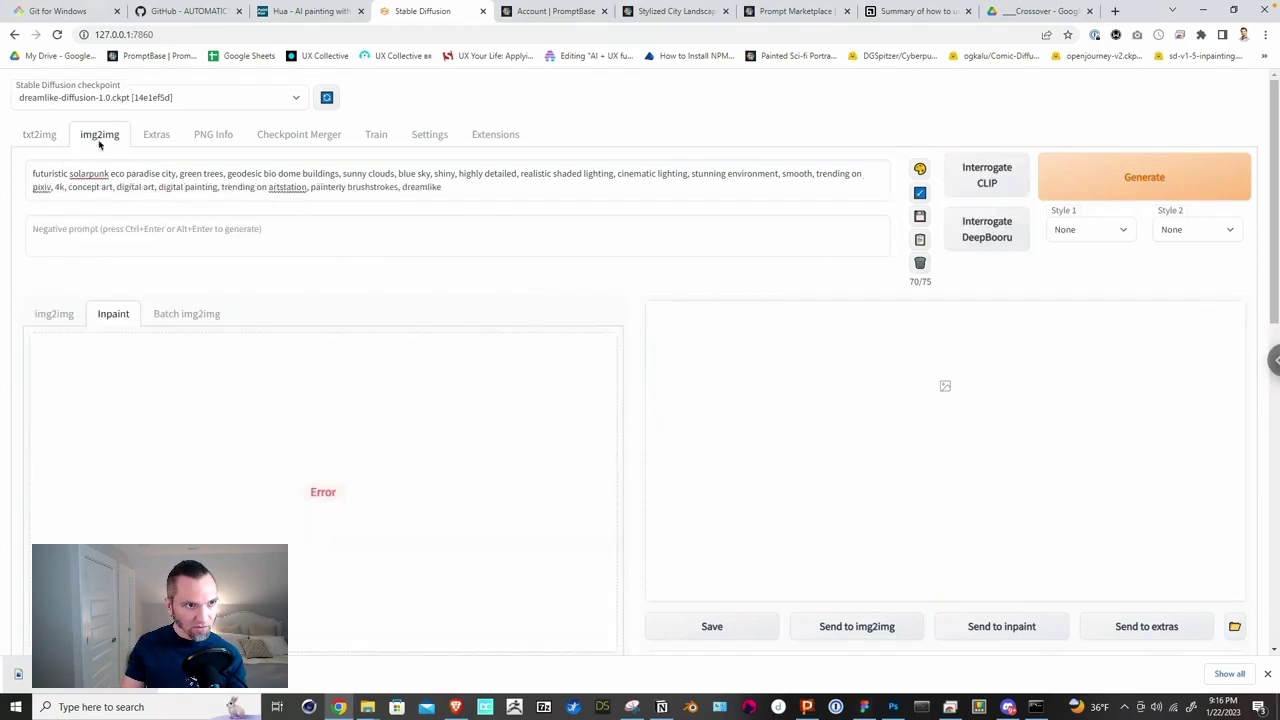
{"action": "left_click", "coordinate": [130, 230]}
{"action": "key", "text": "ctrl+v"}
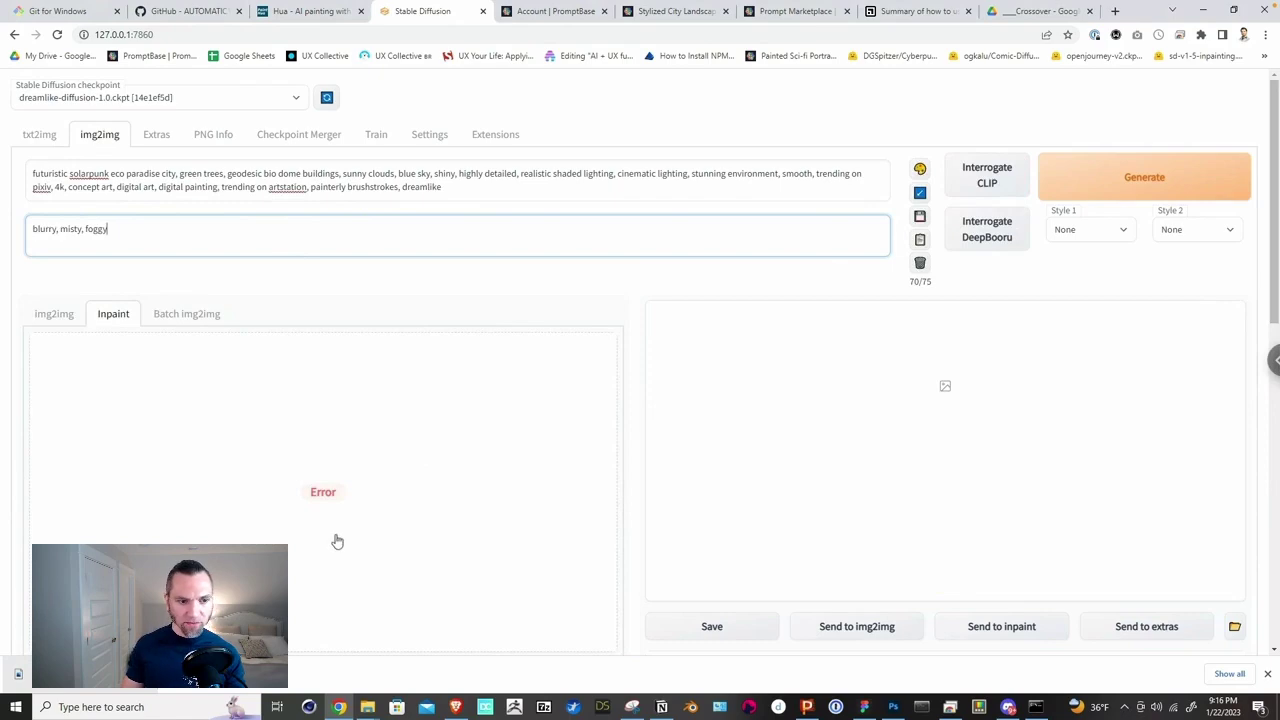
Step: Switch from inpainting to plain img2img and load the downloaded city image as input
{"action": "scroll", "coordinate": [65, 290], "scroll_direction": "down", "scroll_amount": 1}
{"action": "left_click", "coordinate": [66, 291]}
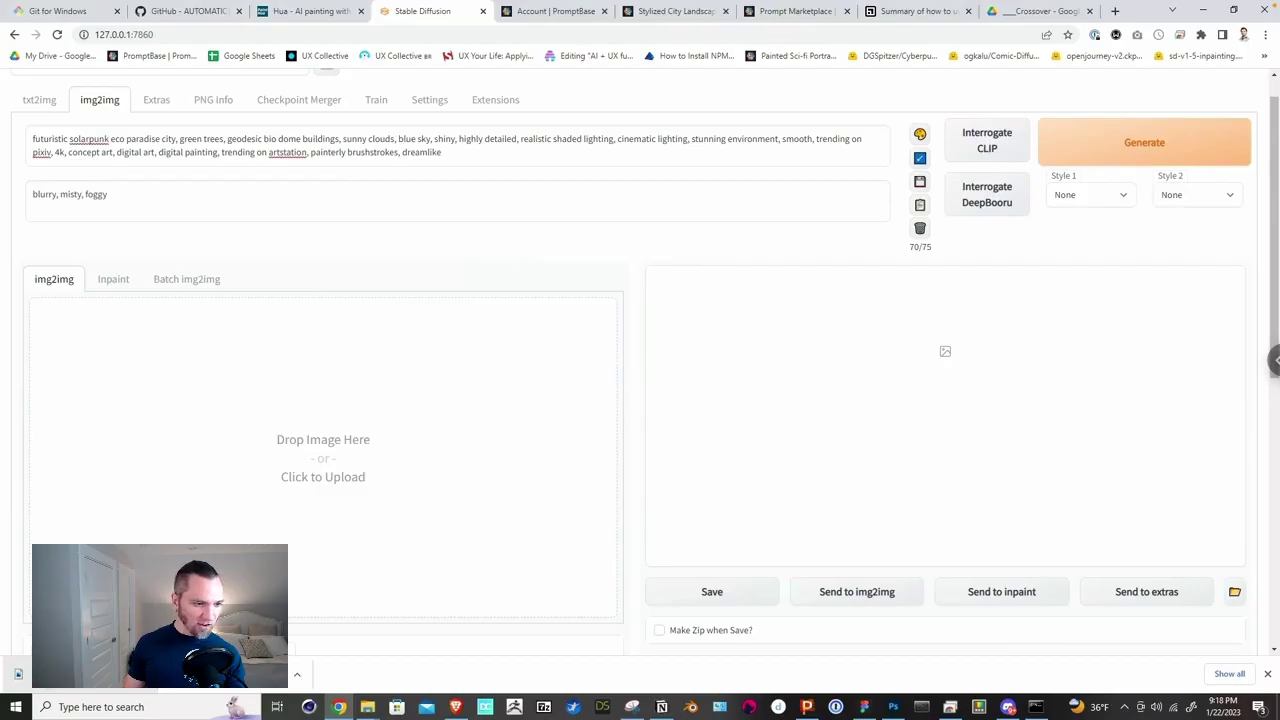
{"action": "left_click_drag", "start_coordinate": [18, 673], "coordinate": [15, 652]}
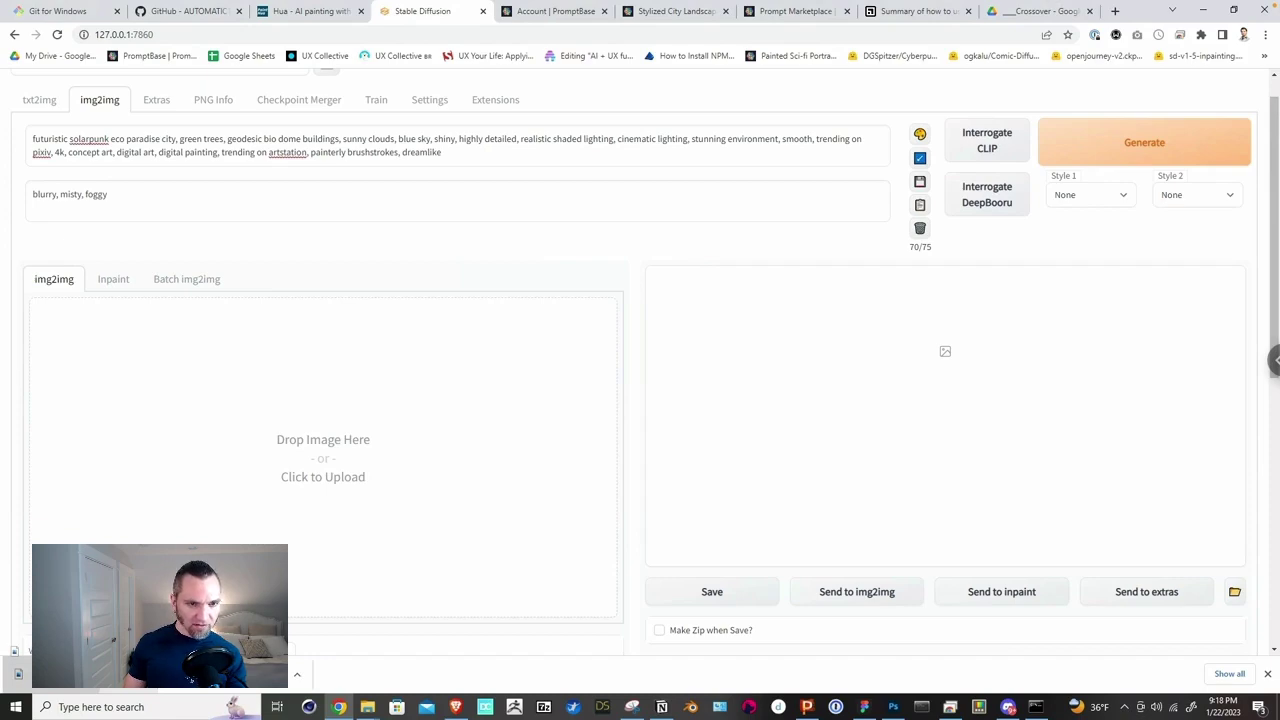
{"action": "left_click_drag", "start_coordinate": [15, 652], "coordinate": [150, 470]}
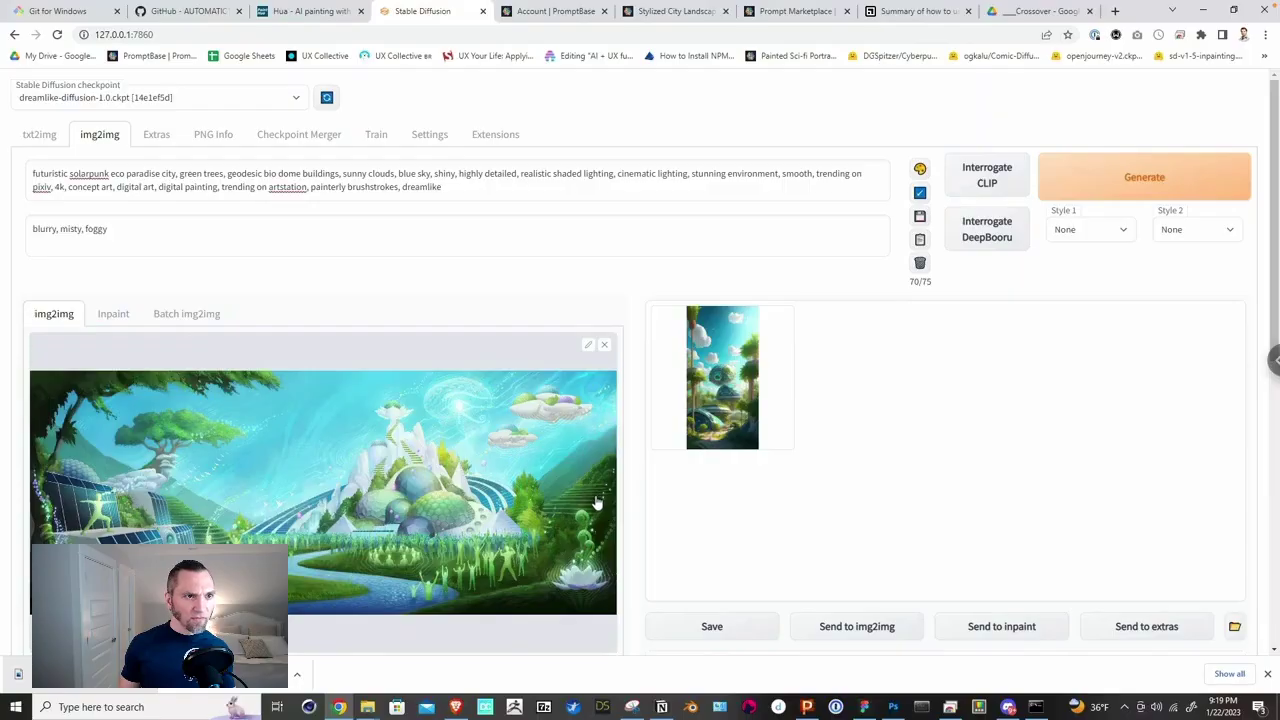
Step: Set the output width to 1024 and generate from the city image
{"action": "scroll", "coordinate": [573, 513], "scroll_direction": "down", "scroll_amount": 4}
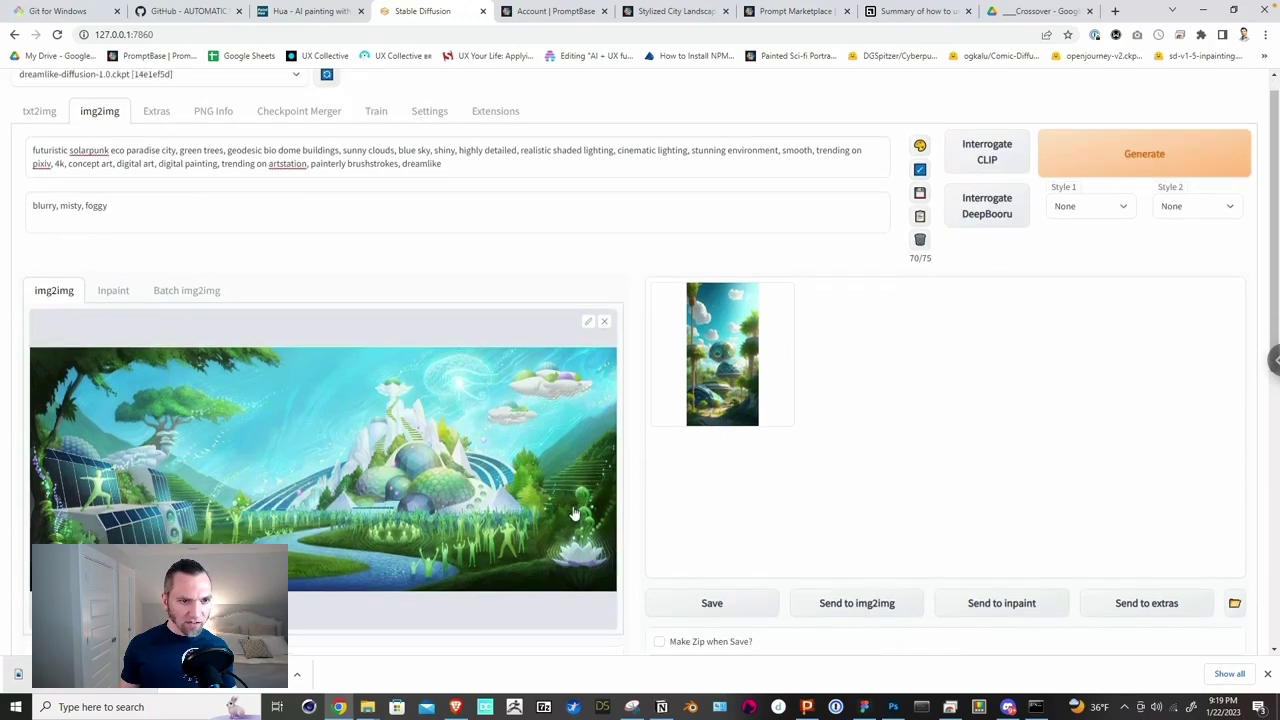
{"action": "scroll", "coordinate": [555, 521], "scroll_direction": "down", "scroll_amount": 1}
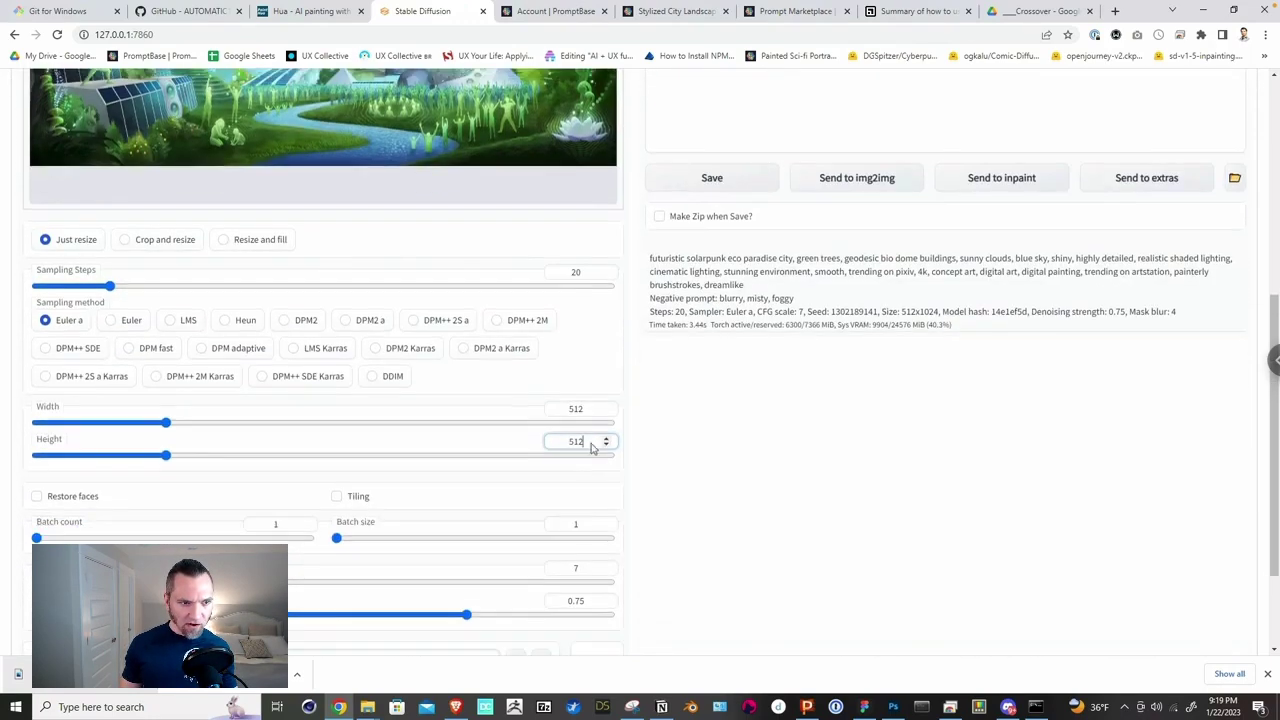
{"action": "left_click", "coordinate": [590, 409]}
{"action": "key", "text": "ctrl+a"}
{"action": "type", "text": "1024"}
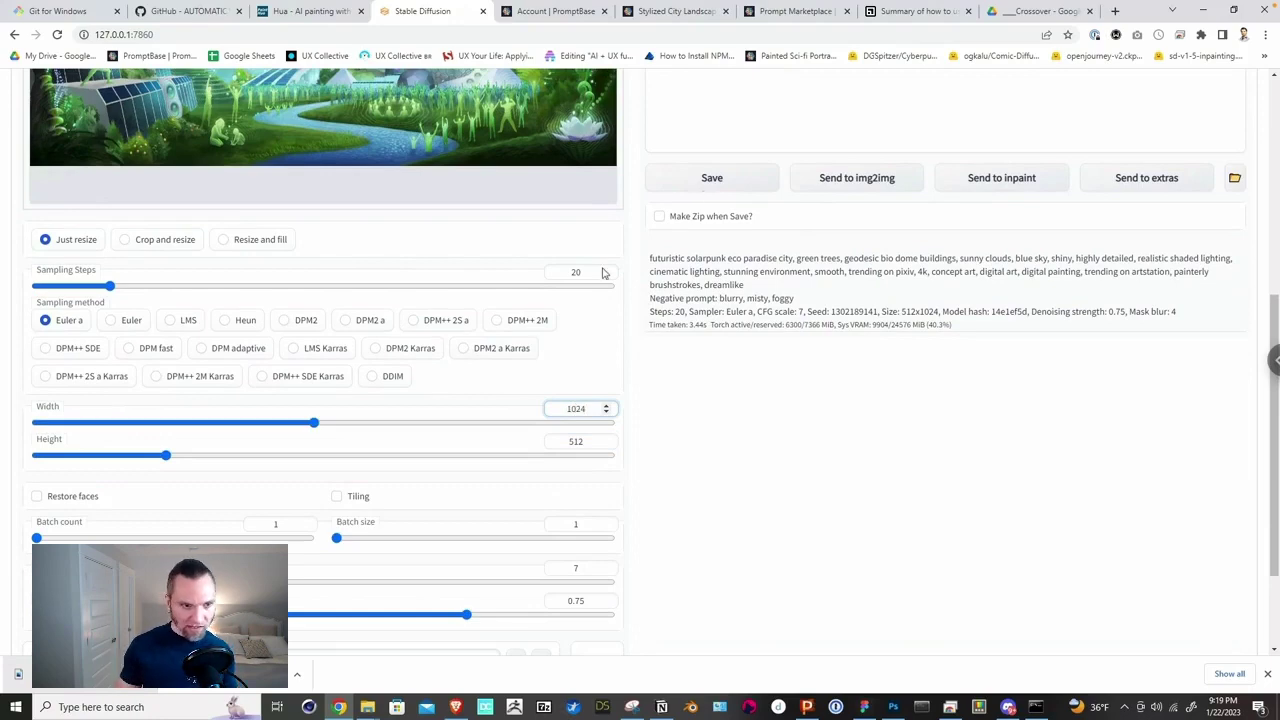
{"action": "scroll", "coordinate": [647, 397], "scroll_direction": "up", "scroll_amount": 3}
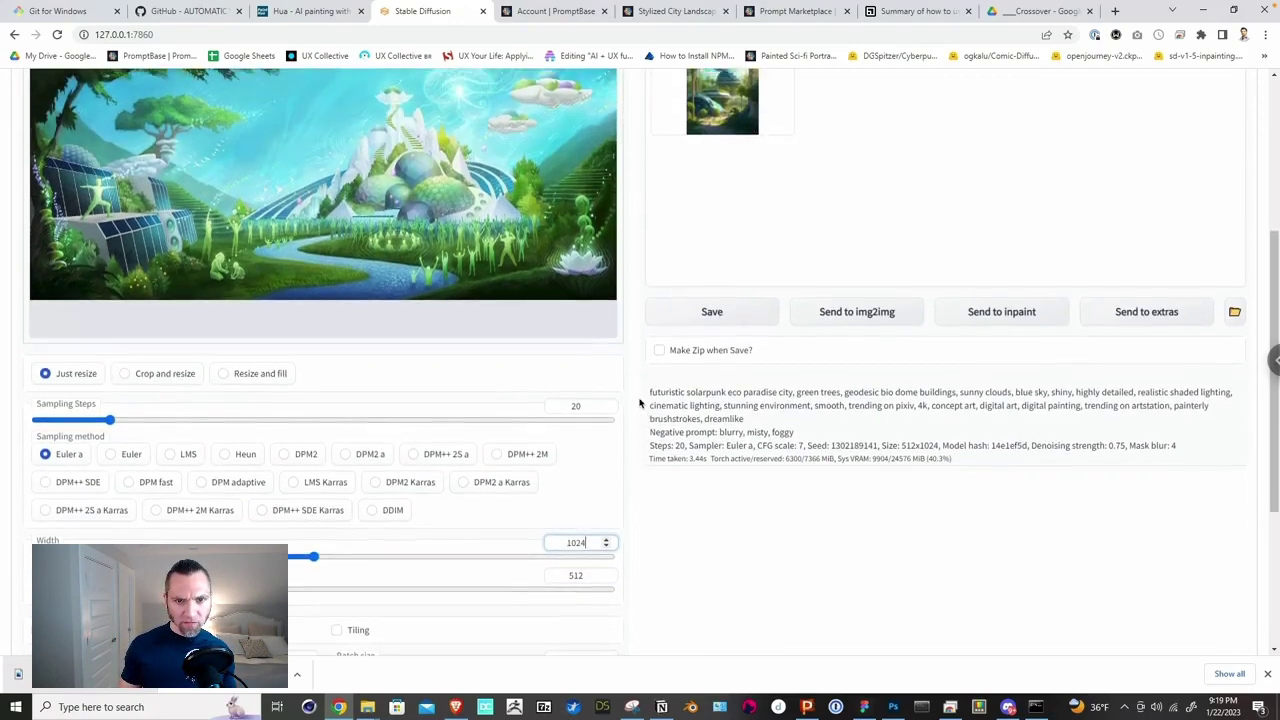
{"action": "scroll", "coordinate": [673, 284], "scroll_direction": "up", "scroll_amount": 2}
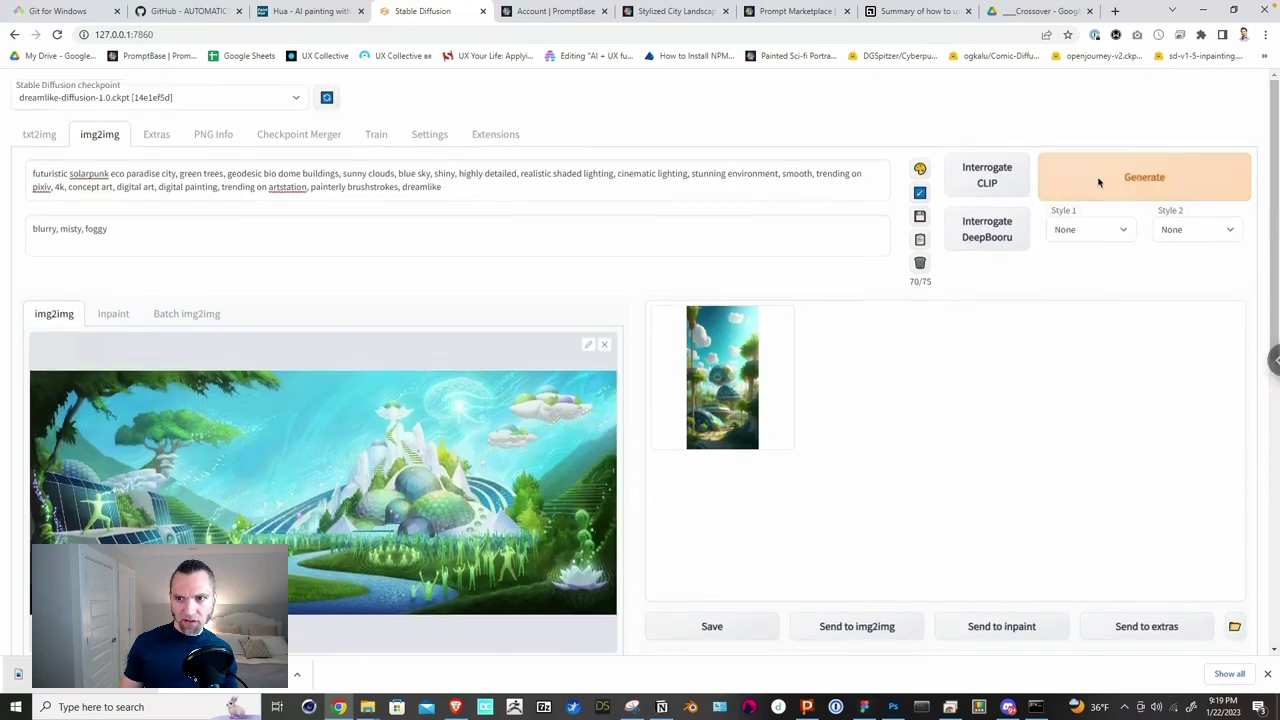
{"action": "left_click", "coordinate": [1098, 182]}
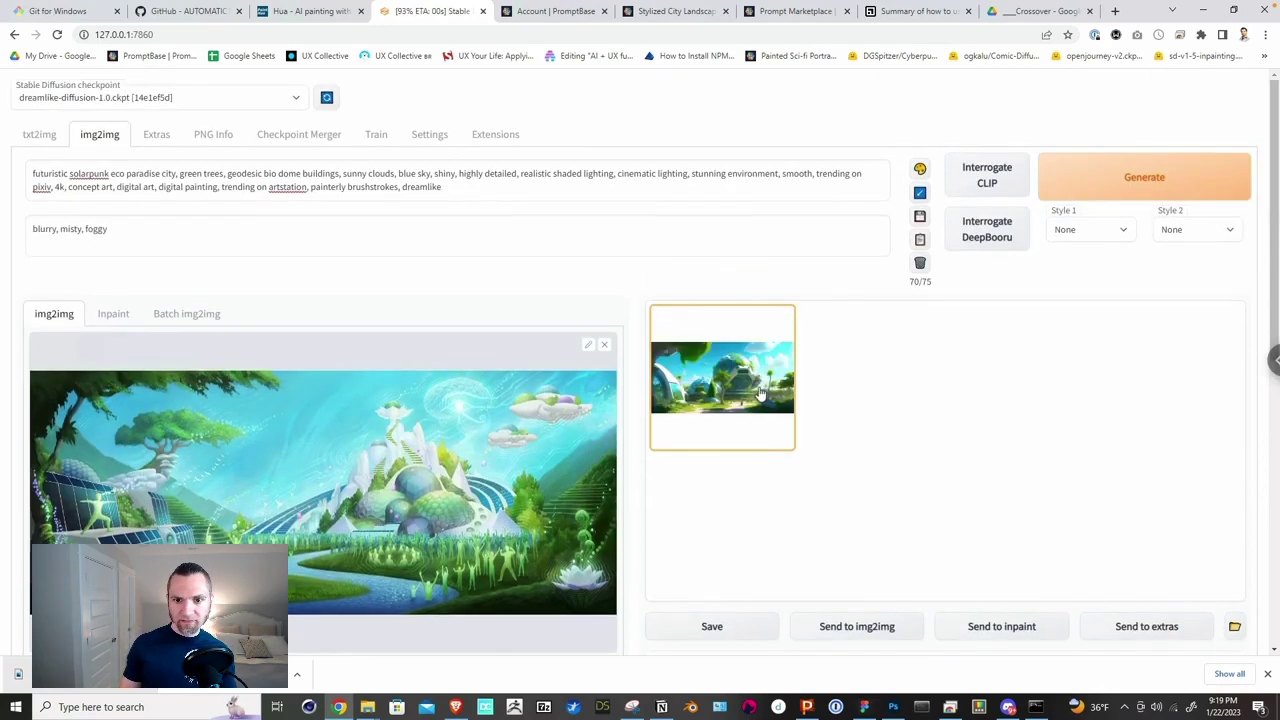
Step: View the wide dome-city render large, then load the pink floating-island image as input
{"action": "left_click", "coordinate": [778, 390]}
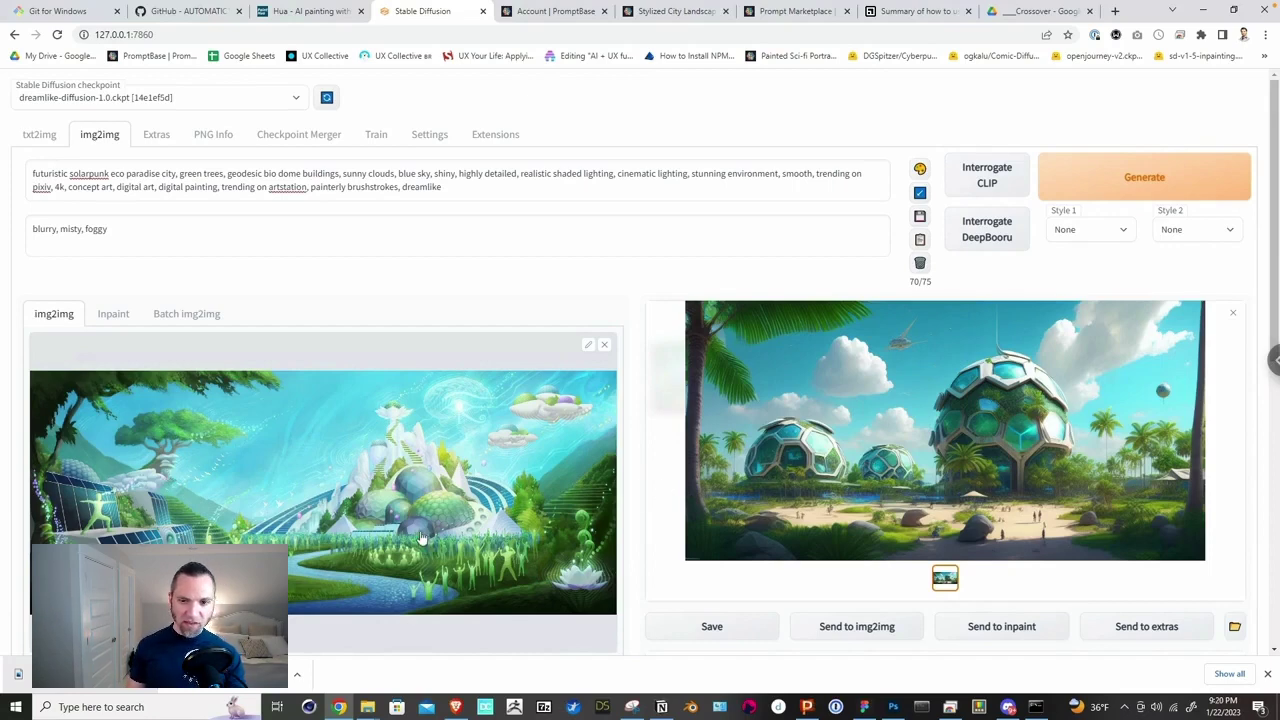
{"action": "scroll", "coordinate": [780, 395], "scroll_direction": "down", "scroll_amount": 1}
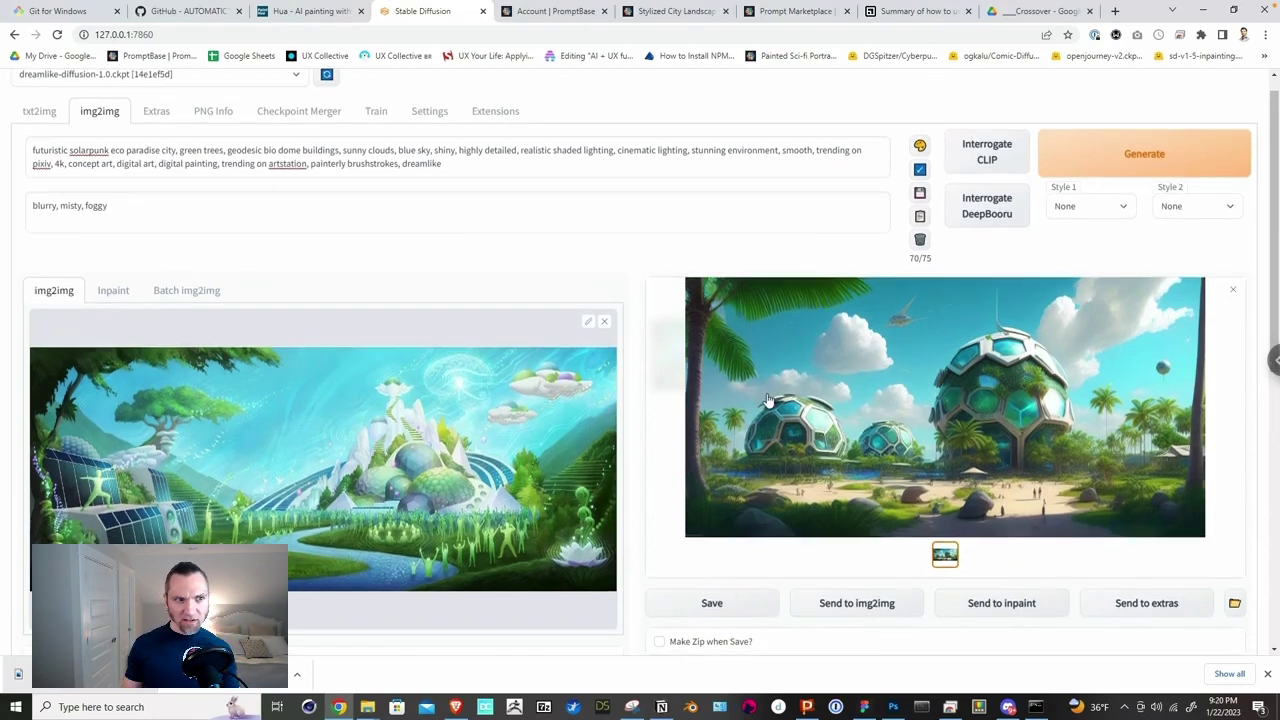
{"action": "left_click", "coordinate": [428, 172]}
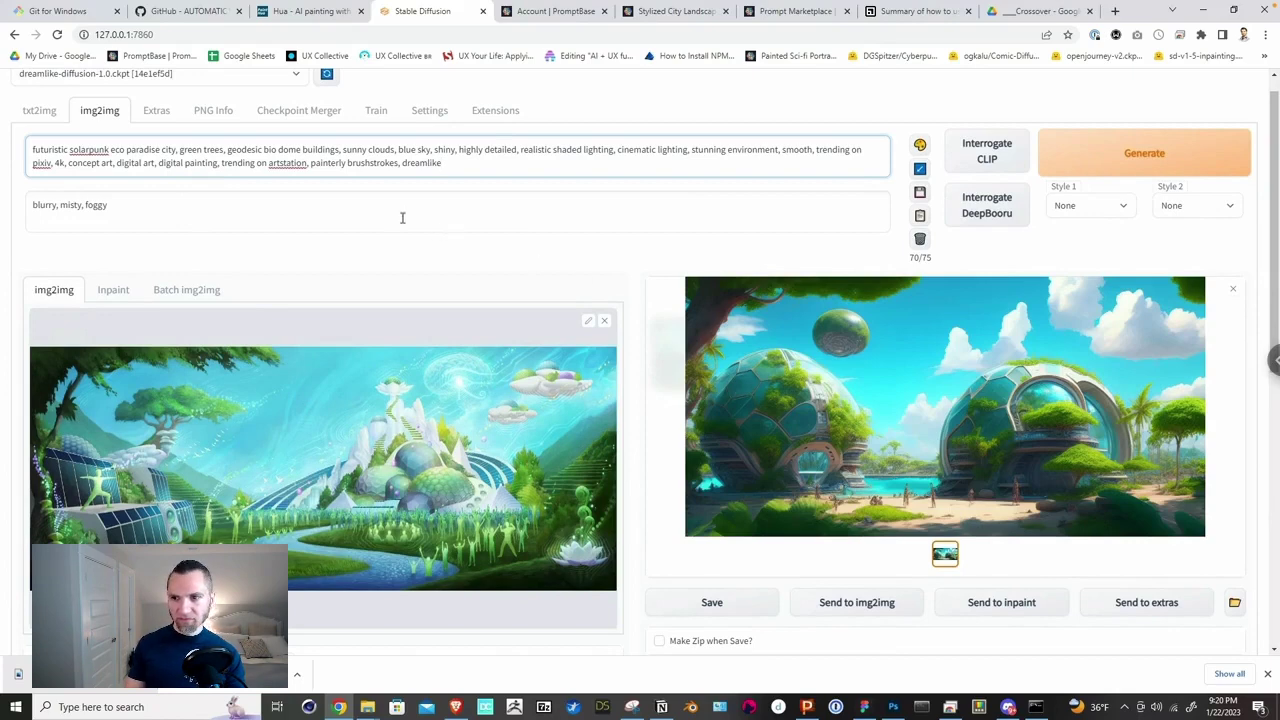
{"action": "left_click_drag", "start_coordinate": [380, 674], "coordinate": [309, 480]}
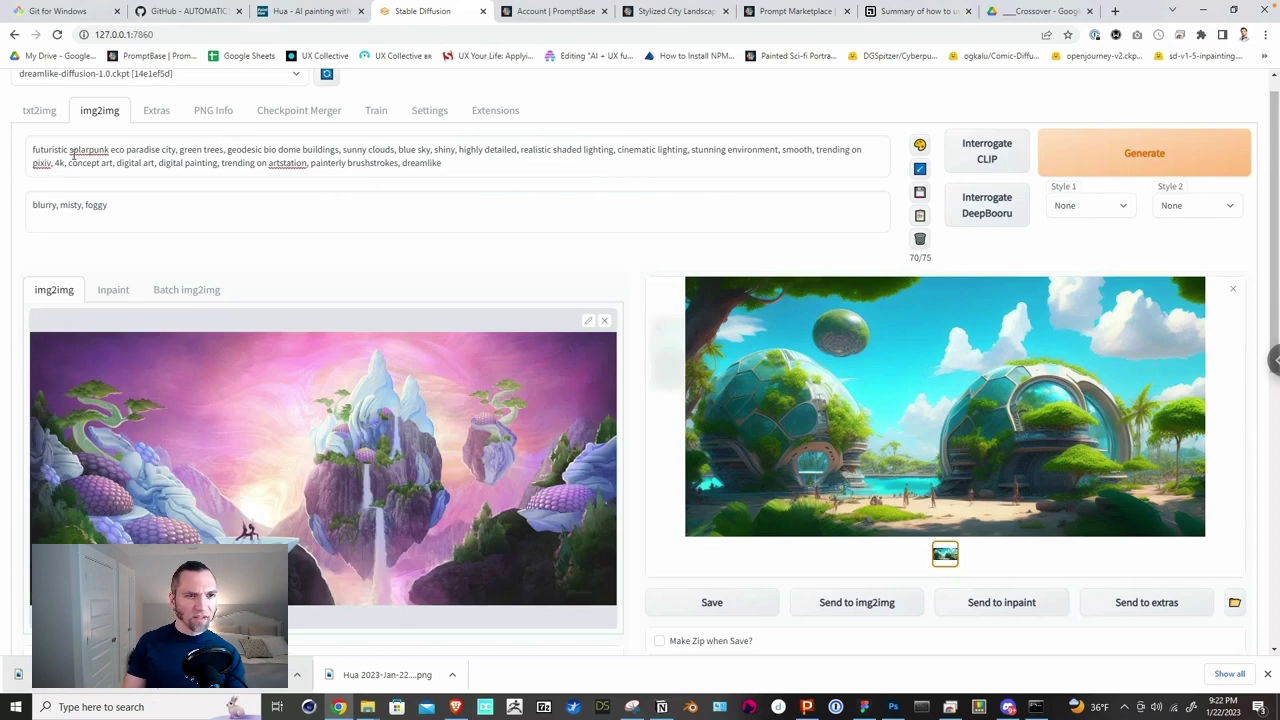
Step: Generate three purple-sky dome-city variations from the pink floating-island input image
{"action": "left_click", "coordinate": [1112, 155]}
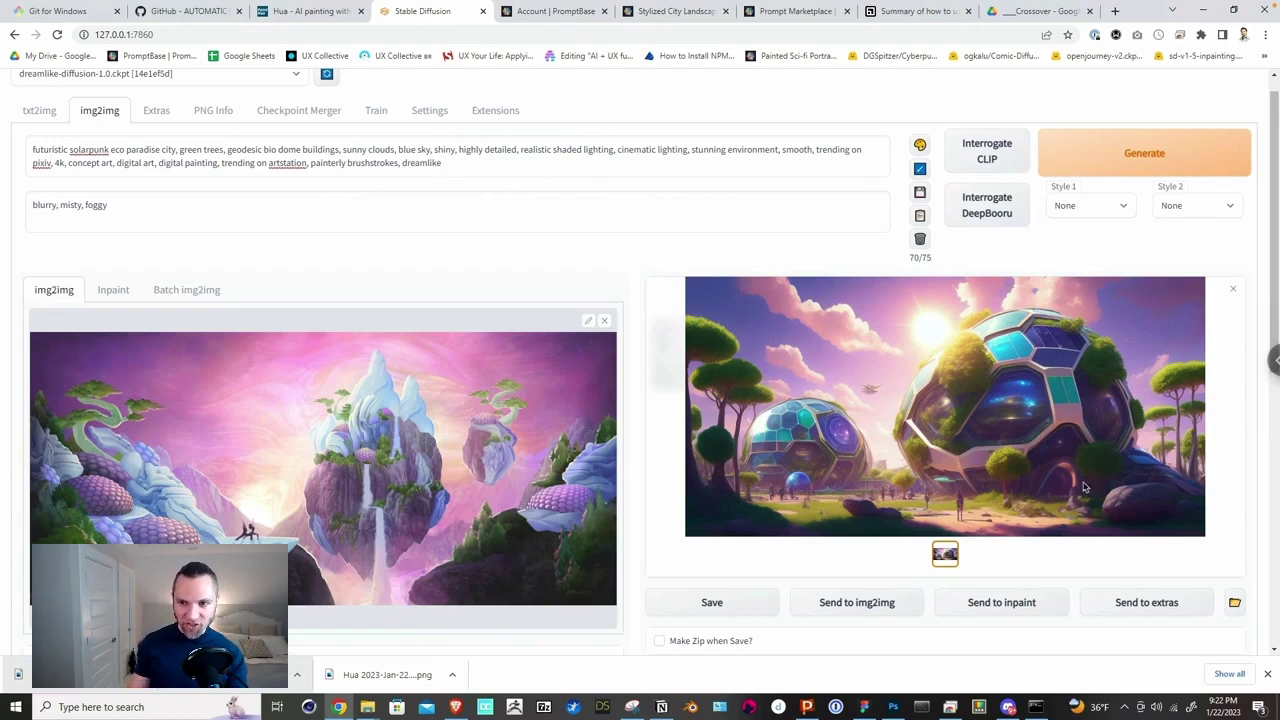
{"action": "left_click", "coordinate": [1118, 152]}
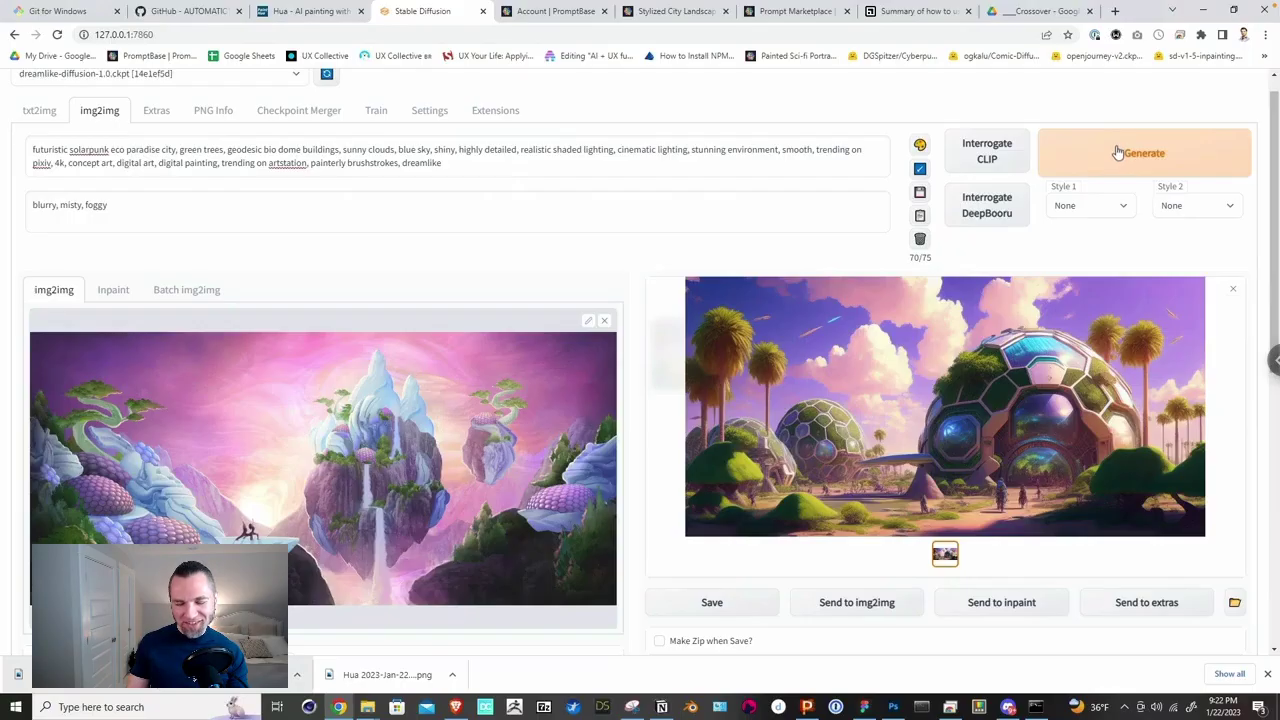
{"action": "left_click", "coordinate": [1122, 152]}
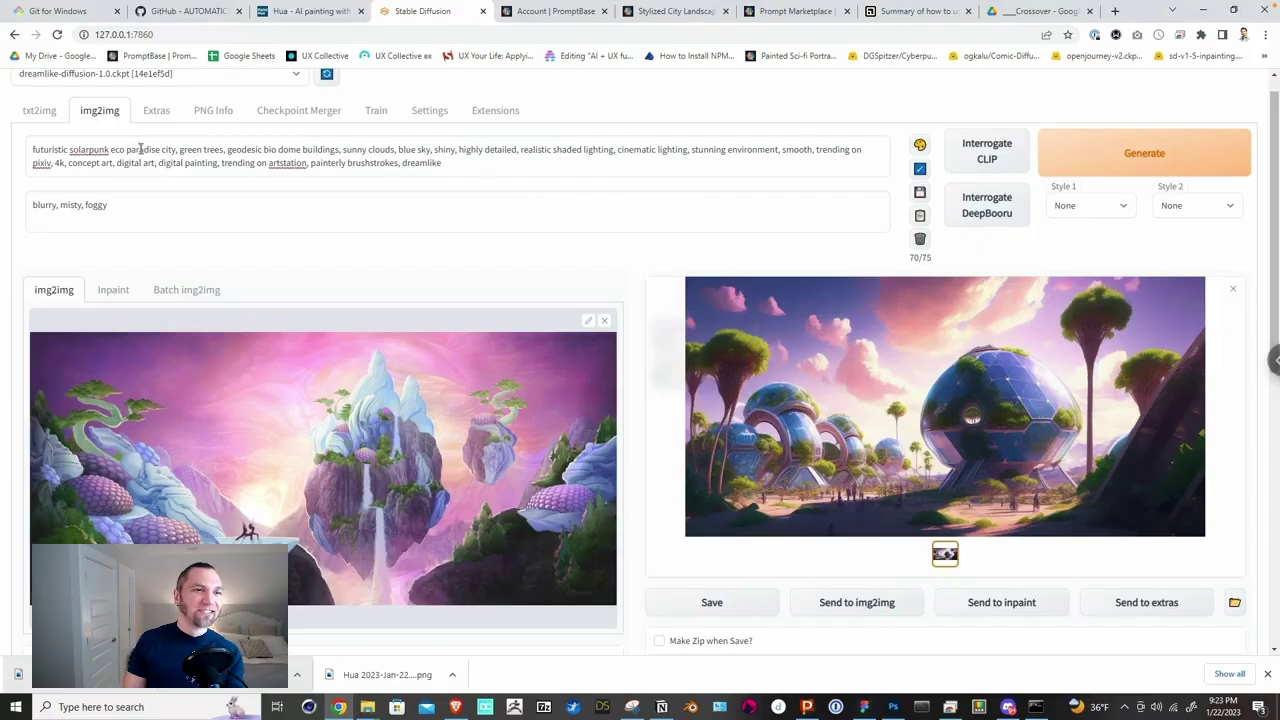
{"action": "left_click", "coordinate": [179, 150]}
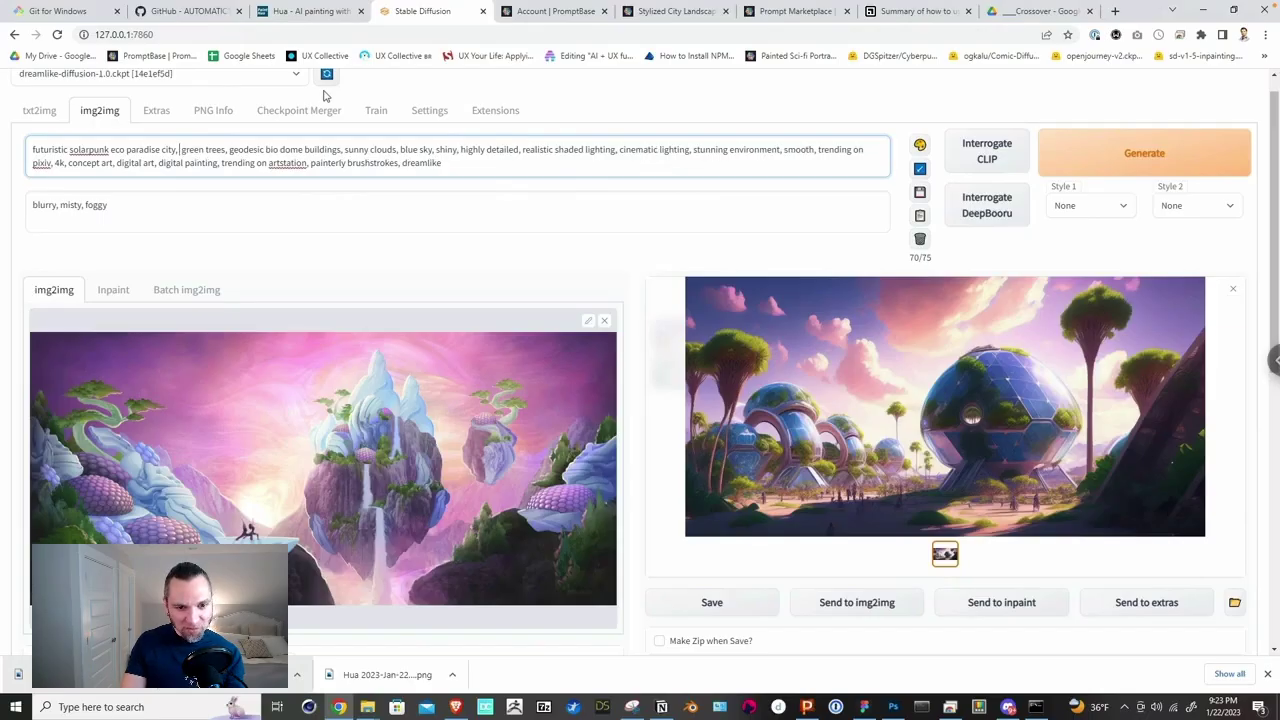
Step: Add 'floating islands,' to the prompt and generate four variations
{"action": "type", "text": "floatin"}
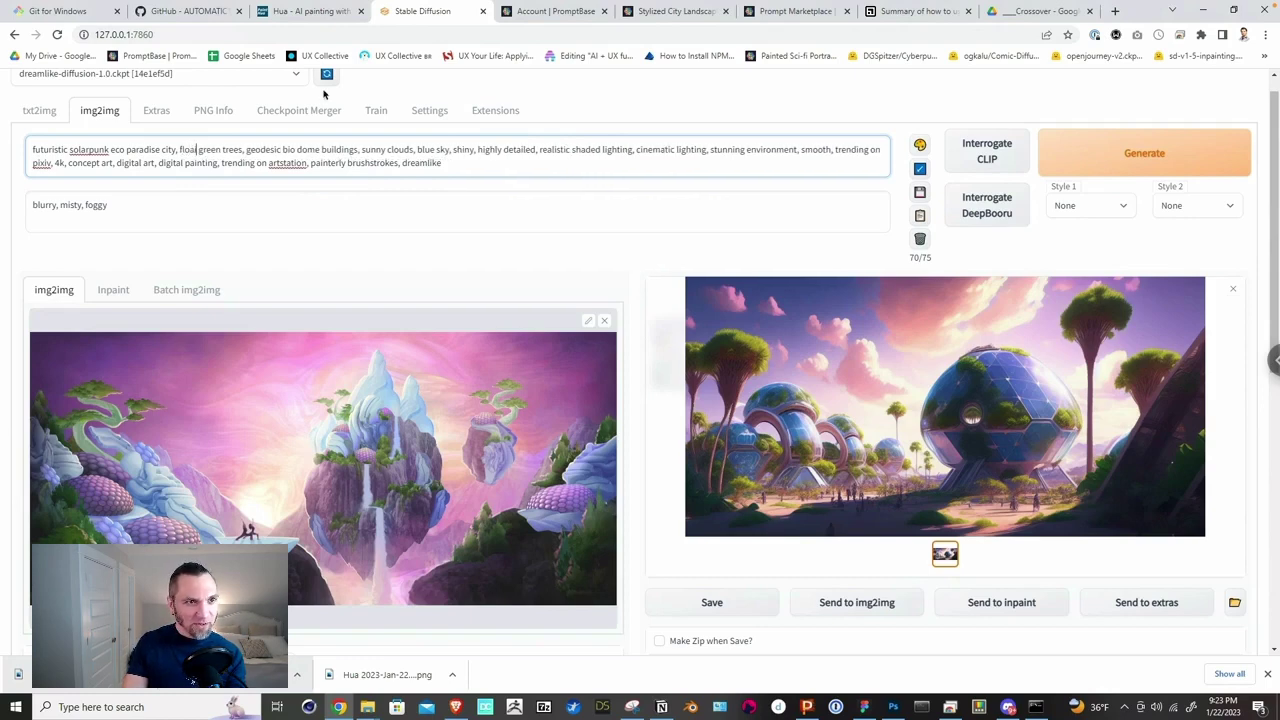
{"action": "type", "text": "g islands"}
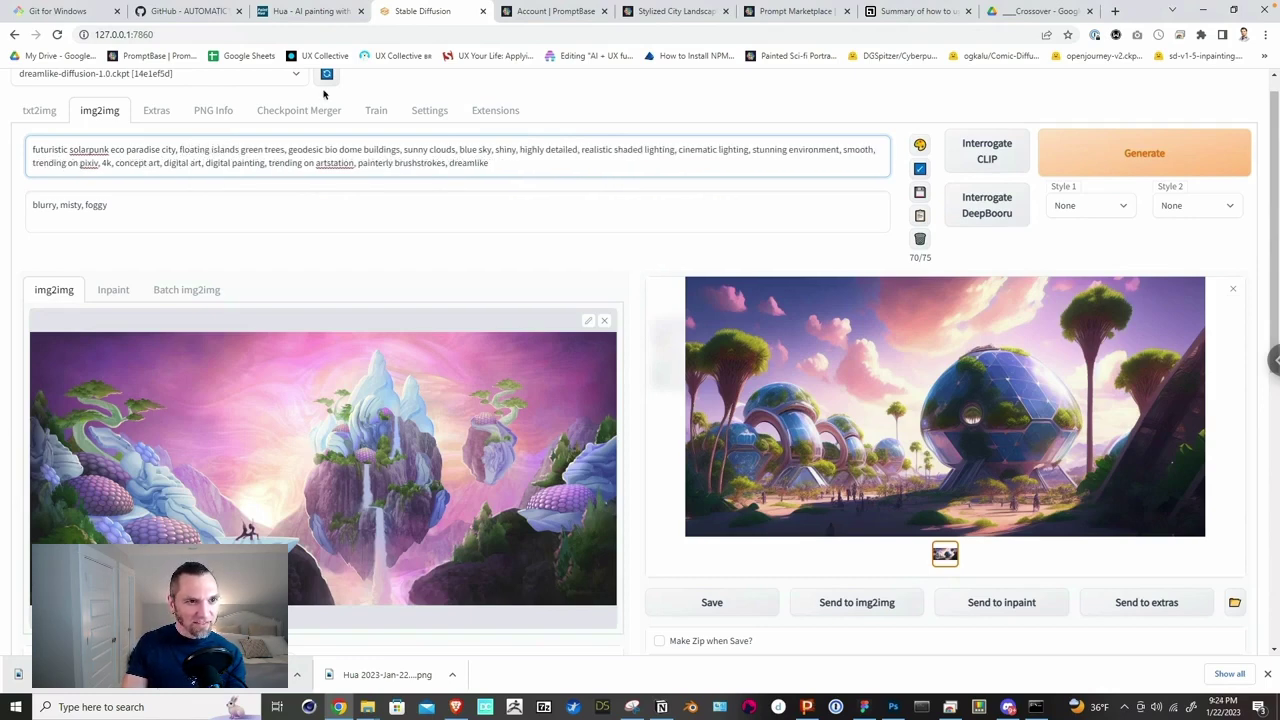
{"action": "type", "text": ","}
{"action": "left_click", "coordinate": [1097, 166]}
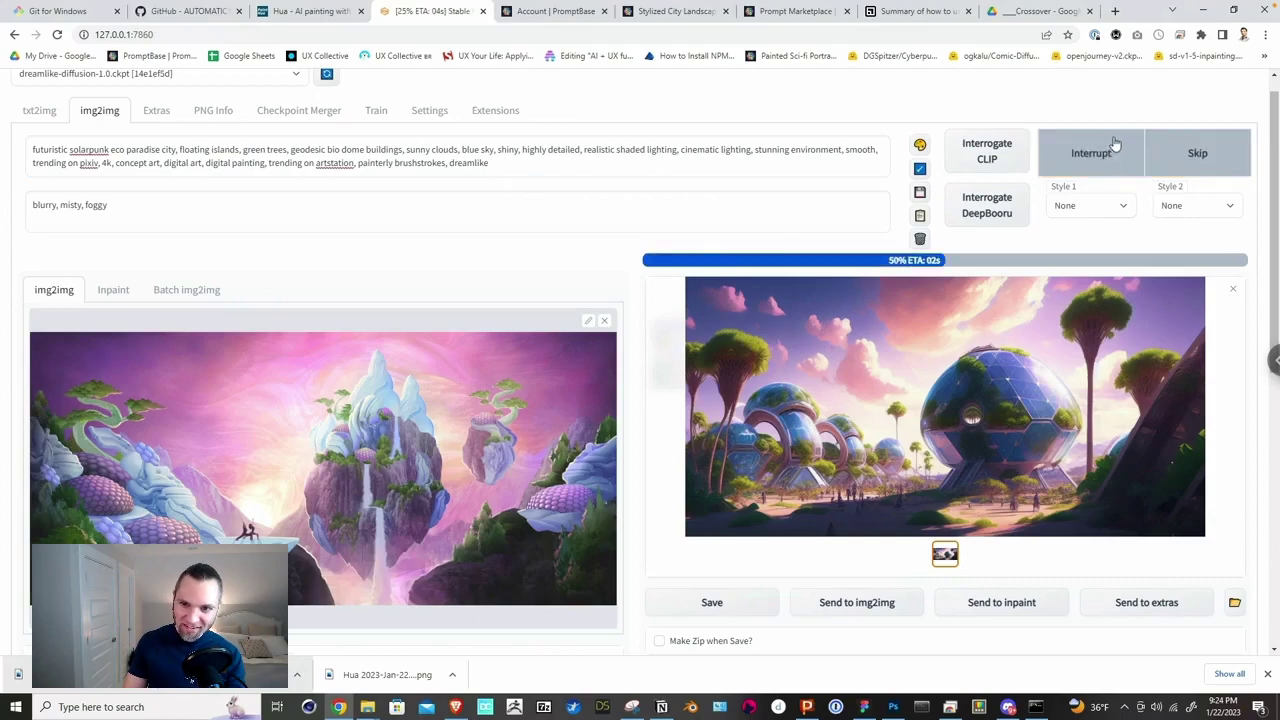
{"action": "left_click", "coordinate": [1111, 145]}
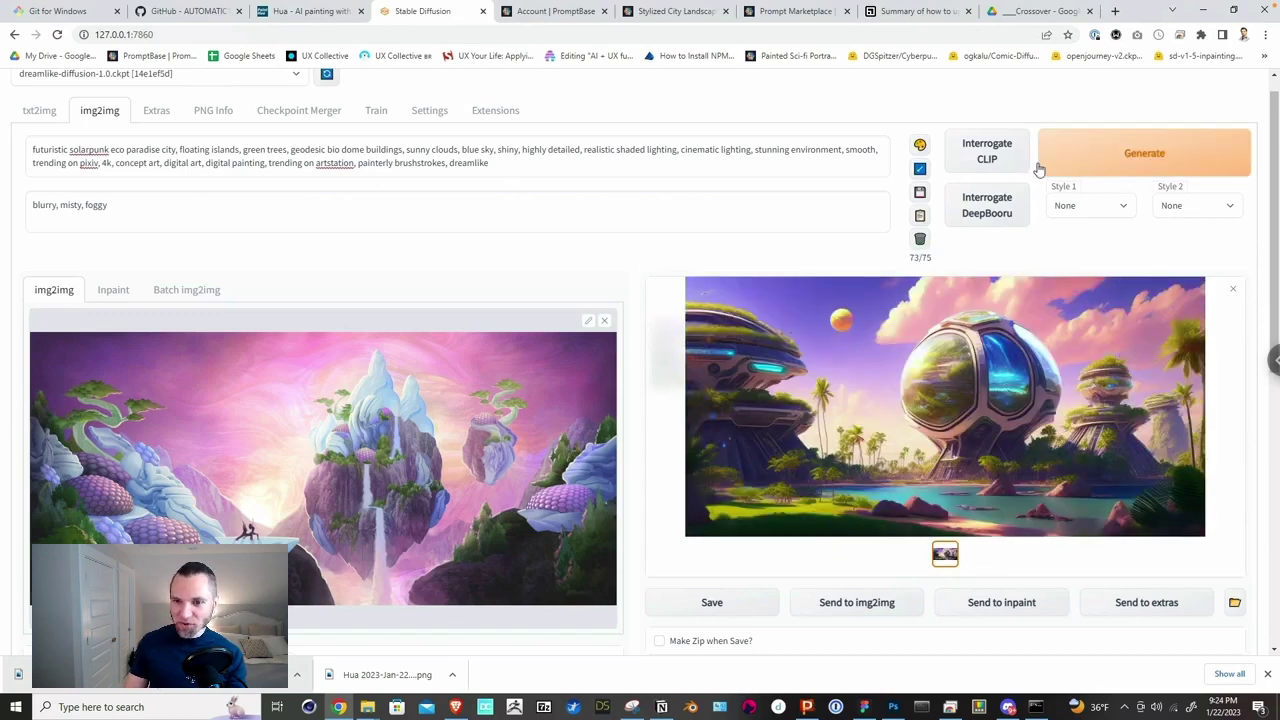
{"action": "left_click", "coordinate": [1095, 162]}
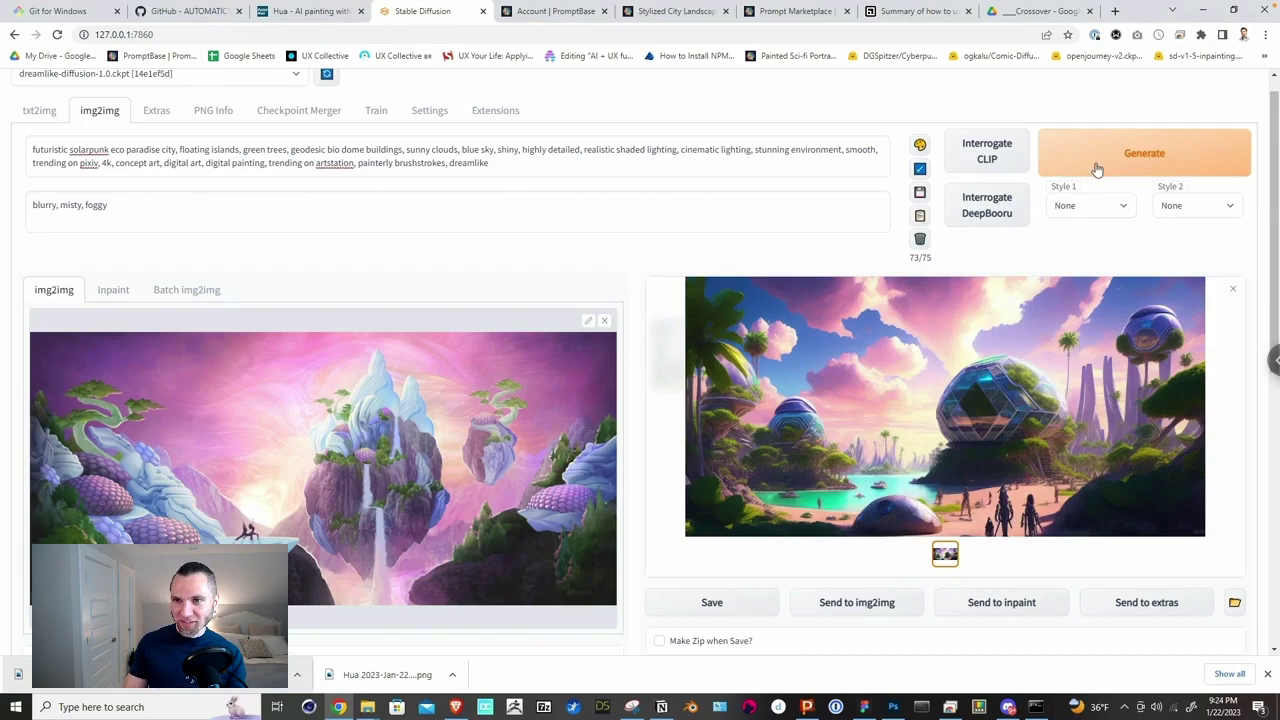
{"action": "left_click", "coordinate": [1100, 160]}
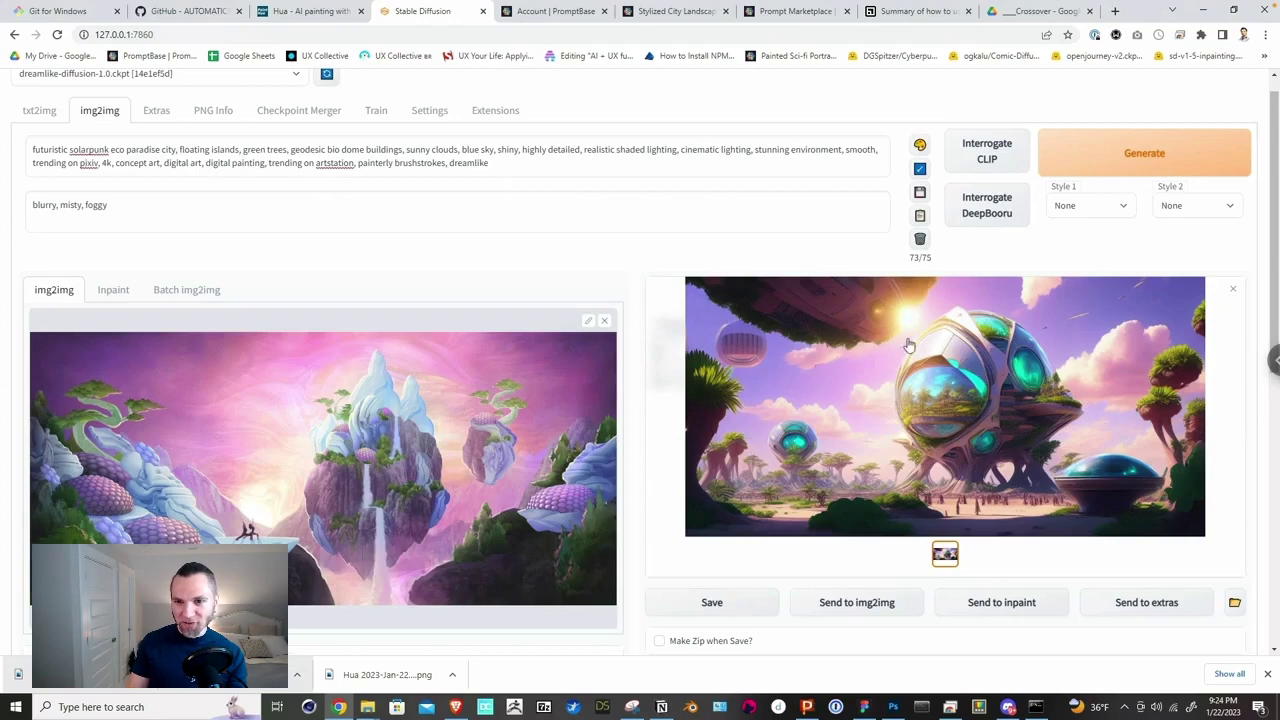
Step: Change the prompt to 'floating arcology ship islands' and generate the pod-ship city
{"action": "left_click", "coordinate": [160, 143]}
{"action": "left_click", "coordinate": [214, 149]}
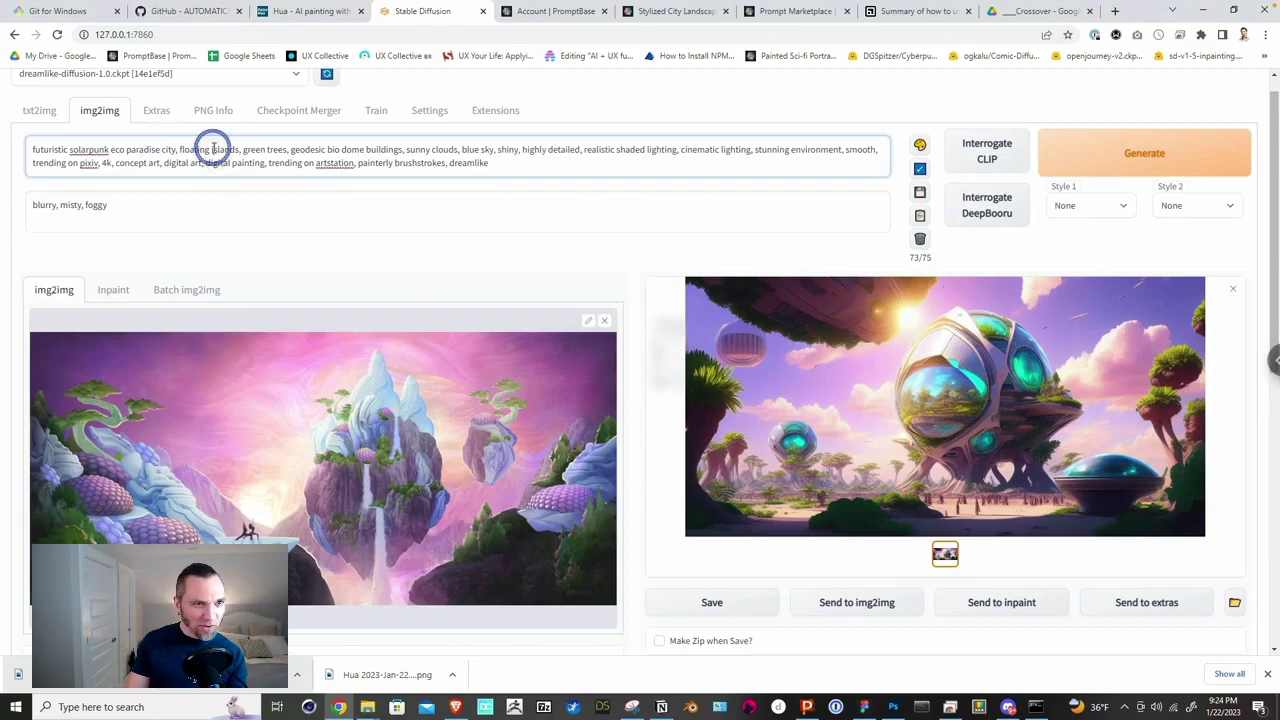
{"action": "type", "text": "aro"}
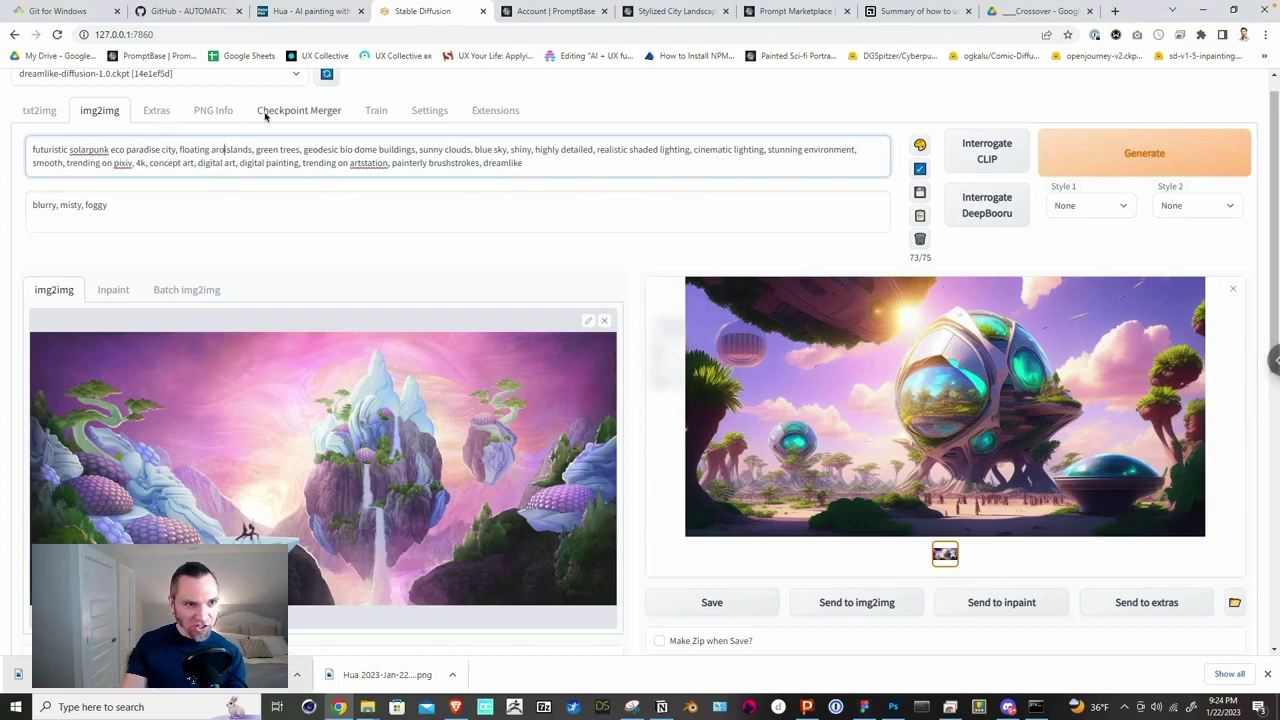
{"action": "type", "text": "ology ship"}
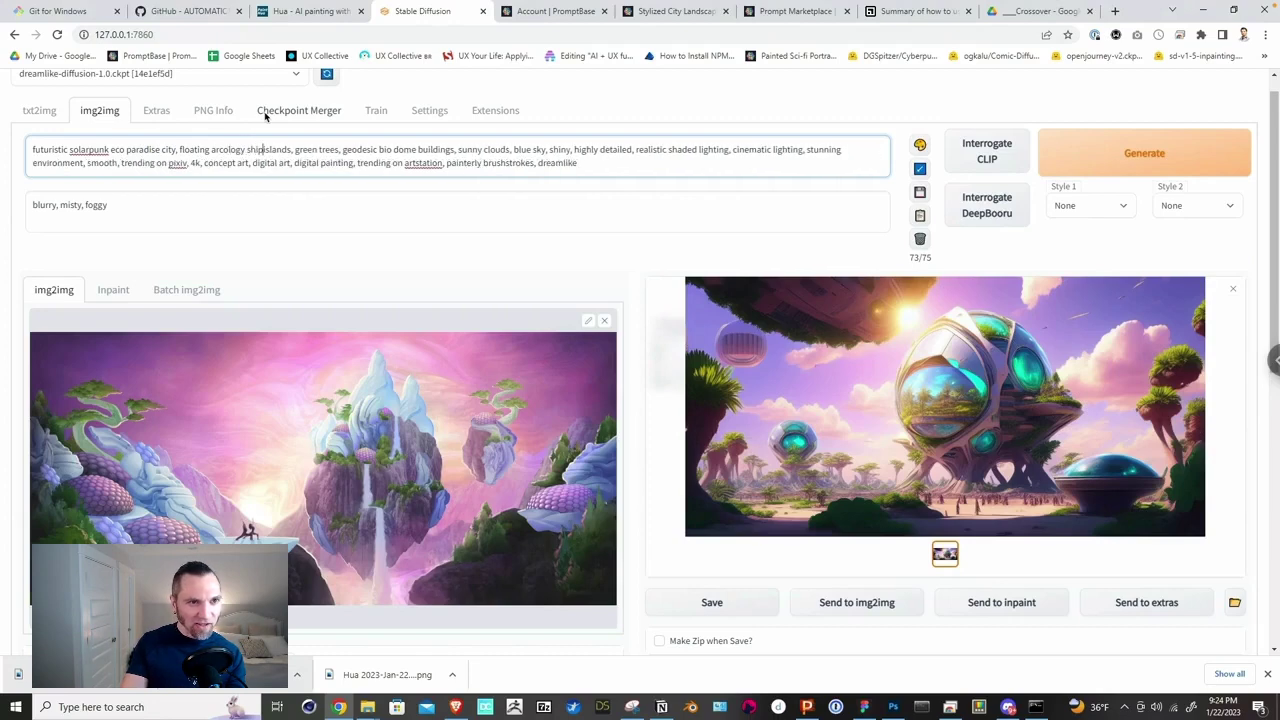
{"action": "left_click", "coordinate": [1132, 152]}
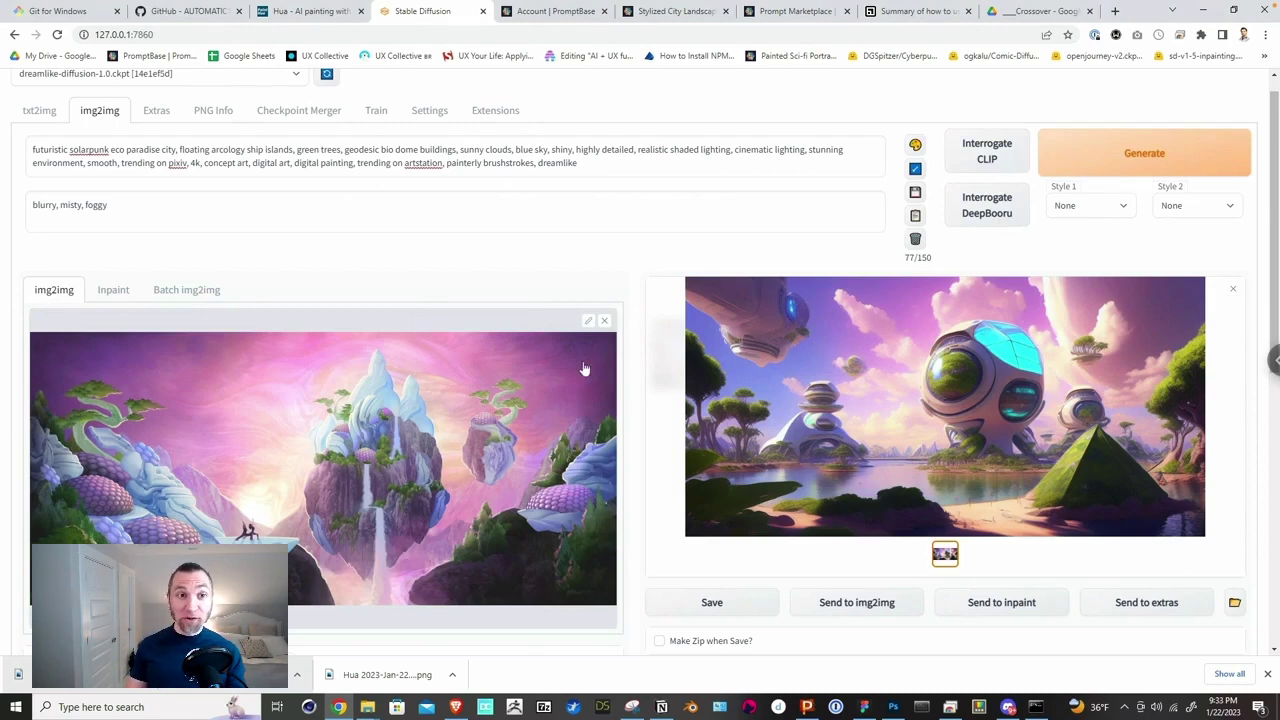
{"action": "right_click", "coordinate": [430, 398]}
{"action": "left_click", "coordinate": [465, 440]}
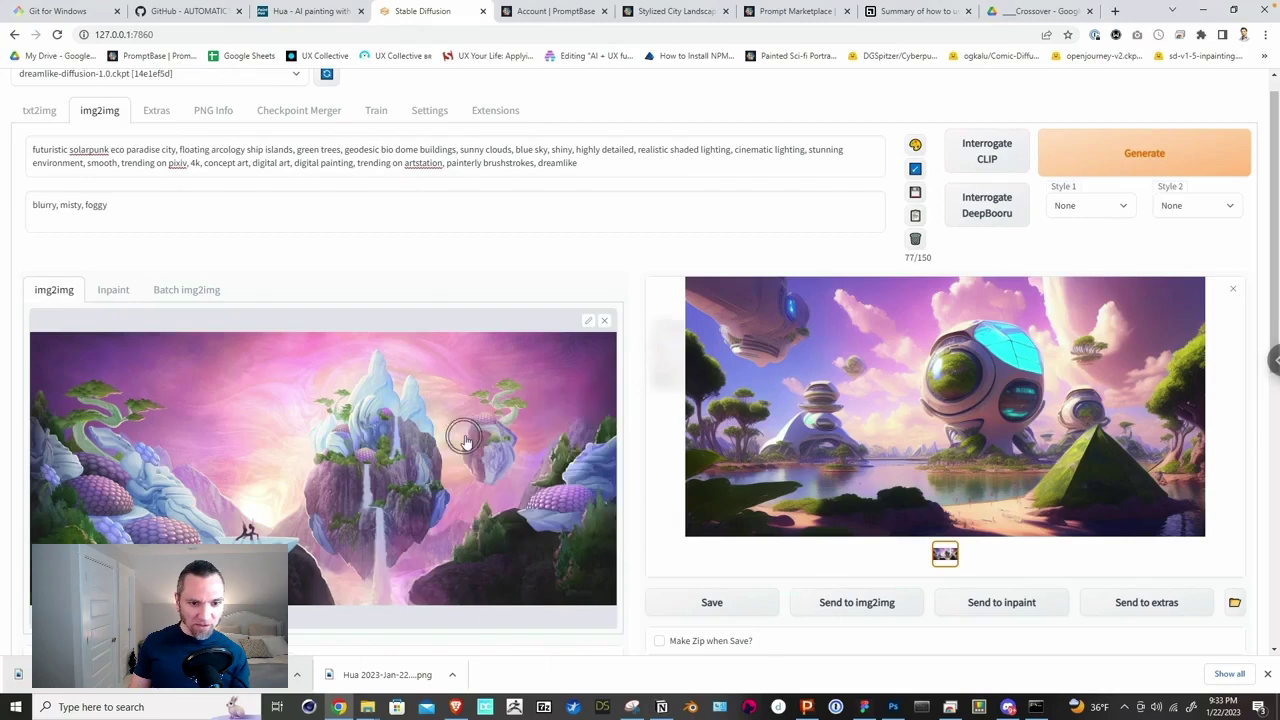
{"action": "left_click", "coordinate": [323, 11]}
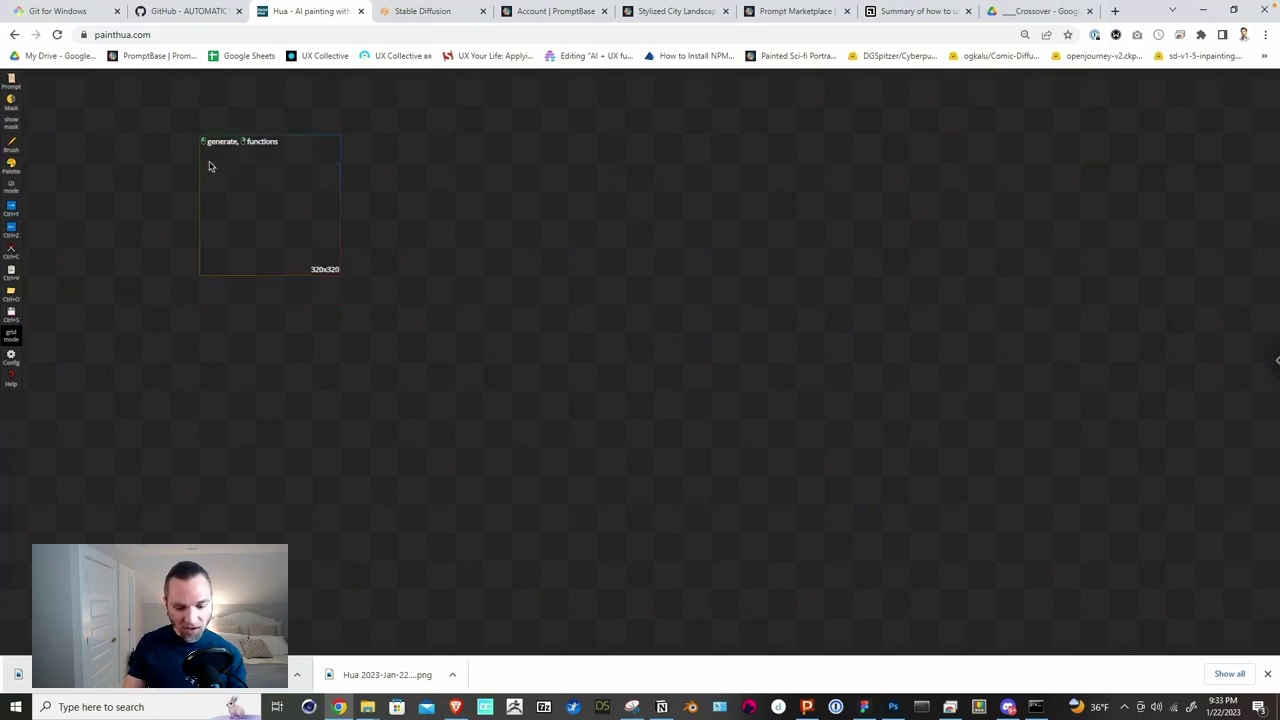
{"action": "key", "text": "ctrl+v"}
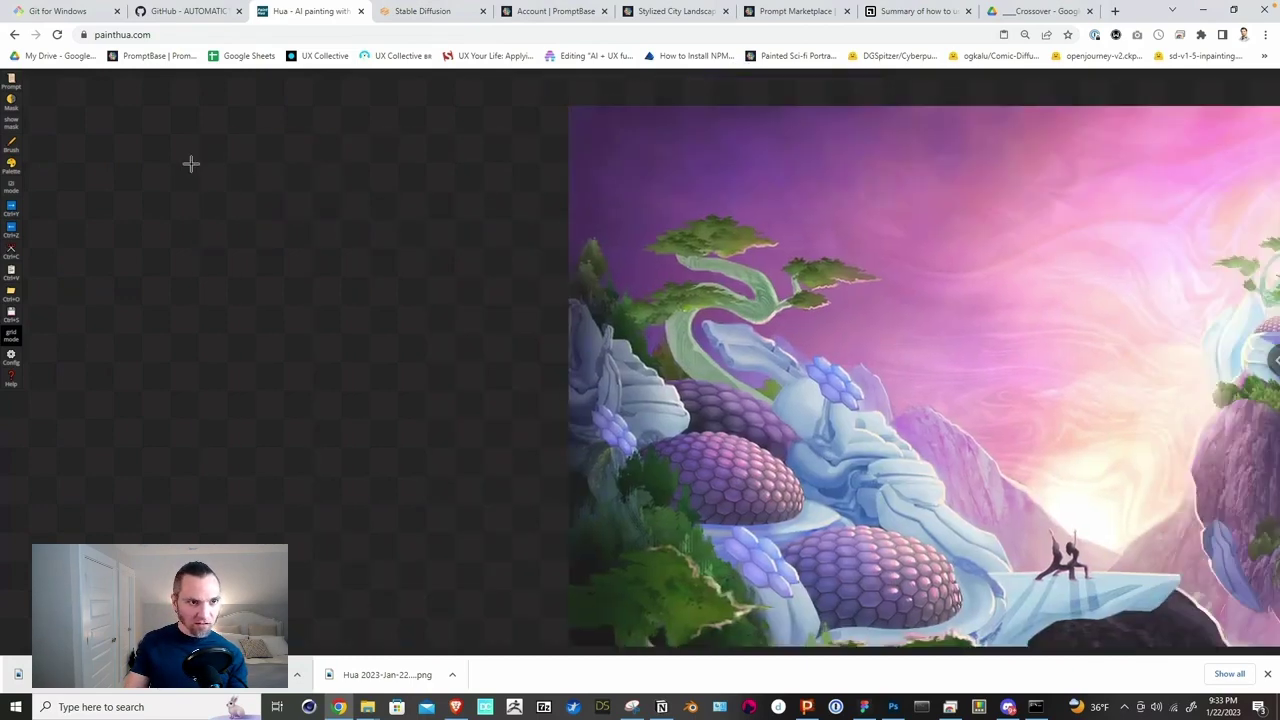
{"action": "left_click", "coordinate": [54, 106]}
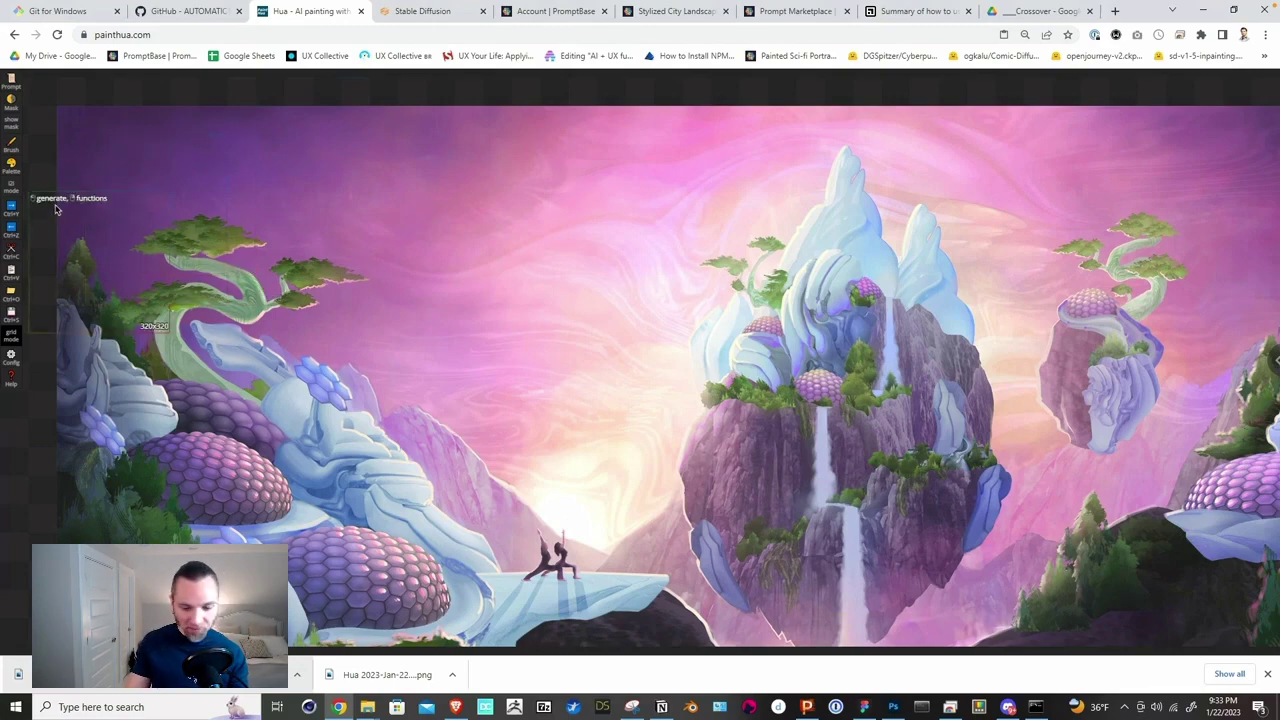
{"action": "key", "text": "ctrl+minus"}
{"action": "key", "text": "ctrl+minus"}
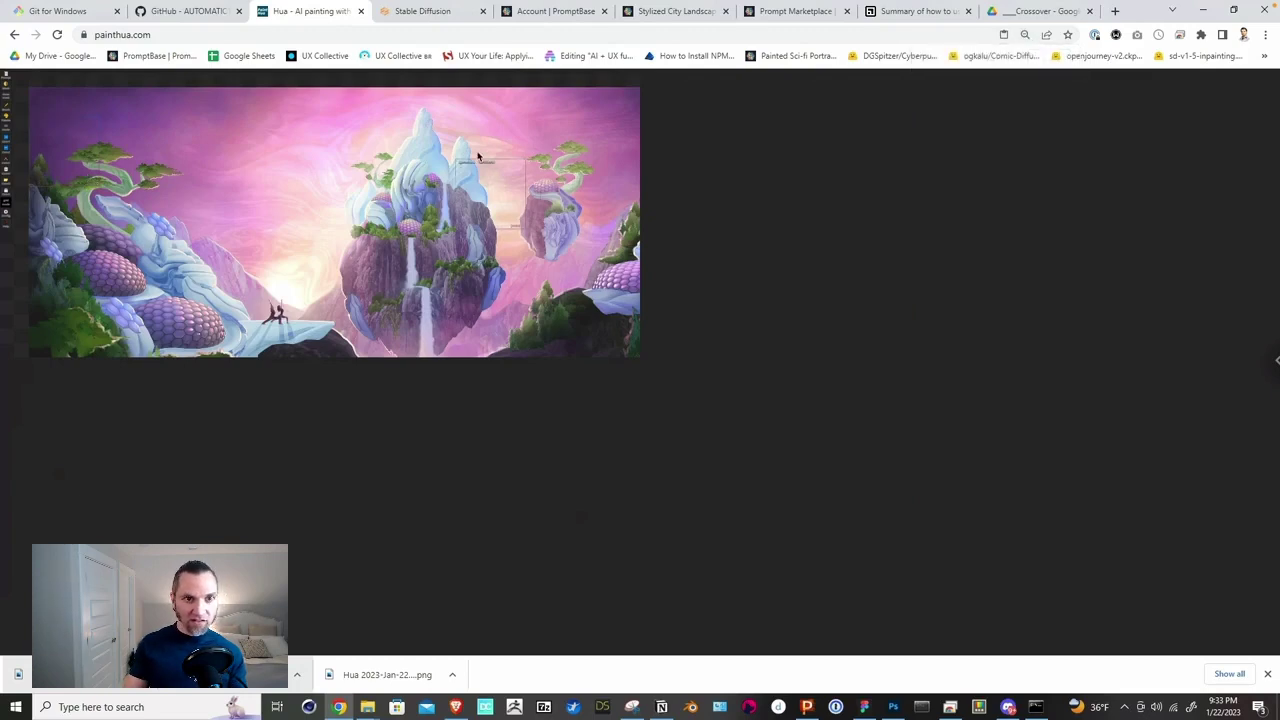
{"action": "key", "text": "ctrl+plus"}
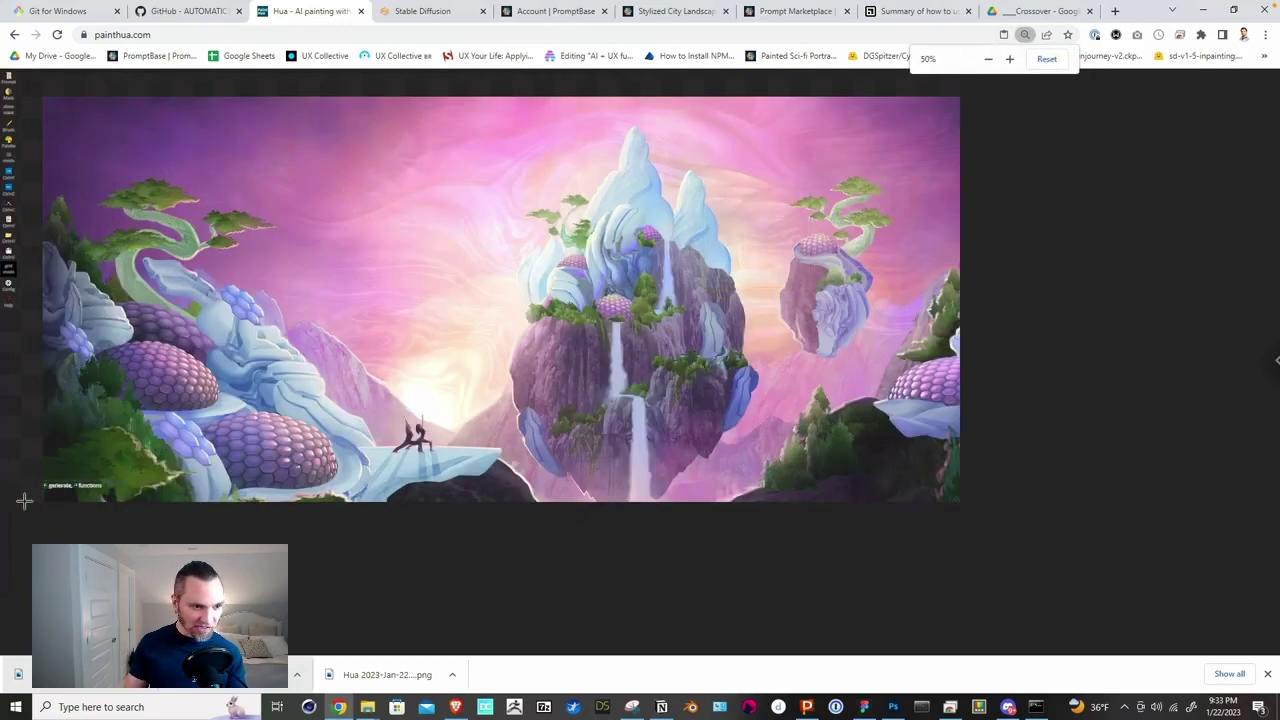
{"action": "key", "text": "ctrl+minus"}
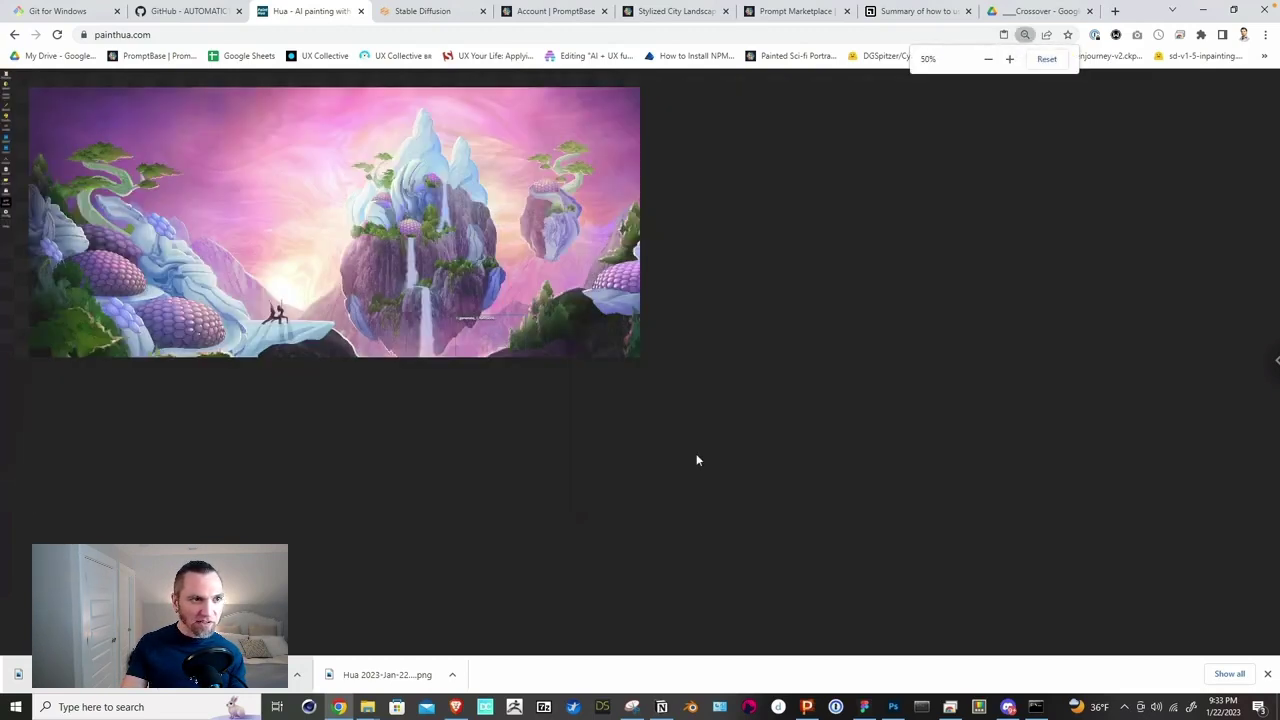
{"action": "key", "text": "ctrl+plus"}
{"action": "key", "text": "ctrl+plus"}
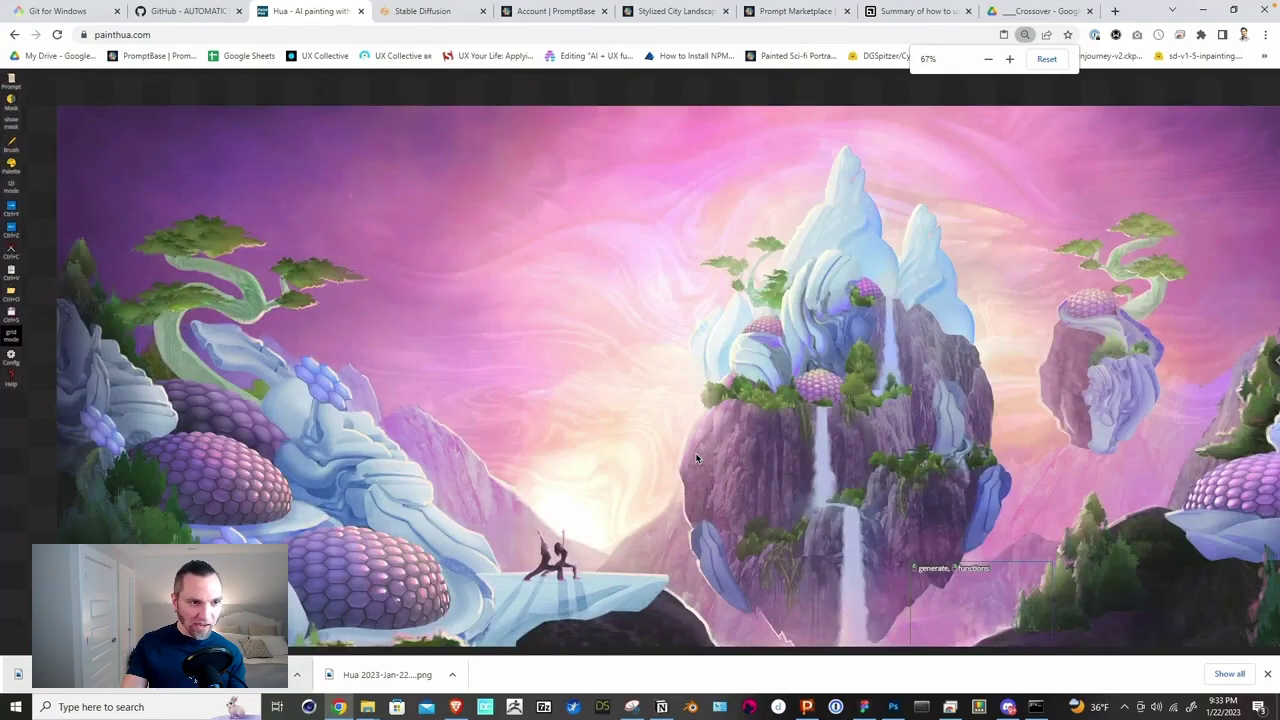
{"action": "key", "text": "ctrl+minus"}
{"action": "key", "text": "ctrl+minus"}
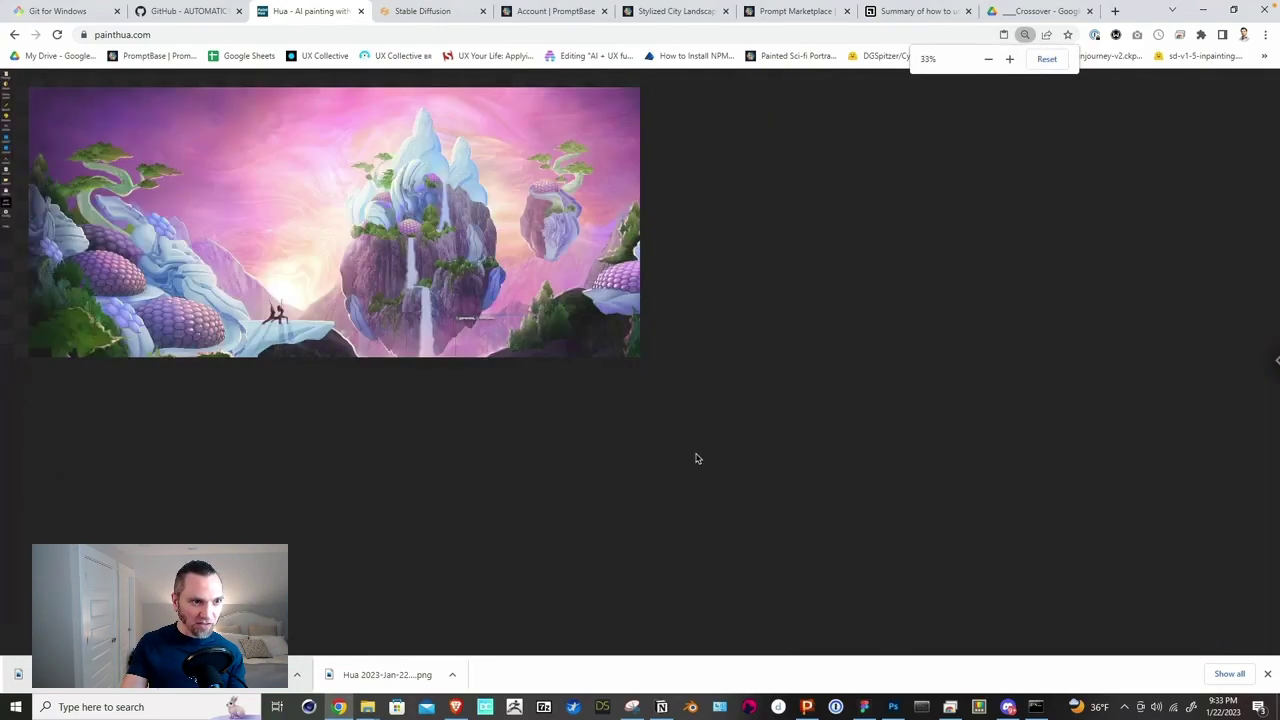
{"action": "key", "text": "ctrl+plus"}
{"action": "key", "text": "ctrl+minus"}
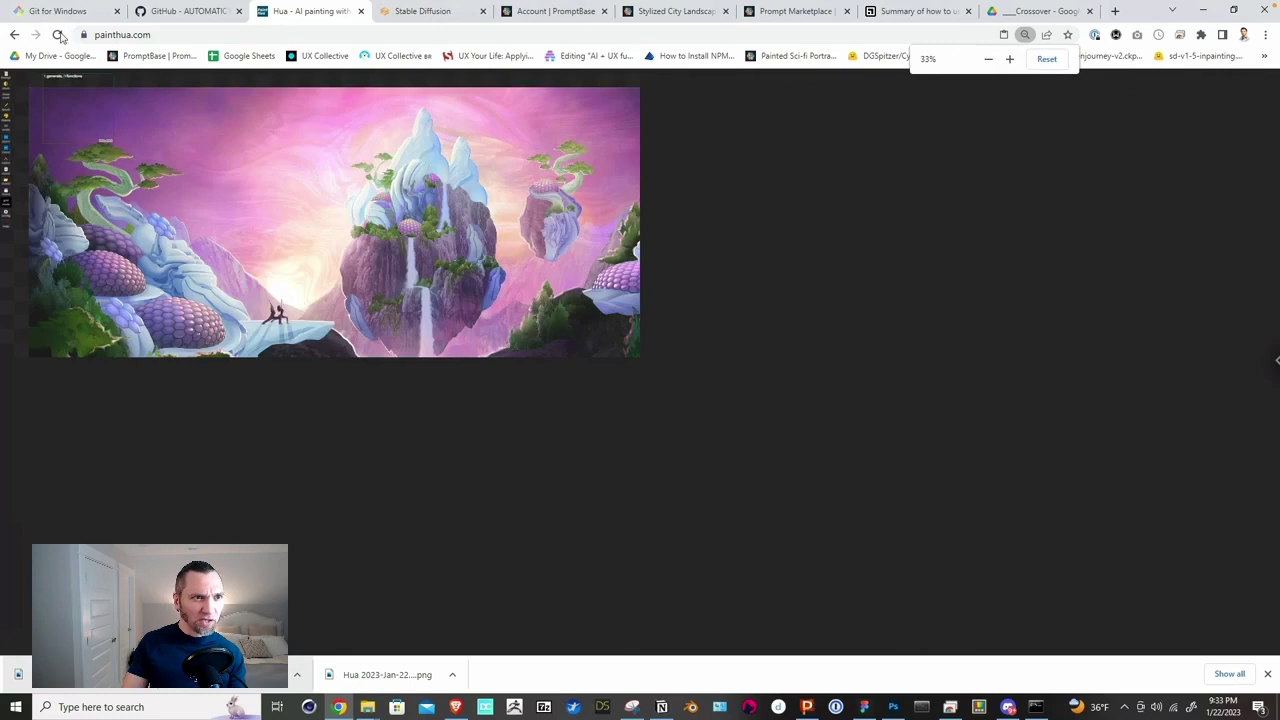
{"action": "left_click", "coordinate": [58, 35]}
{"action": "left_click", "coordinate": [699, 110]}
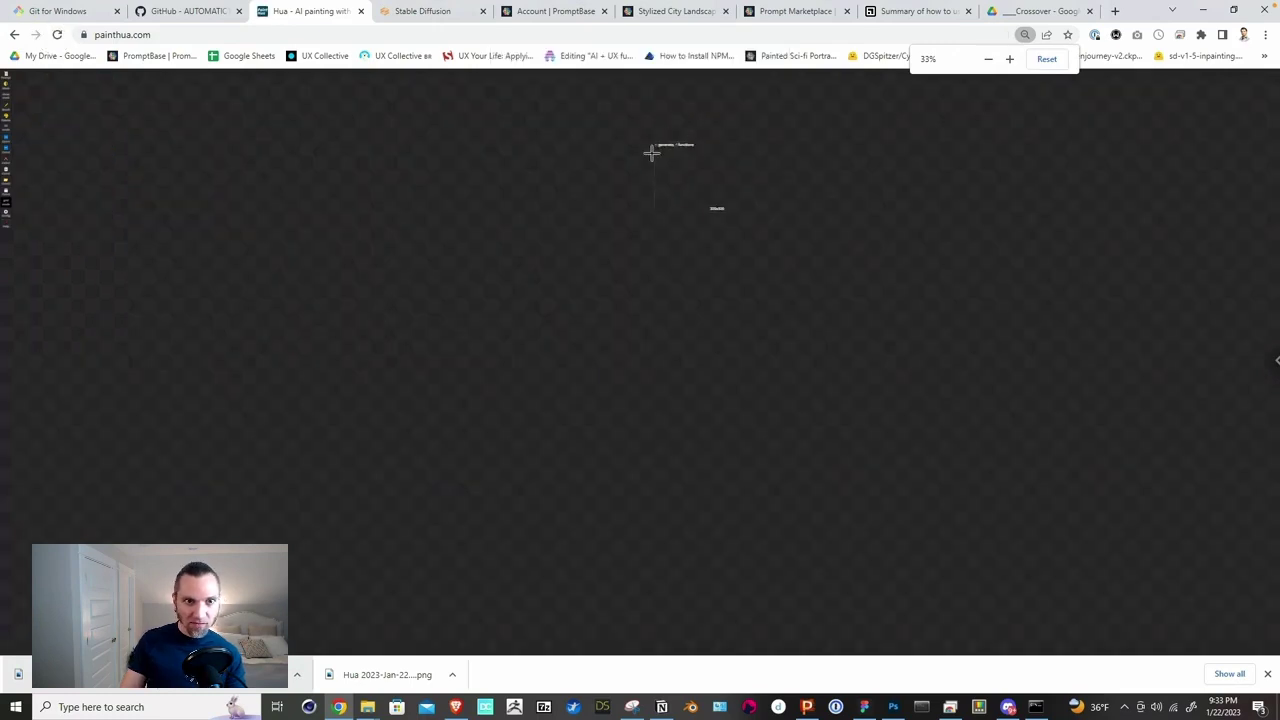
{"action": "left_click_drag", "start_coordinate": [651, 153], "coordinate": [709, 111]}
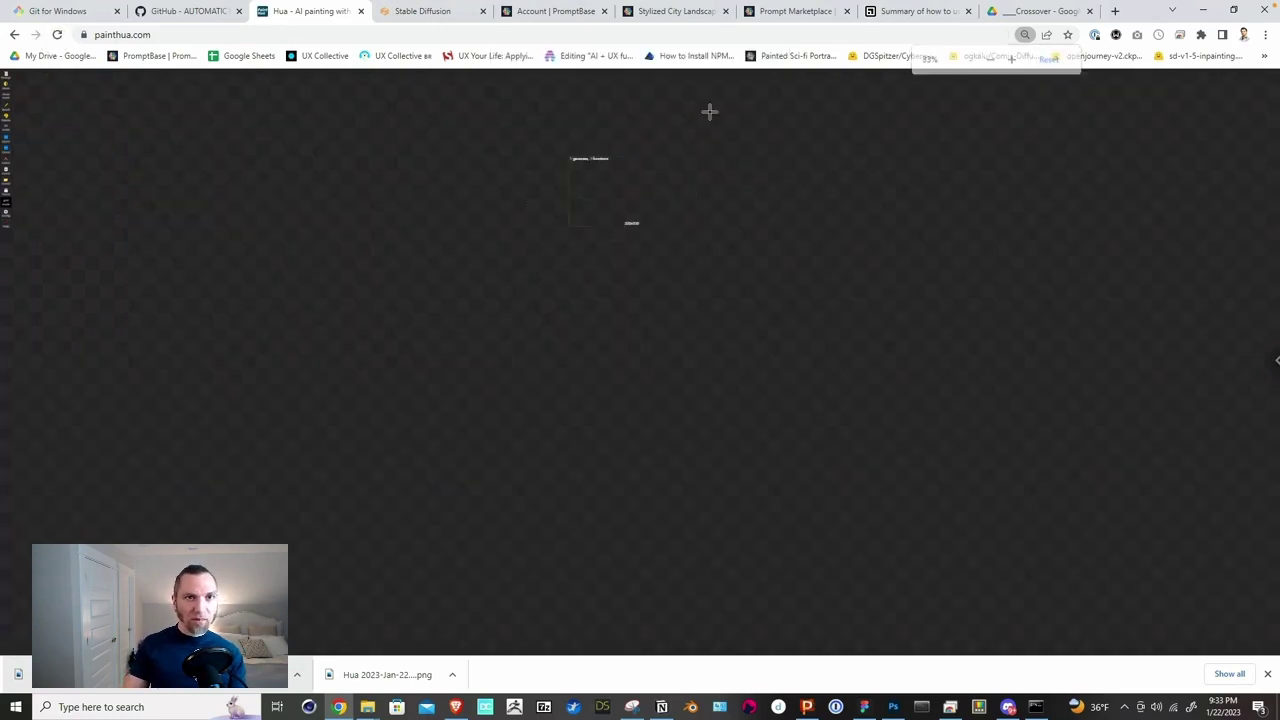
Step: Copy the generated image into Photoshop and resize it to 1024 pixels wide
{"action": "left_click", "coordinate": [415, 18]}
{"action": "right_click", "coordinate": [828, 337]}
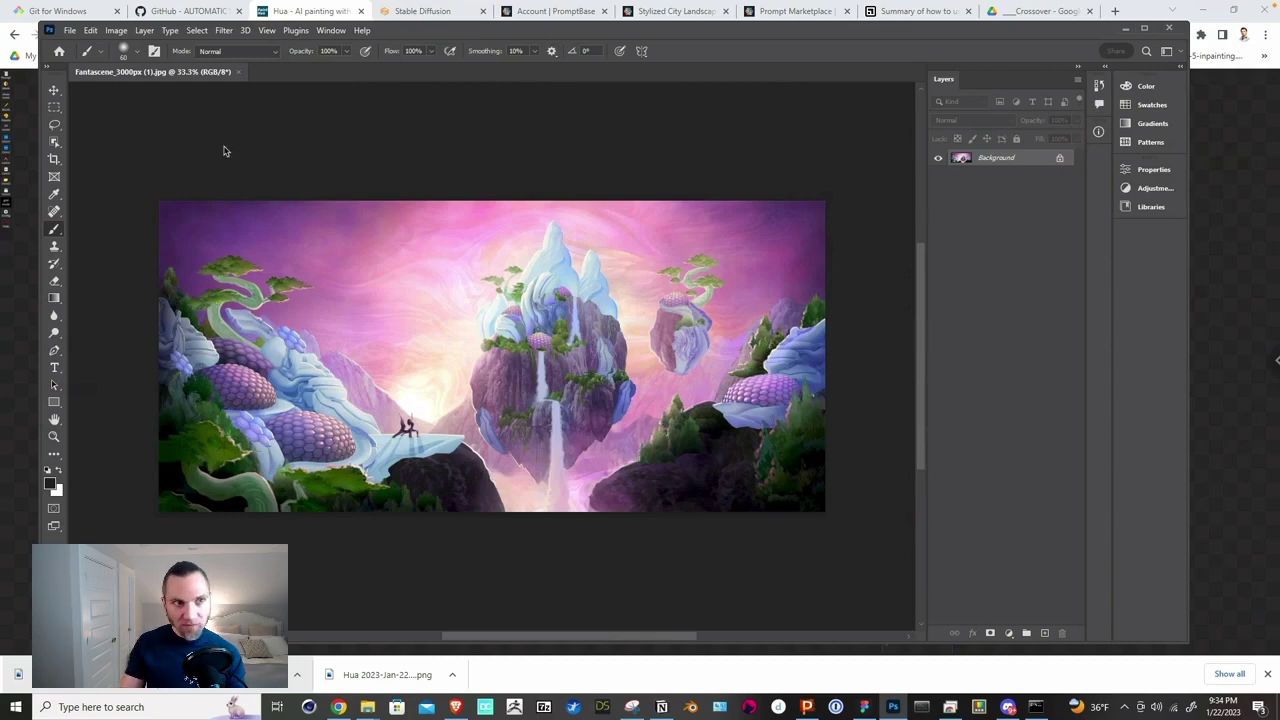
{"action": "left_click", "coordinate": [115, 30]}
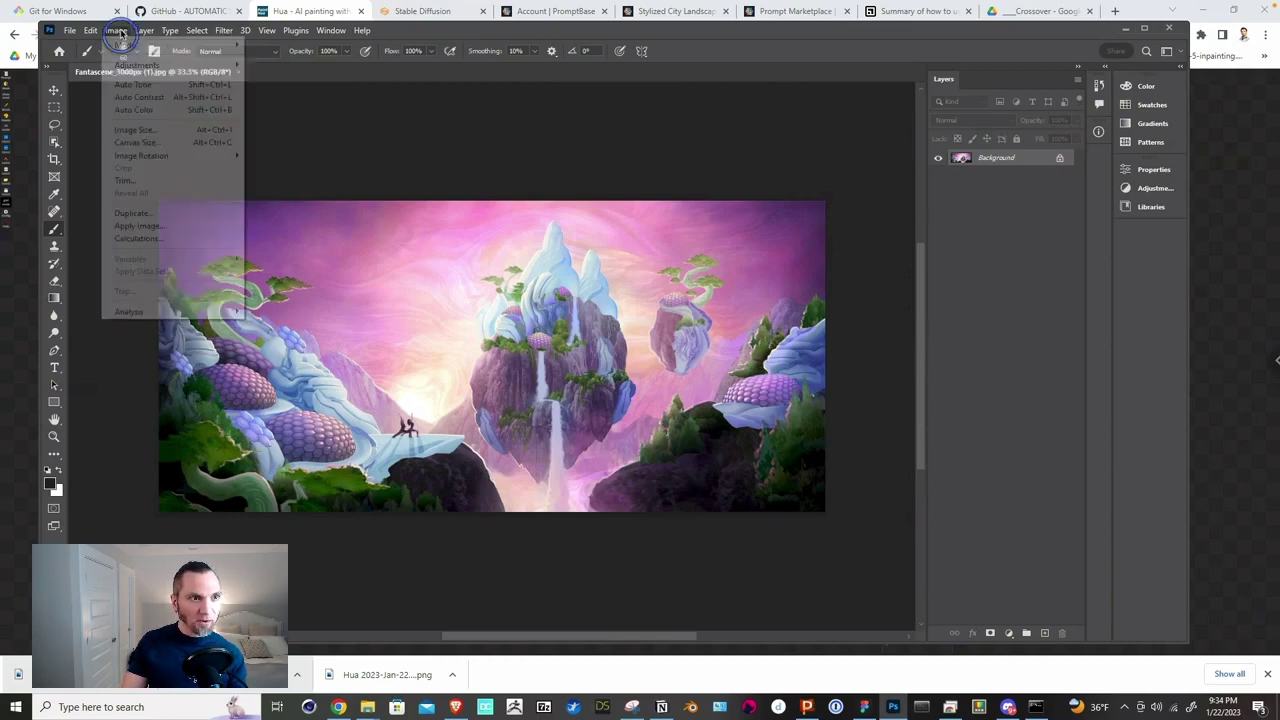
{"action": "left_click", "coordinate": [145, 130]}
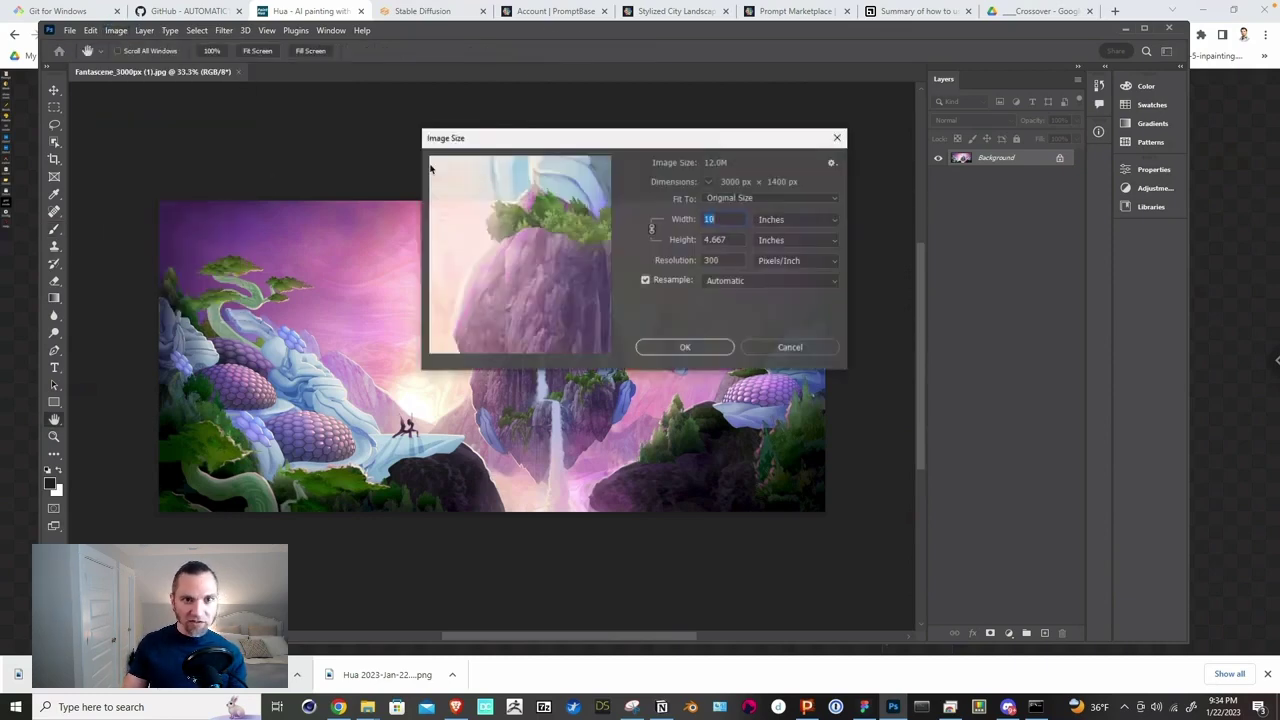
{"action": "left_click", "coordinate": [776, 232]}
{"action": "left_click", "coordinate": [770, 227]}
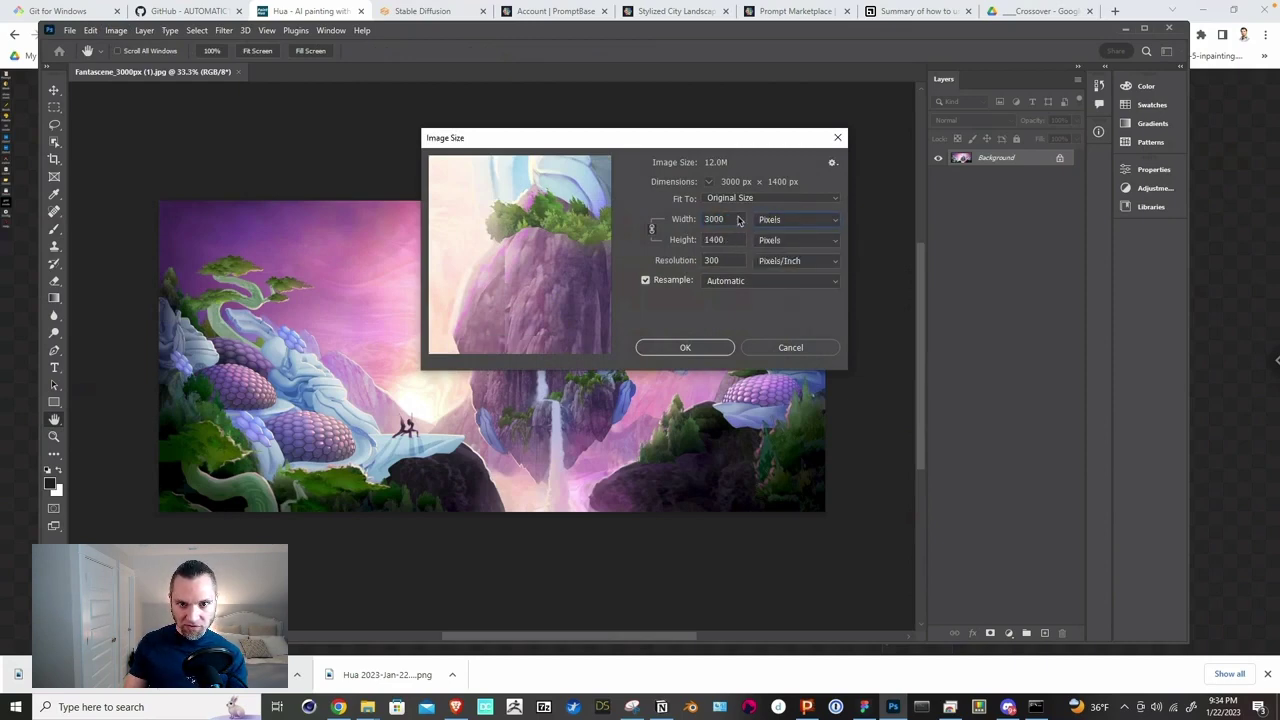
{"action": "double_click", "coordinate": [738, 220]}
{"action": "type", "text": "1024"}
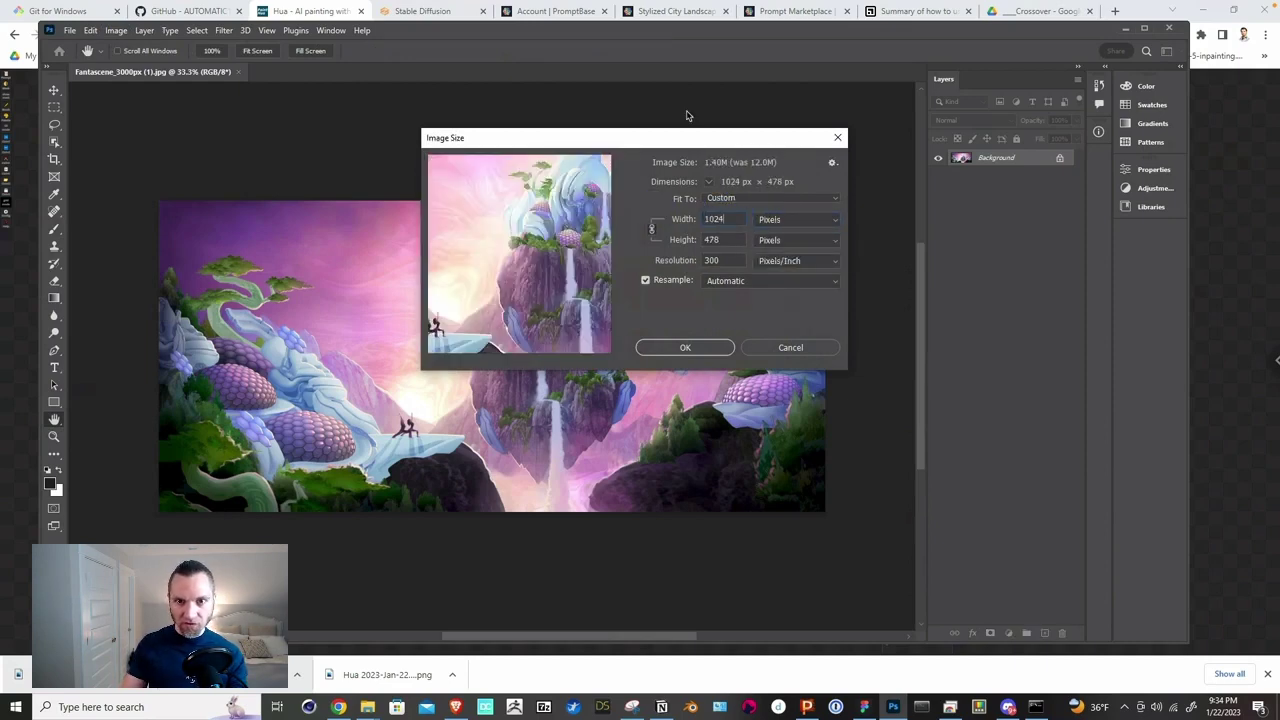
{"action": "left_click", "coordinate": [705, 348]}
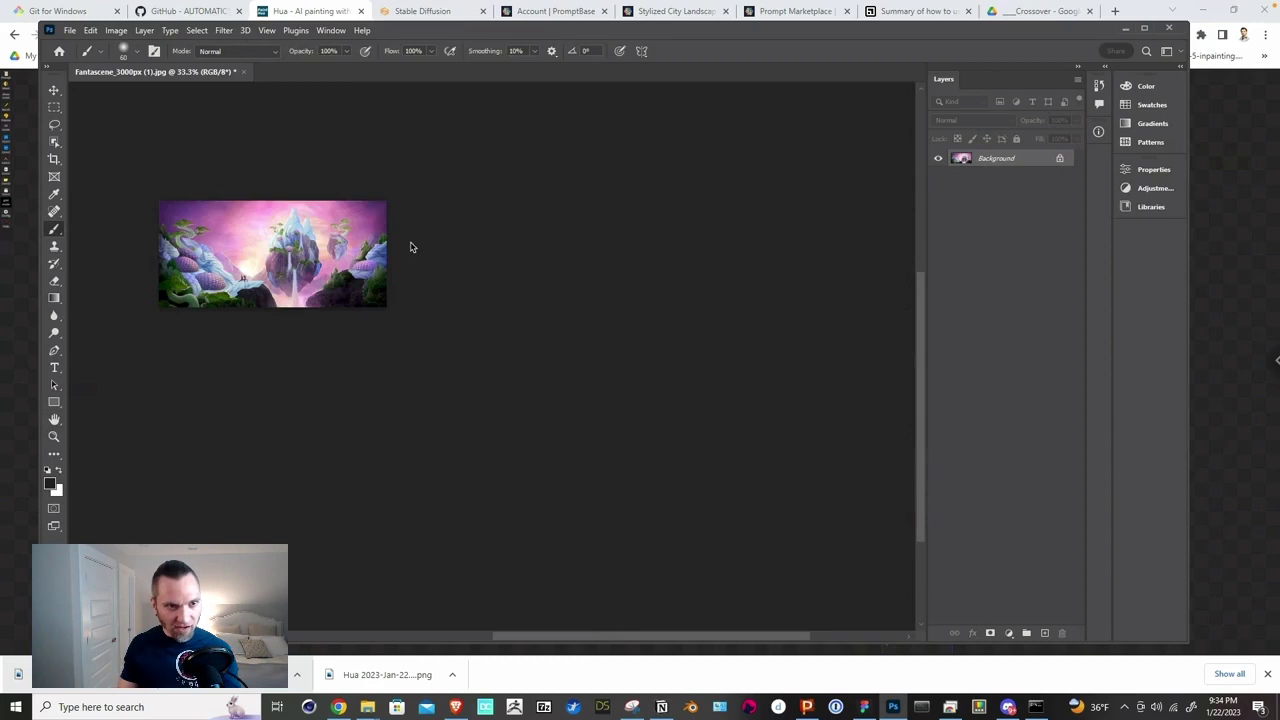
Step: Select the whole resized image and paste it onto the PaintHua canvas
{"action": "key", "text": "ctrl+a"}
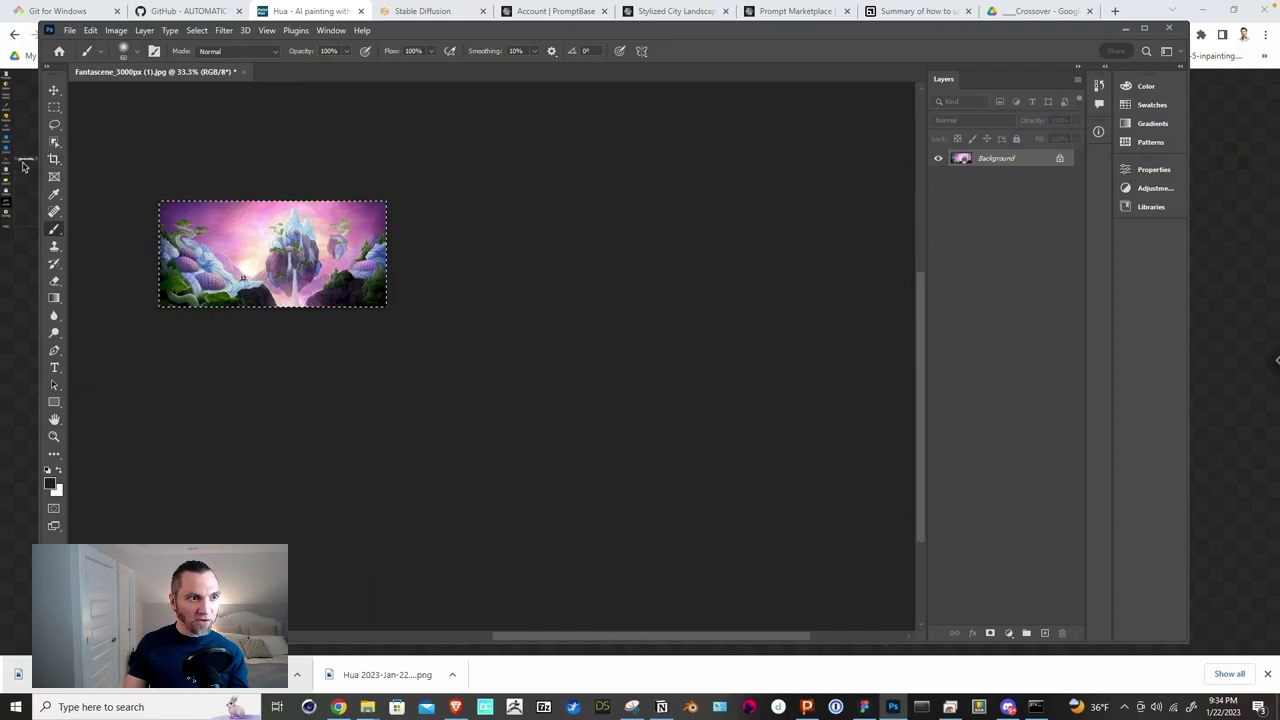
{"action": "left_click", "coordinate": [12, 51]}
{"action": "key", "text": "ctrl+v"}
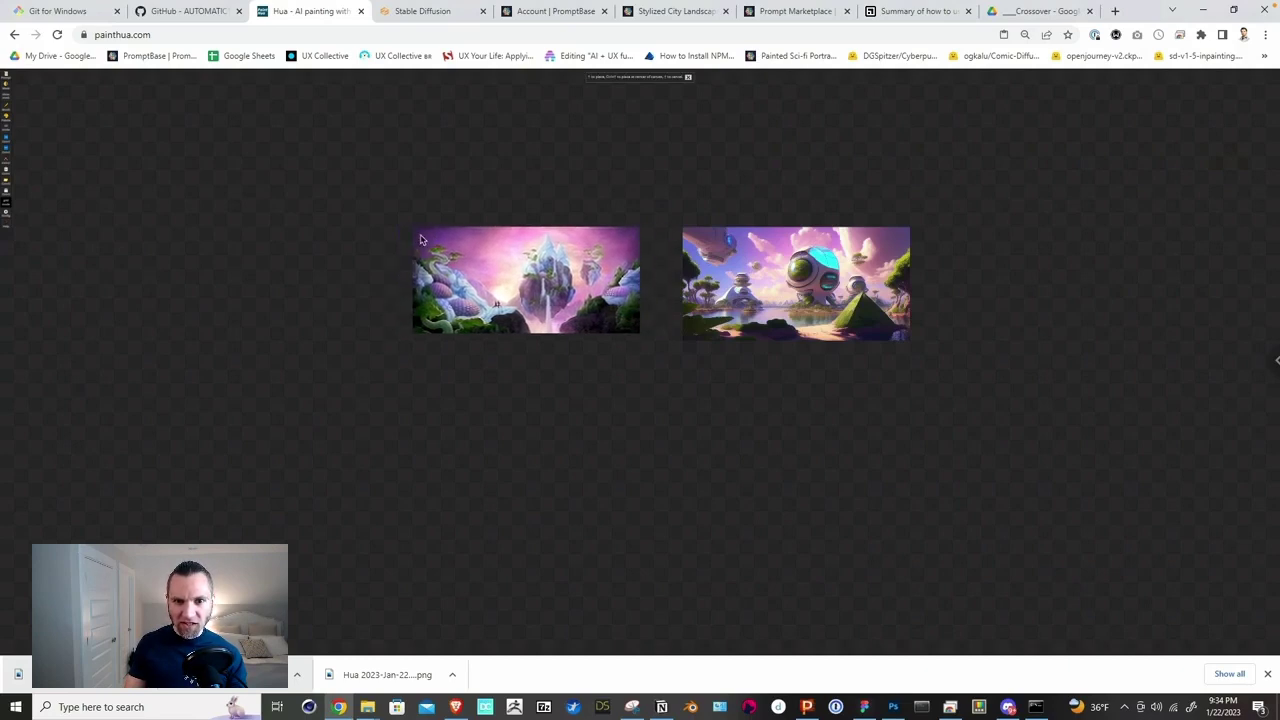
Step: Place the landscape left of the city and generate a blend spanning both images
{"action": "left_click", "coordinate": [422, 240]}
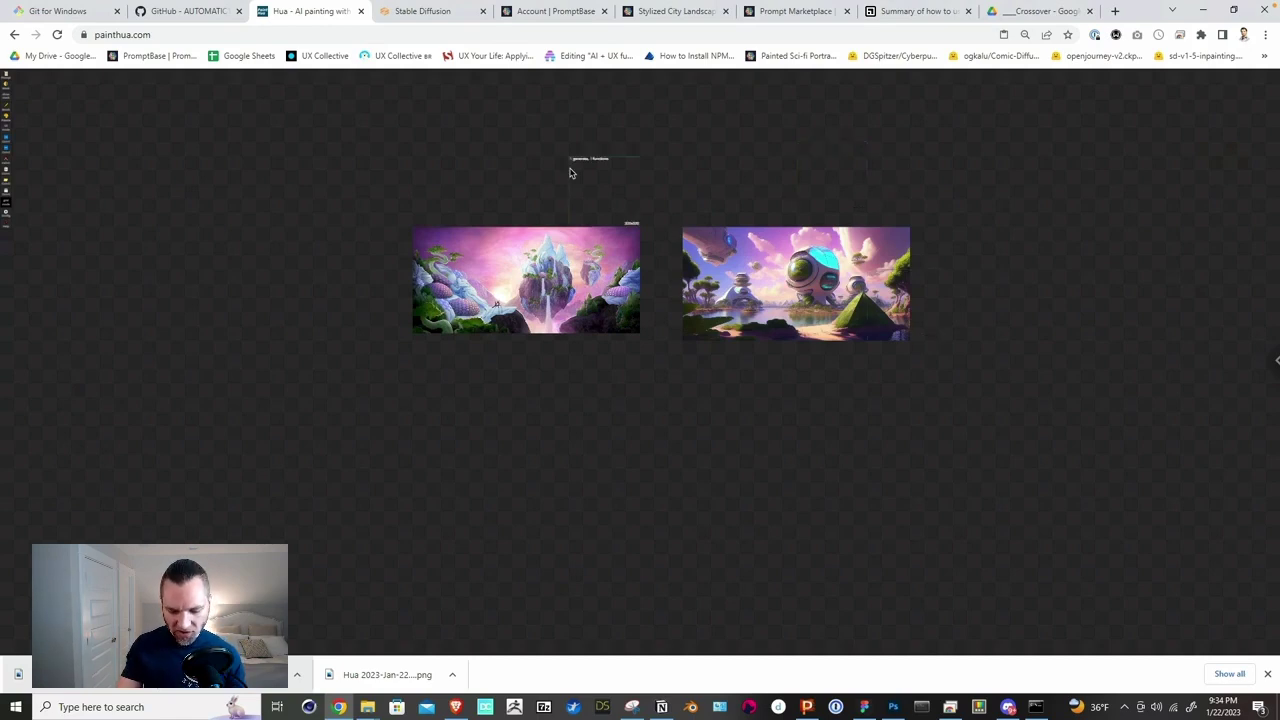
{"action": "key", "text": "ctrl+plus"}
{"action": "key", "text": "ctrl+plus"}
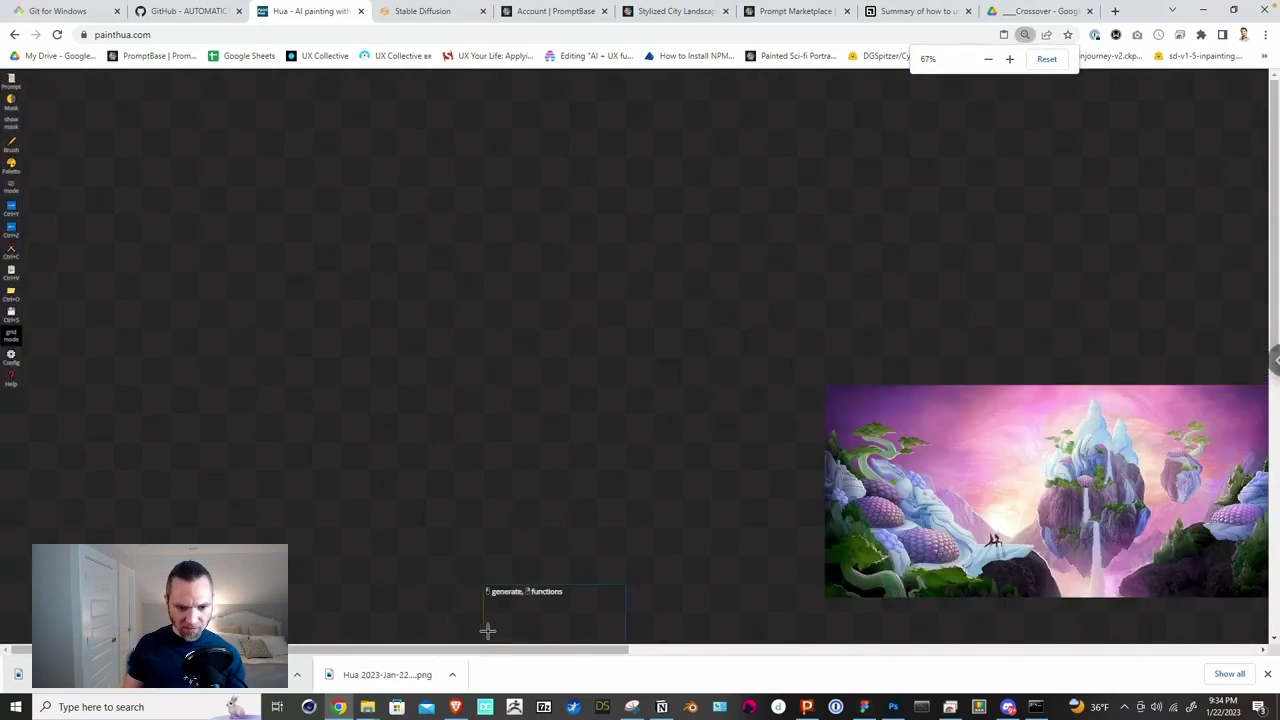
{"action": "left_click_drag", "start_coordinate": [497, 650], "coordinate": [845, 640]}
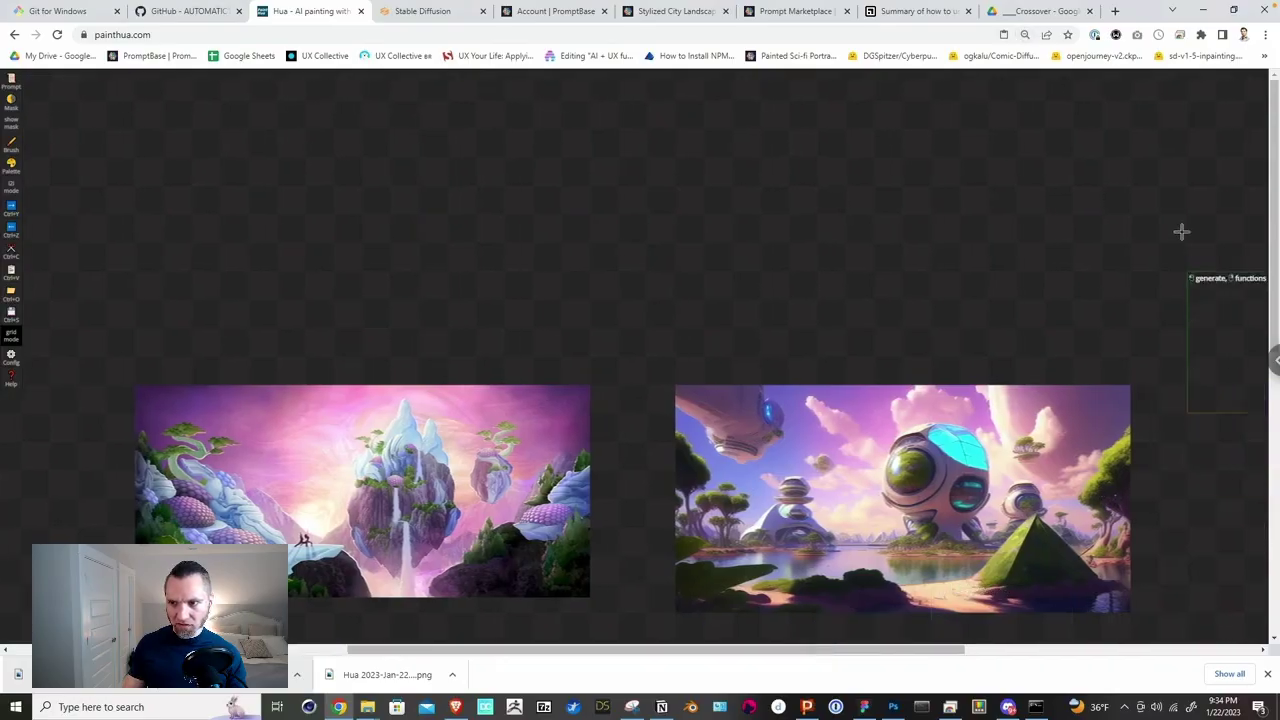
{"action": "scroll", "coordinate": [1180, 229], "scroll_direction": "down", "scroll_amount": 3}
{"action": "left_click_drag", "start_coordinate": [138, 203], "coordinate": [1128, 421]}
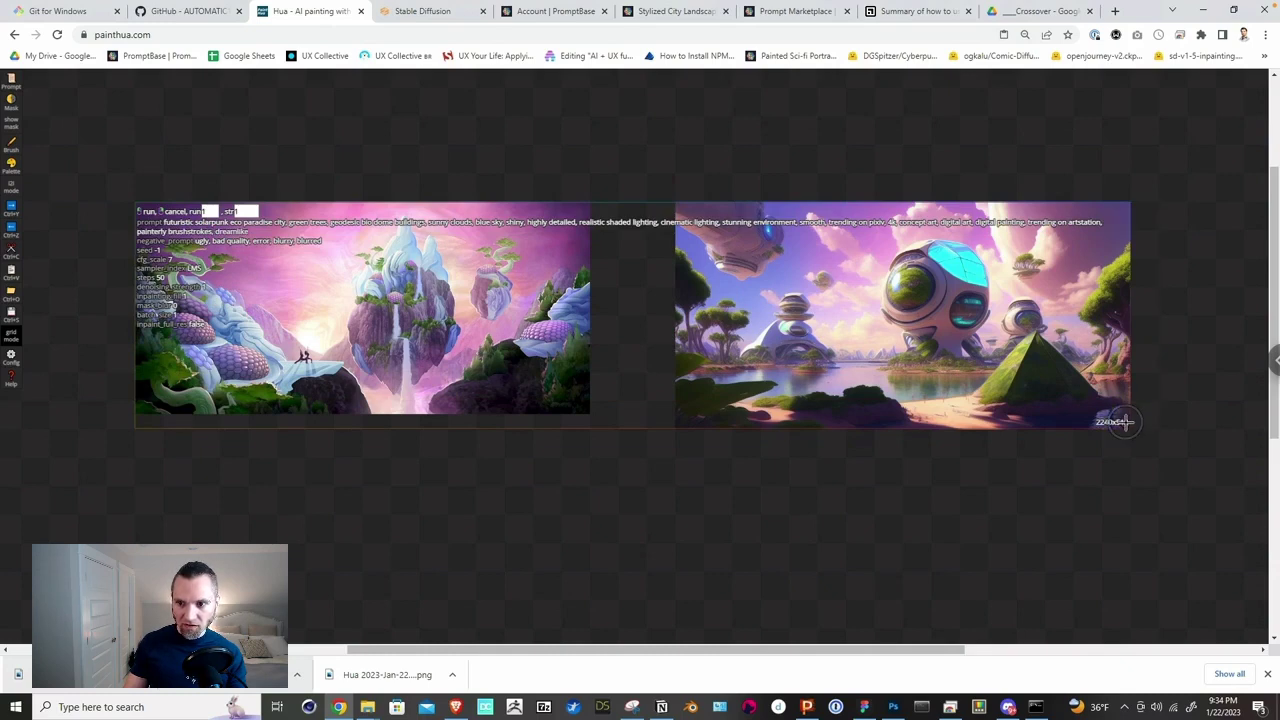
{"action": "left_click", "coordinate": [1138, 418]}
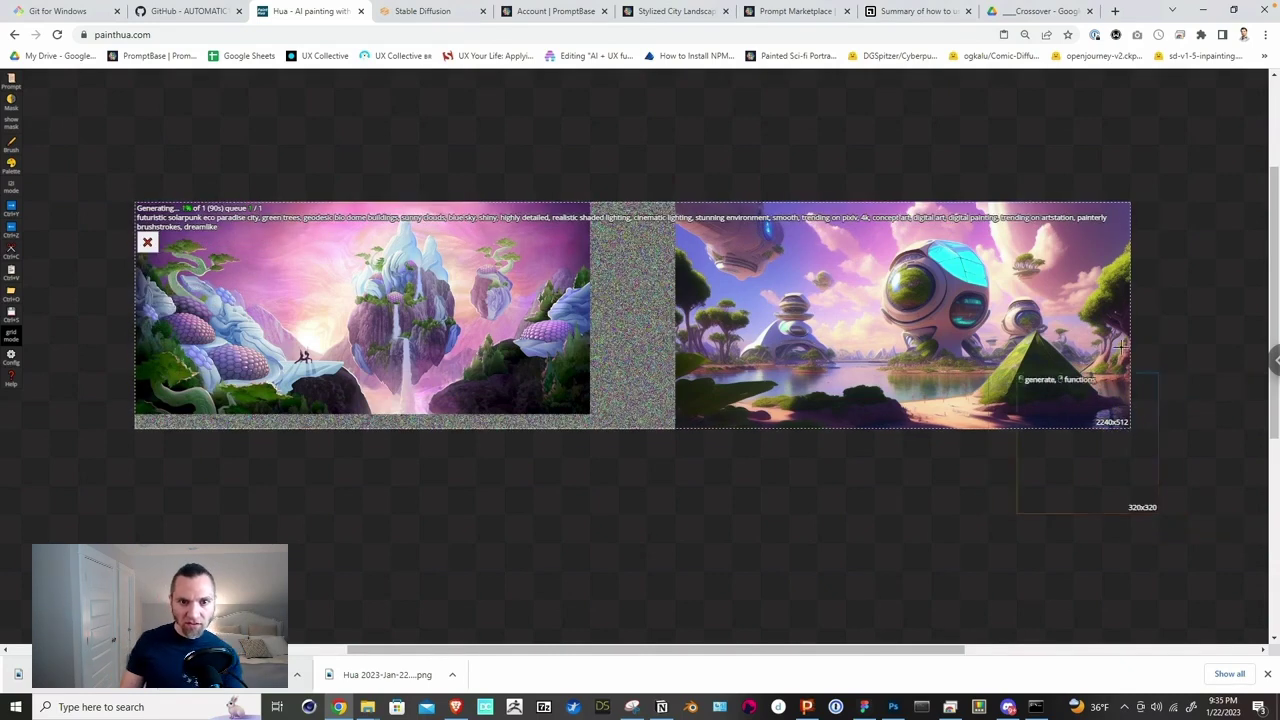
Step: Toggle between the blended result and the original unblended images to compare
{"action": "key", "text": "Return"}
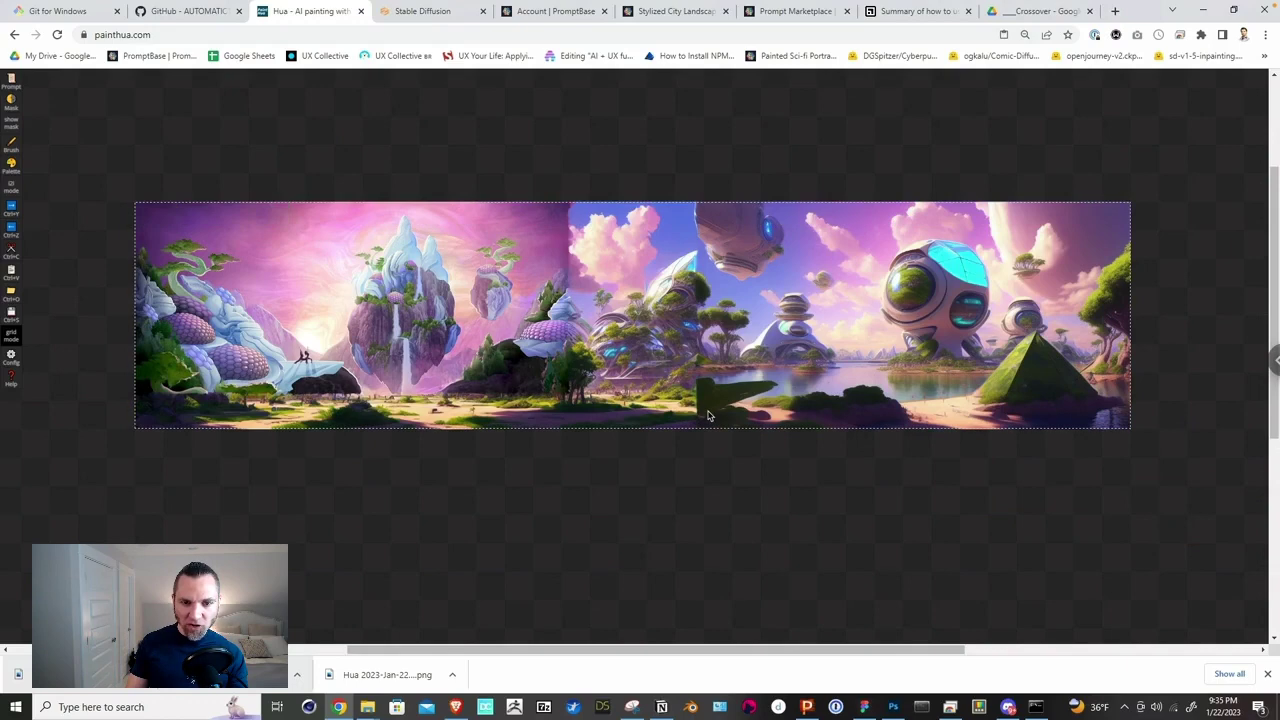
{"action": "key", "text": "ctrl+z"}
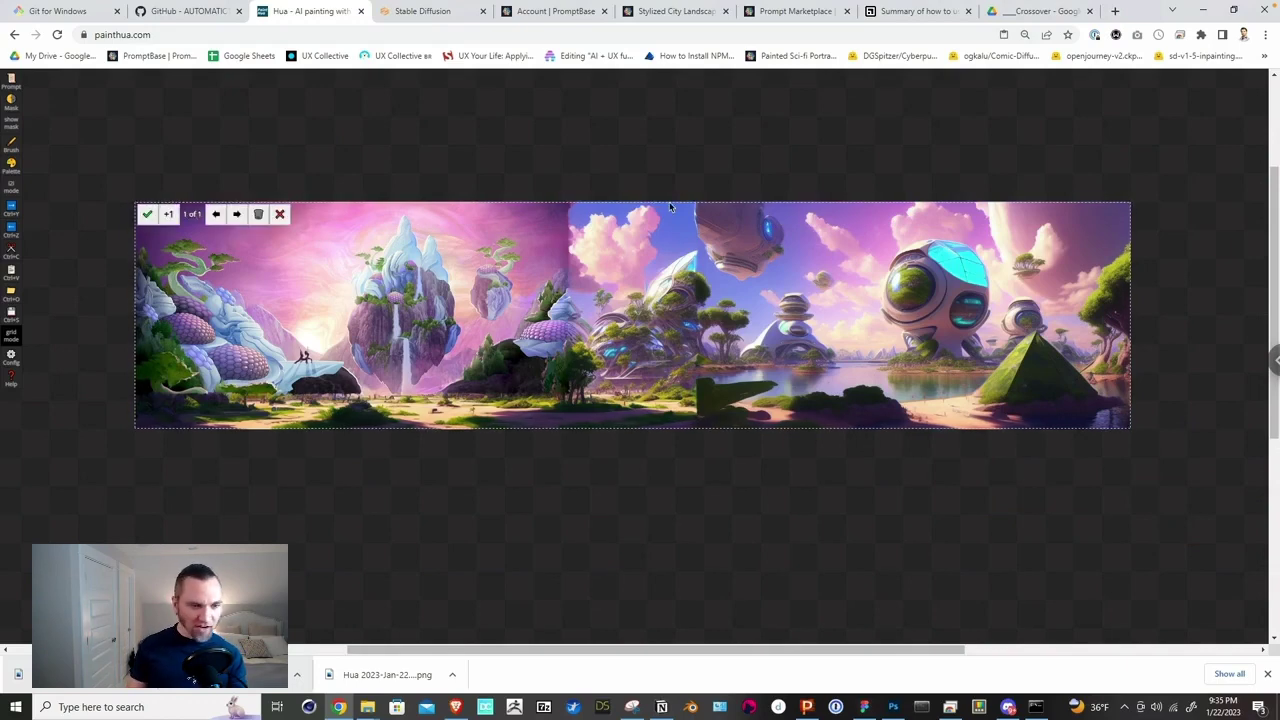
{"action": "key", "text": "Return"}
{"action": "key", "text": "ctrl+z"}
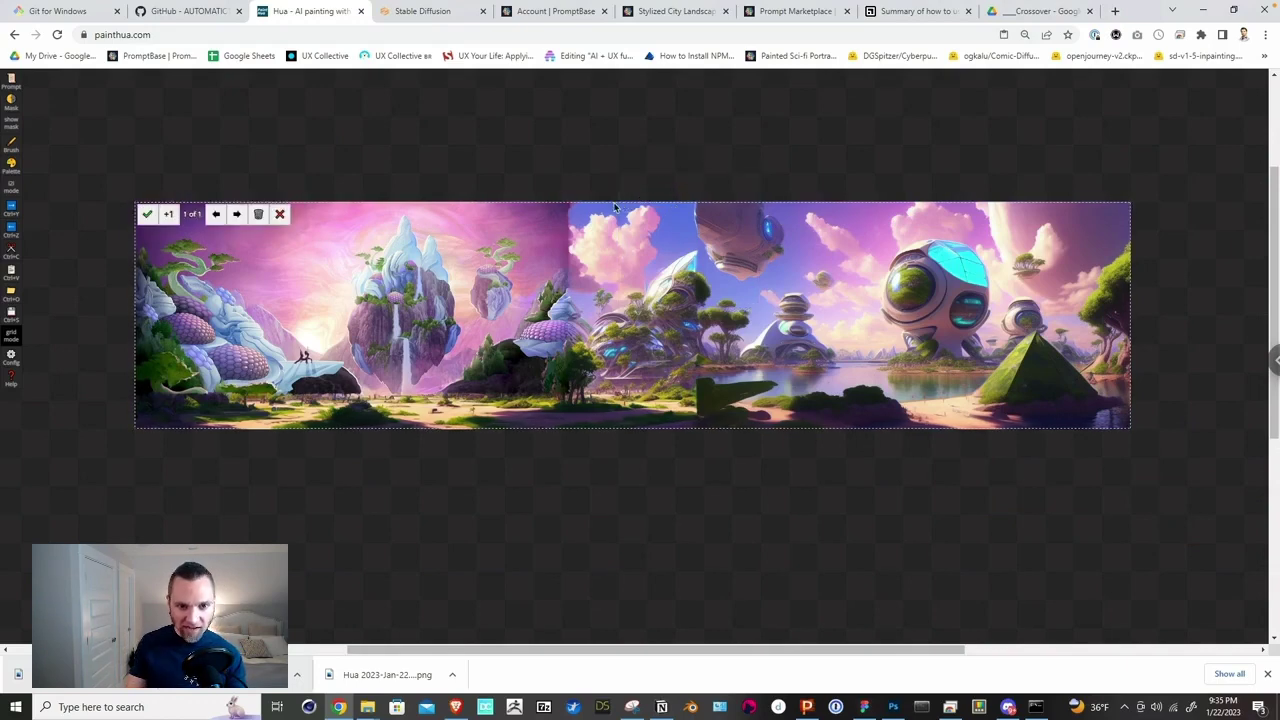
{"action": "key", "text": "ctrl+z"}
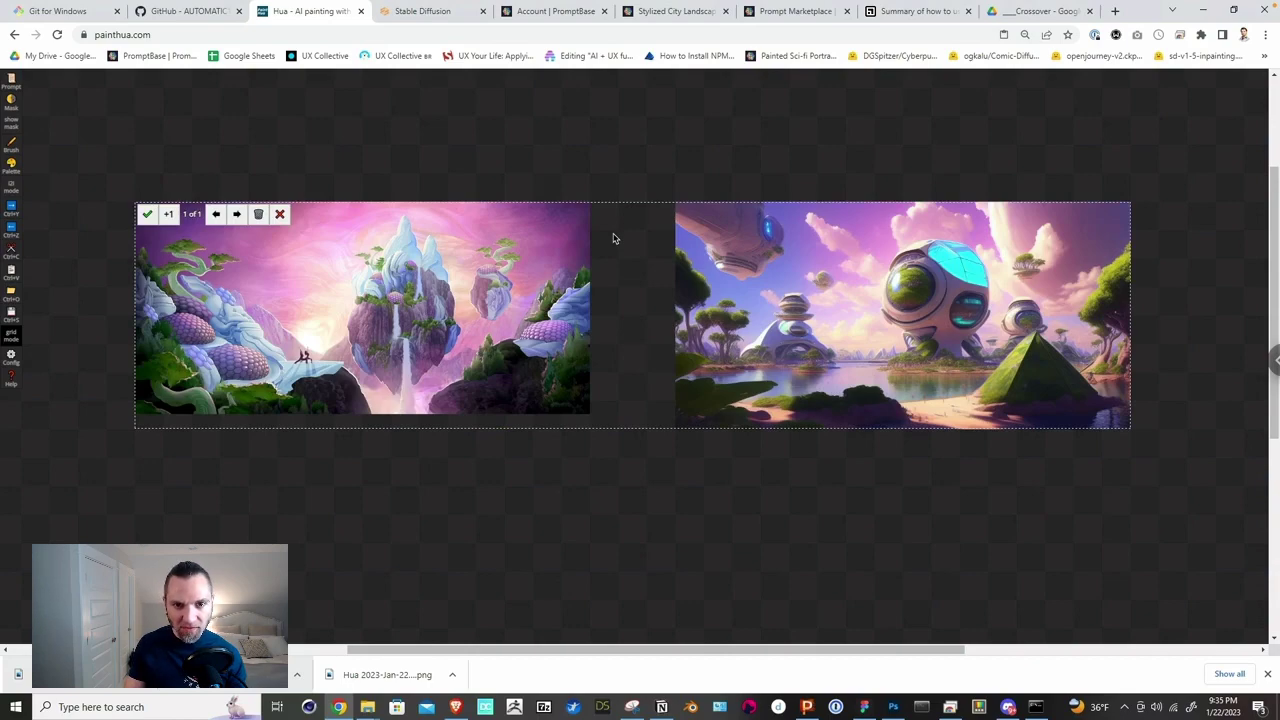
Step: Review the Stable Diffusion checkpoint list to find sd-v1-5-inpainting.ckpt
{"action": "left_click", "coordinate": [404, 16]}
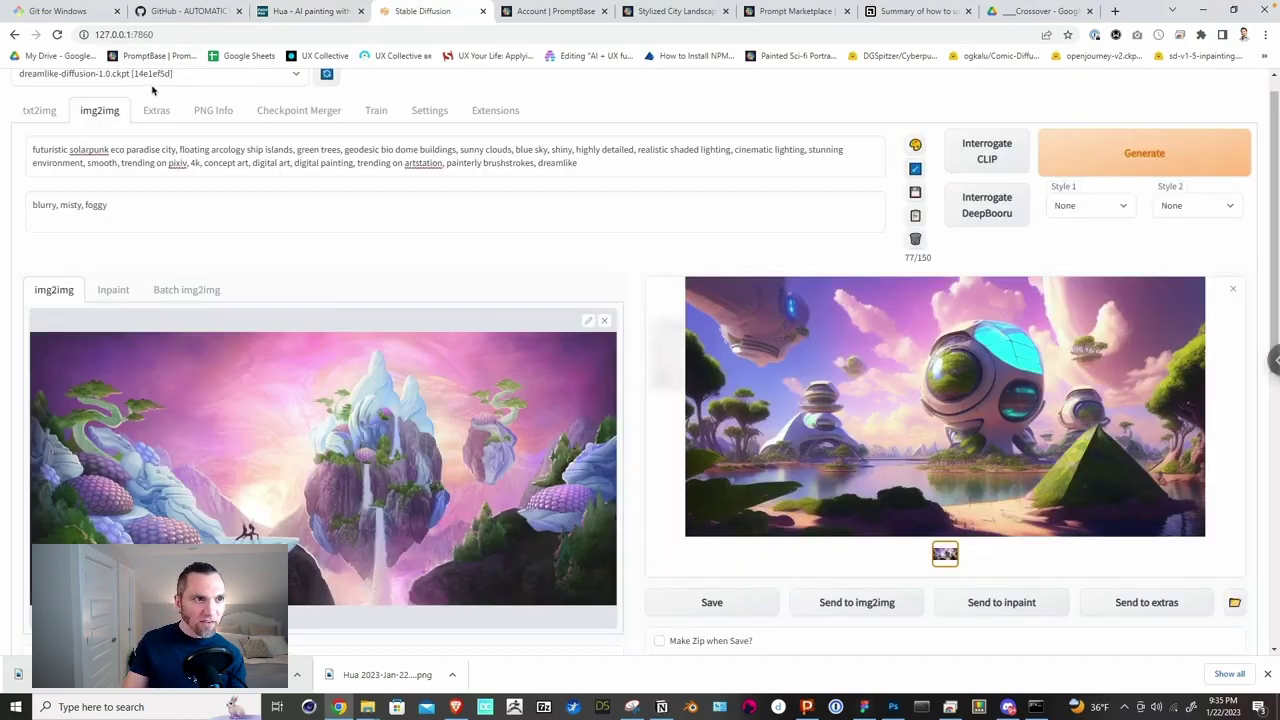
{"action": "scroll", "coordinate": [152, 90], "scroll_direction": "up", "scroll_amount": 1}
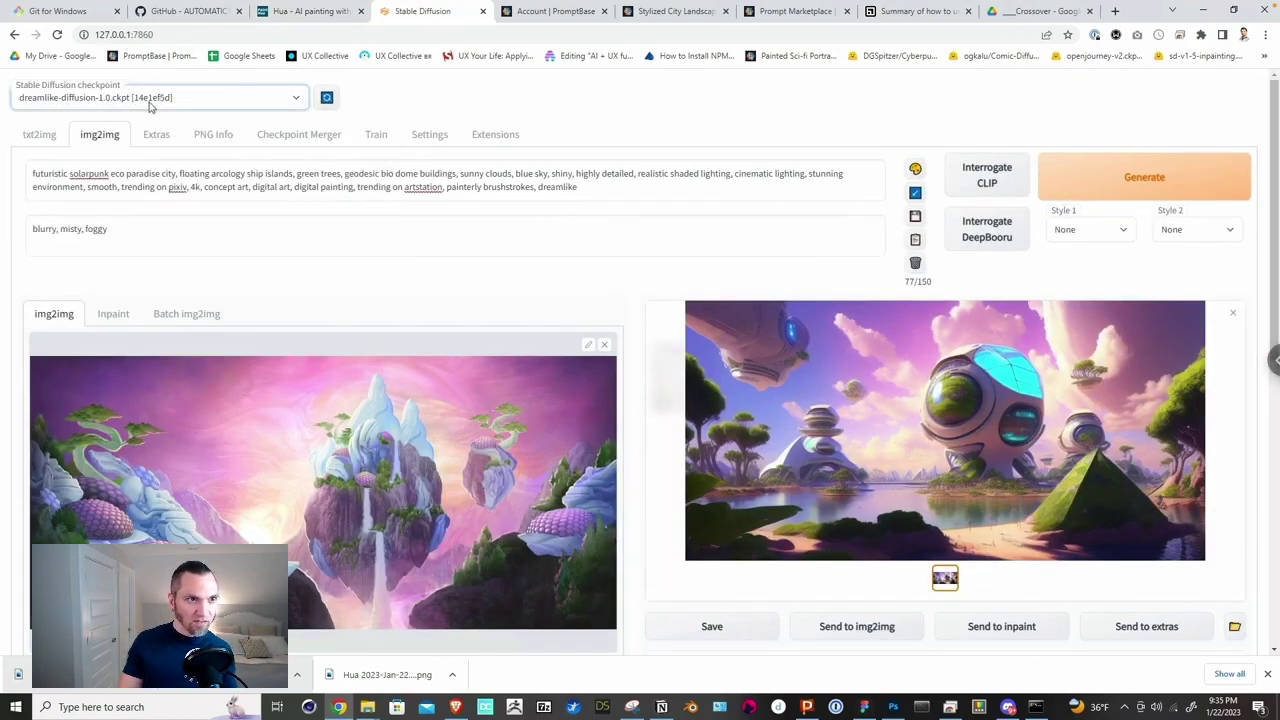
{"action": "left_click", "coordinate": [149, 103]}
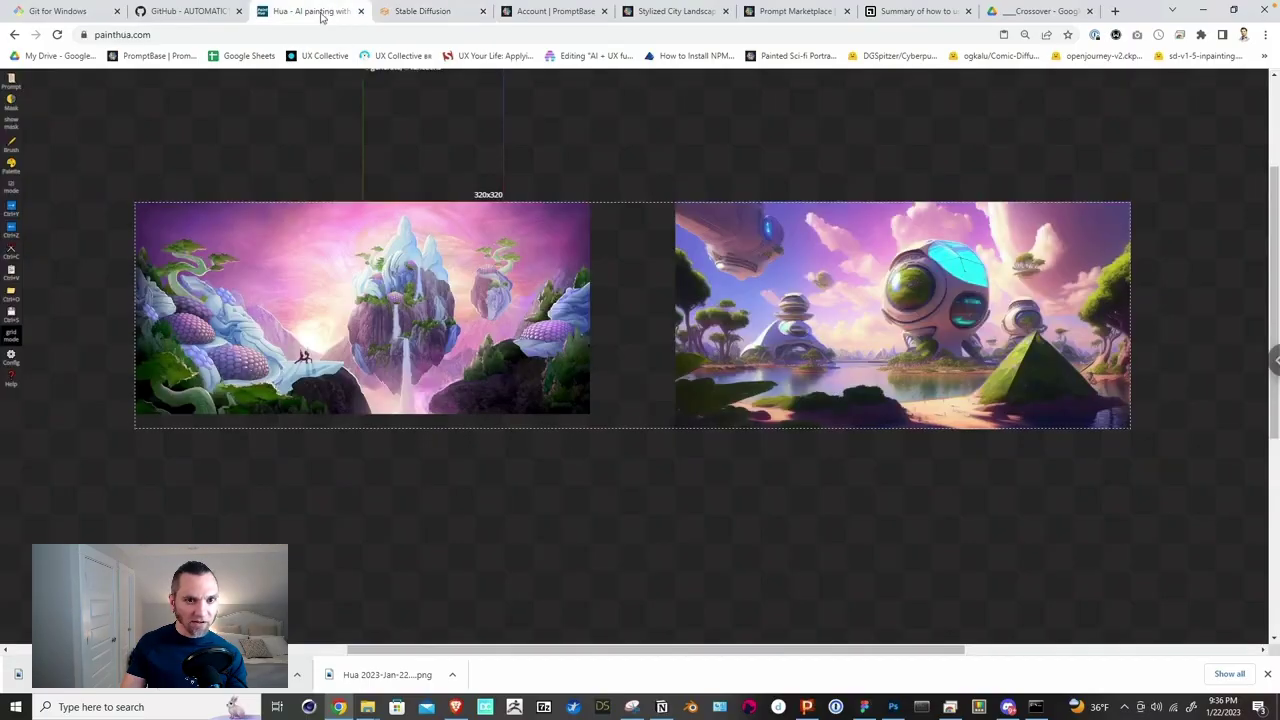
Step: Generate a 320x320 fill over the gap between the scenes and accept it
{"action": "left_click", "coordinate": [468, 247]}
{"action": "left_click", "coordinate": [158, 212]}
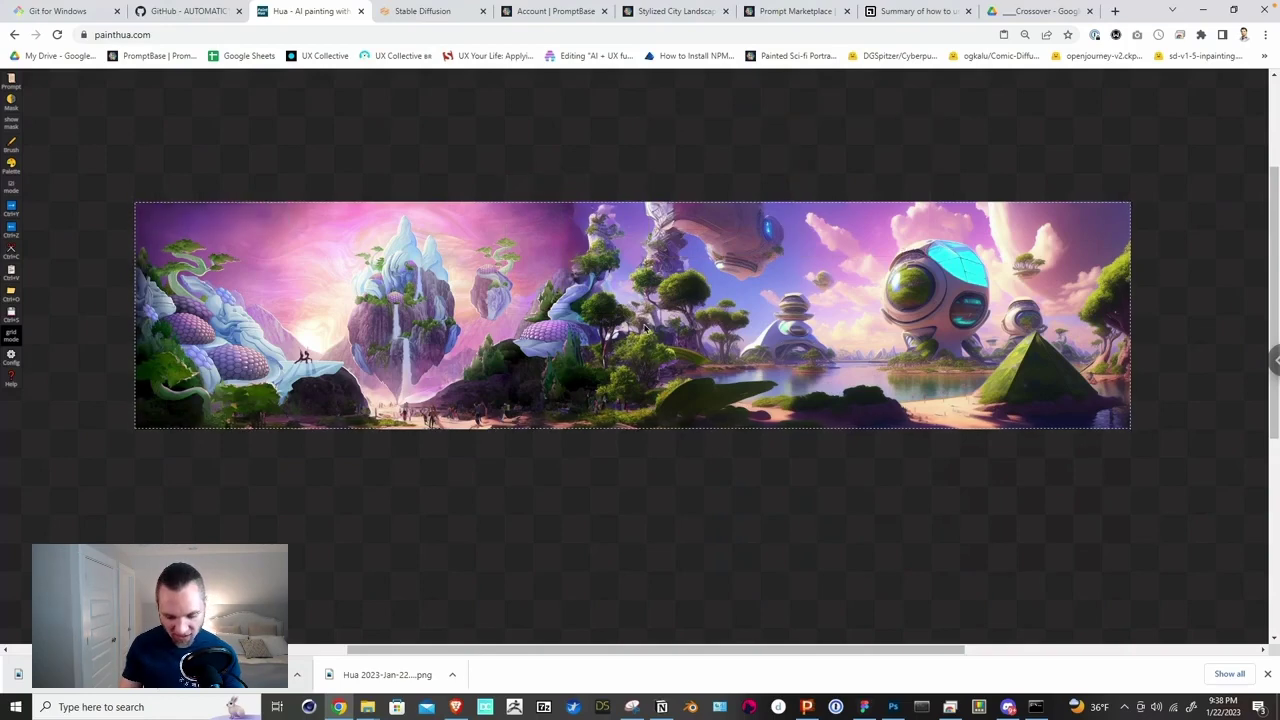
{"action": "key", "text": "ctrl+plus"}
{"action": "key", "text": "ctrl+plus"}
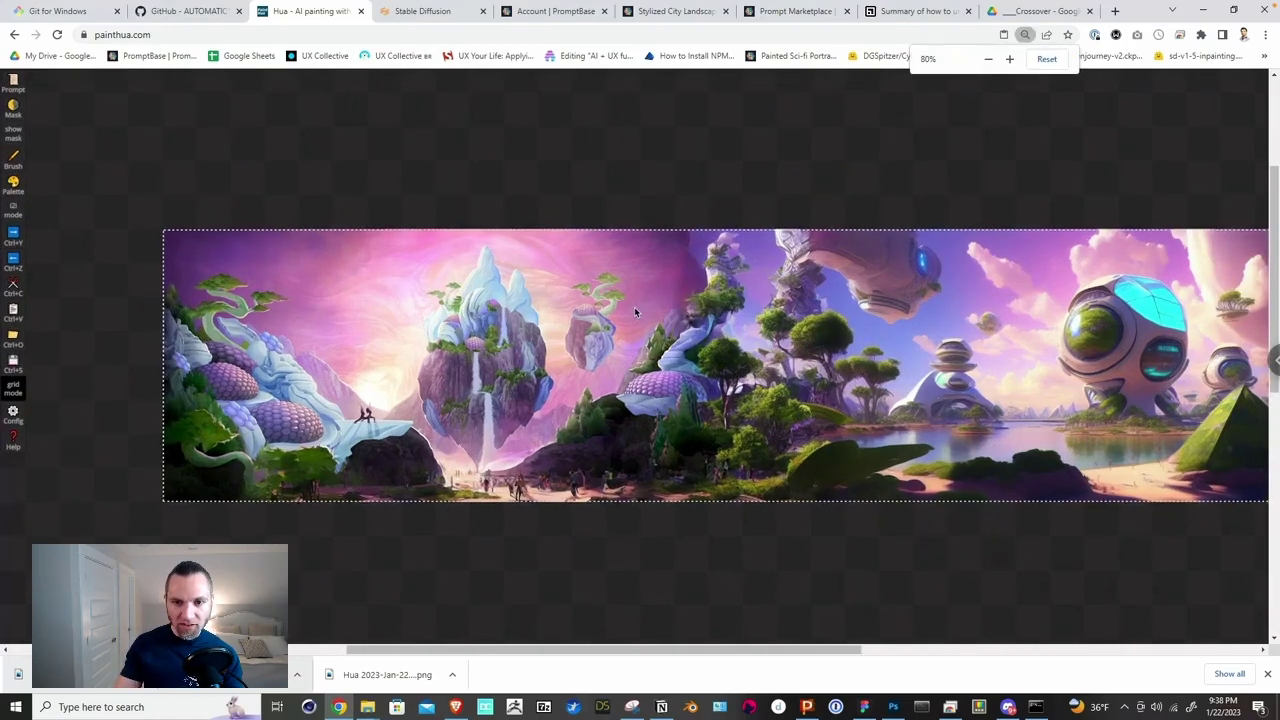
{"action": "key", "text": "ctrl+plus"}
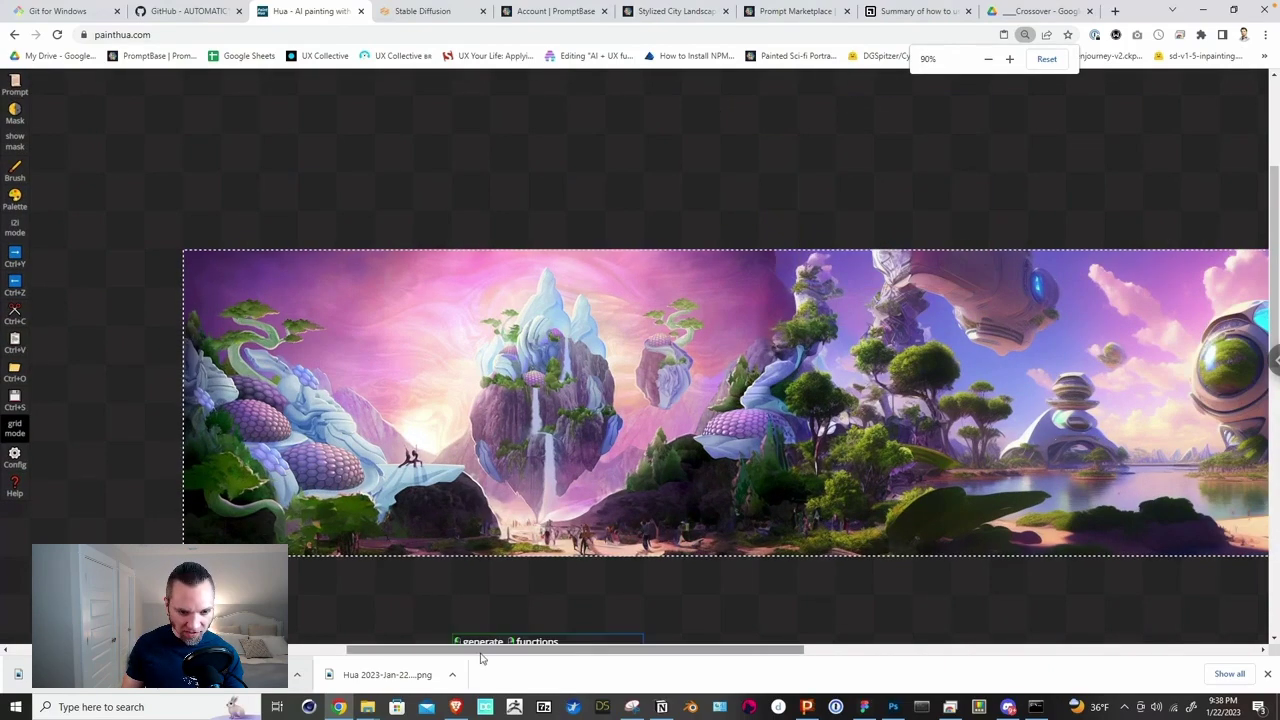
{"action": "left_click_drag", "start_coordinate": [486, 651], "coordinate": [648, 651]}
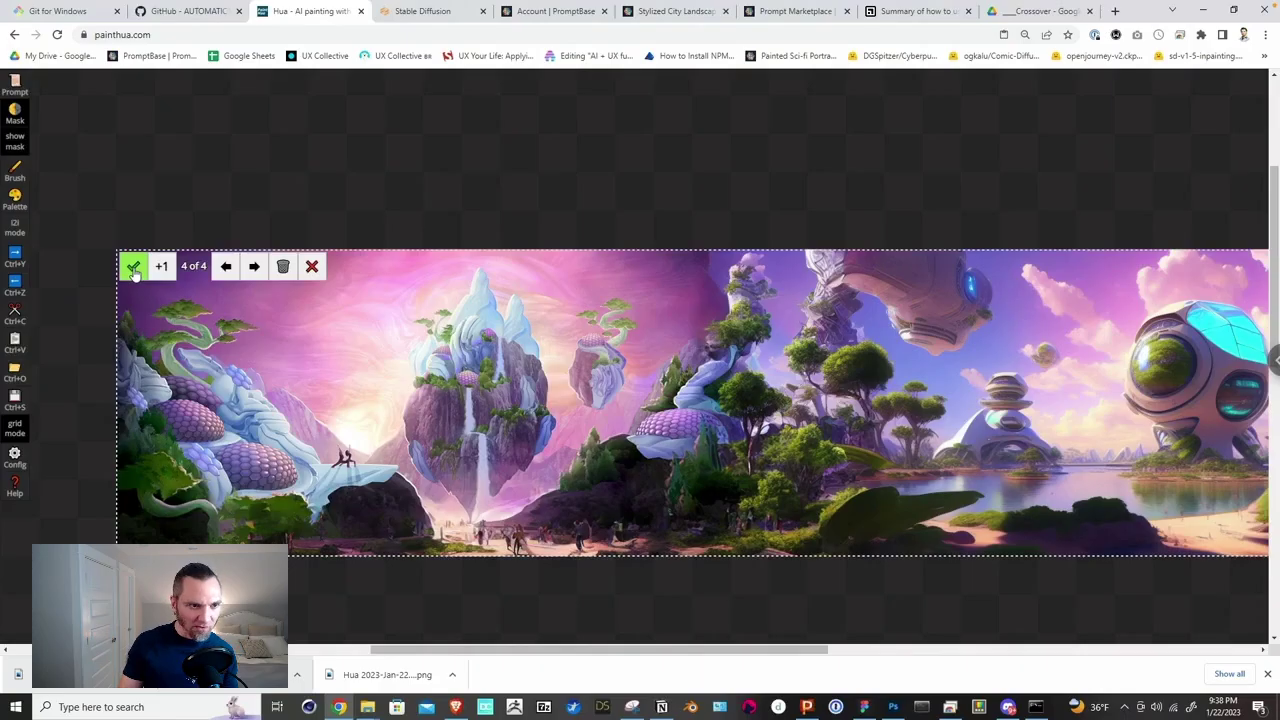
{"action": "left_click", "coordinate": [134, 272]}
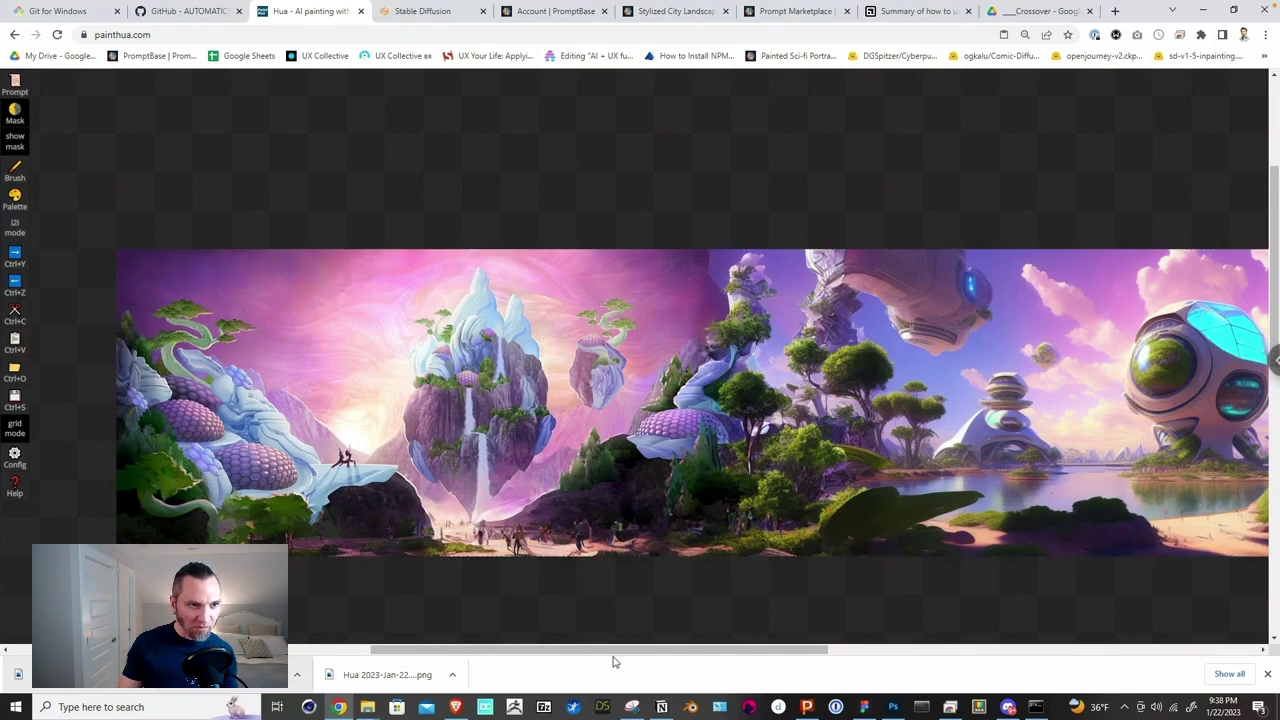
Step: Mask the seam area above the central trees in red
{"action": "left_click_drag", "start_coordinate": [630, 650], "coordinate": [720, 651]}
{"action": "mouse_move", "coordinate": [463, 268]}
{"action": "left_mouse_down"}
{"action": "mouse_move", "coordinate": [534, 295]}
{"action": "mouse_move", "coordinate": [558, 415]}
{"action": "mouse_move", "coordinate": [527, 427]}
{"action": "mouse_move", "coordinate": [578, 410]}
{"action": "mouse_move", "coordinate": [568, 387]}
{"action": "mouse_move", "coordinate": [542, 382]}
{"action": "mouse_move", "coordinate": [539, 332]}
{"action": "mouse_move", "coordinate": [612, 320]}
{"action": "mouse_move", "coordinate": [606, 303]}
{"action": "mouse_move", "coordinate": [512, 255]}
{"action": "mouse_move", "coordinate": [577, 274]}
{"action": "left_mouse_up"}
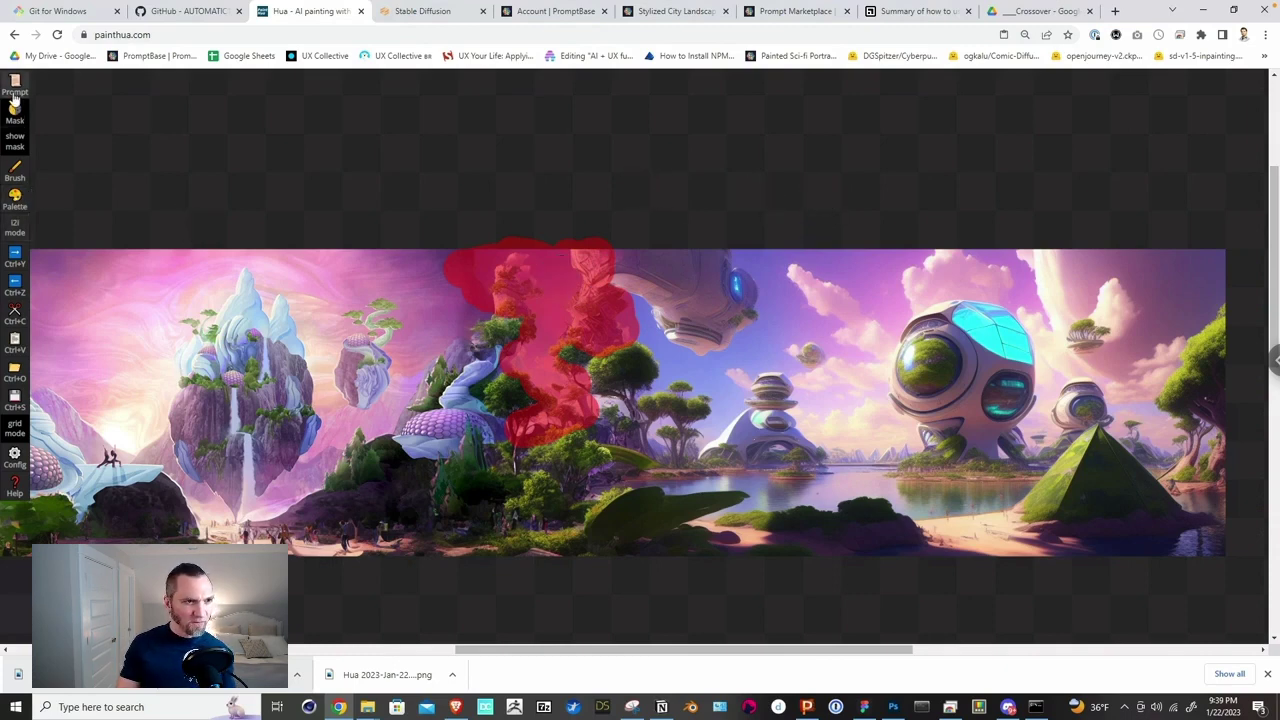
{"action": "left_click", "coordinate": [15, 112]}
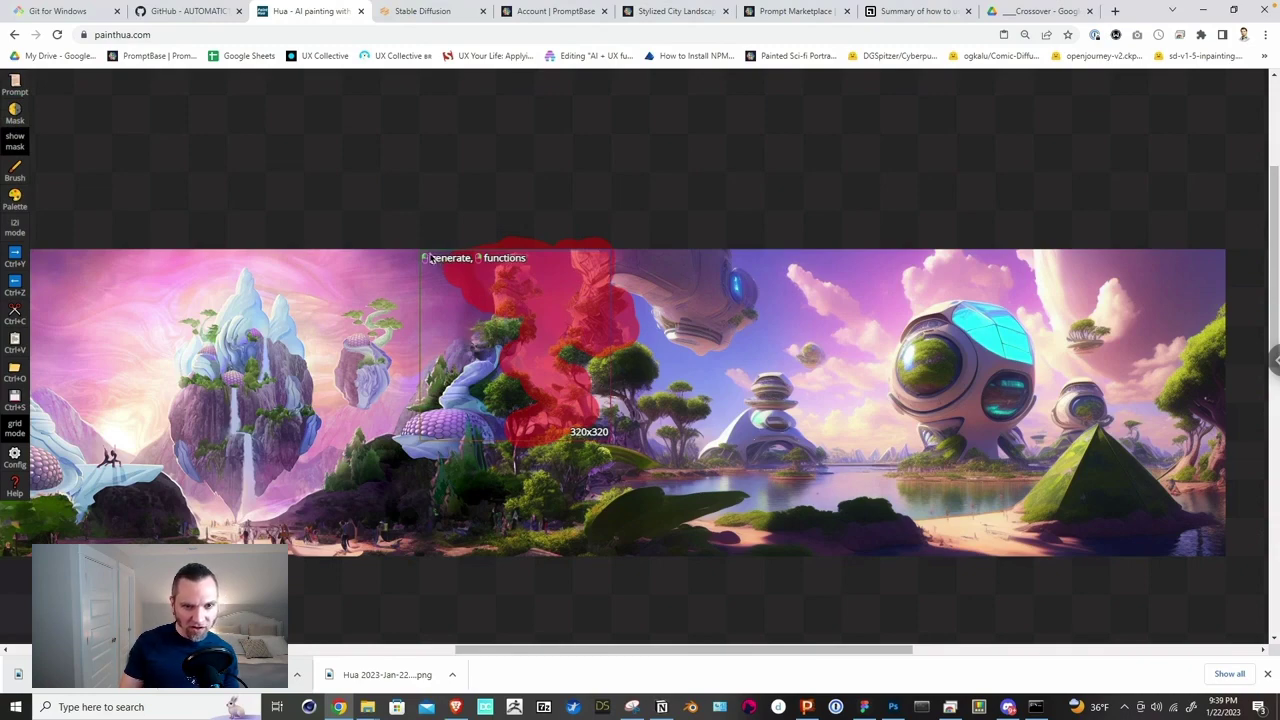
Step: Inpaint the masked seam with a generation frame, toggling the mask overlay to check
{"action": "left_click", "coordinate": [424, 257]}
{"action": "left_click_drag", "start_coordinate": [568, 300], "coordinate": [663, 446]}
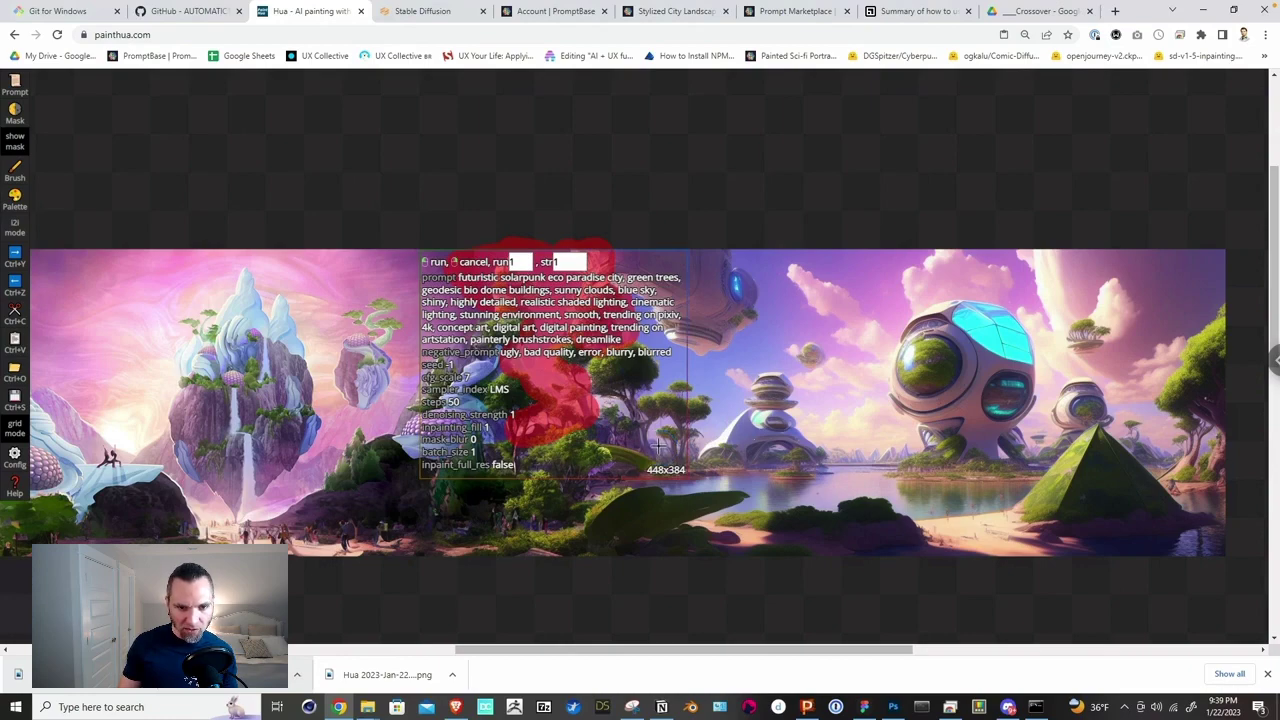
{"action": "left_click", "coordinate": [660, 443]}
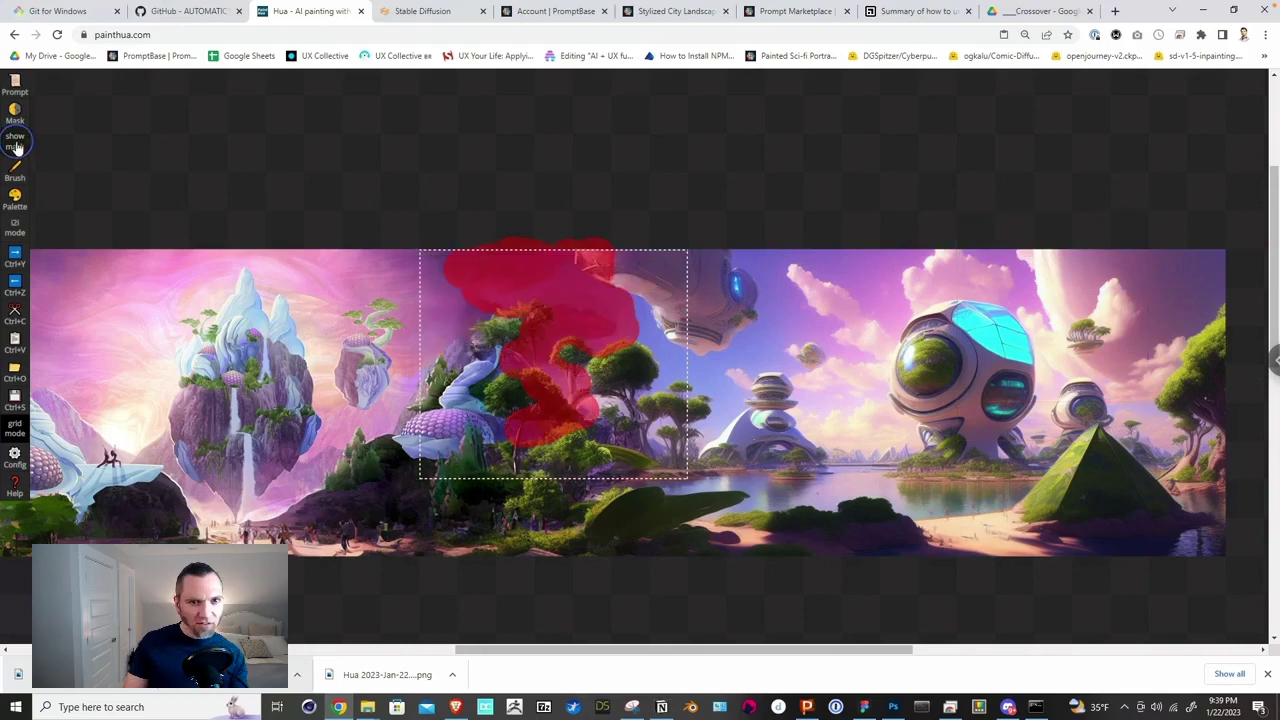
{"action": "left_click", "coordinate": [10, 148]}
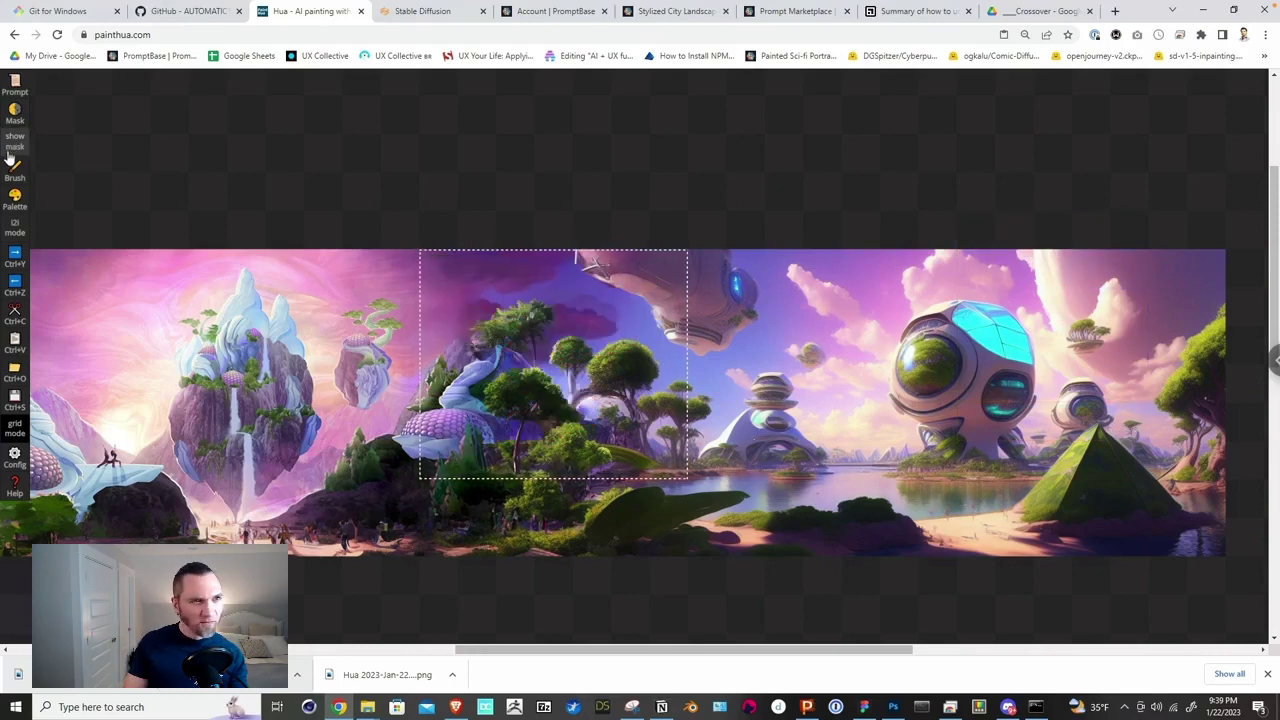
{"action": "left_click", "coordinate": [15, 148]}
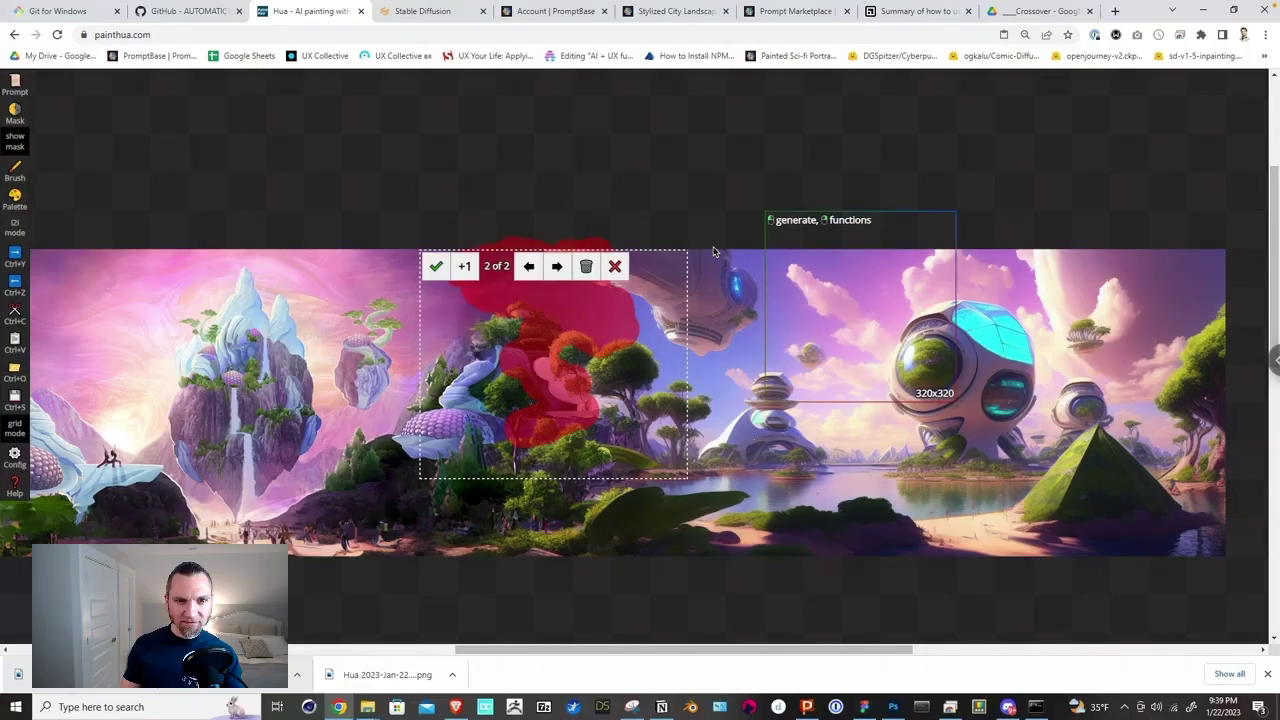
Step: Generate another seam candidate, browse the options, and accept the preferred one
{"action": "left_click", "coordinate": [464, 266]}
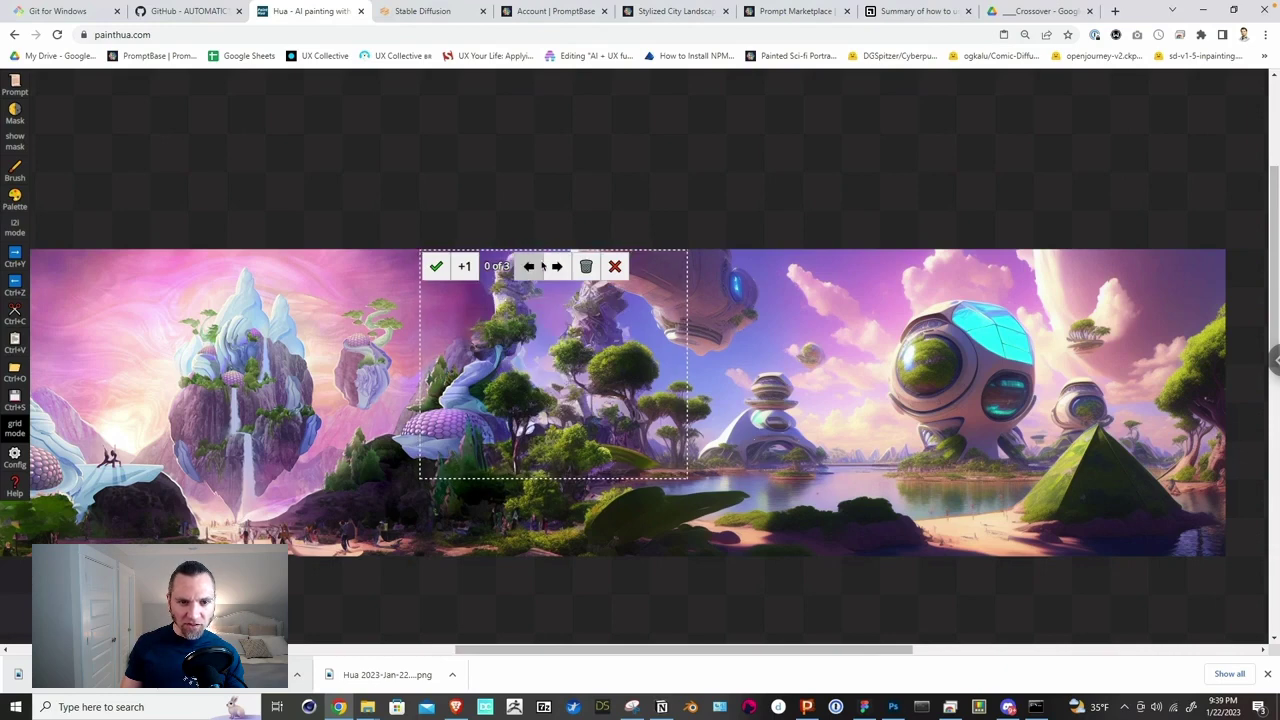
{"action": "left_click", "coordinate": [557, 267]}
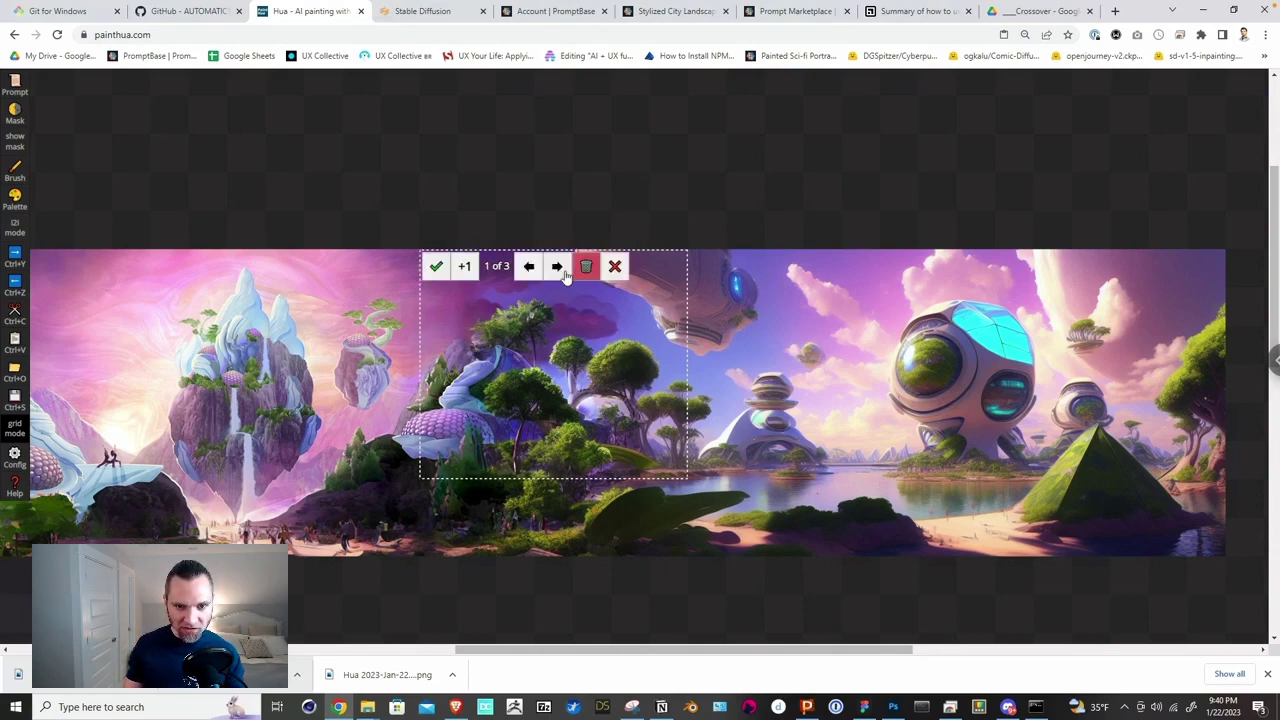
{"action": "left_click", "coordinate": [556, 267]}
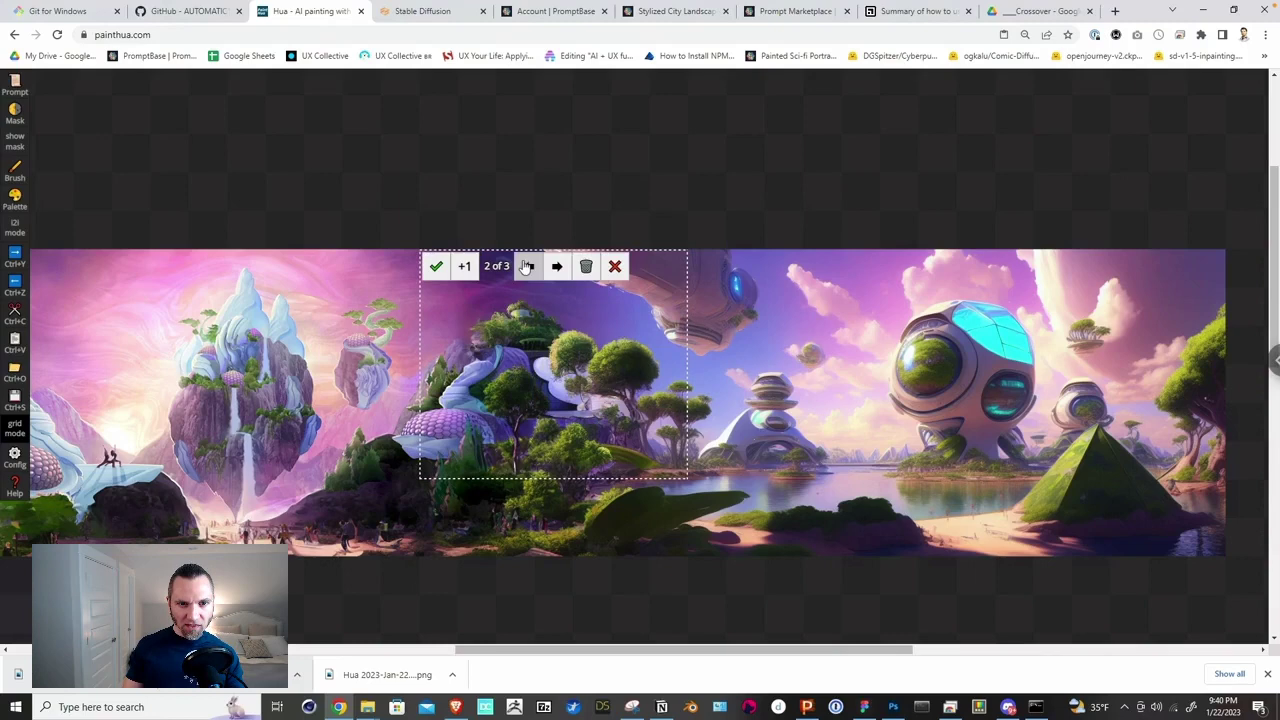
{"action": "left_click", "coordinate": [541, 265]}
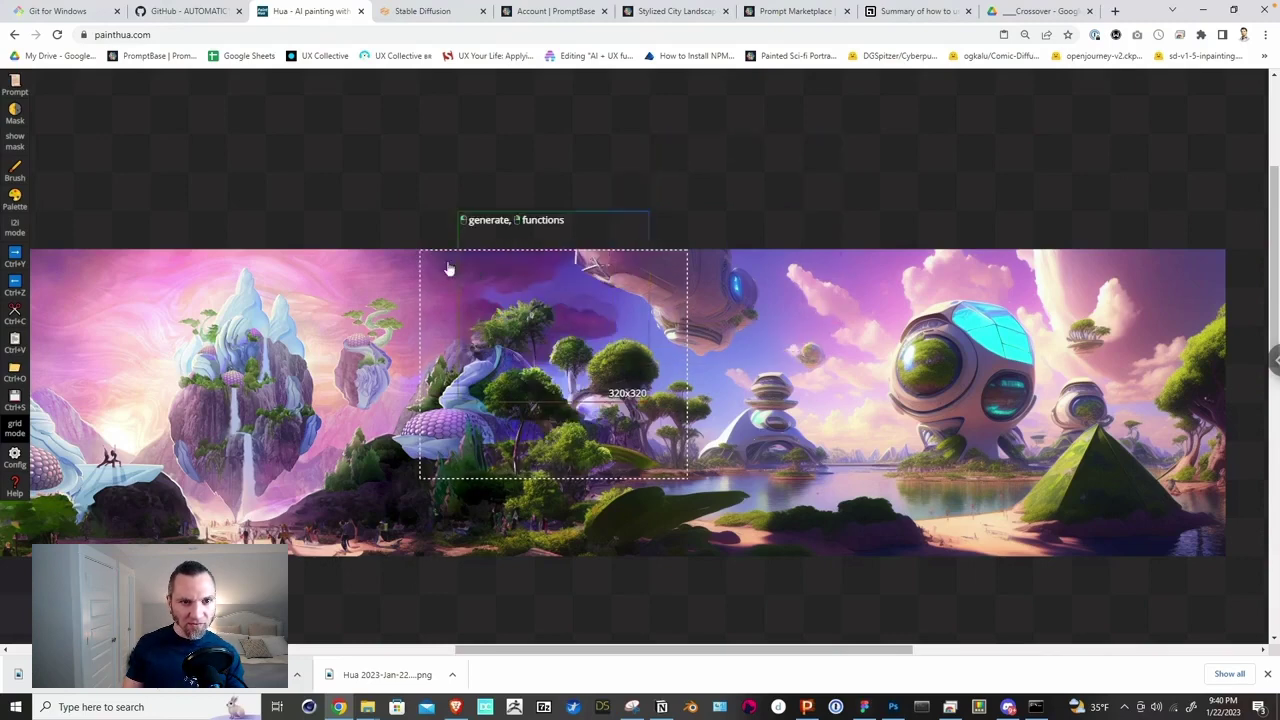
{"action": "left_click", "coordinate": [435, 267]}
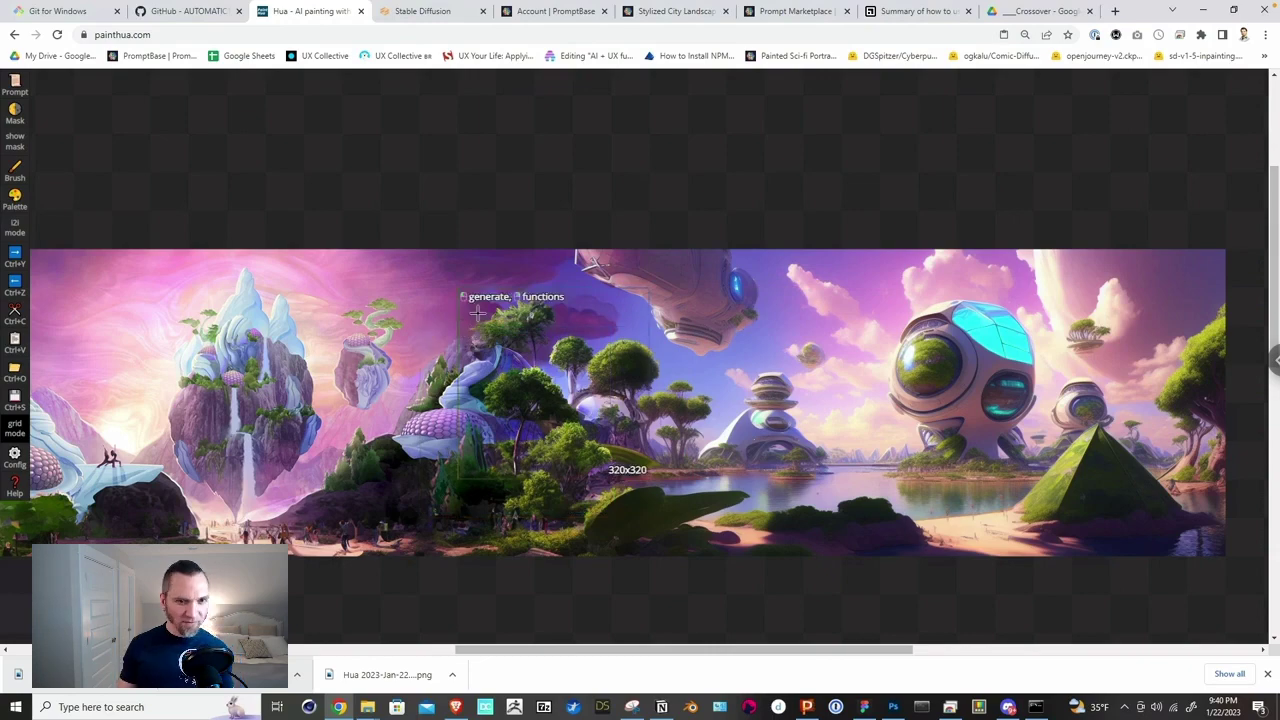
Step: Zoom out to the whole banner and save it as an image
{"action": "key", "text": "ctrl+minus"}
{"action": "key", "text": "ctrl+minus"}
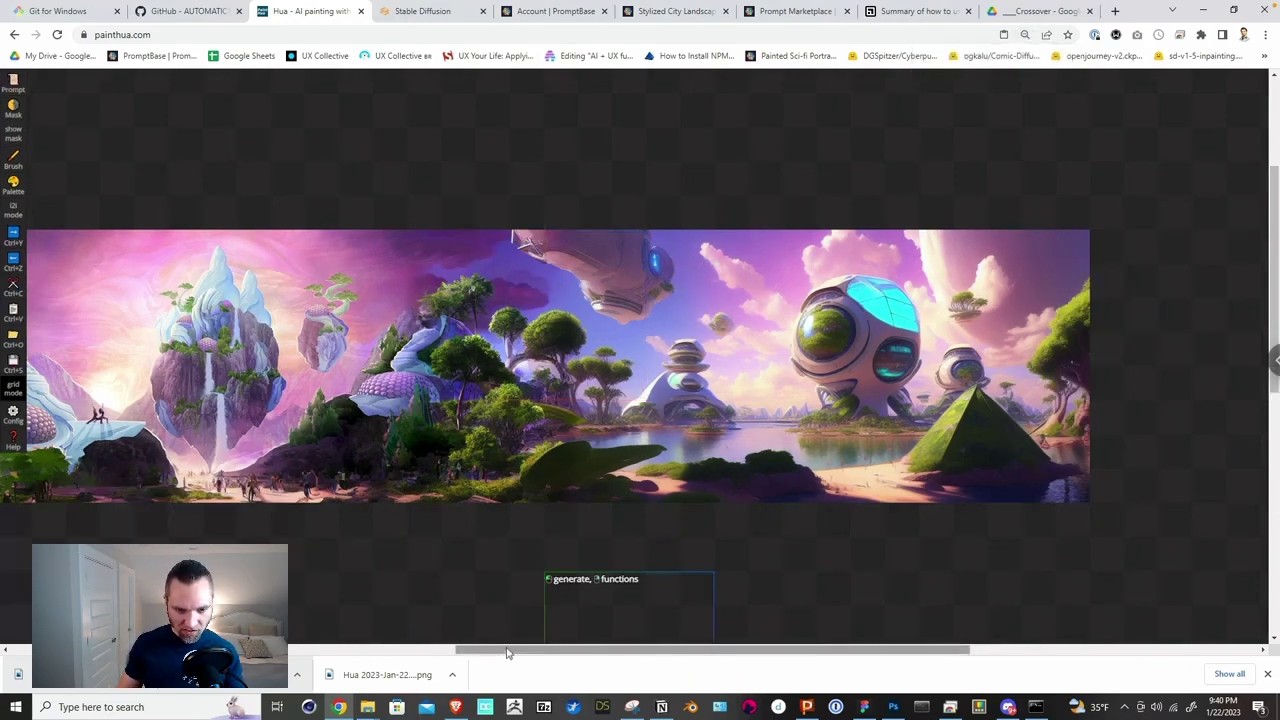
{"action": "left_click_drag", "start_coordinate": [506, 650], "coordinate": [447, 646]}
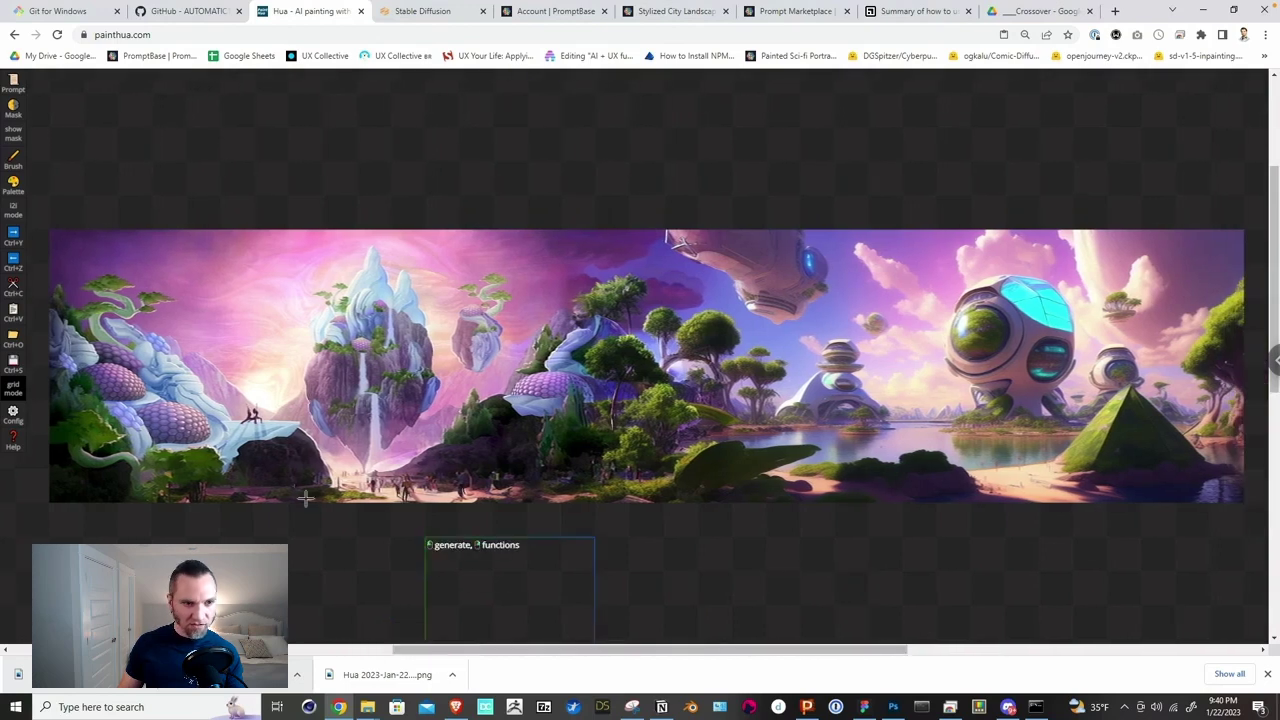
{"action": "left_click", "coordinate": [13, 364]}
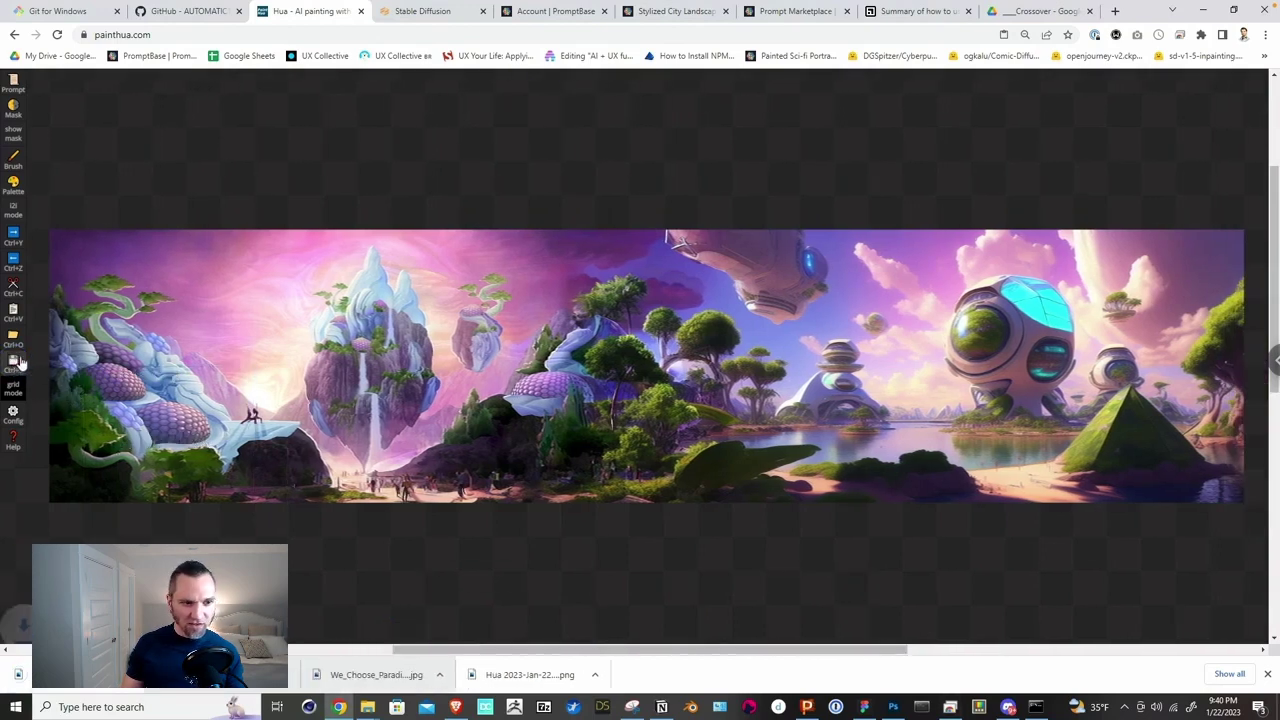
Step: Maximize Photoshop, inspect the blend and pod-ship city, then show the banner alone fitted to screen
{"action": "key", "text": "alt+Tab"}
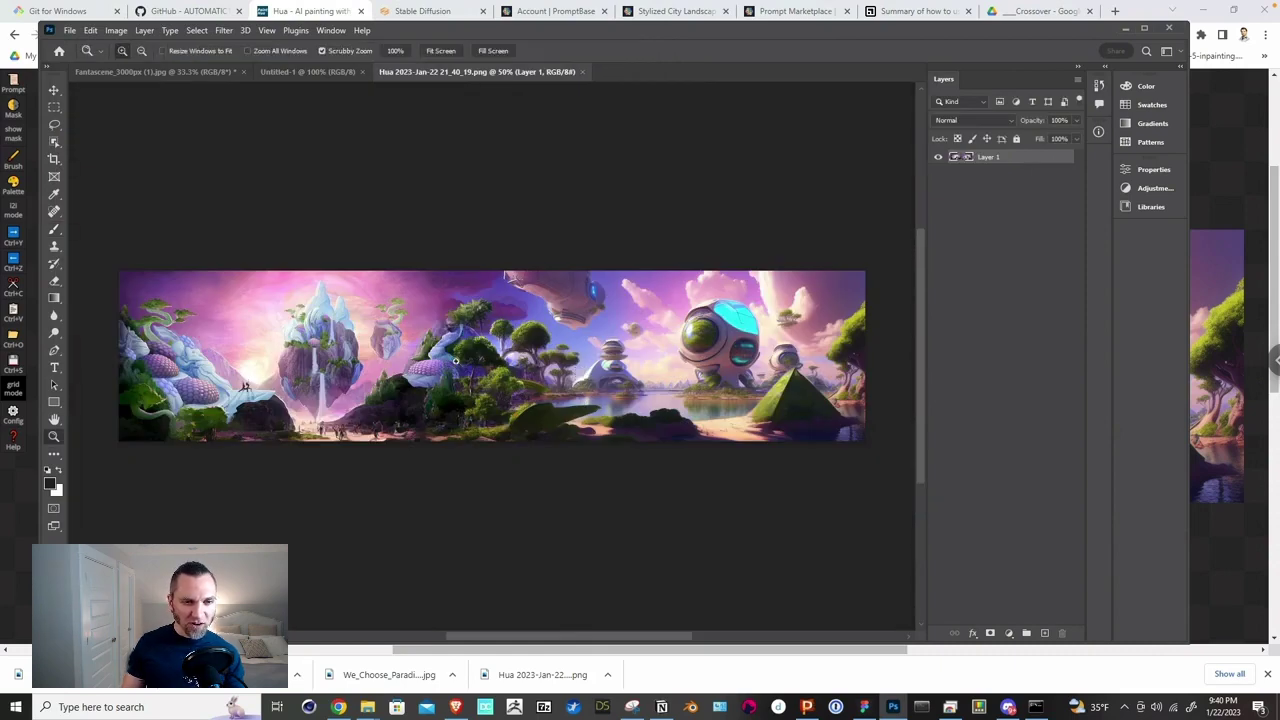
{"action": "scroll", "coordinate": [437, 368], "scroll_direction": "up", "scroll_amount": 1}
{"action": "double_click", "coordinate": [877, 37]}
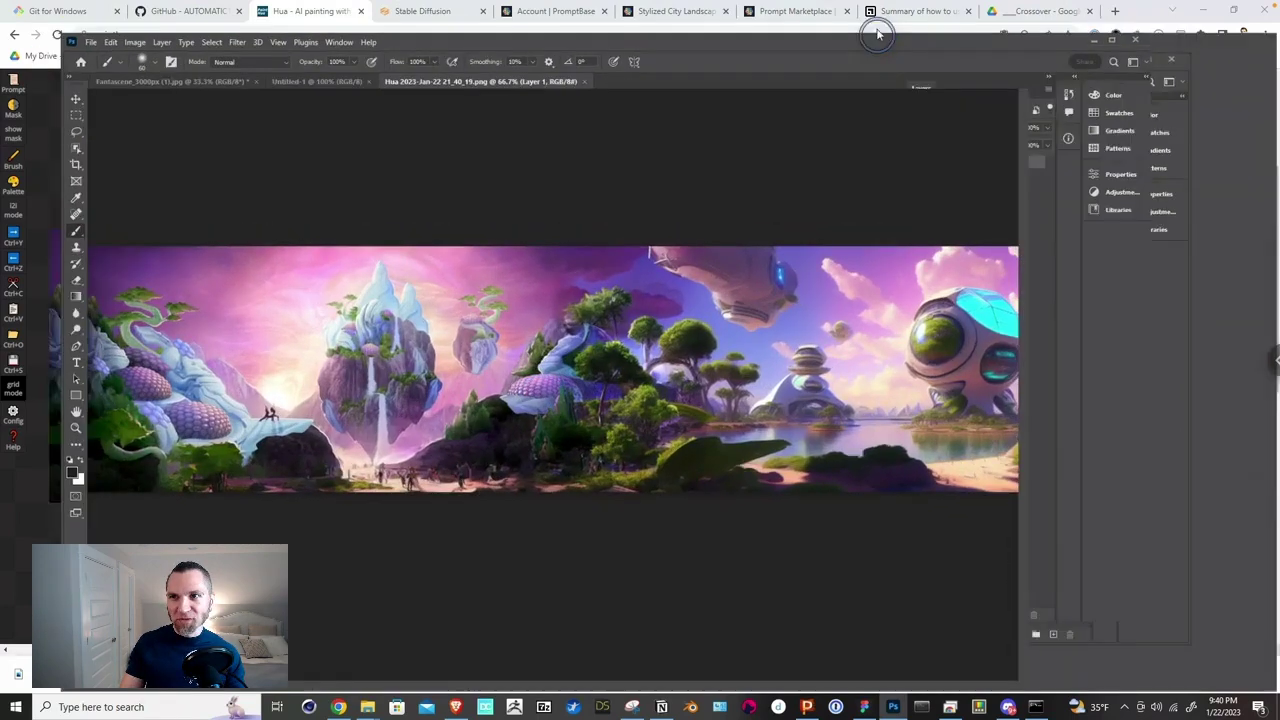
{"action": "left_click_drag", "start_coordinate": [445, 312], "coordinate": [449, 271]}
{"action": "left_click_drag", "start_coordinate": [850, 320], "coordinate": [463, 340]}
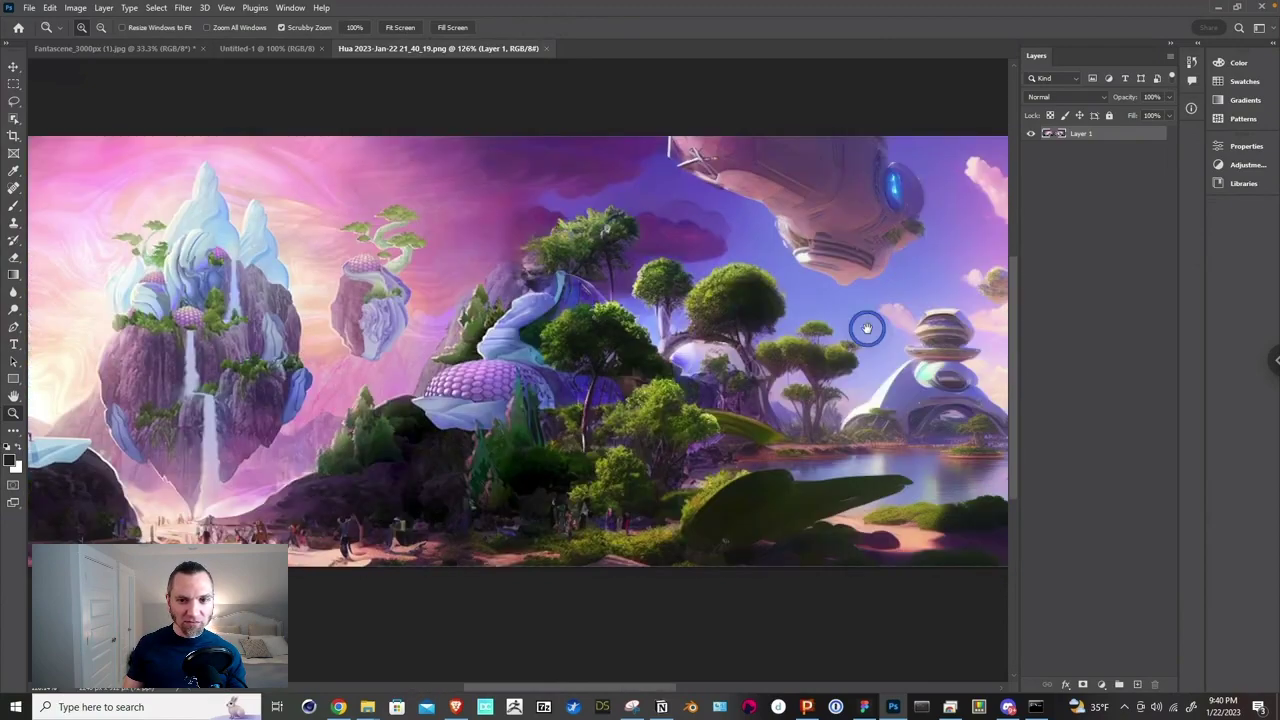
{"action": "left_click_drag", "start_coordinate": [866, 328], "coordinate": [271, 364]}
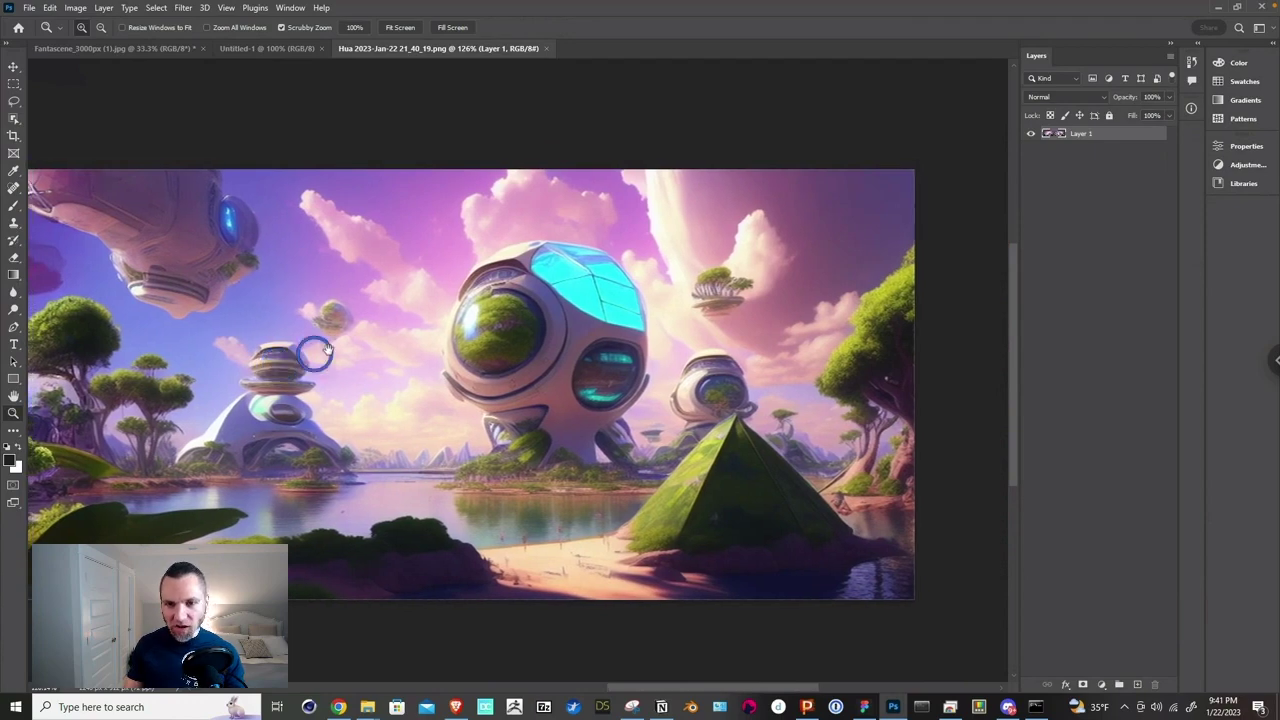
{"action": "left_click_drag", "start_coordinate": [315, 350], "coordinate": [758, 340]}
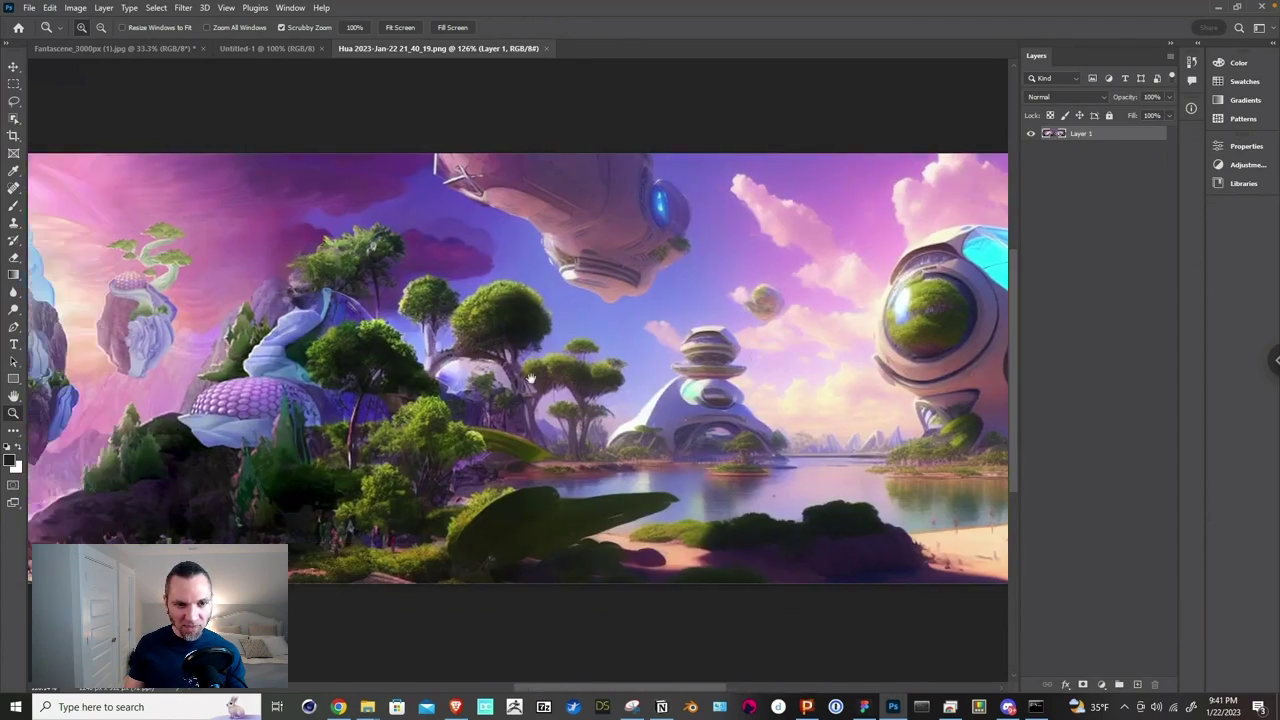
{"action": "key", "text": "Tab"}
{"action": "key", "text": "ctrl+0"}
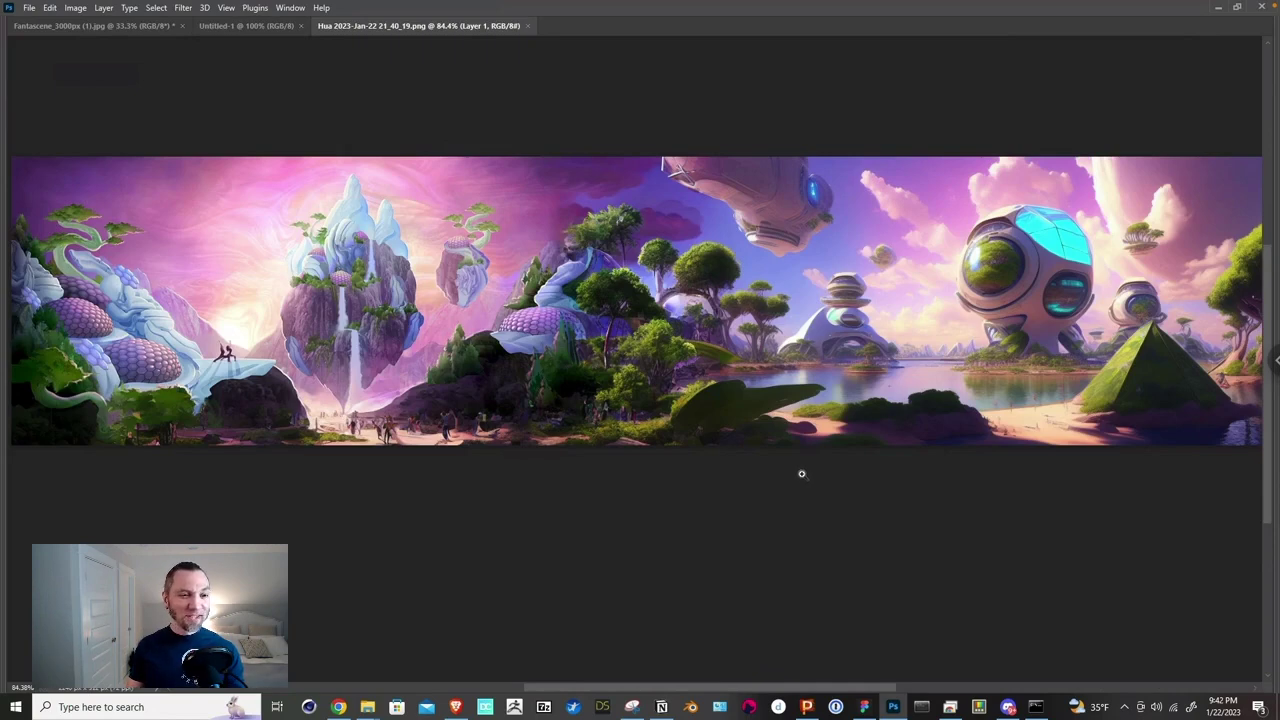